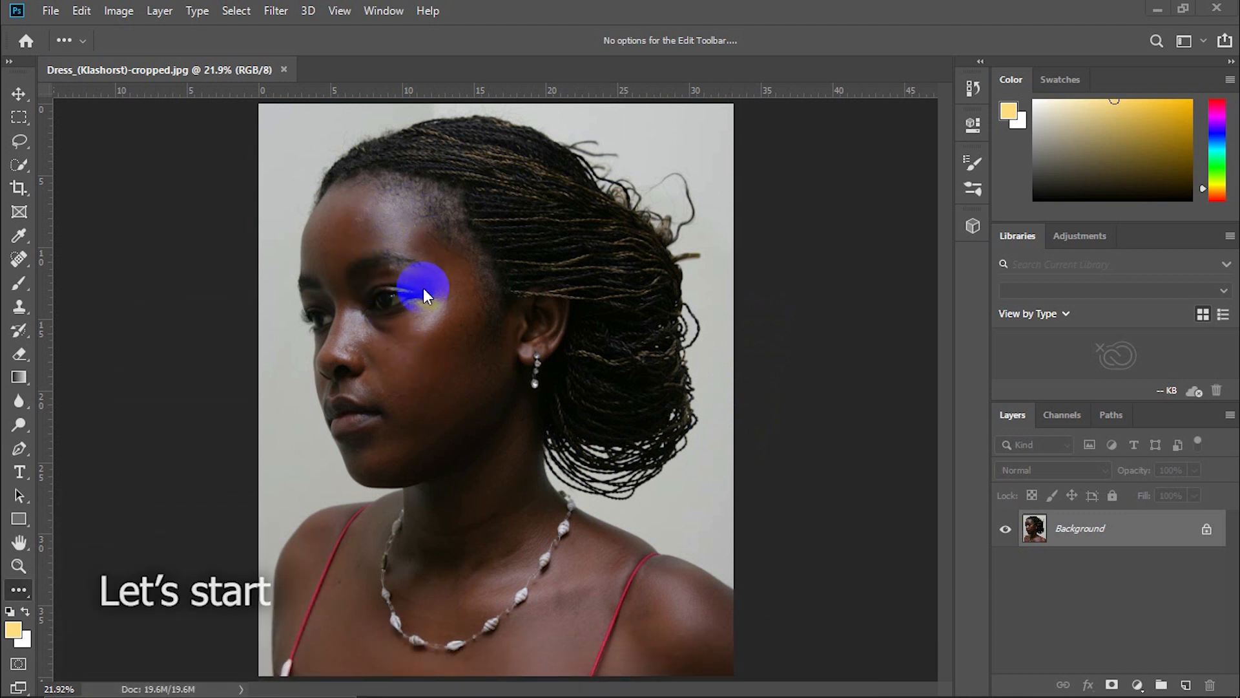
Duplicate the Background layer as Background copy, and duplicate that copy as Background copy 2.
right_click(1134, 531)
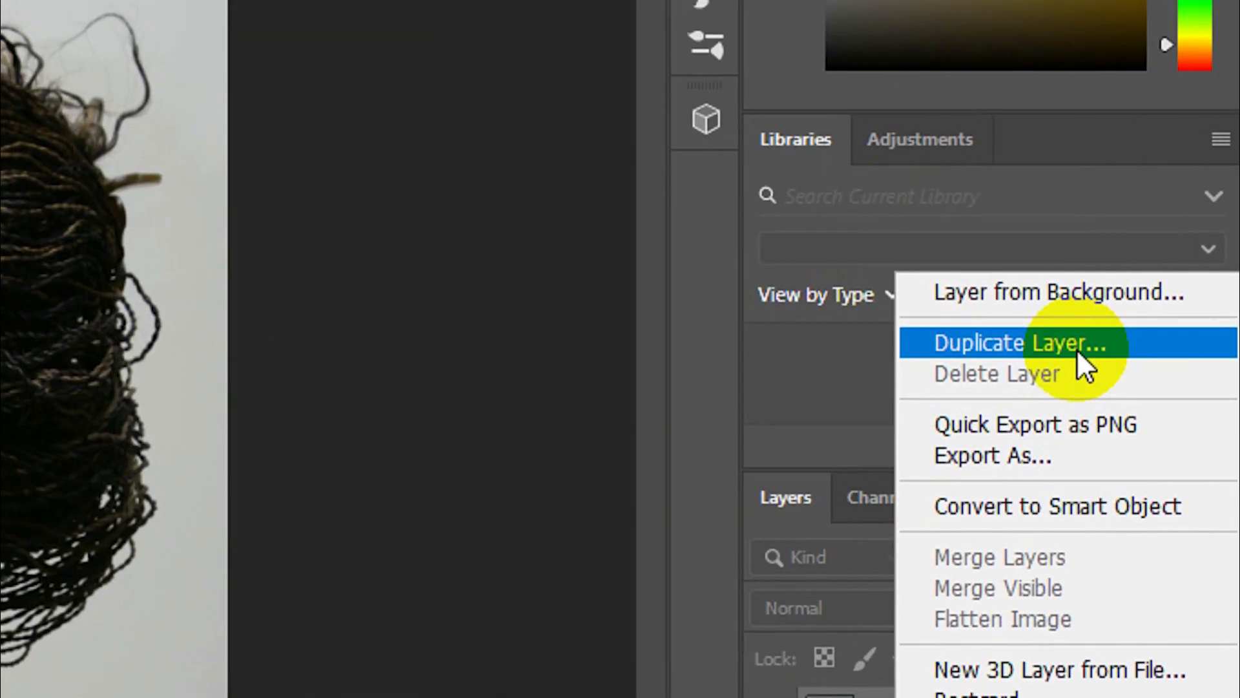
click(1088, 349)
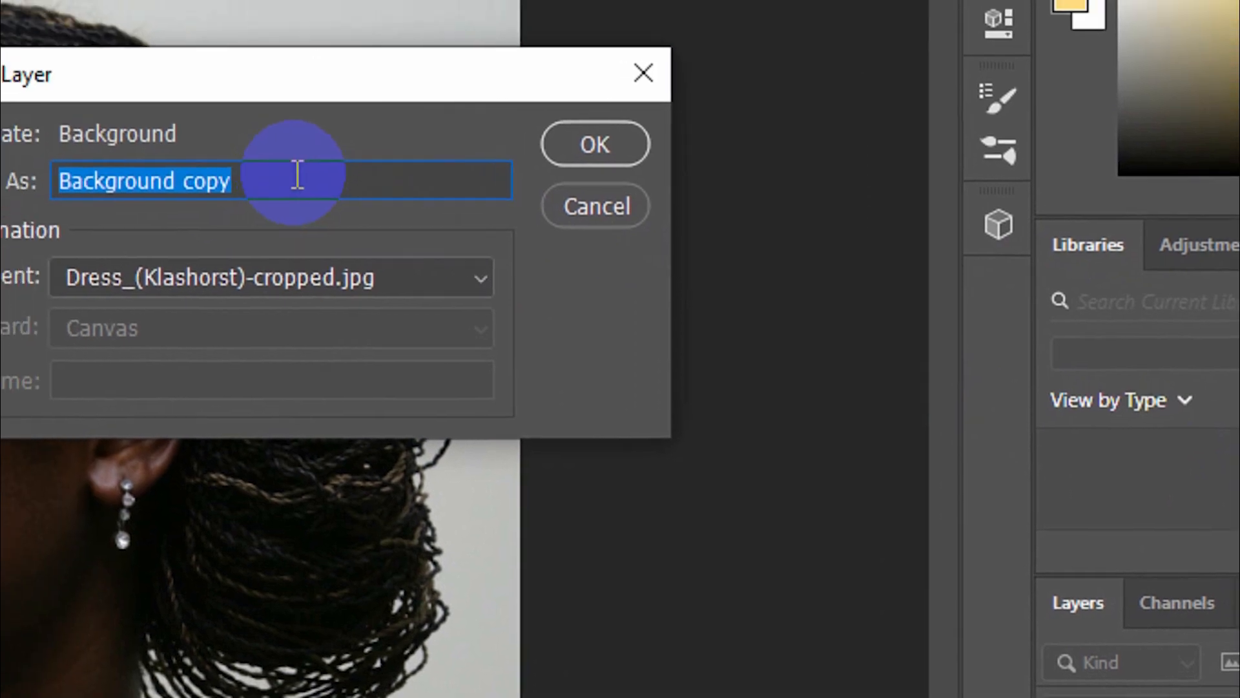
click(568, 143)
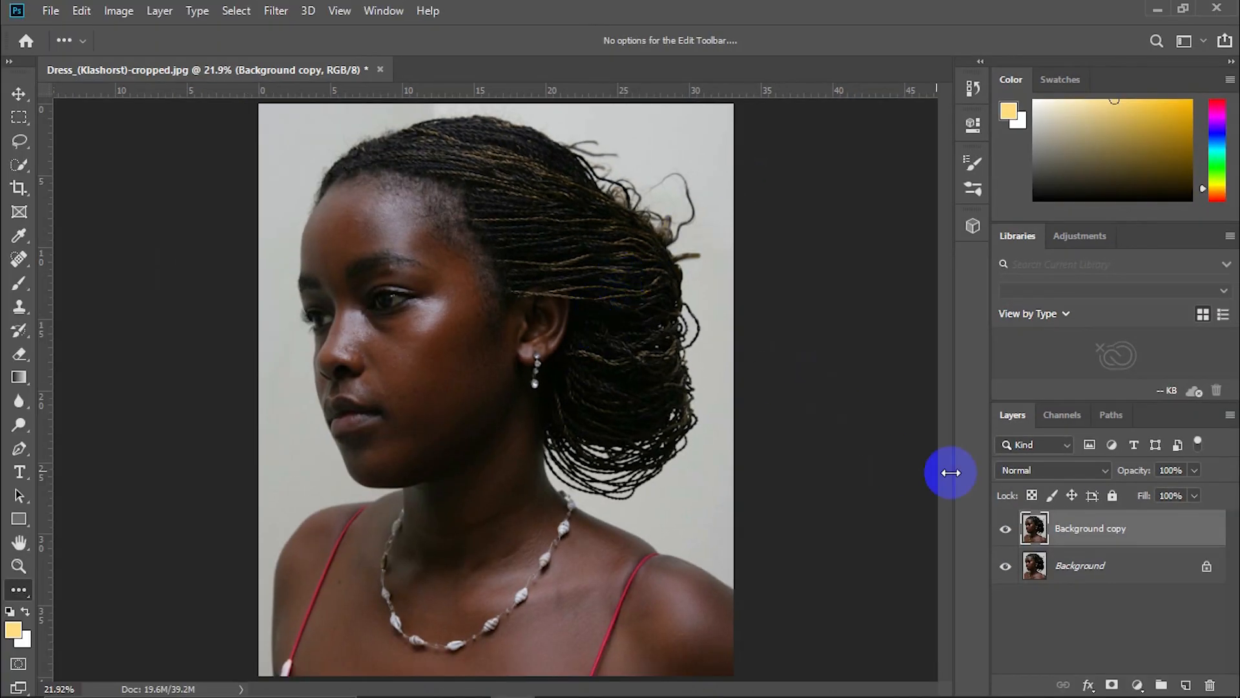
right_click(1060, 540)
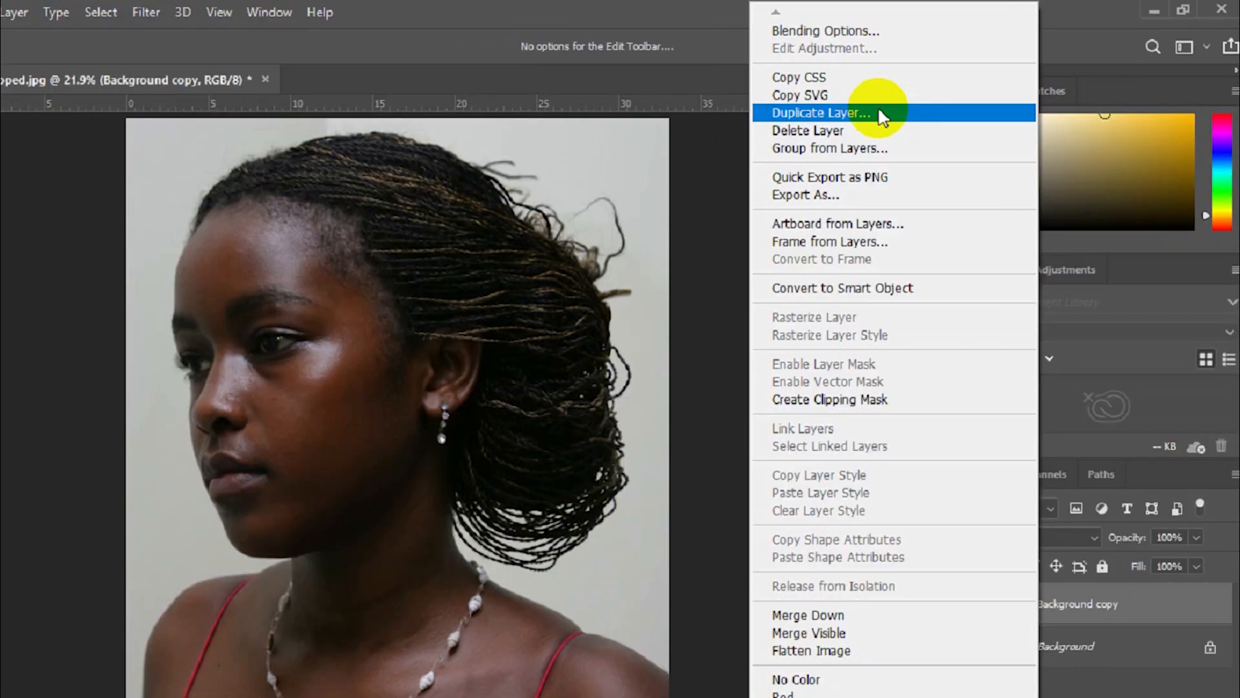
click(648, 194)
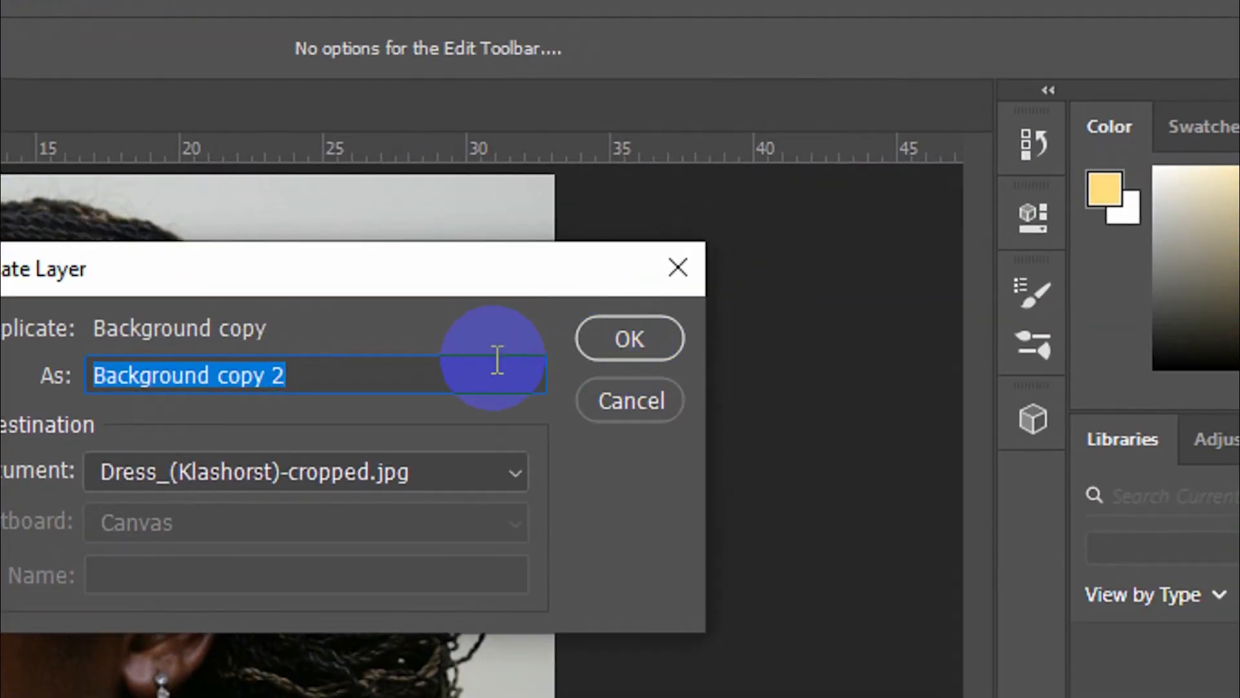
click(607, 341)
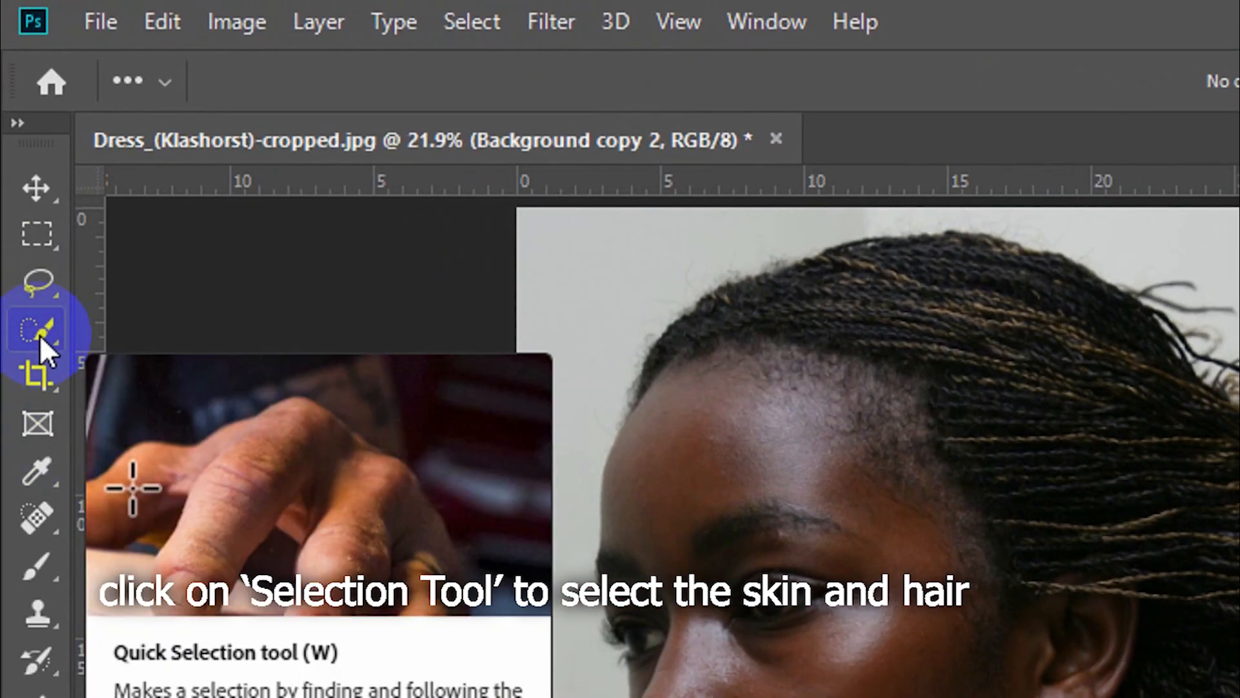
Activate the Quick Selection tool in add-to-selection mode with a brush size of 87 px.
click(40, 335)
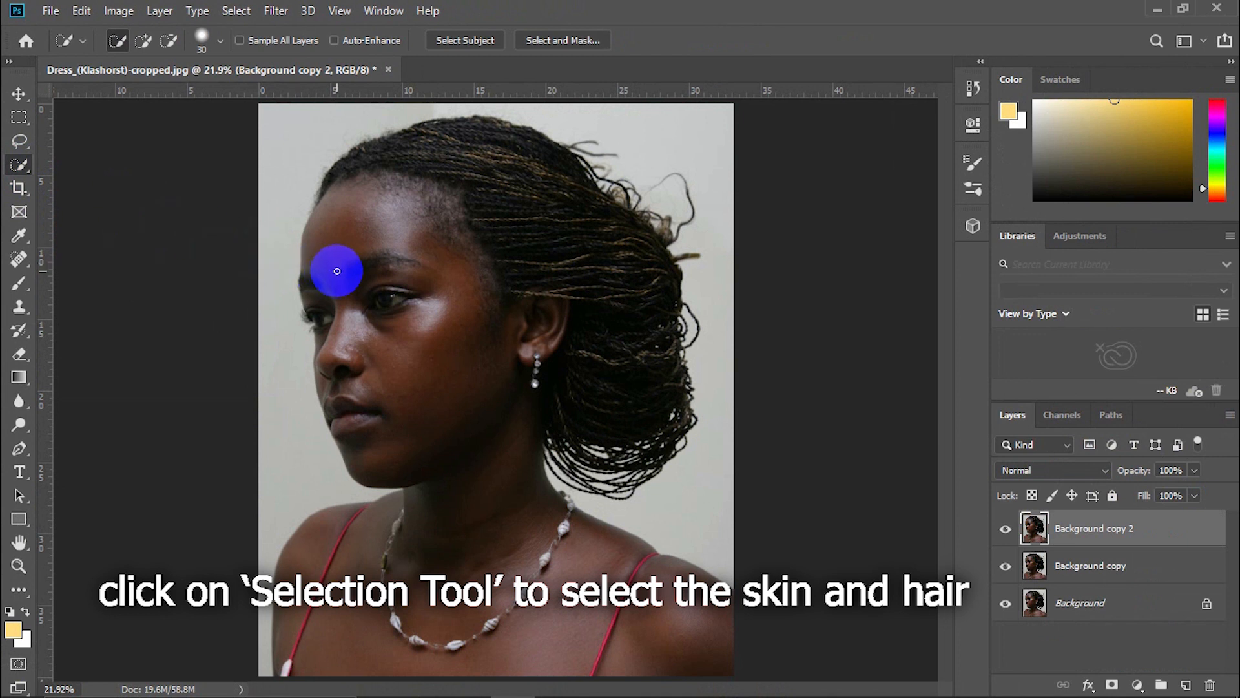
click(82, 40)
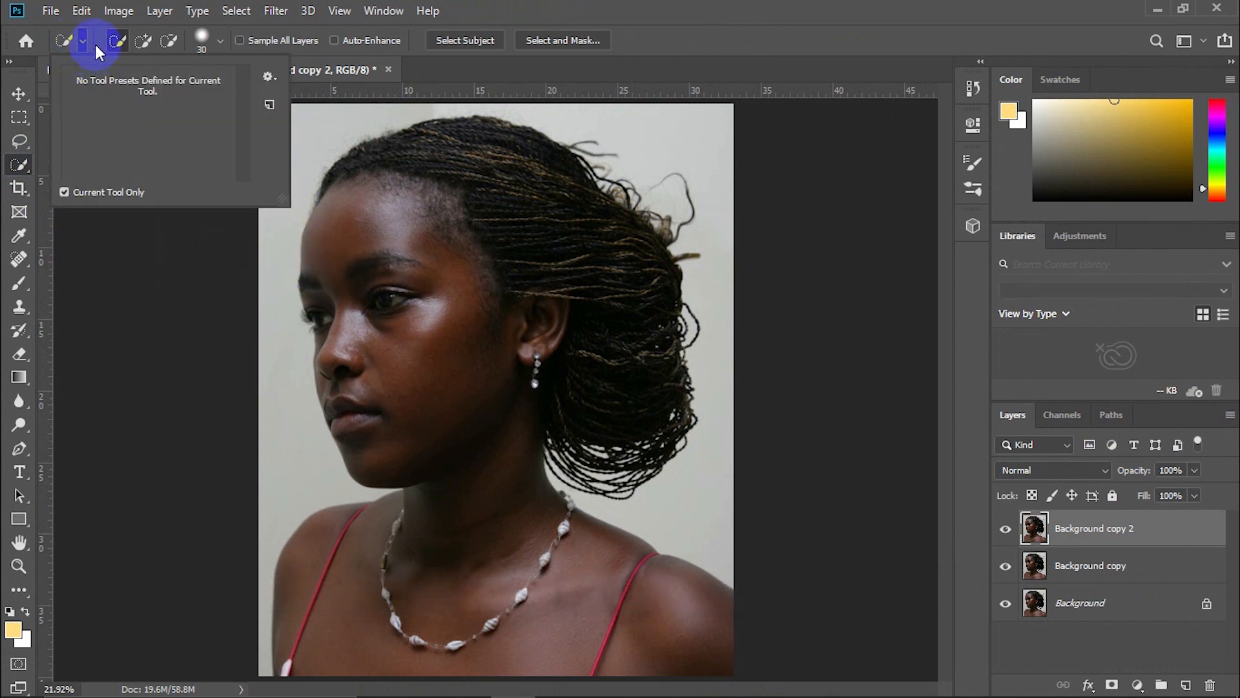
click(117, 41)
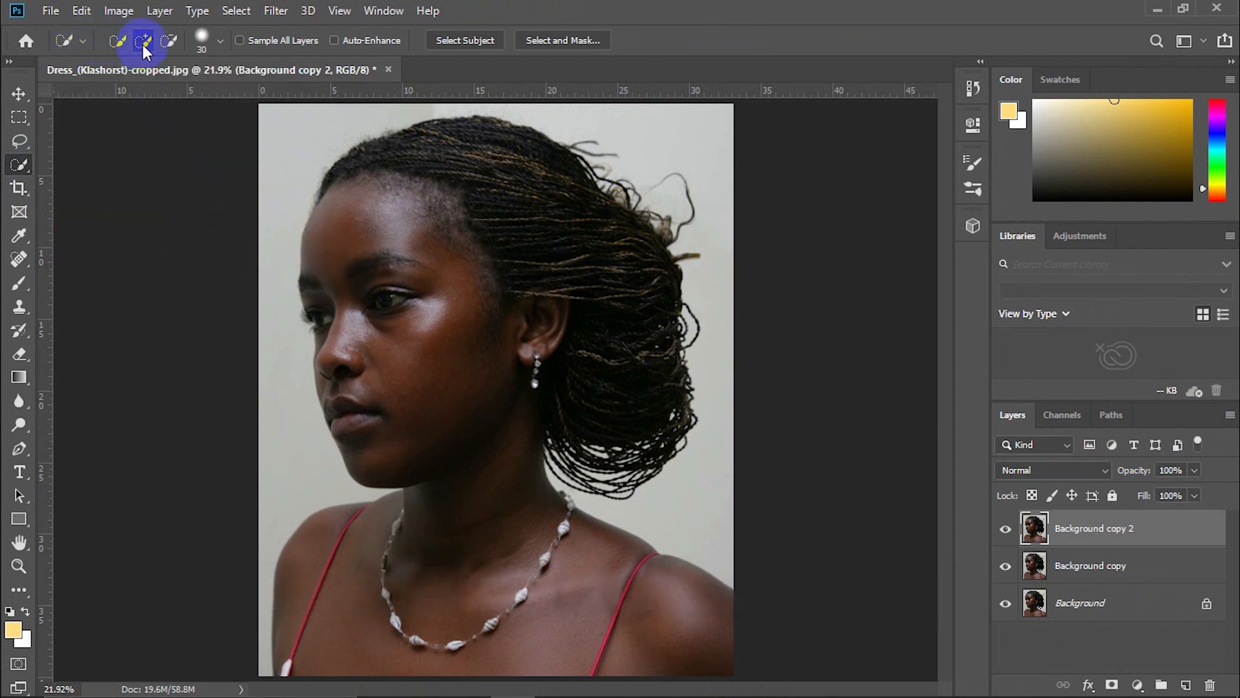
click(222, 41)
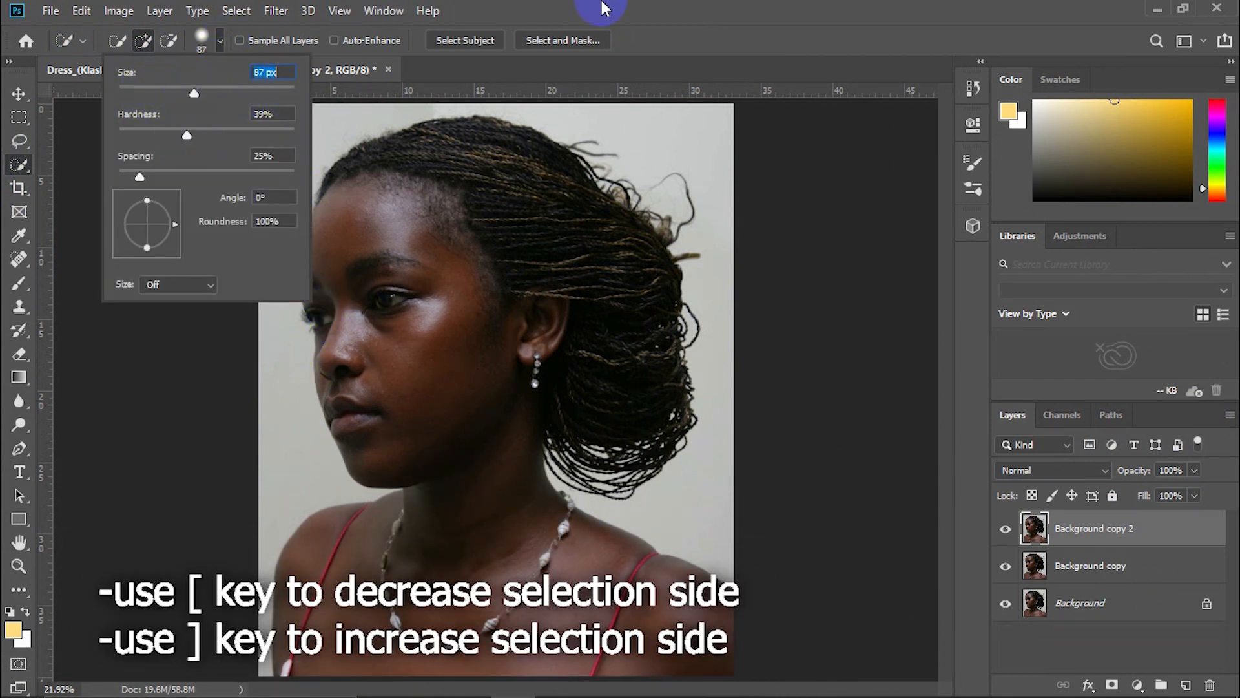
click(301, 462)
Enlarge the selection brush to about 500 px and select the woman's skin and hair.
key(bracketright)
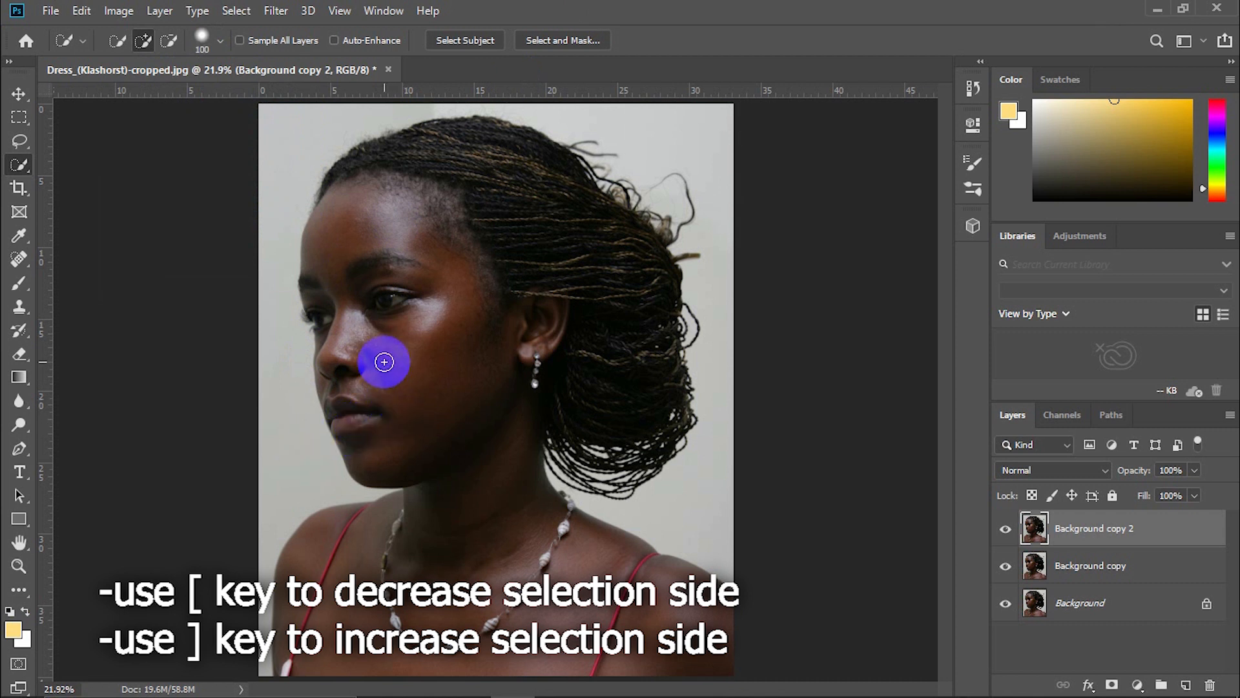
key(bracketright)
key(bracketright)
key(bracketright)
key(bracketright)
key(bracketright)
key(bracketright)
key(bracketright)
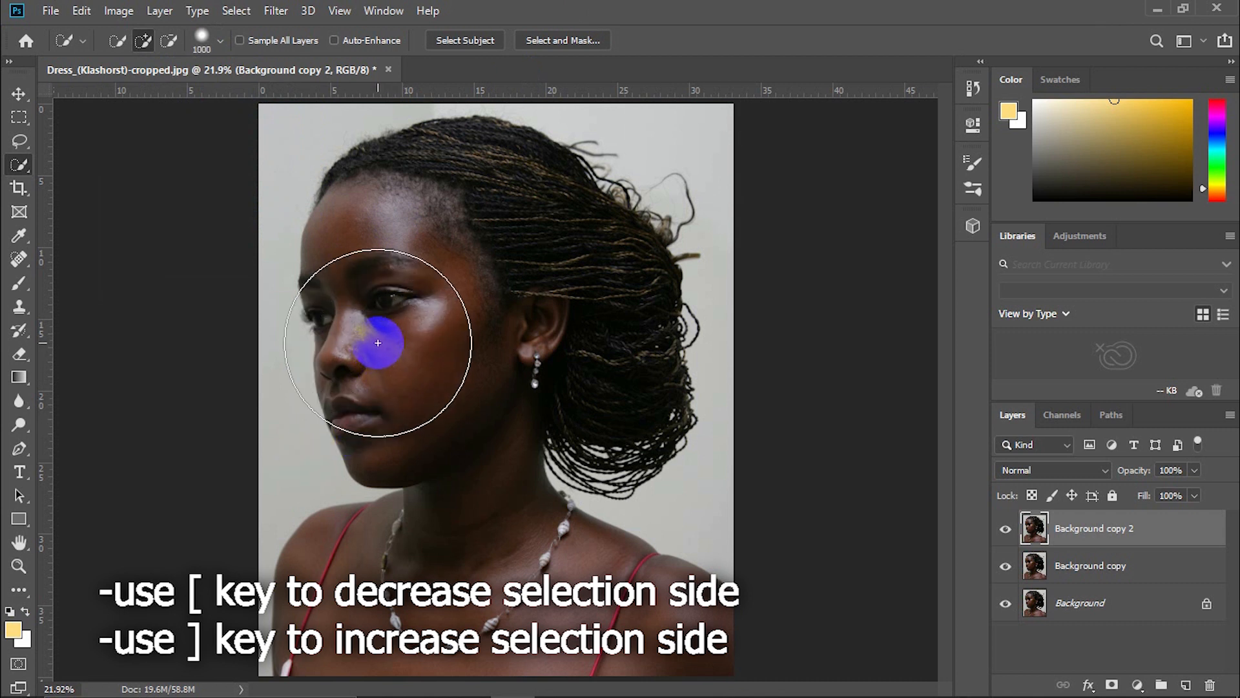
key(bracketleft)
key(bracketleft)
key(bracketleft)
key(bracketleft)
key(bracketleft)
key(bracketleft)
key(bracketleft)
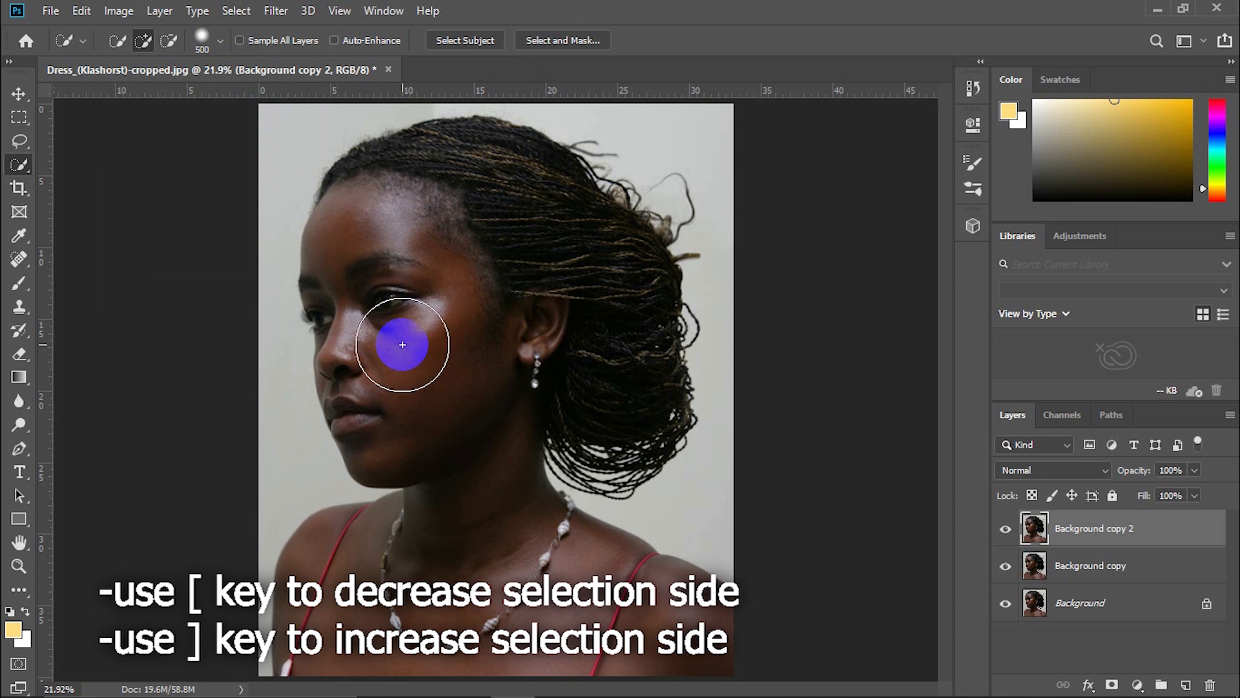
mouse_move(367, 254)
mouse_down()
mouse_move(378, 208)
mouse_move(411, 191)
mouse_move(453, 190)
mouse_move(533, 222)
mouse_move(565, 274)
mouse_move(576, 338)
mouse_move(566, 407)
mouse_move(487, 460)
mouse_move(475, 514)
mouse_move(423, 571)
mouse_move(355, 594)
mouse_move(336, 574)
mouse_move(676, 618)
mouse_move(564, 601)
mouse_move(542, 516)
mouse_move(586, 458)
mouse_move(614, 456)
mouse_move(632, 320)
mouse_move(557, 259)
mouse_up()
Open Select and Mask and set the preview to Overlay at 45% opacity with High Quality Preview off.
click(557, 40)
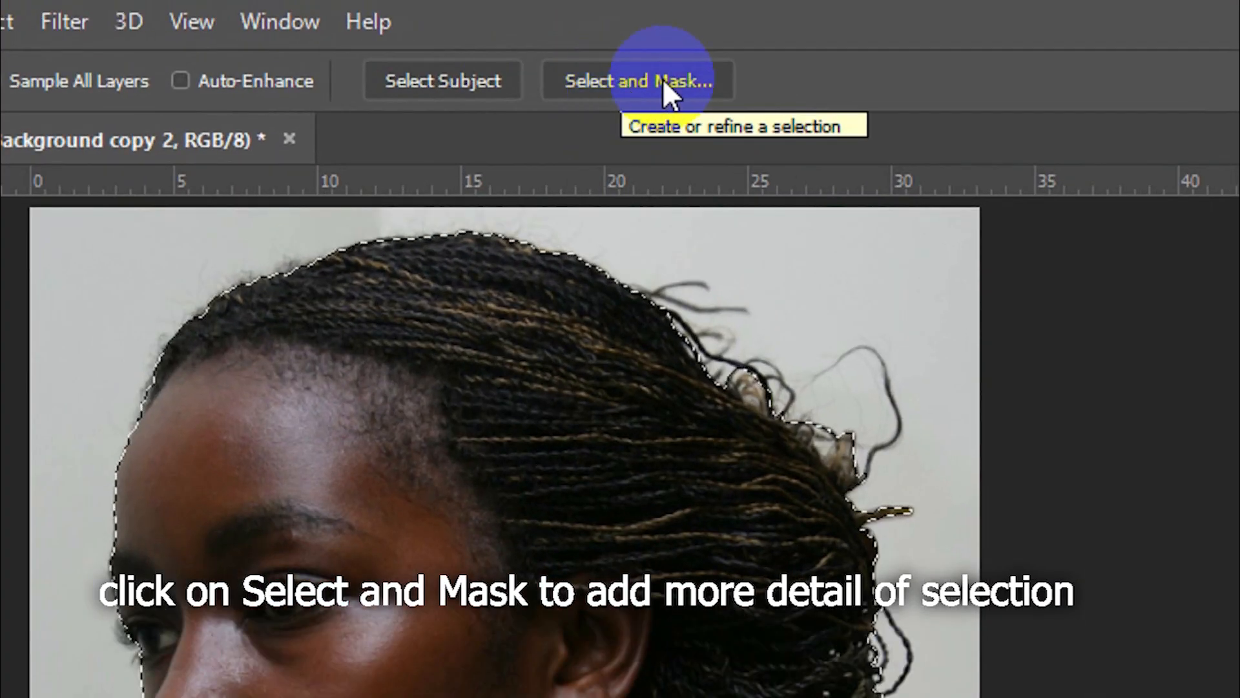
click(663, 79)
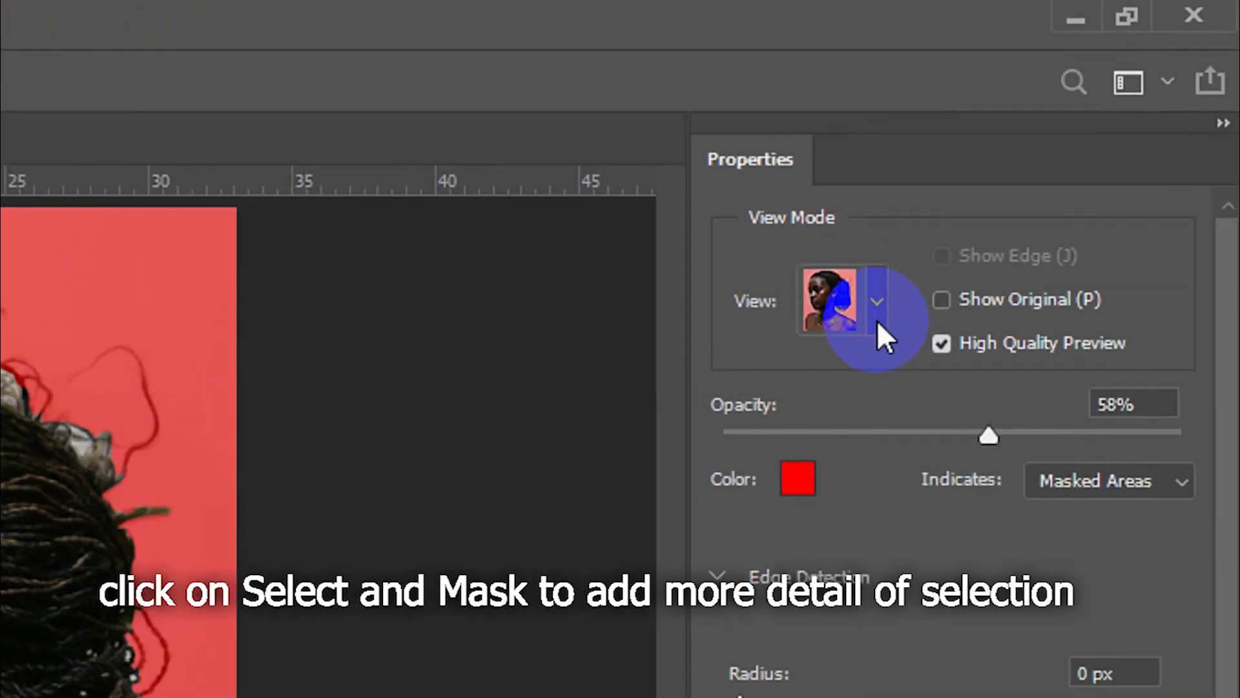
click(1058, 158)
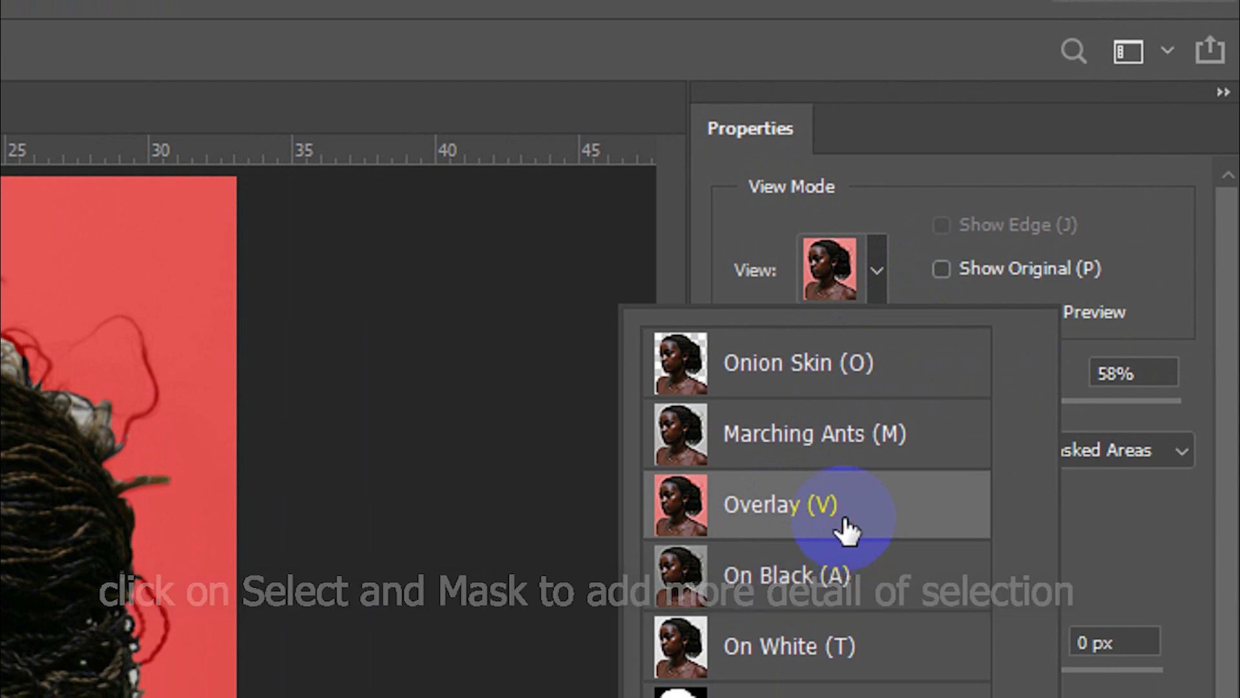
click(1052, 521)
drag(1004, 404, 924, 405)
mouse_move(1083, 223)
mouse_down()
mouse_move(1109, 222)
mouse_move(1083, 223)
mouse_up()
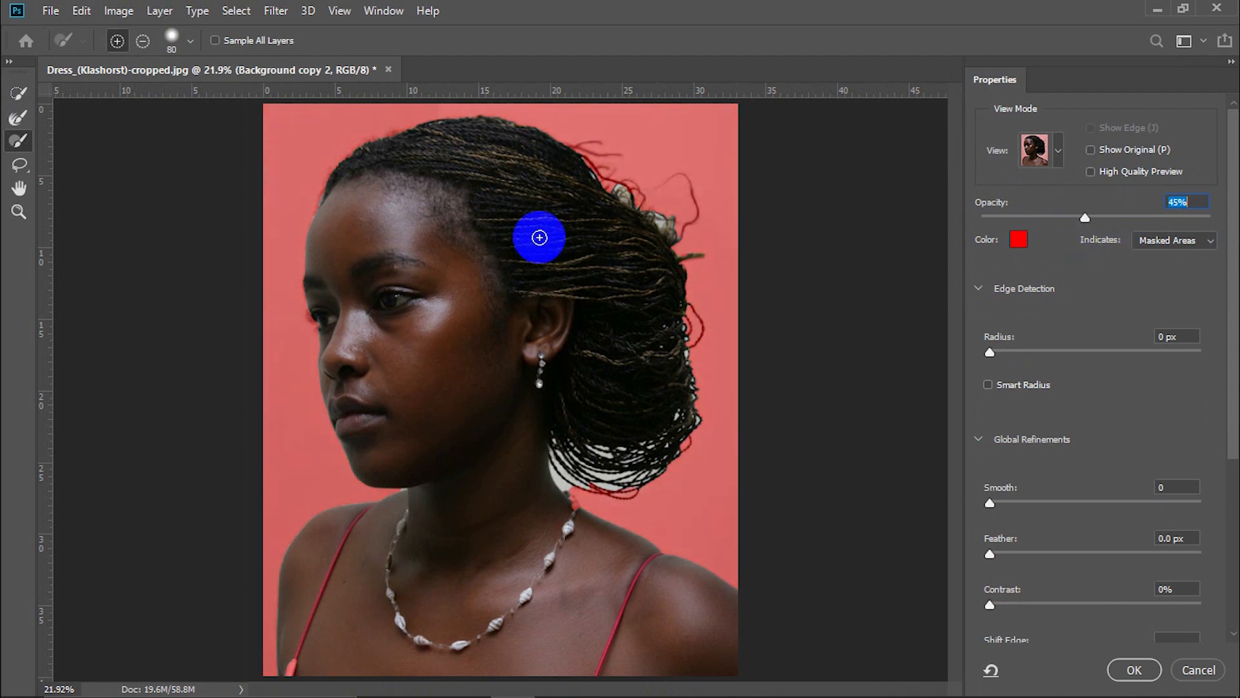
Refine the selection edges around the braids, hairline and face with a 500 px Refine Edge Brush.
click(14, 129)
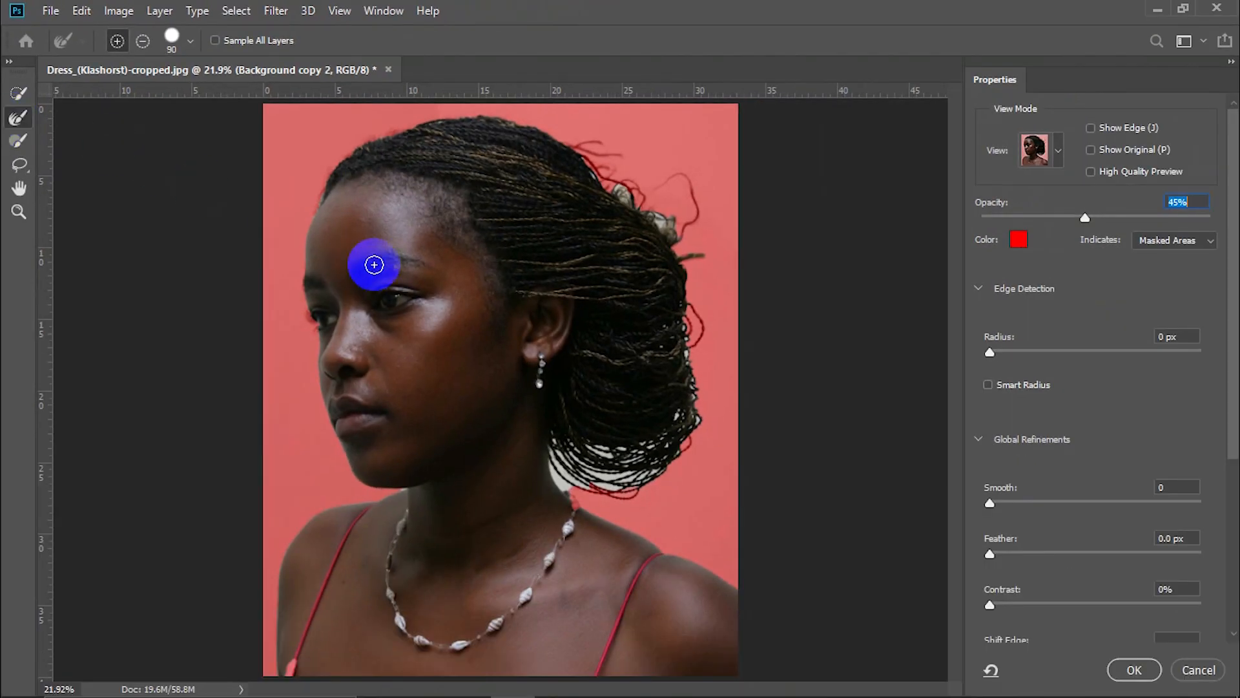
click(191, 41)
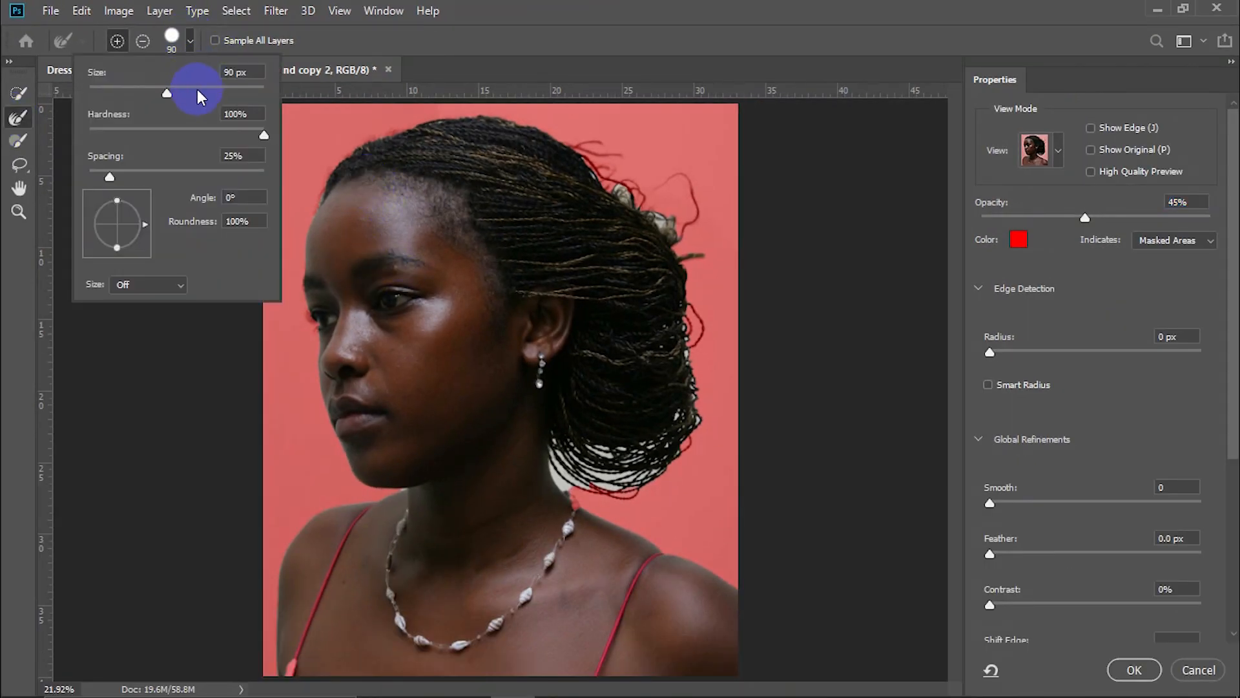
key(Return)
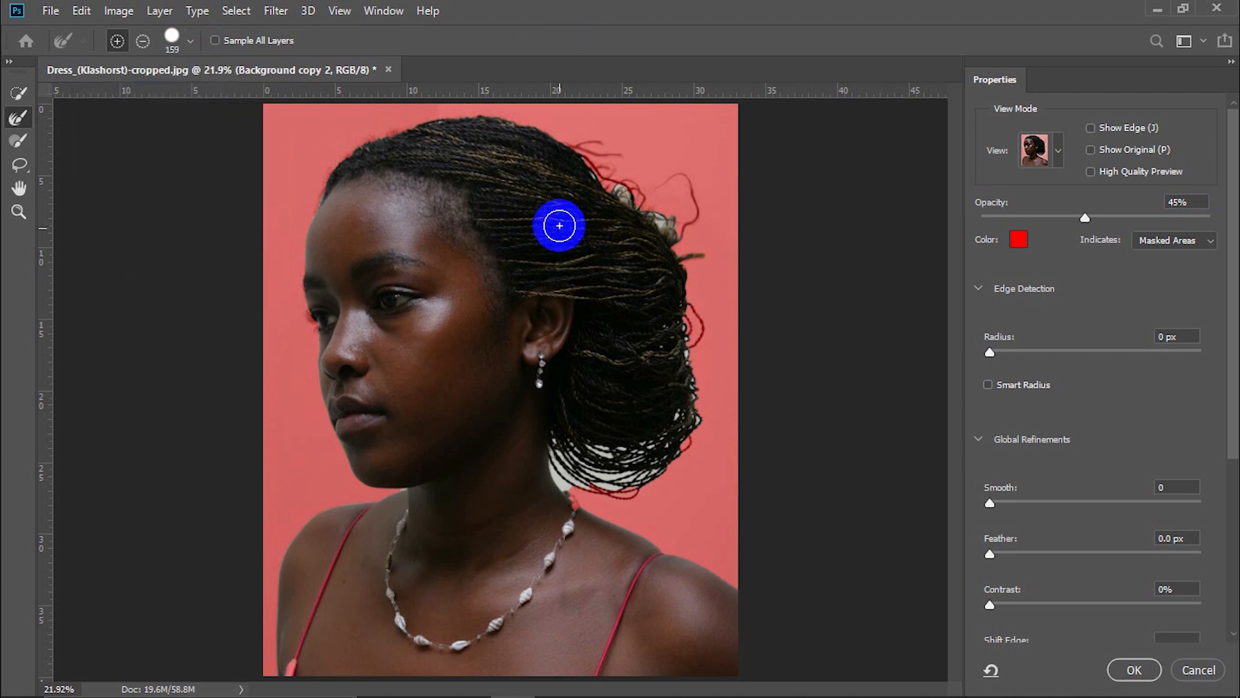
key(bracketright)
key(bracketright)
key(bracketright)
key(bracketright)
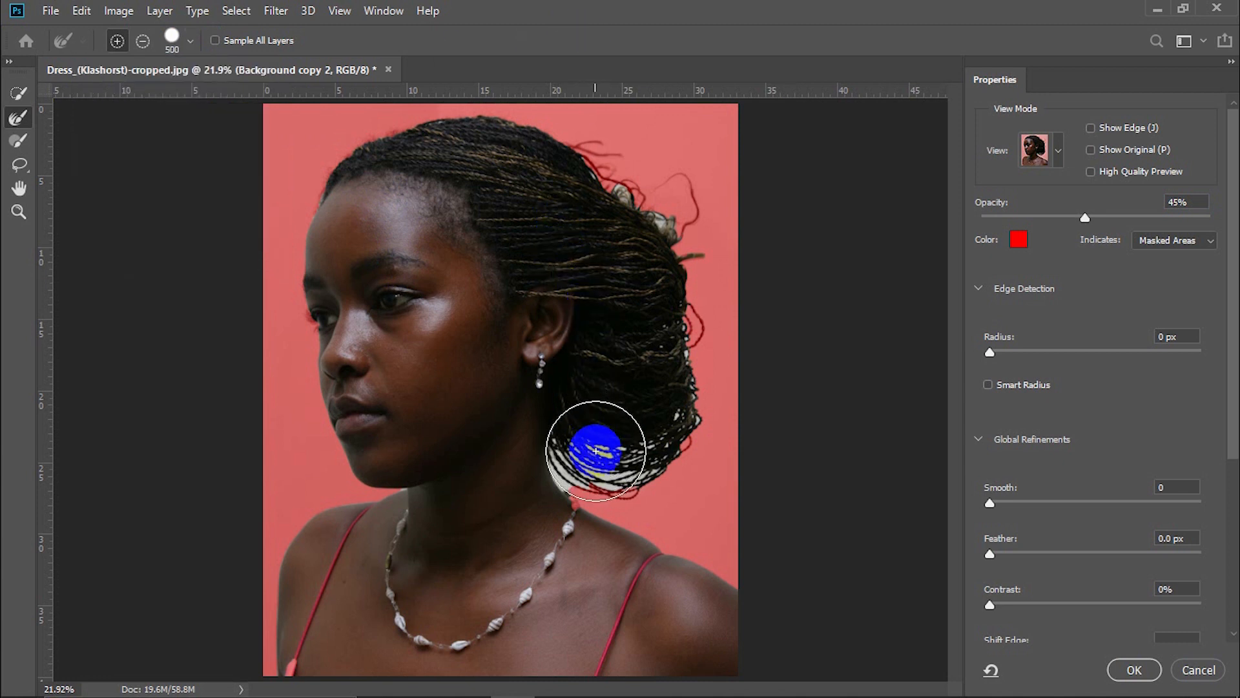
mouse_move(612, 456)
mouse_down()
mouse_move(675, 418)
mouse_move(693, 377)
mouse_move(702, 286)
mouse_move(692, 229)
mouse_move(639, 148)
mouse_up()
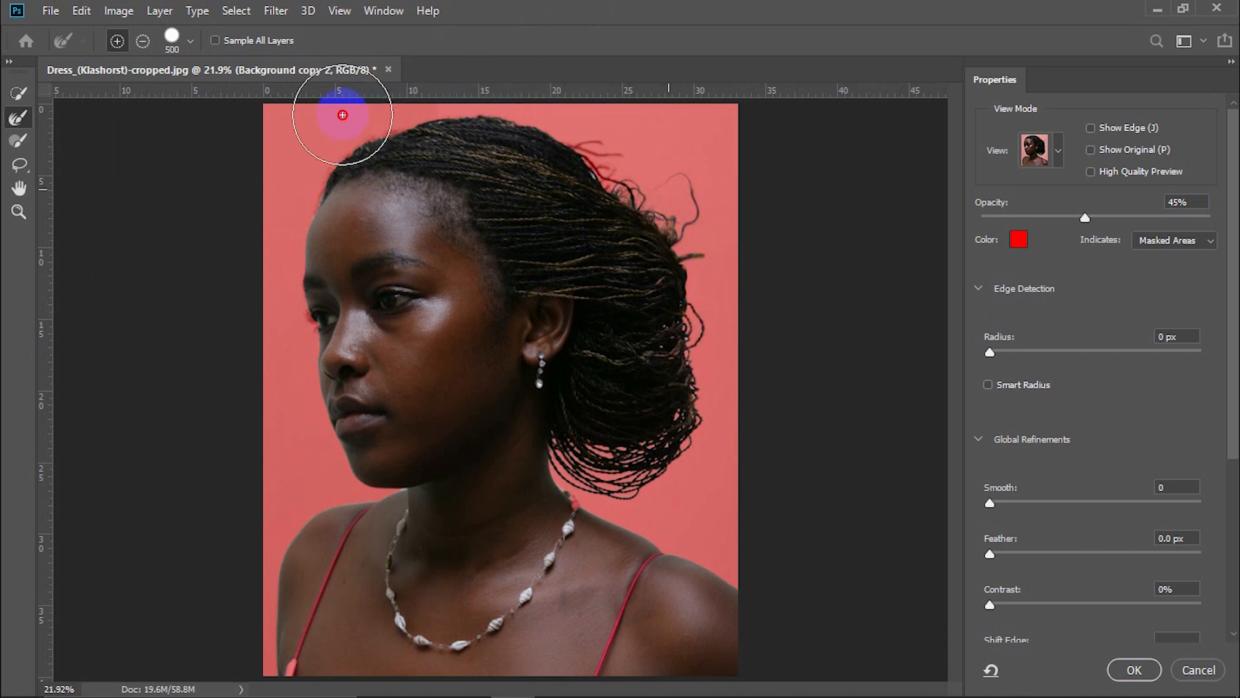
drag(291, 359, 273, 347)
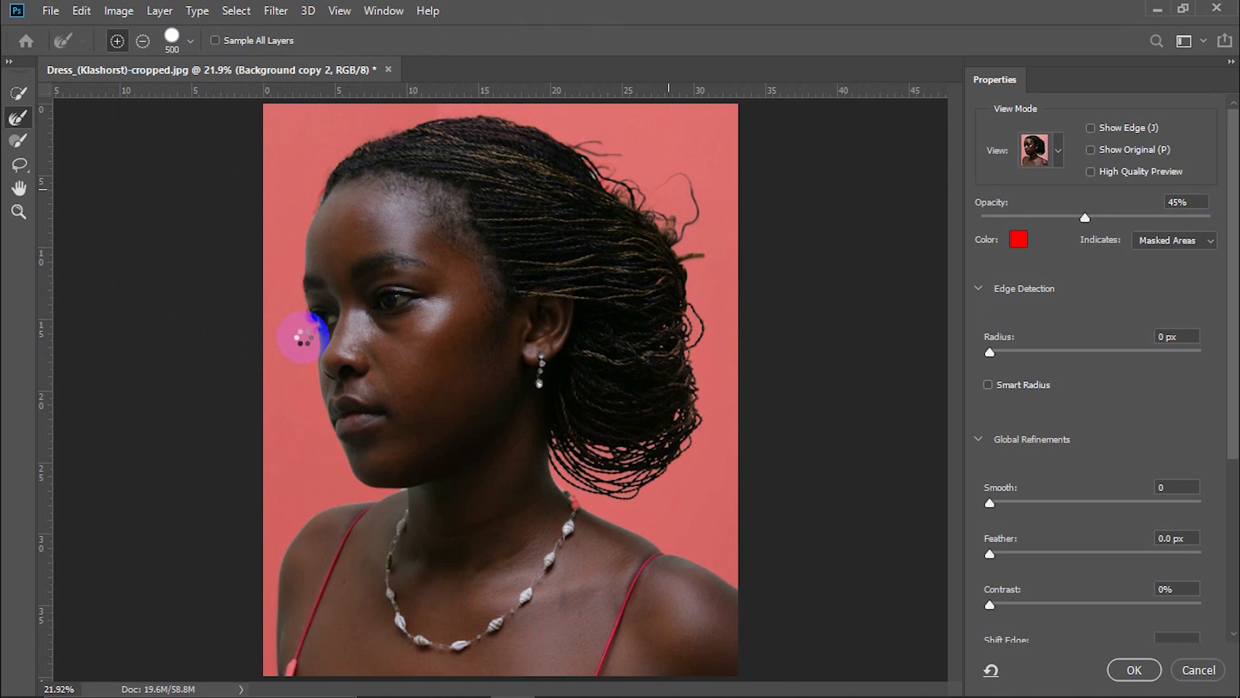
drag(303, 337, 308, 335)
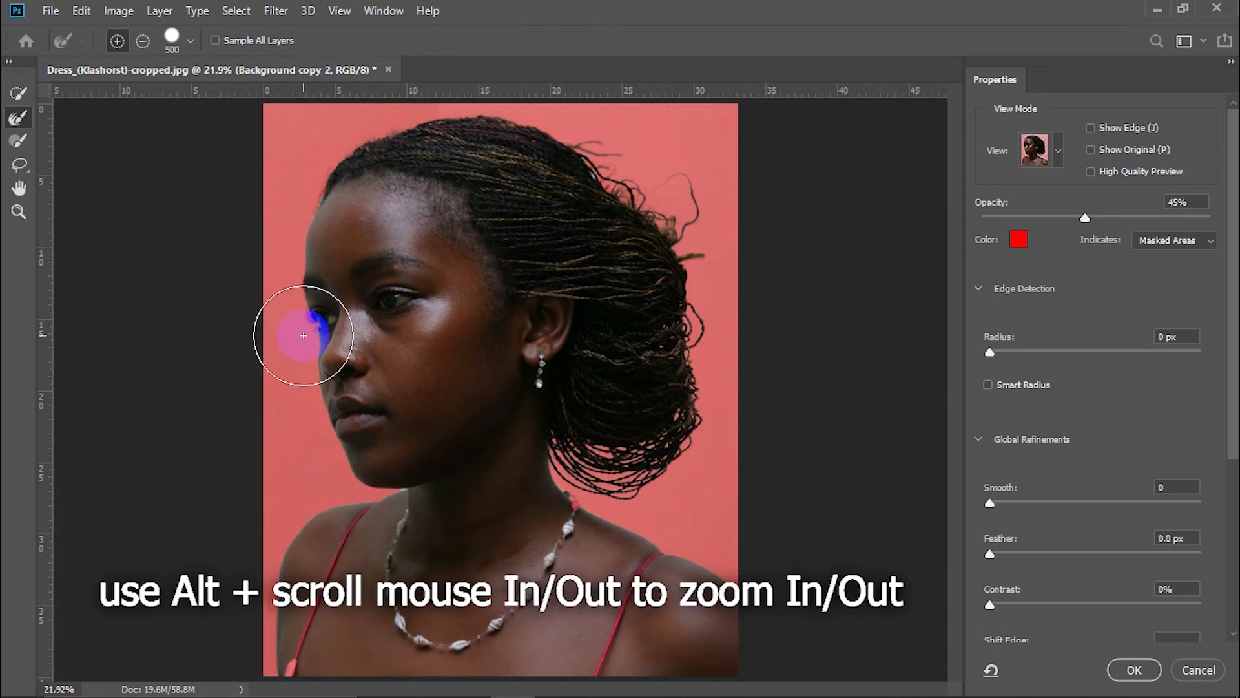
Refine the selection edge around the eyelashes with the 500 px Refine Edge Brush.
scroll(303, 335, up, 7)
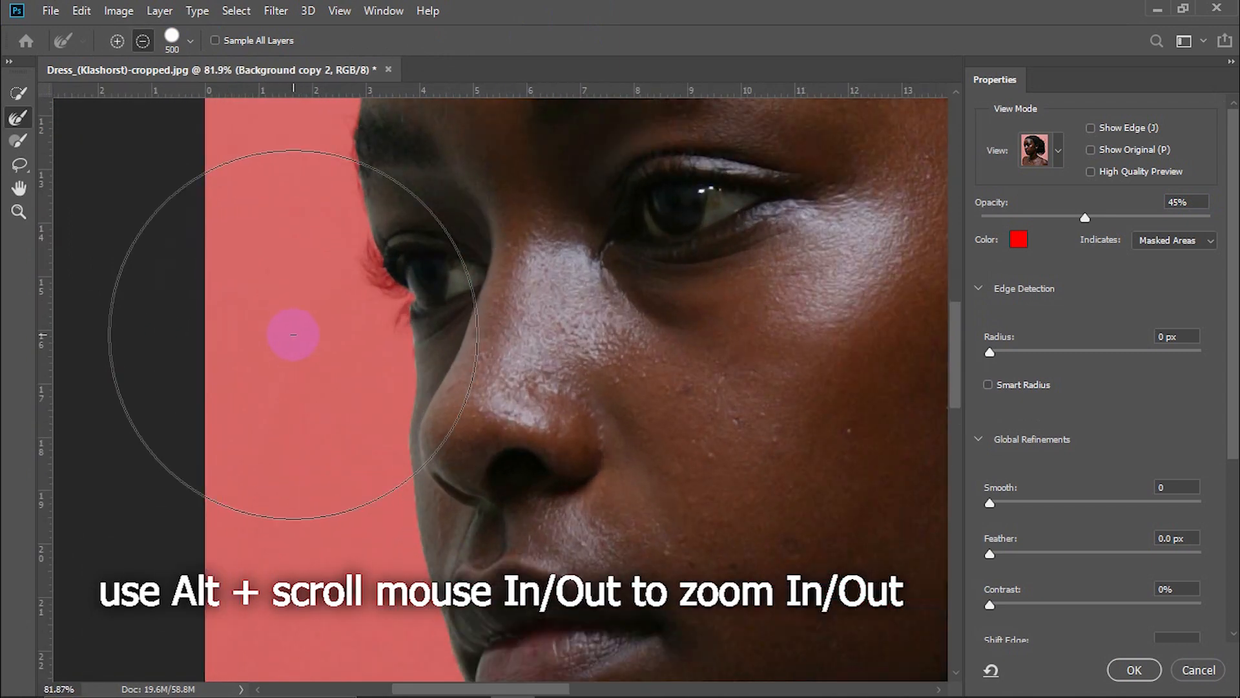
scroll(293, 334, up, 1)
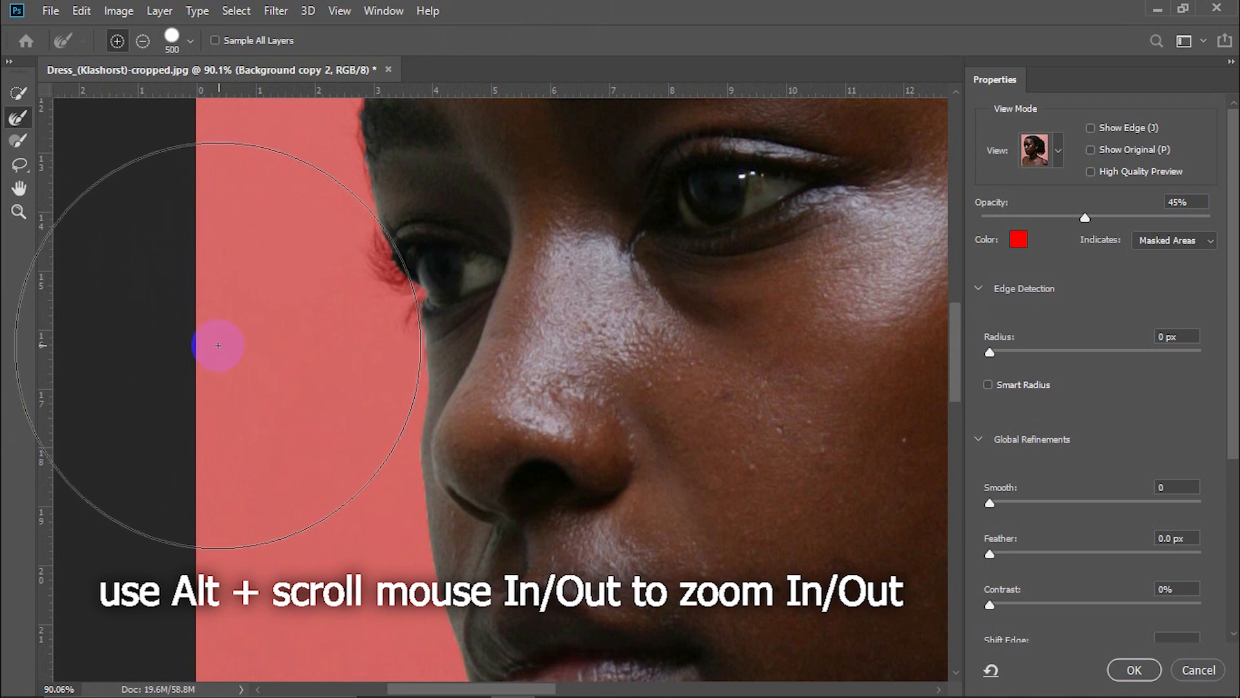
mouse_move(218, 346)
mouse_down()
mouse_move(207, 324)
mouse_move(230, 351)
mouse_up()
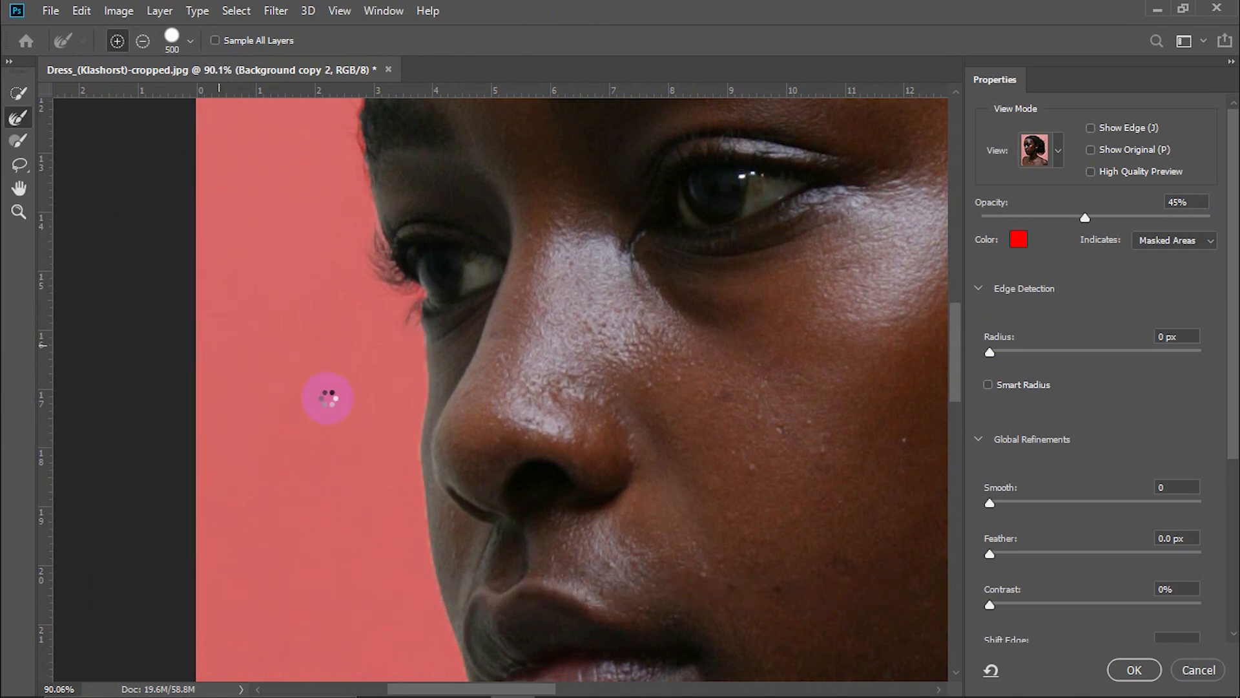
scroll(328, 398, down, 6)
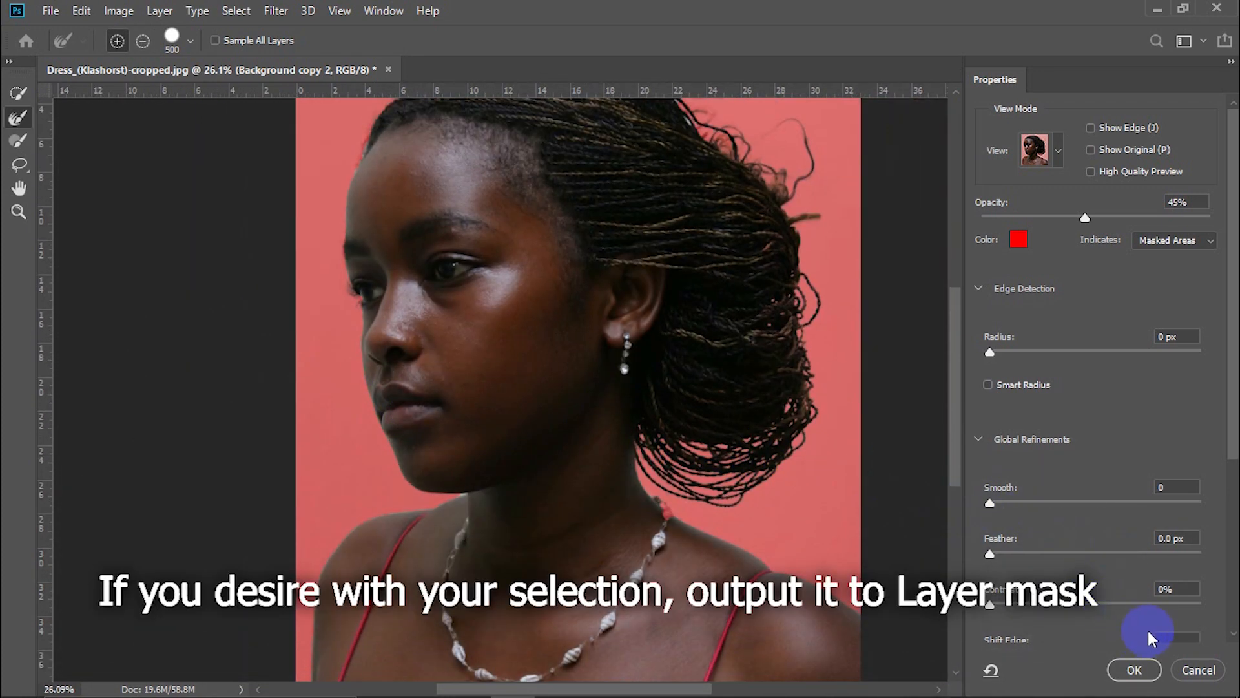
Output the refined selection as a layer mask on Background copy 2 and apply that mask to the layer.
drag(1224, 441, 1220, 617)
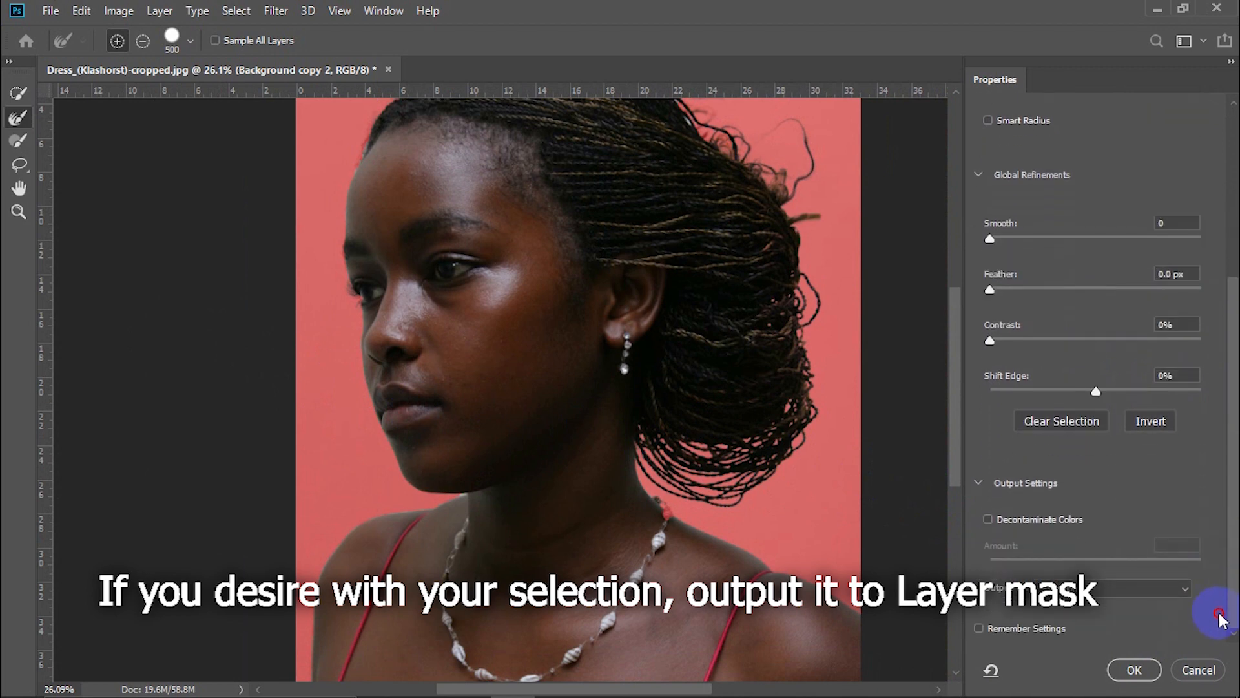
click(1126, 593)
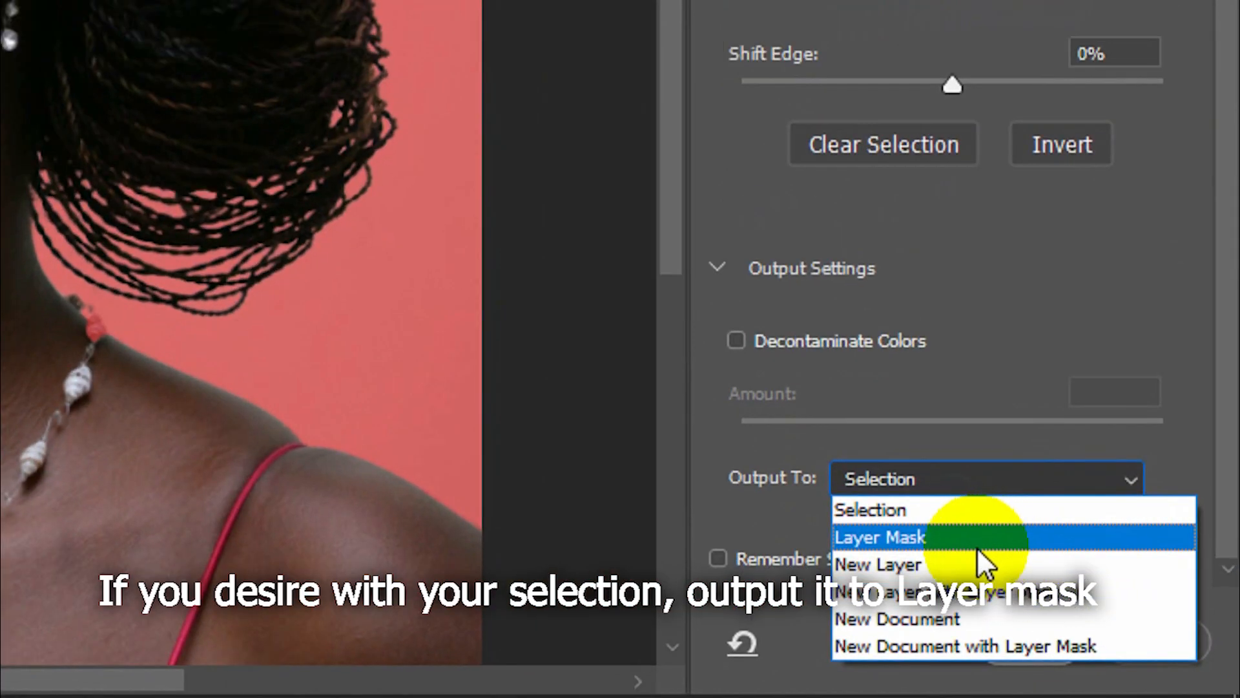
click(975, 545)
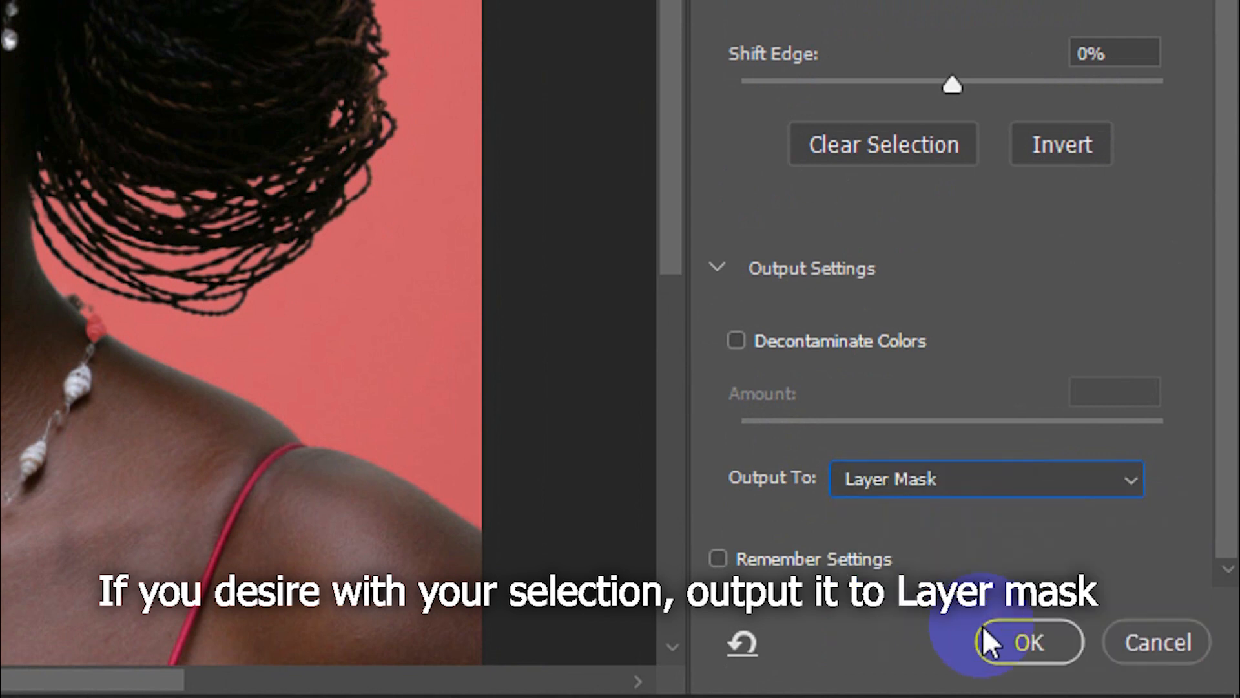
click(1013, 640)
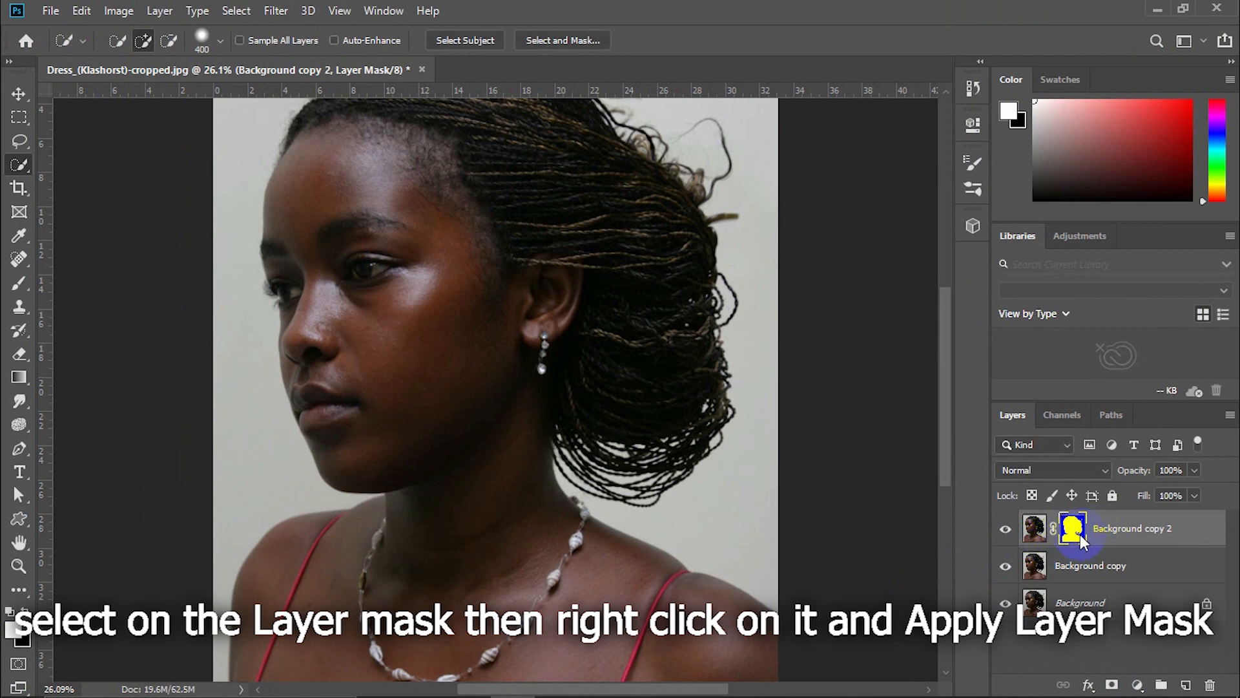
right_click(1081, 536)
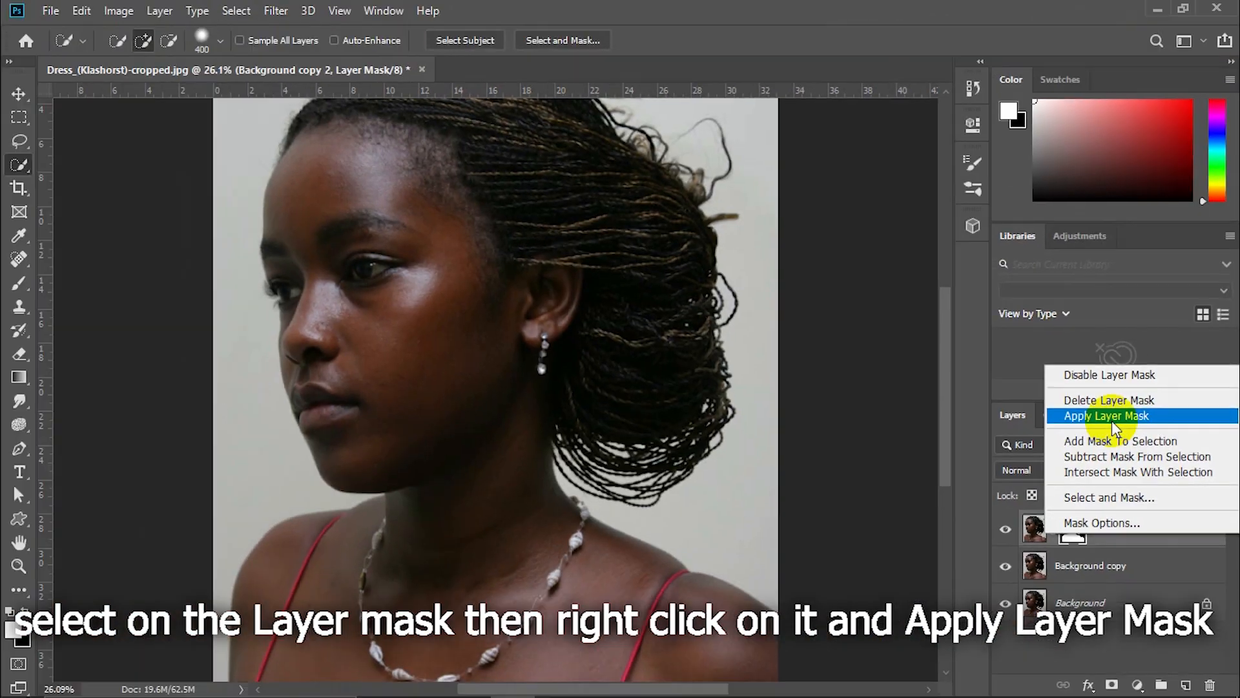
click(983, 349)
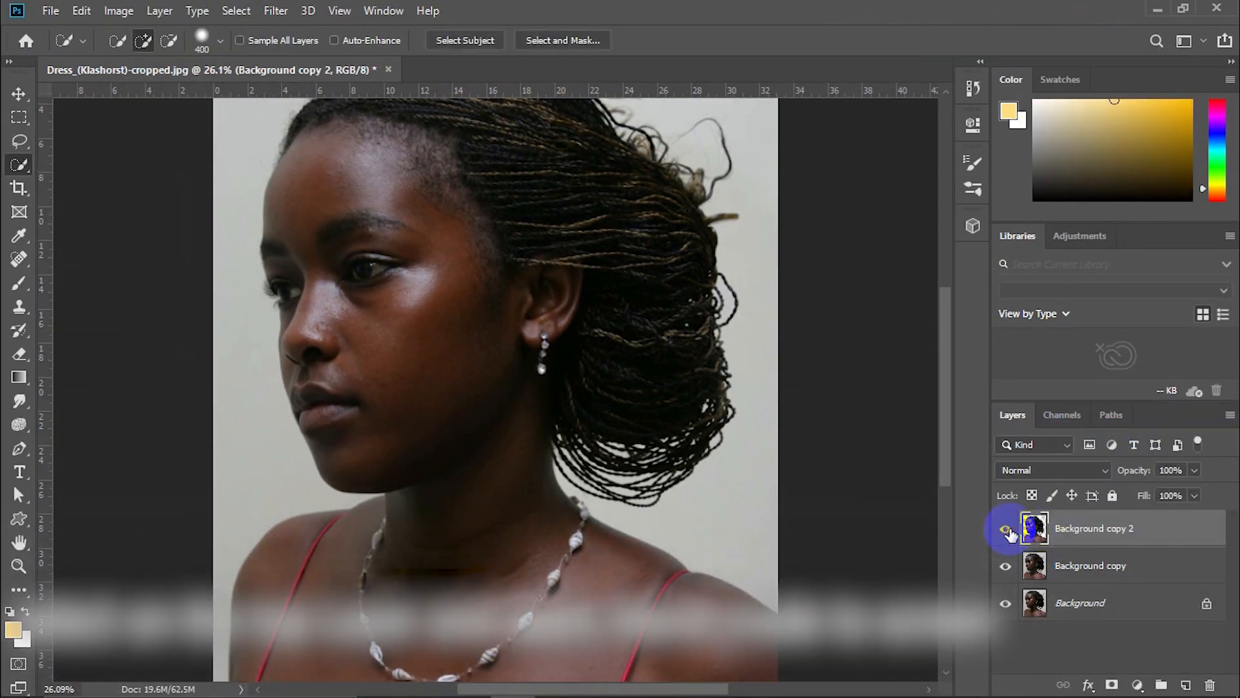
Set the blend mode of Background copy 2 to Screen and toggle the layer's visibility to compare the brightening.
click(1025, 542)
click(1058, 471)
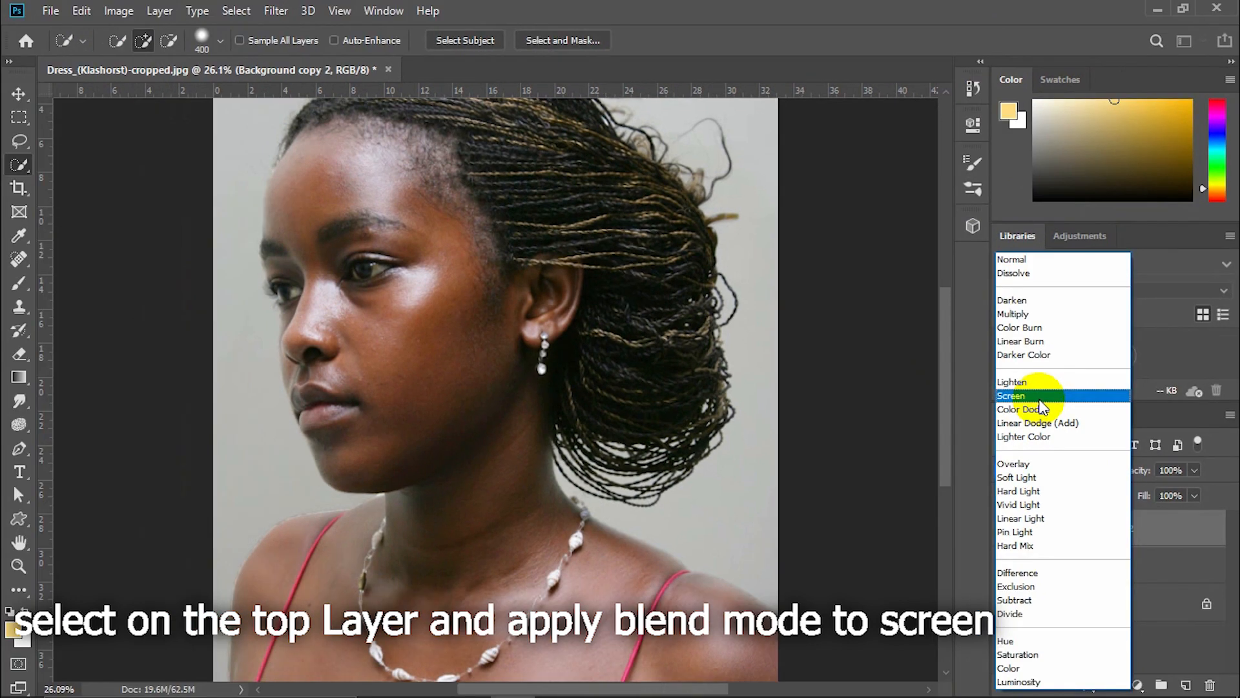
click(840, 354)
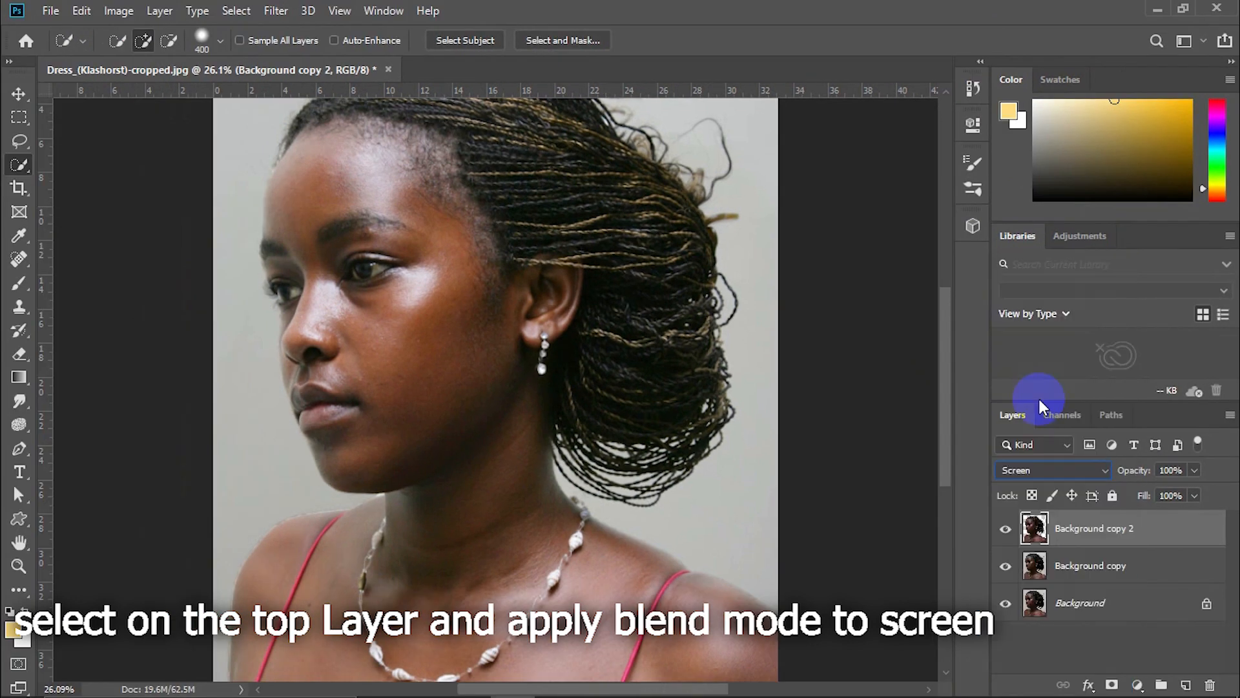
click(1005, 528)
click(1006, 528)
click(1006, 529)
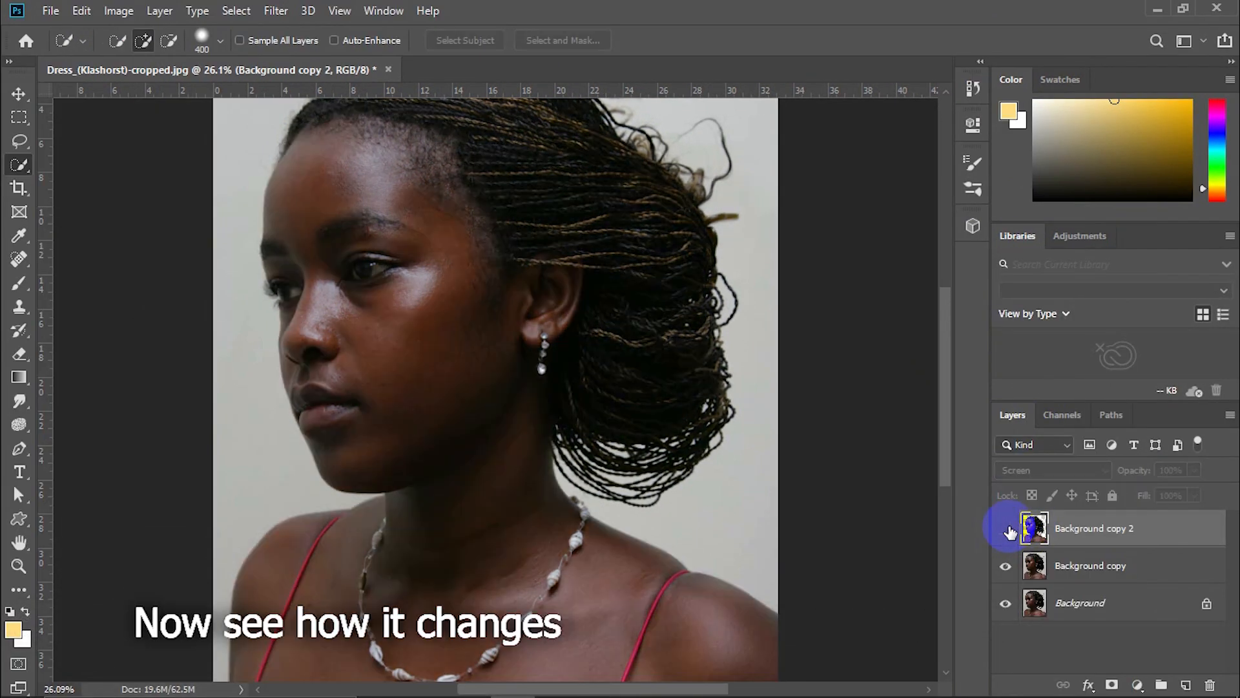
click(1006, 529)
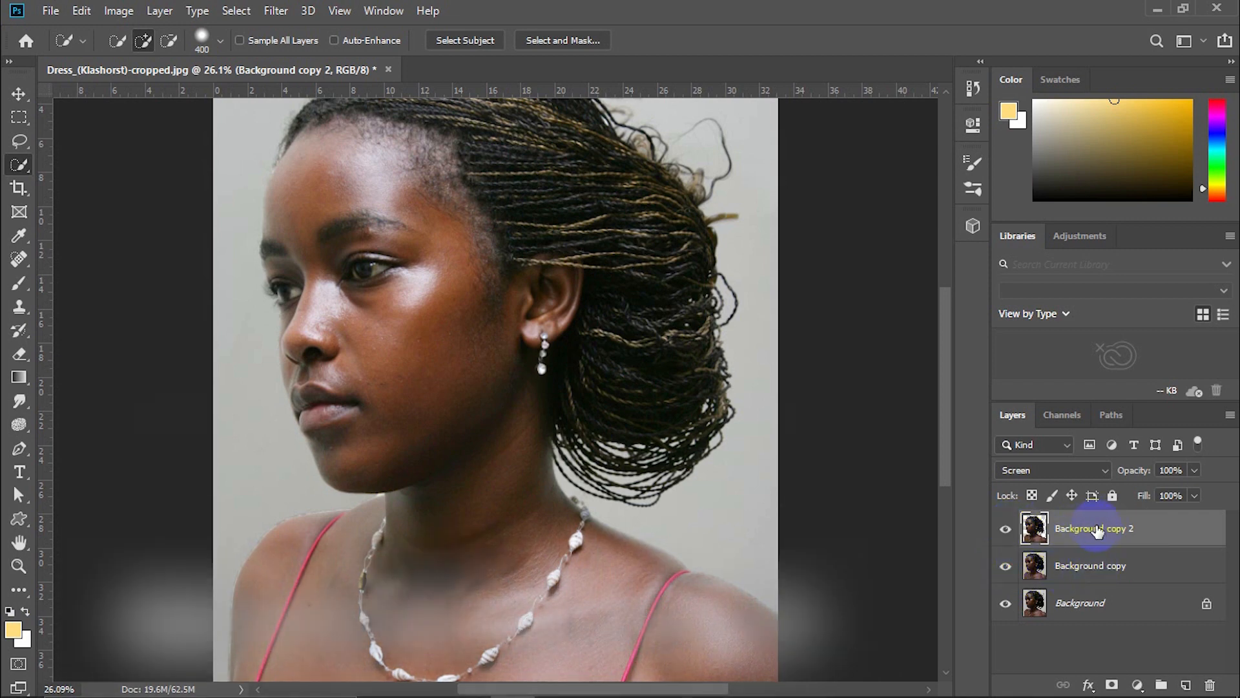
Merge Background copy 2 with Background copy and add a new empty layer above the merged one.
shift+click(1123, 568)
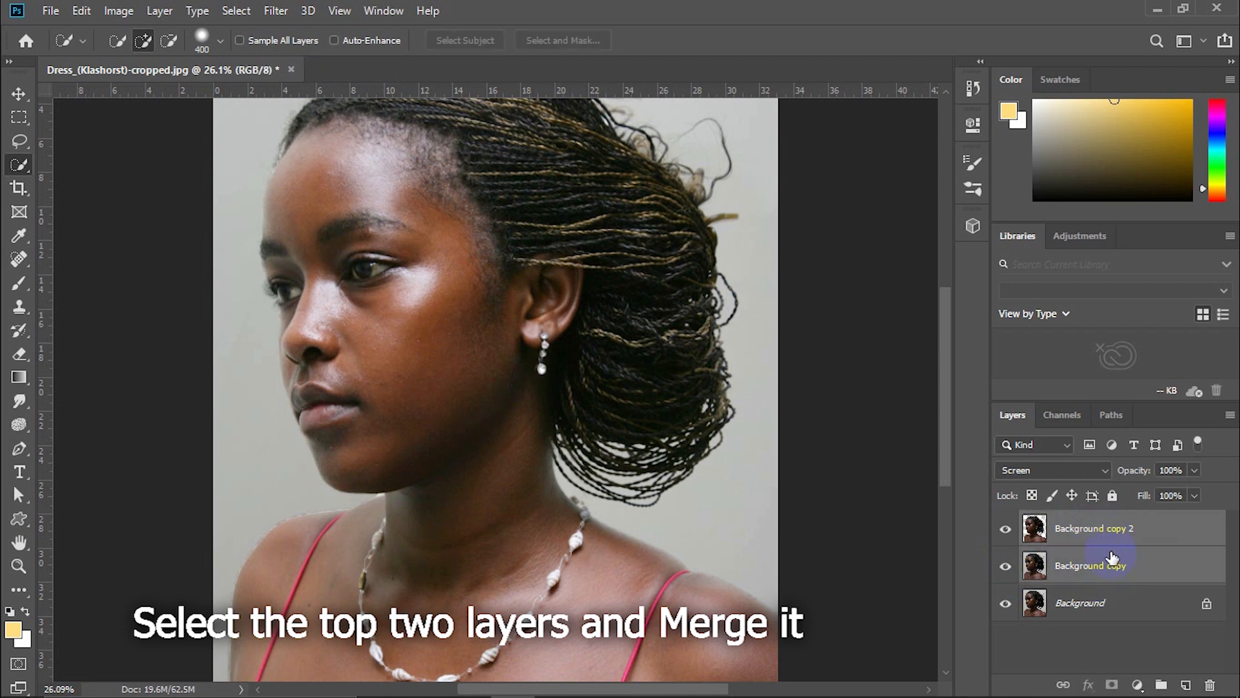
right_click(1113, 557)
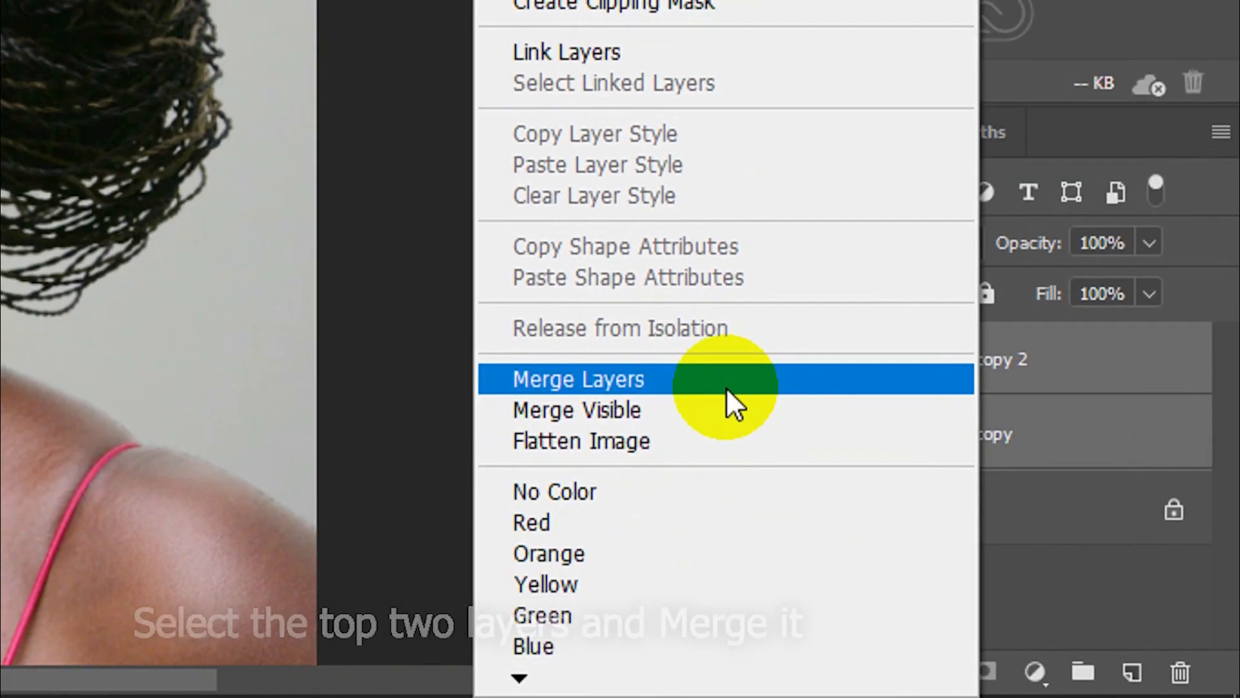
click(988, 548)
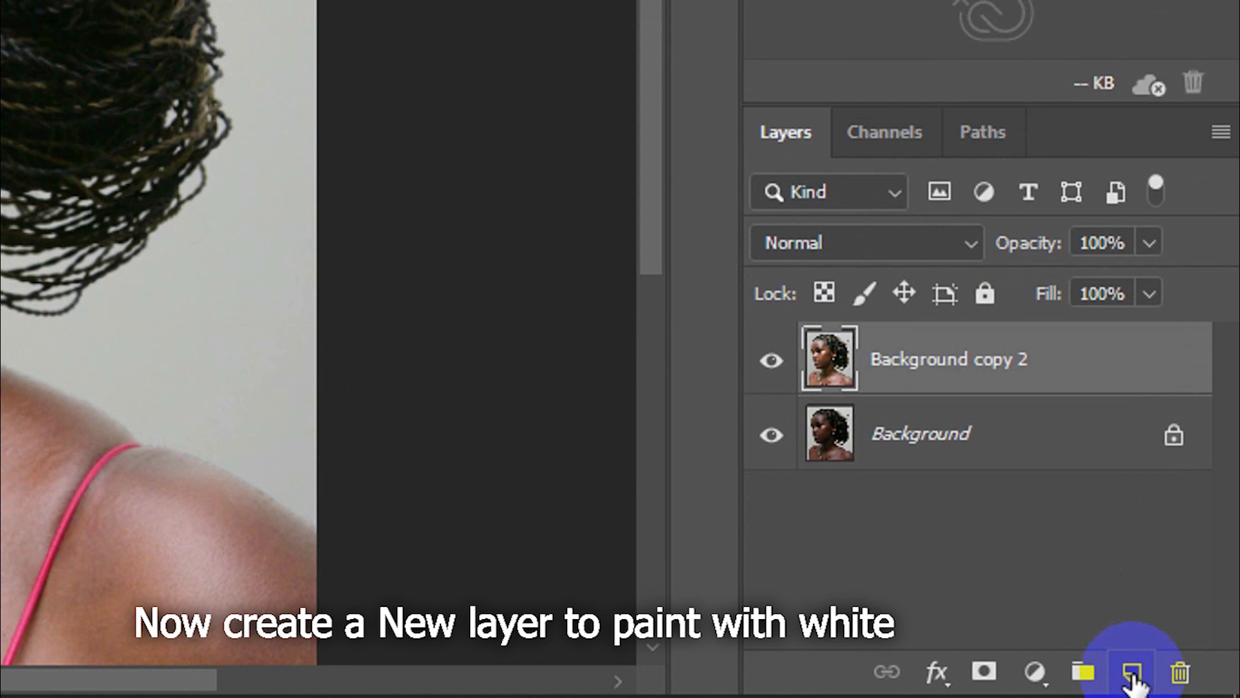
click(1131, 673)
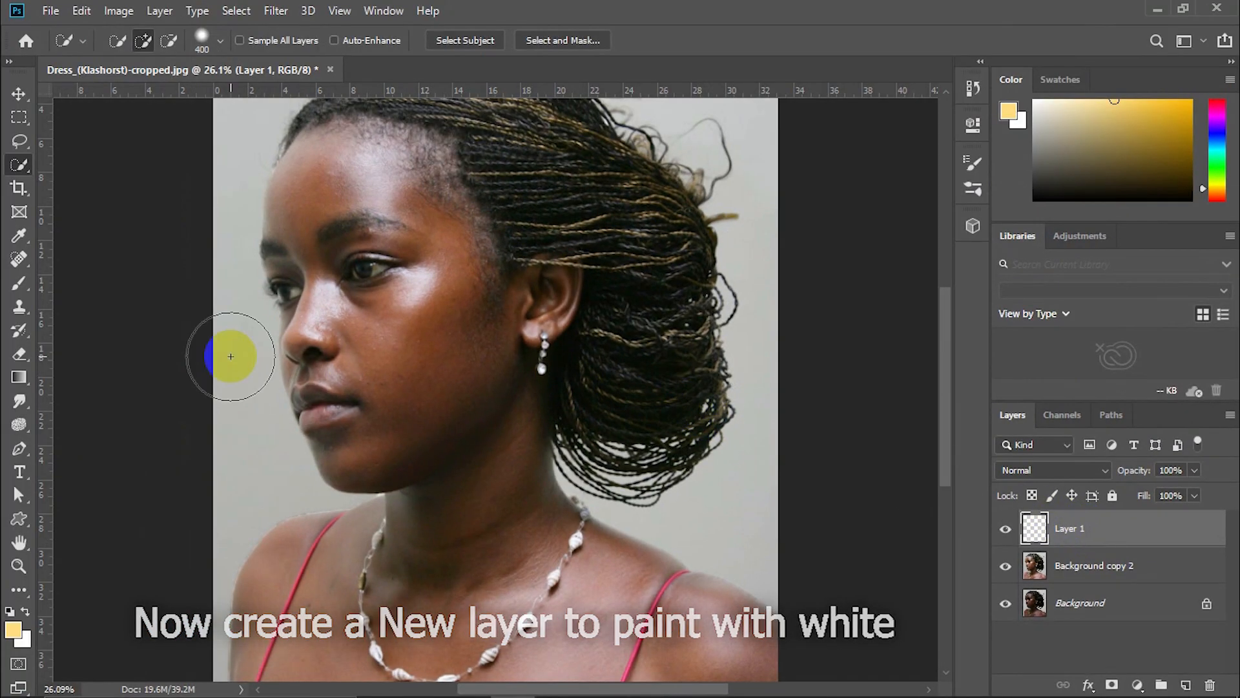
Set up the Brush tool with default black and white colors and a Soft Round tip of 36 px at 0% hardness.
click(21, 283)
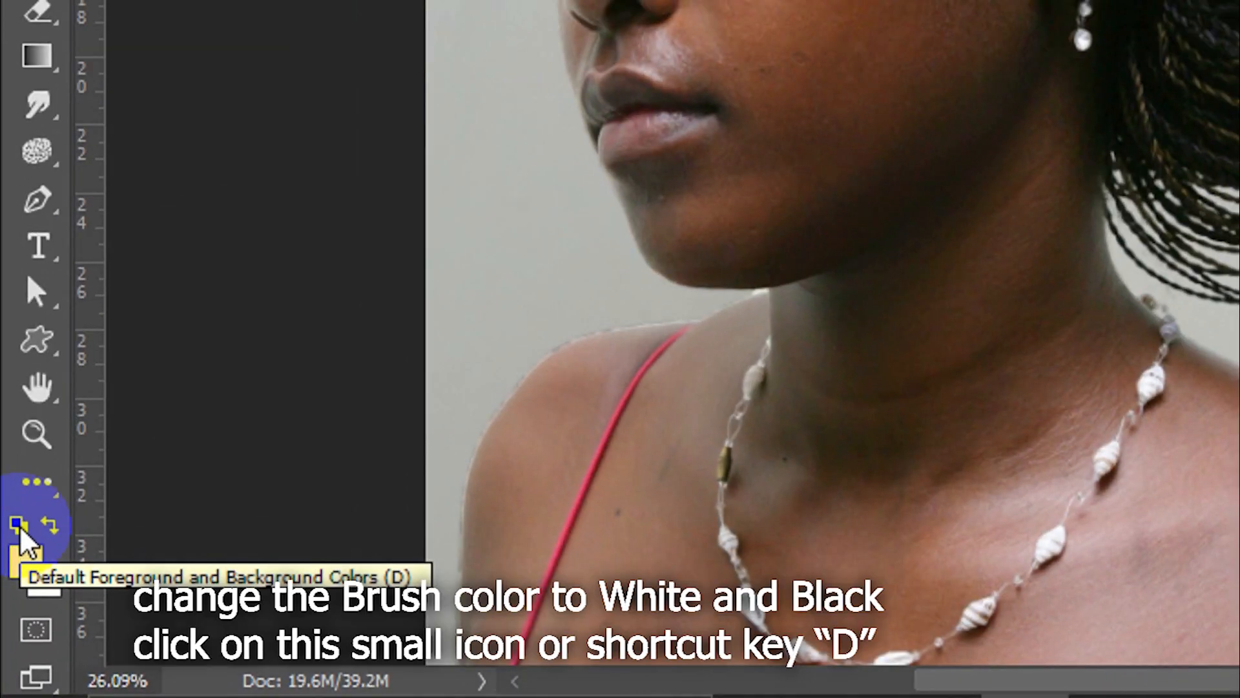
click(20, 529)
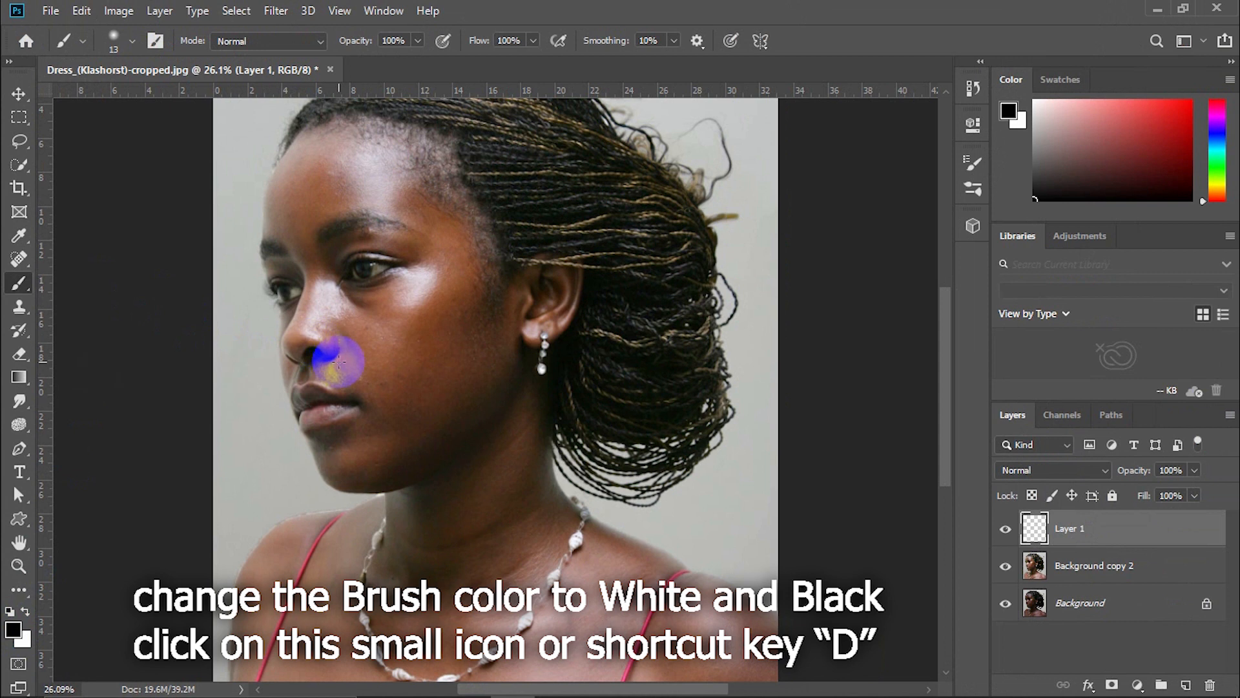
click(131, 41)
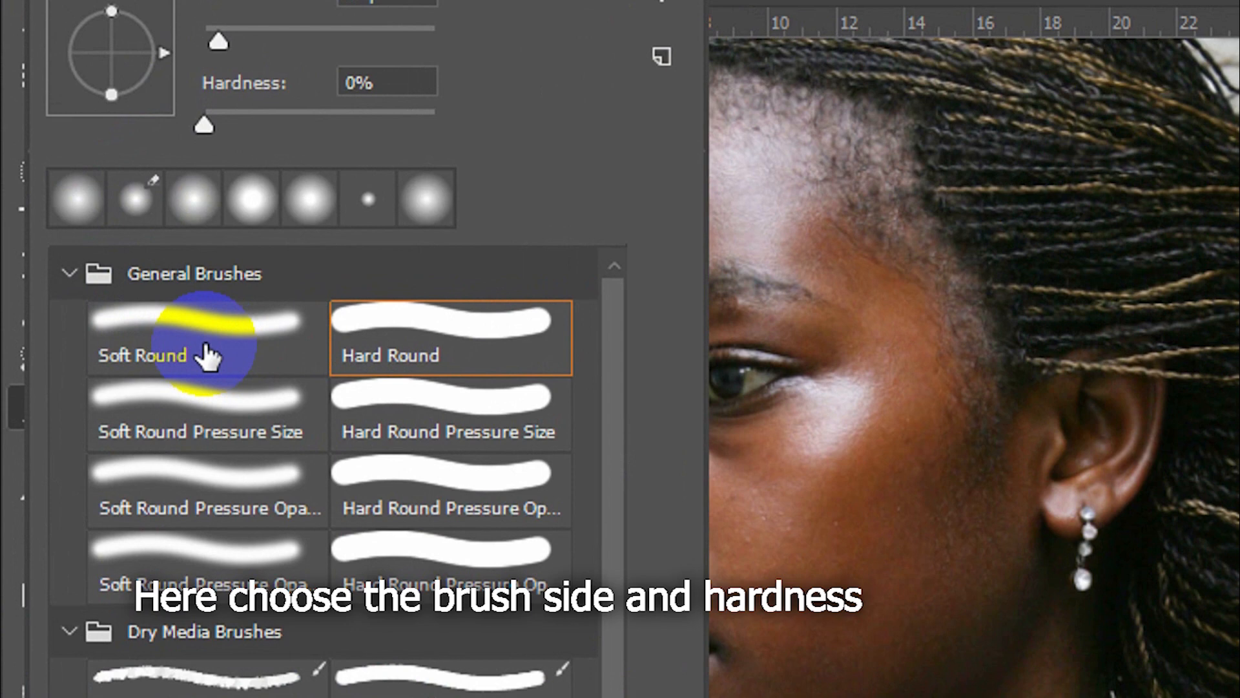
click(207, 355)
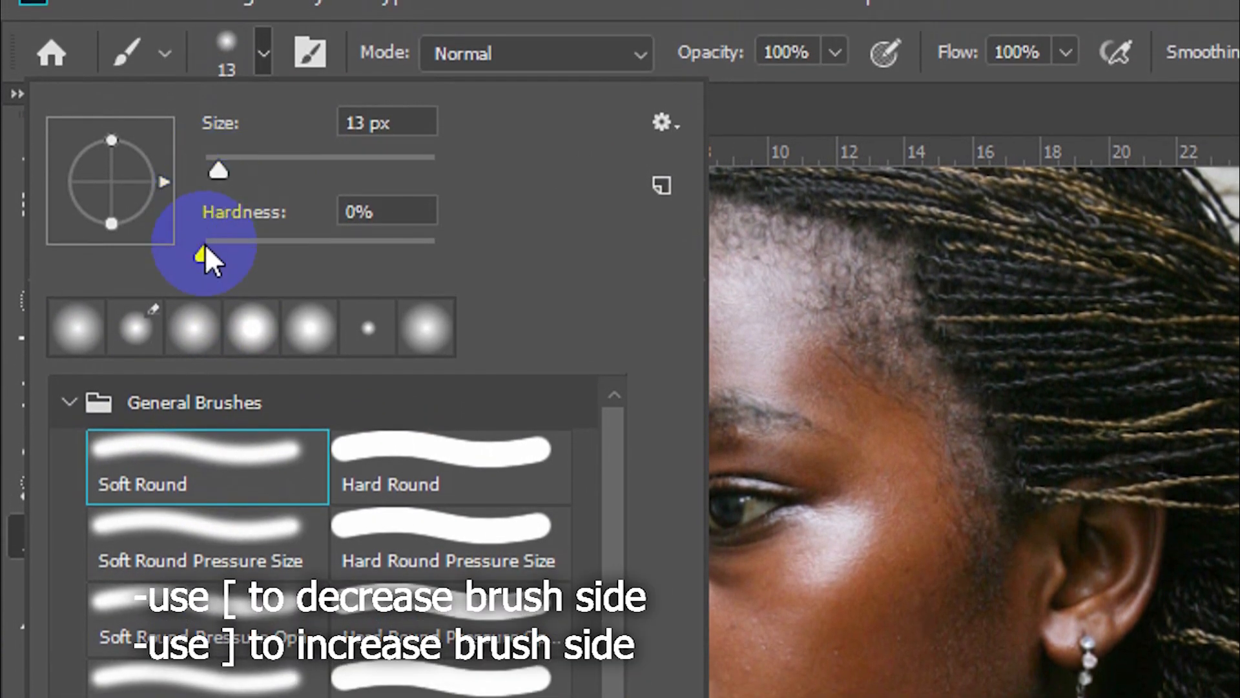
drag(220, 176, 244, 176)
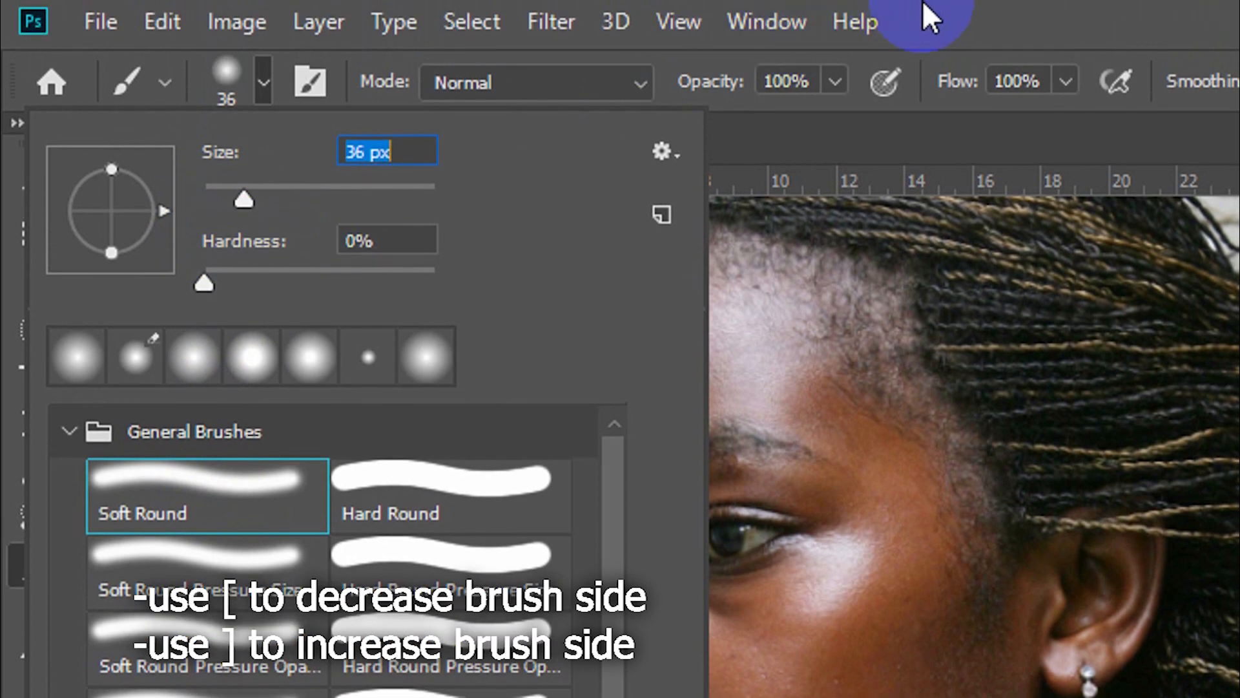
click(822, 589)
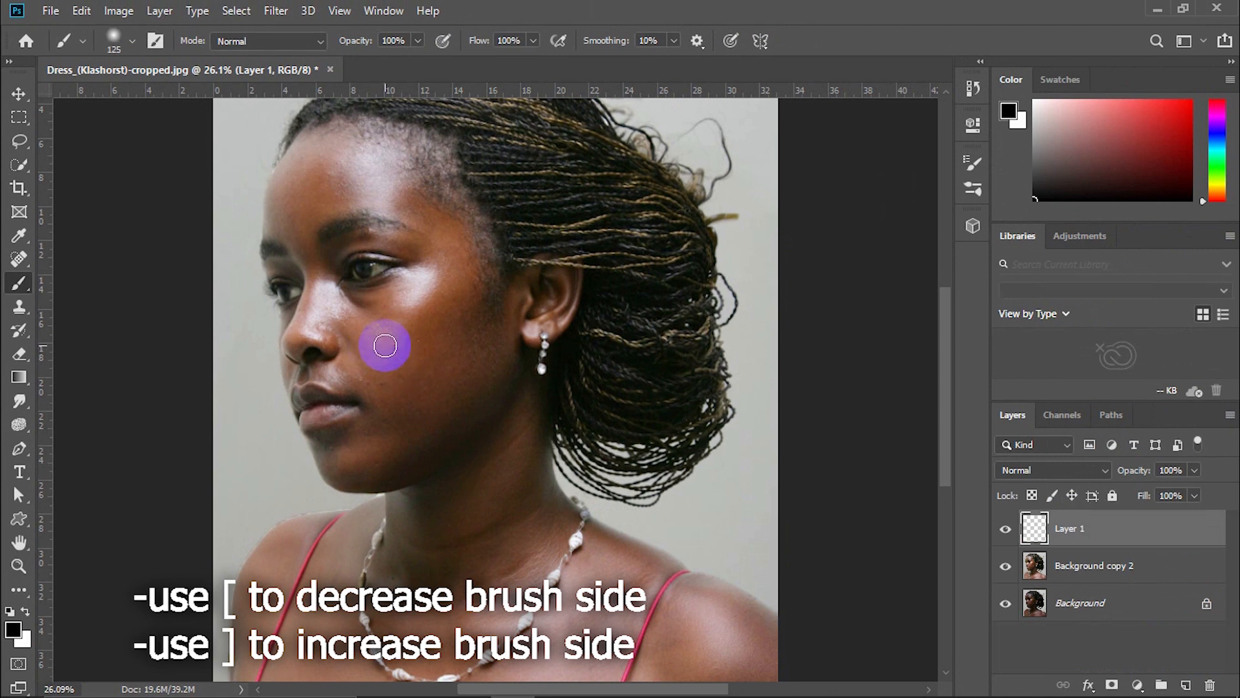
Enlarge the brush to 800 px.
key(bracketright)
key(bracketright)
key(bracketright)
key(bracketright)
key(bracketright)
key(bracketright)
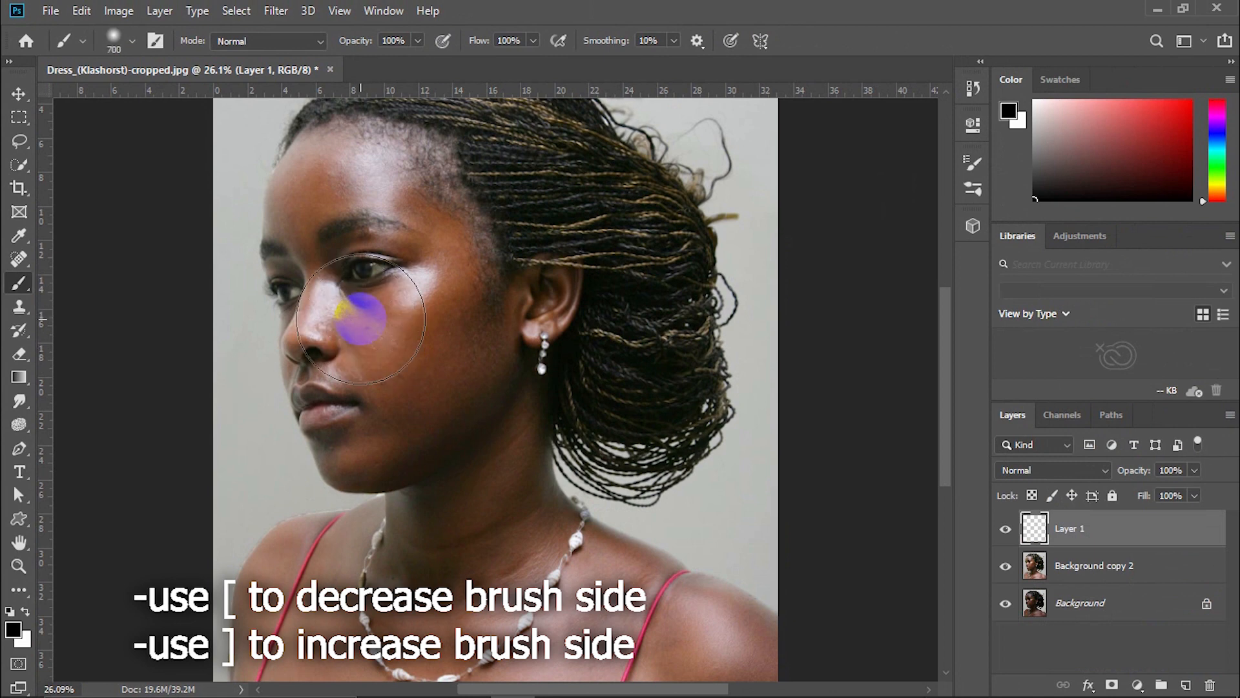
key(bracketright)
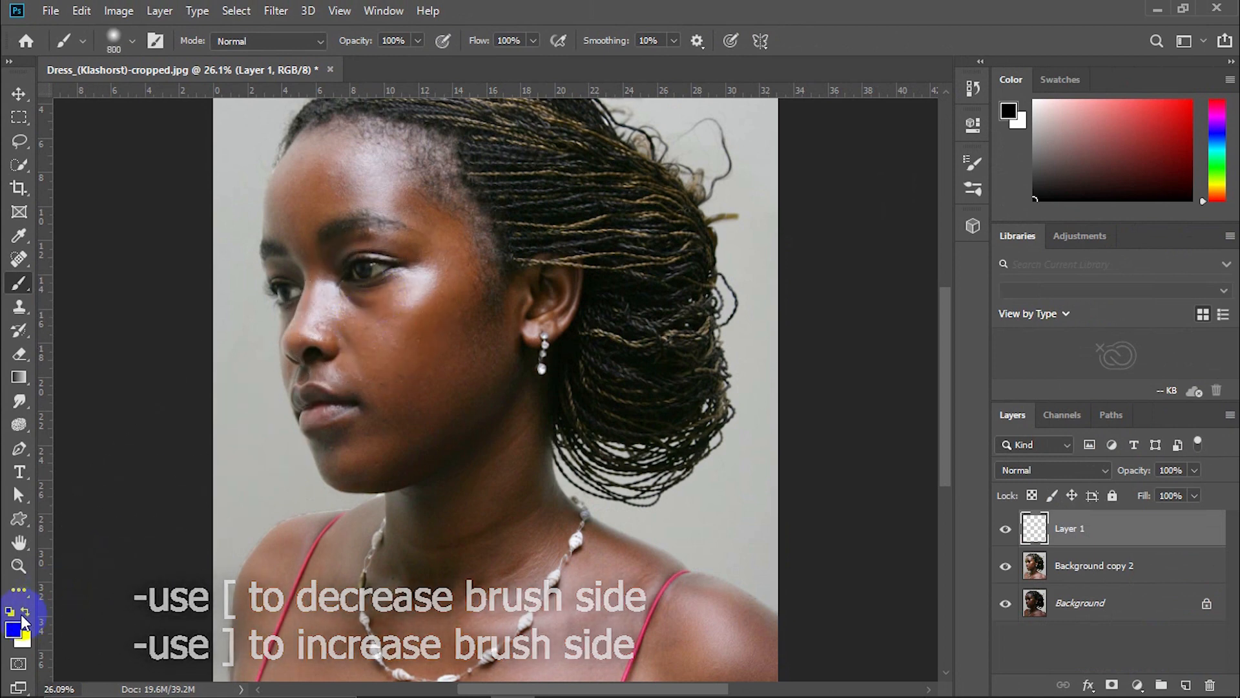
Swap the foreground and background colors to make white the painting color.
click(23, 615)
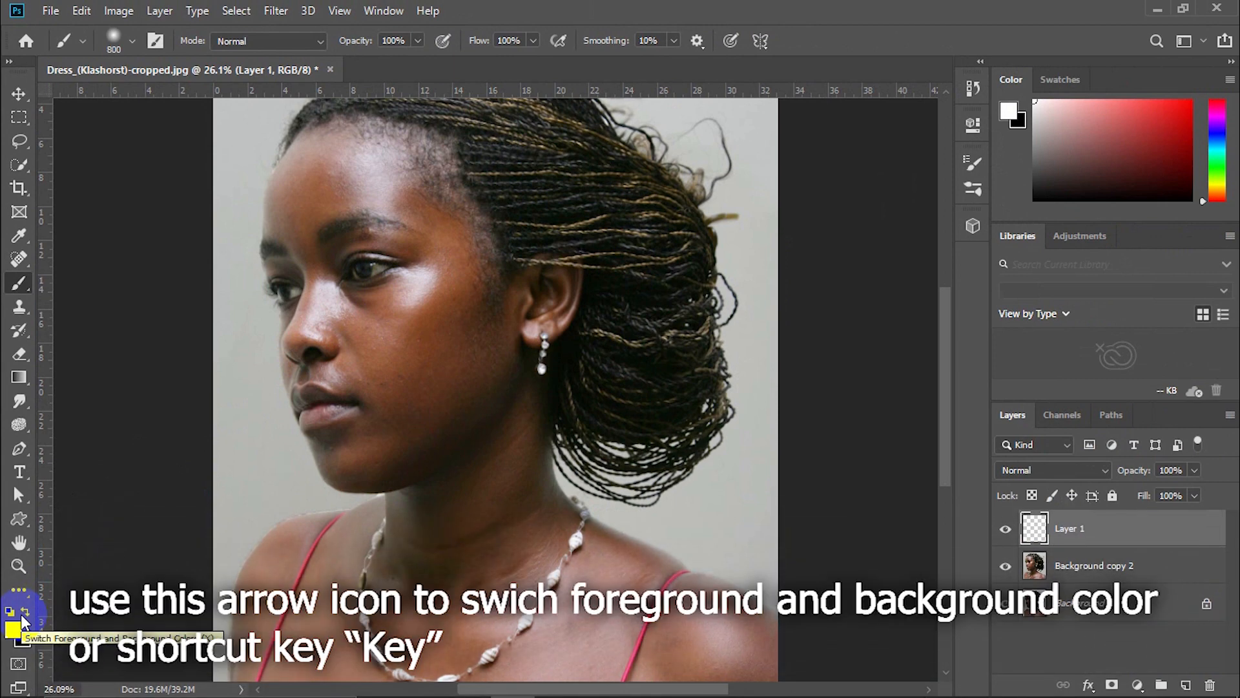
click(21, 616)
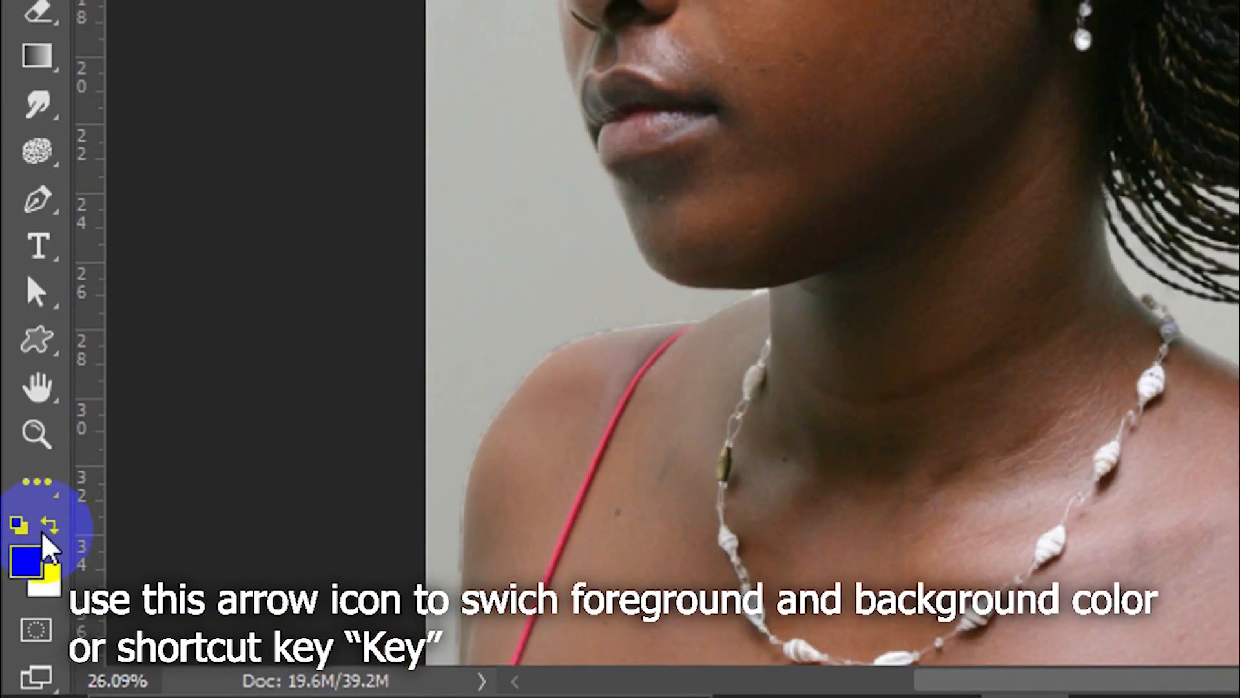
click(22, 613)
click(22, 613)
click(43, 530)
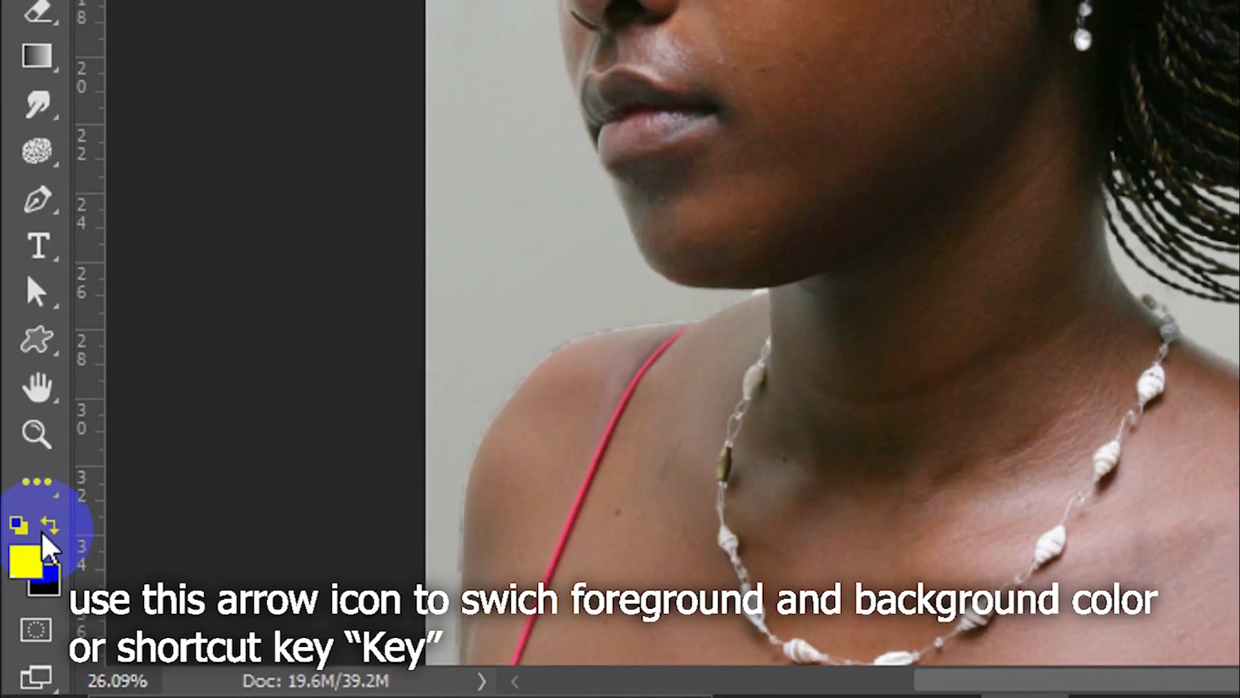
key(d)
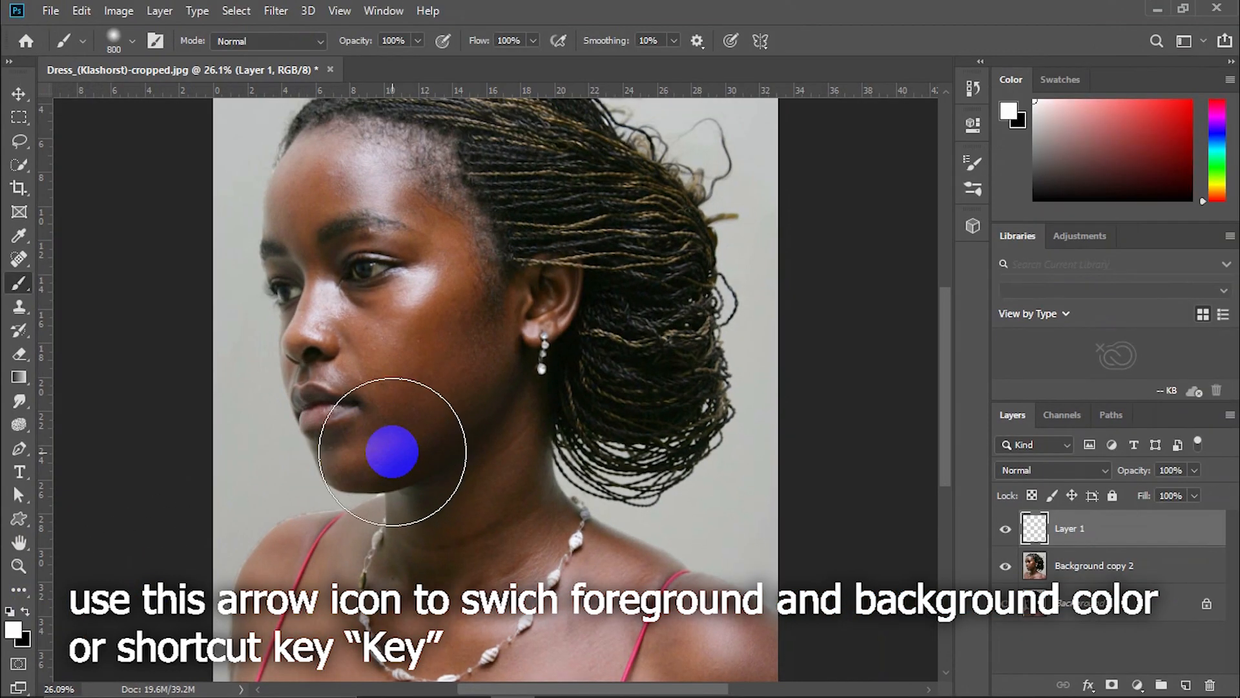
Reduce the brush to 300 px and paint white over the woman's face, neck and shoulders on Layer 1.
key([)
key([)
key([)
key([)
key([)
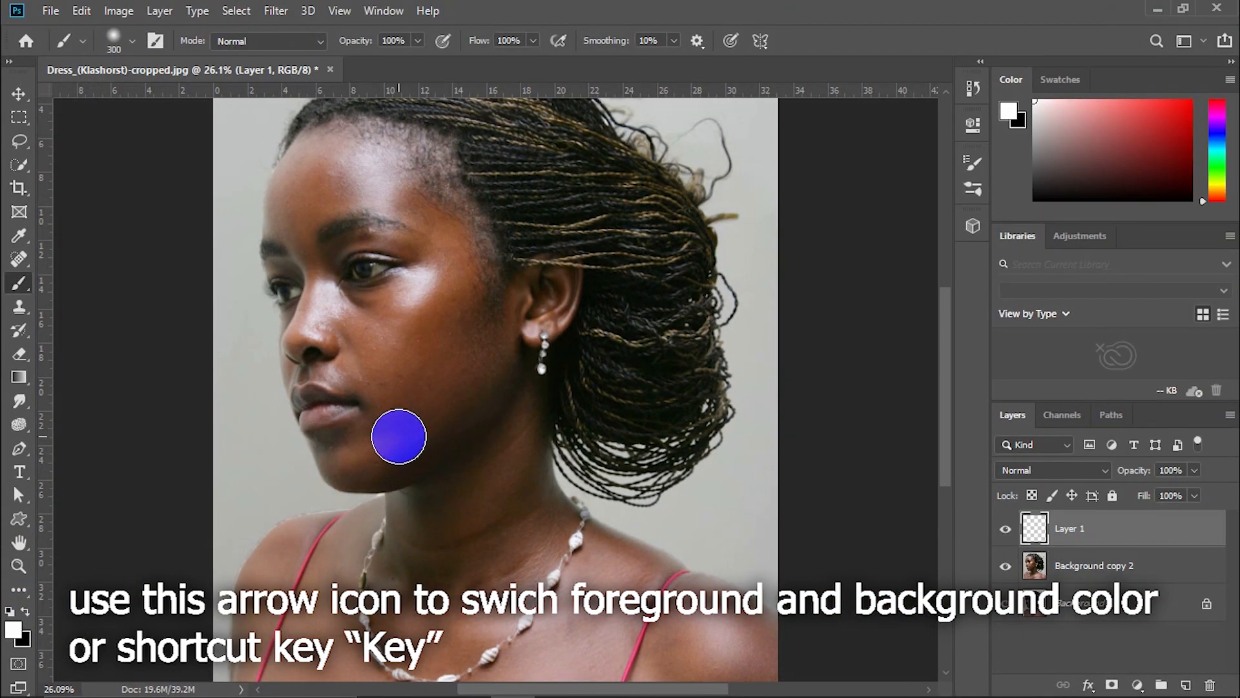
mouse_move(401, 440)
mouse_down()
mouse_move(357, 455)
mouse_move(344, 436)
mouse_move(307, 339)
mouse_move(307, 374)
mouse_move(347, 466)
mouse_move(424, 453)
mouse_move(367, 389)
mouse_move(331, 305)
mouse_move(301, 314)
mouse_move(289, 233)
mouse_move(299, 179)
mouse_move(329, 138)
mouse_move(414, 162)
mouse_move(459, 203)
mouse_move(491, 301)
mouse_move(562, 281)
mouse_move(518, 359)
mouse_move(524, 470)
mouse_move(558, 519)
mouse_move(787, 667)
mouse_move(250, 671)
mouse_move(234, 620)
mouse_move(254, 553)
mouse_move(403, 503)
mouse_move(454, 393)
mouse_move(404, 377)
mouse_move(406, 246)
mouse_move(392, 323)
mouse_move(342, 259)
mouse_move(347, 281)
mouse_move(275, 260)
mouse_move(301, 157)
mouse_move(275, 205)
mouse_move(403, 213)
mouse_move(469, 296)
mouse_move(469, 329)
mouse_move(366, 375)
mouse_move(411, 415)
mouse_move(399, 498)
mouse_move(353, 468)
mouse_move(351, 540)
mouse_move(274, 610)
mouse_move(446, 599)
mouse_move(222, 658)
mouse_move(314, 581)
mouse_move(421, 597)
mouse_move(526, 340)
mouse_move(423, 578)
mouse_move(487, 587)
mouse_move(675, 667)
mouse_move(526, 590)
mouse_move(593, 550)
mouse_move(754, 614)
mouse_move(587, 520)
mouse_move(553, 374)
mouse_move(367, 415)
mouse_move(355, 448)
mouse_move(391, 167)
mouse_move(476, 280)
mouse_move(540, 269)
mouse_up()
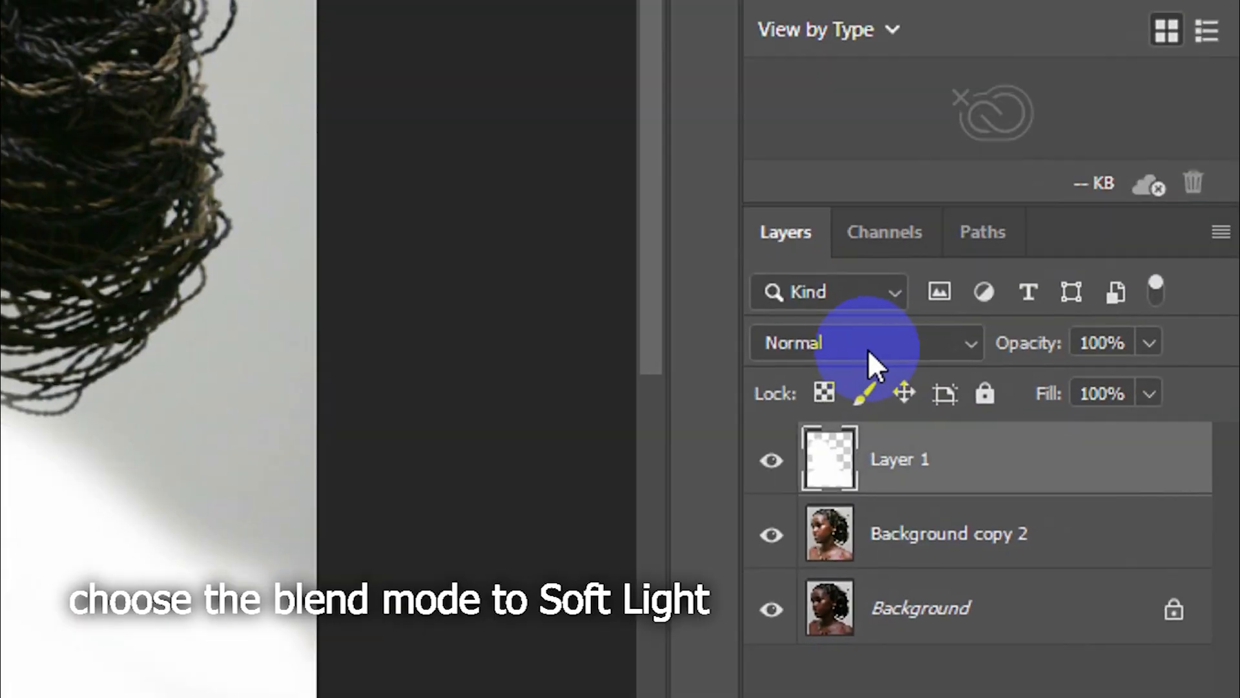
Set Layer 1's blend mode to Soft Light and paint more white over the lower chest, neck and face.
click(868, 352)
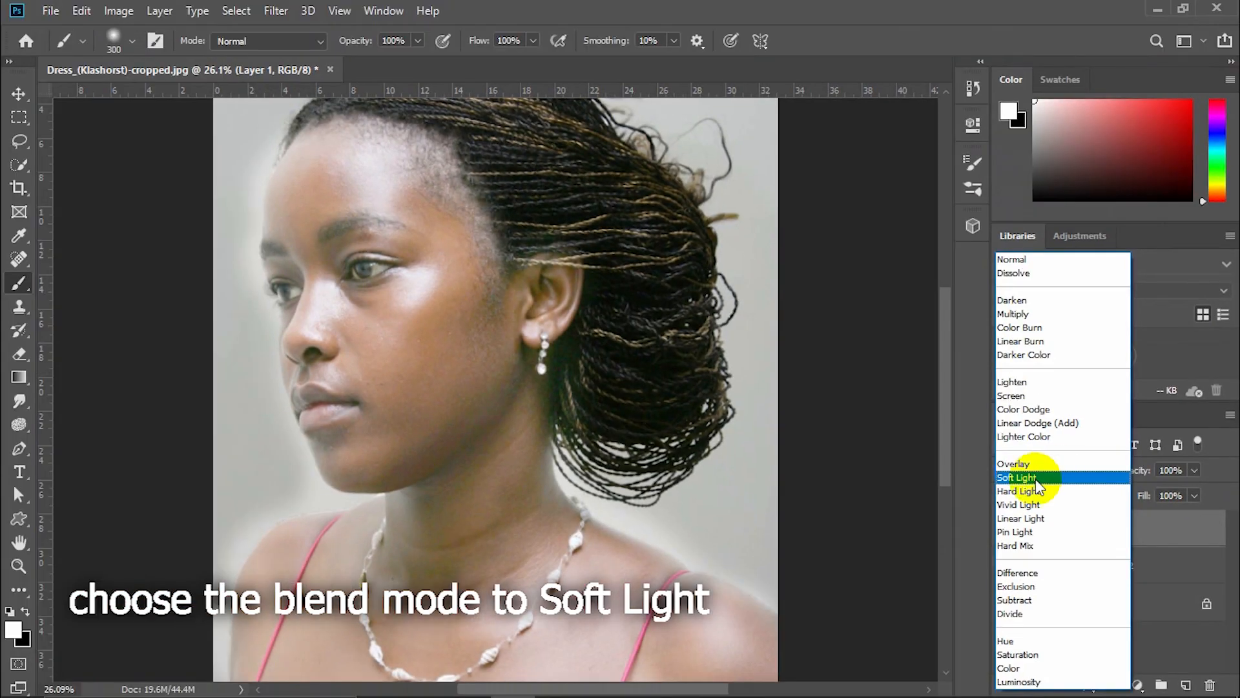
click(1044, 478)
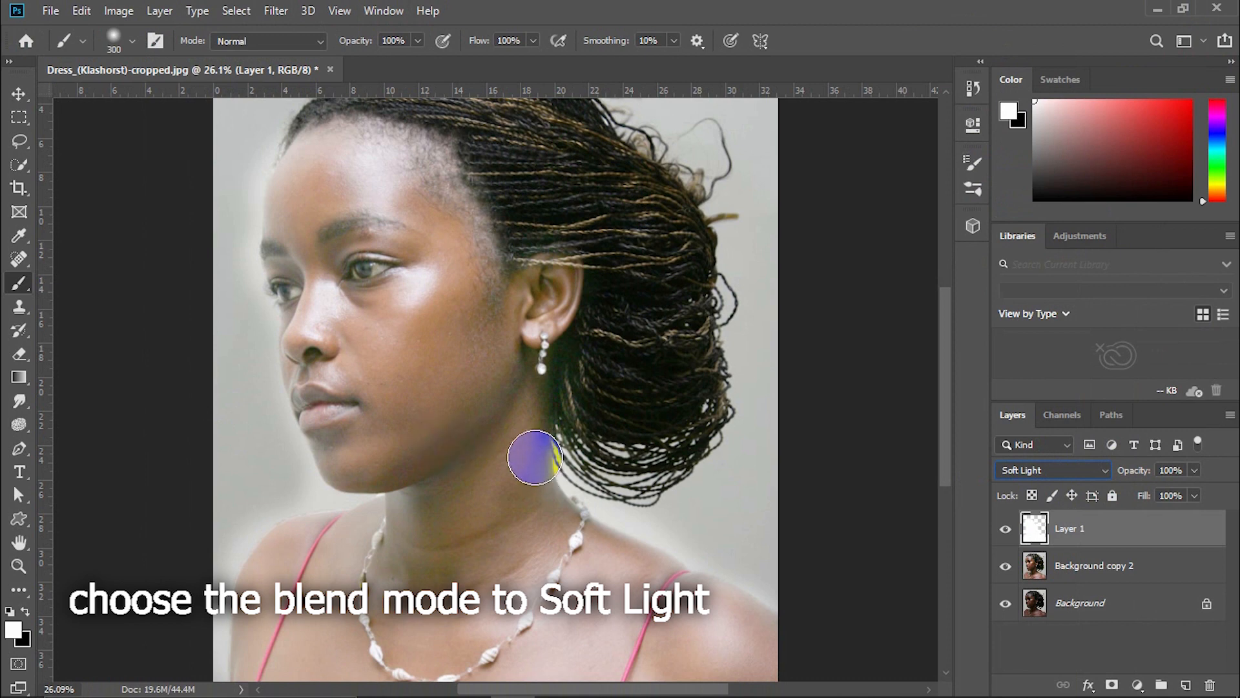
key(ctrl+0)
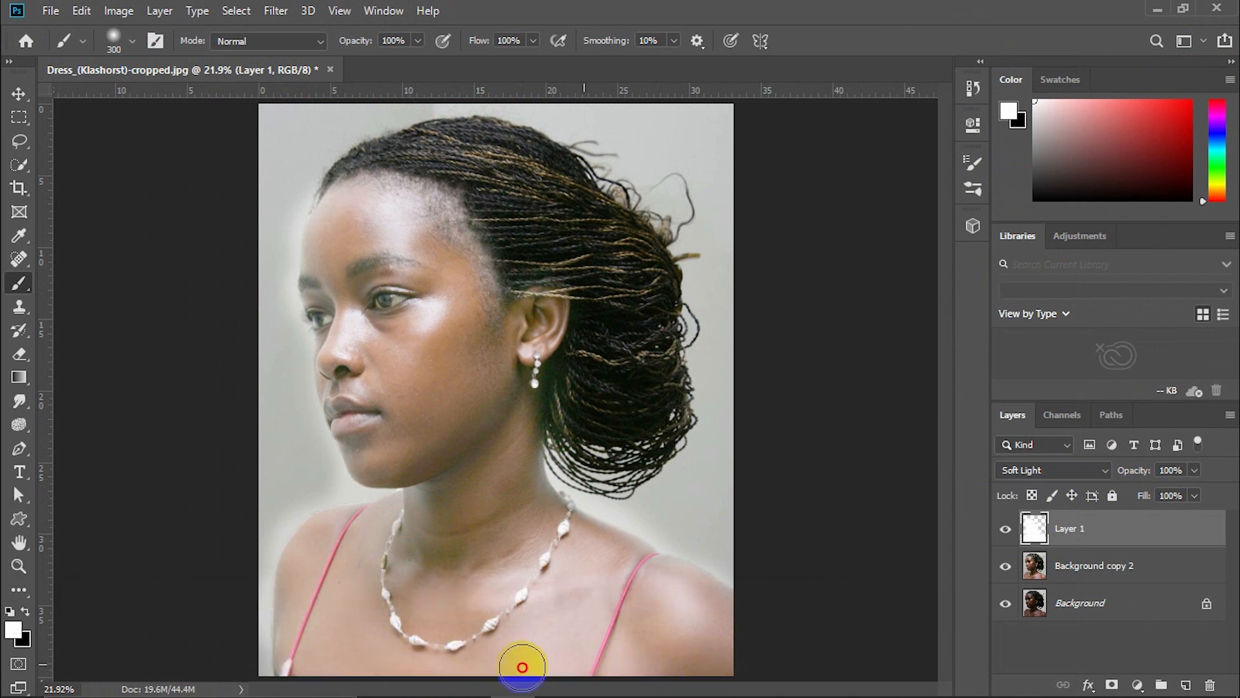
drag(522, 667, 296, 678)
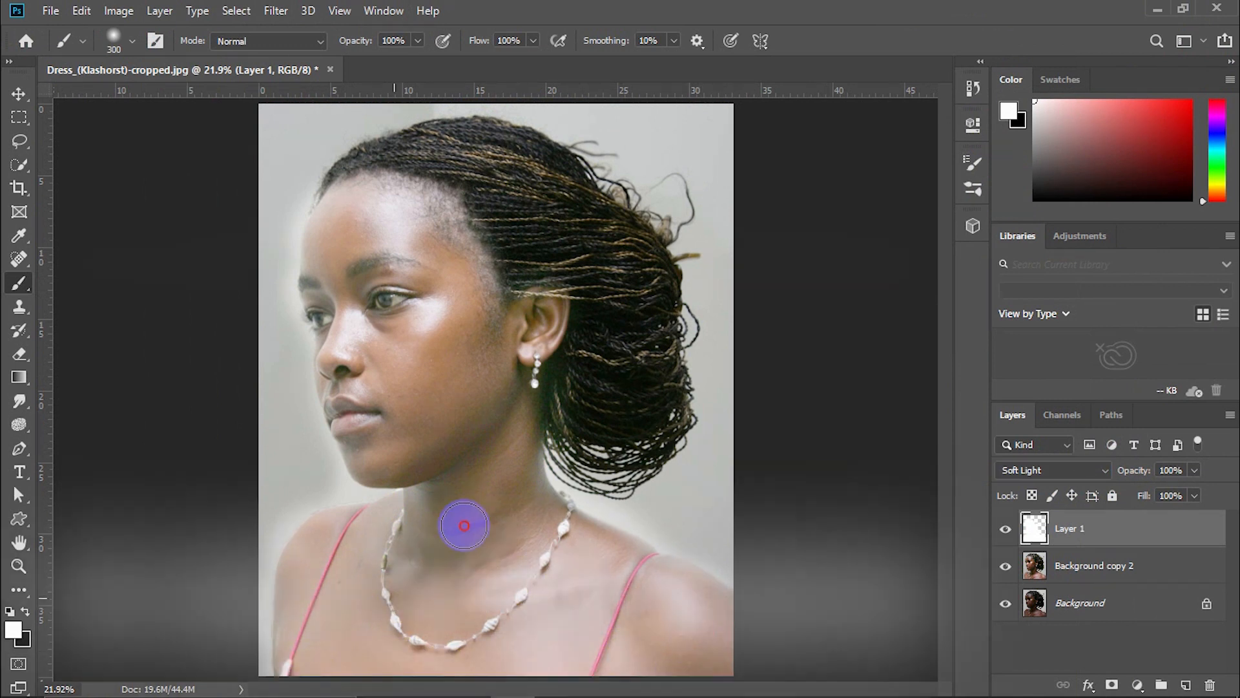
click(404, 263)
click(533, 356)
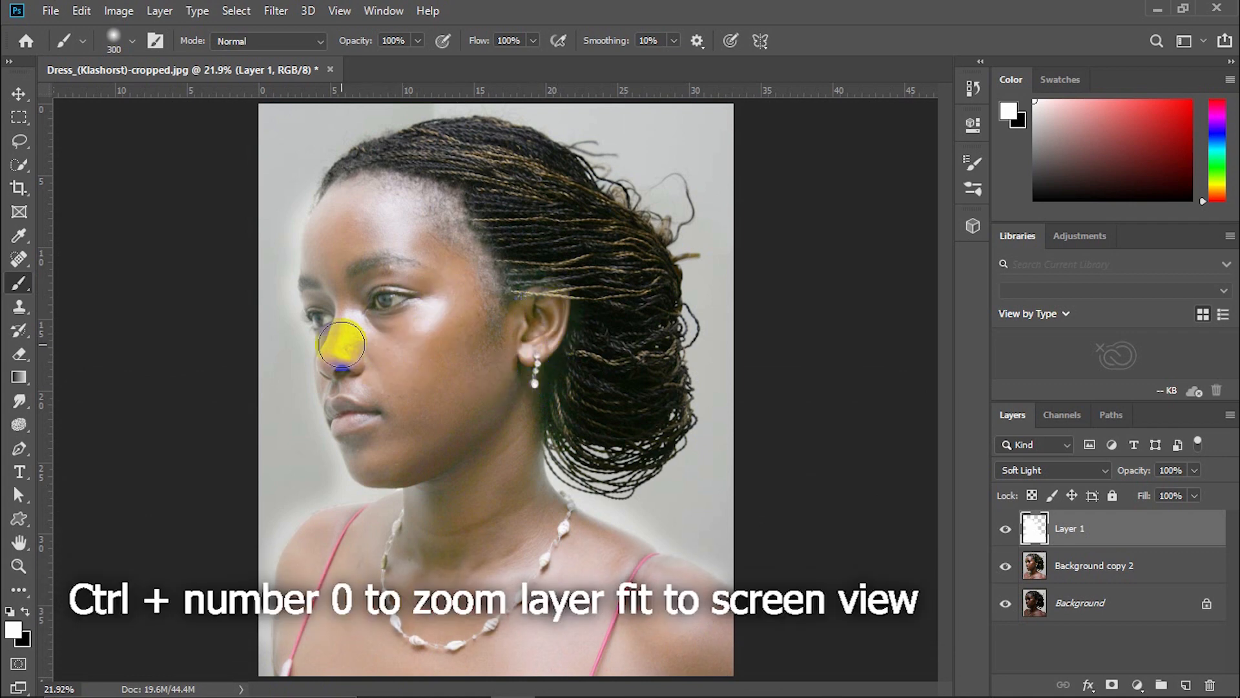
Set up the Eraser tool with a 94 px brush tip at 59% hardness.
right_click(65, 341)
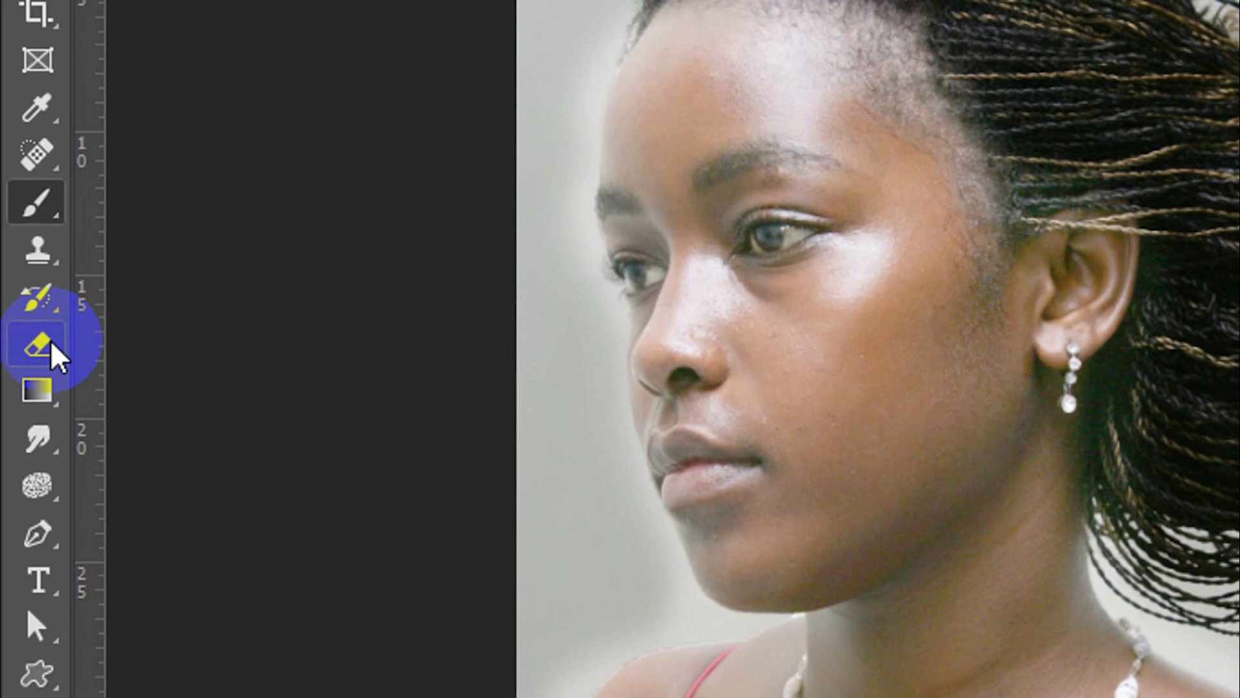
click(50, 340)
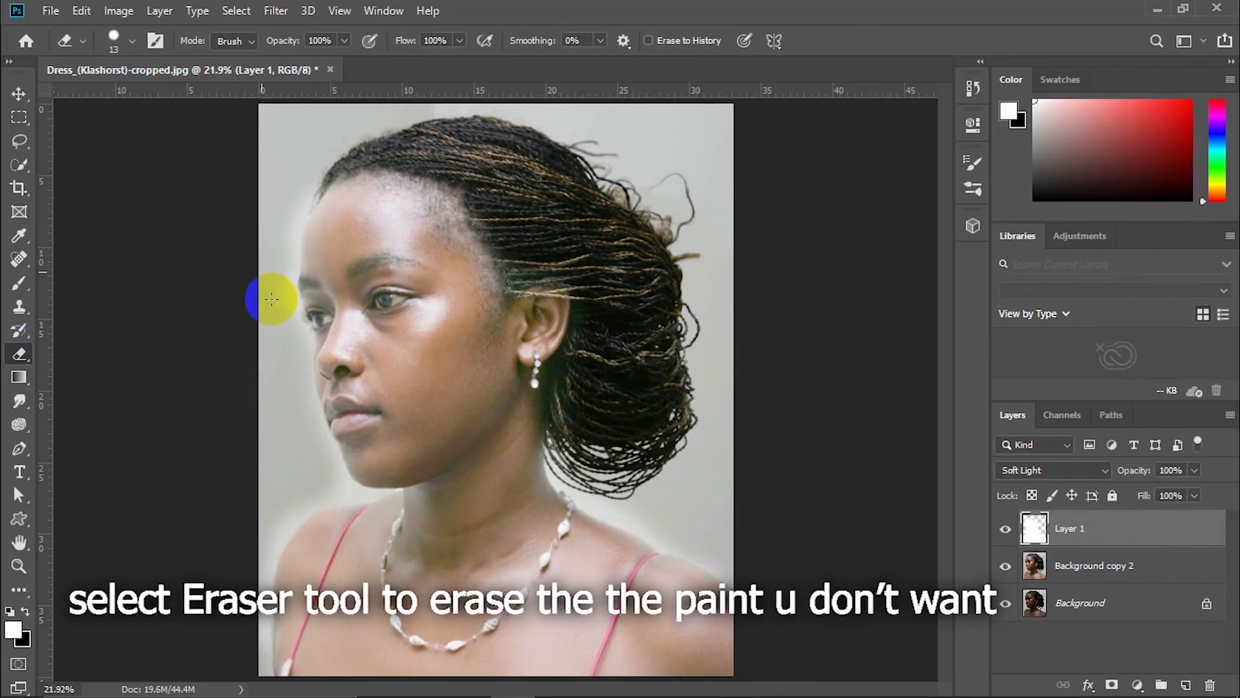
click(134, 40)
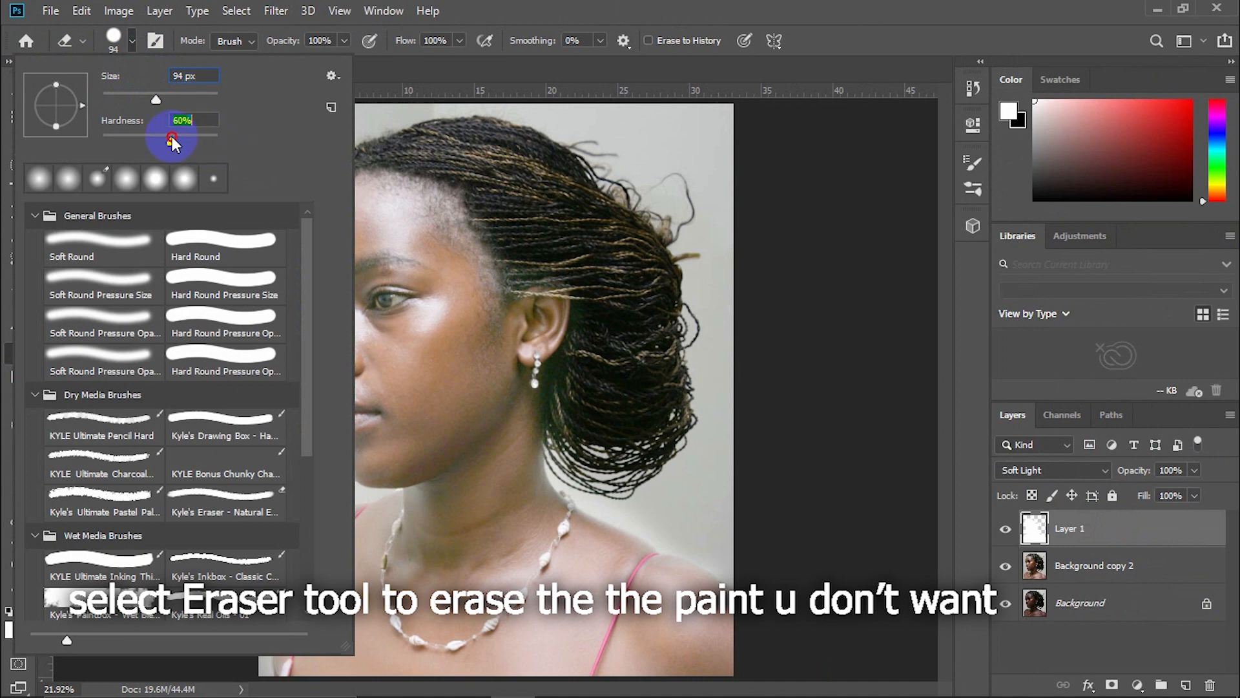
drag(172, 137, 171, 137)
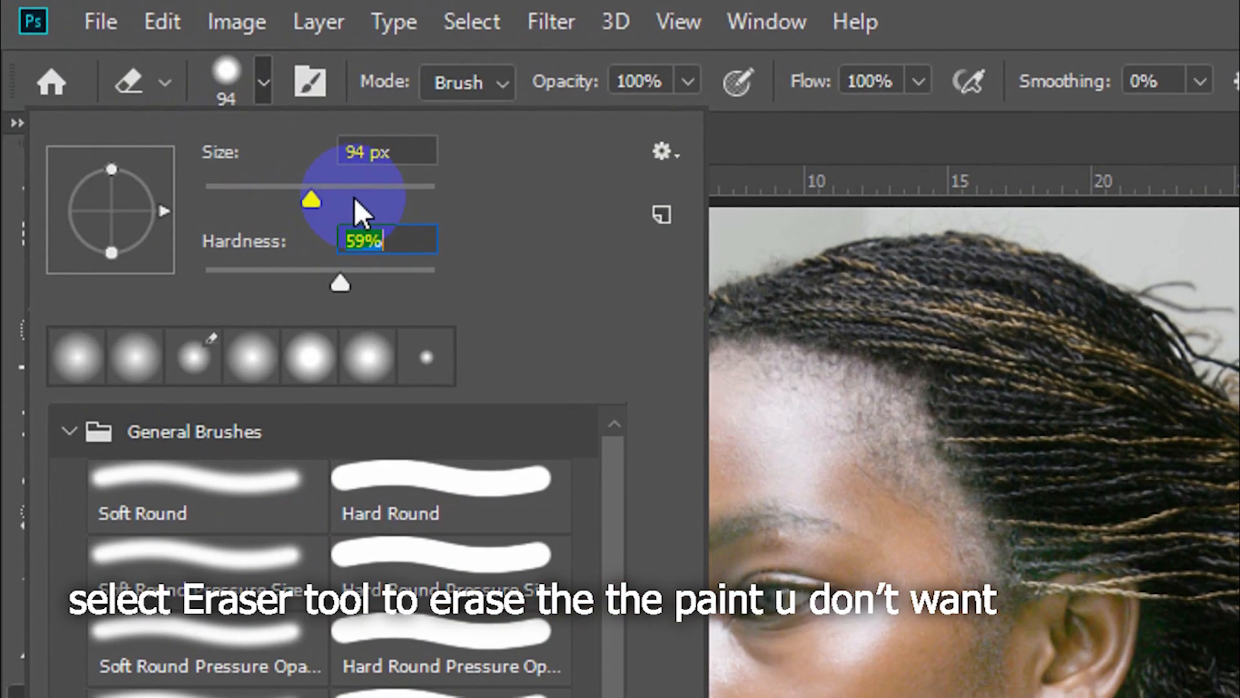
click(1034, 16)
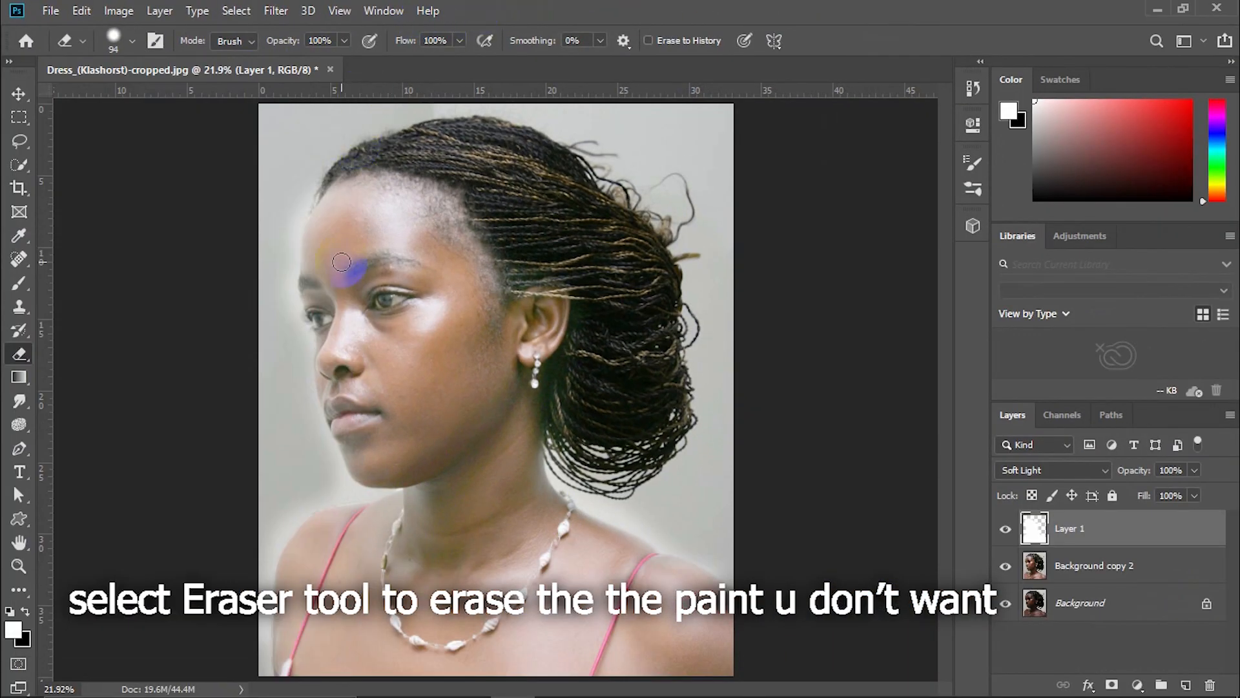
Enlarge the eraser to 250 px and erase Layer 1's white spill around the face, hair, chin and far shoulder.
scroll(319, 520, up, 3)
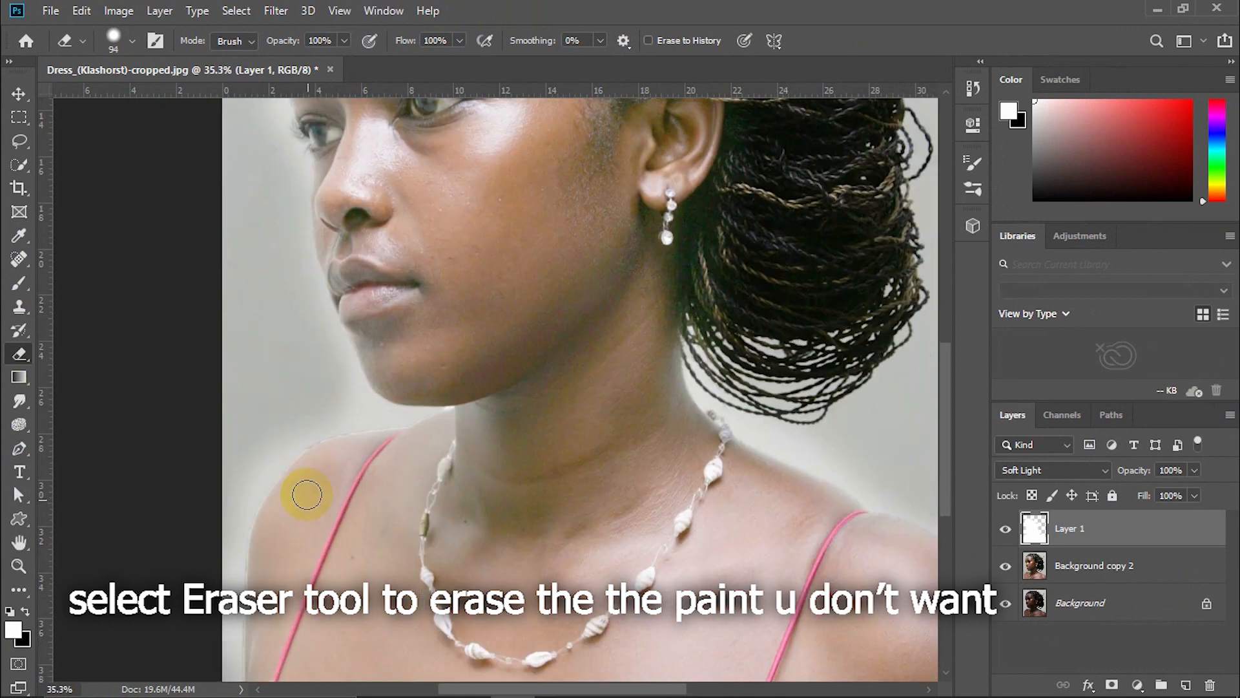
scroll(304, 478, down, 2)
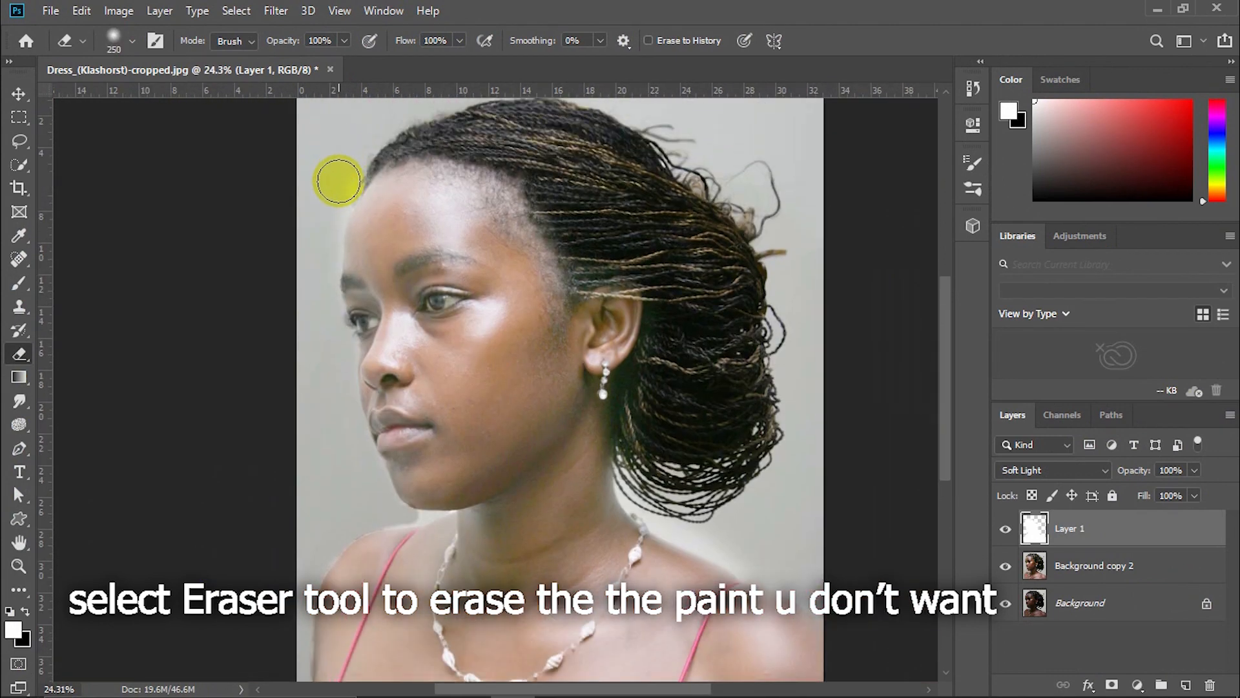
mouse_move(338, 180)
mouse_down()
mouse_move(376, 150)
mouse_move(443, 142)
mouse_move(494, 172)
mouse_move(599, 282)
mouse_move(629, 283)
mouse_move(644, 310)
mouse_move(625, 405)
mouse_move(662, 509)
mouse_move(627, 484)
mouse_move(872, 641)
mouse_move(651, 498)
mouse_up()
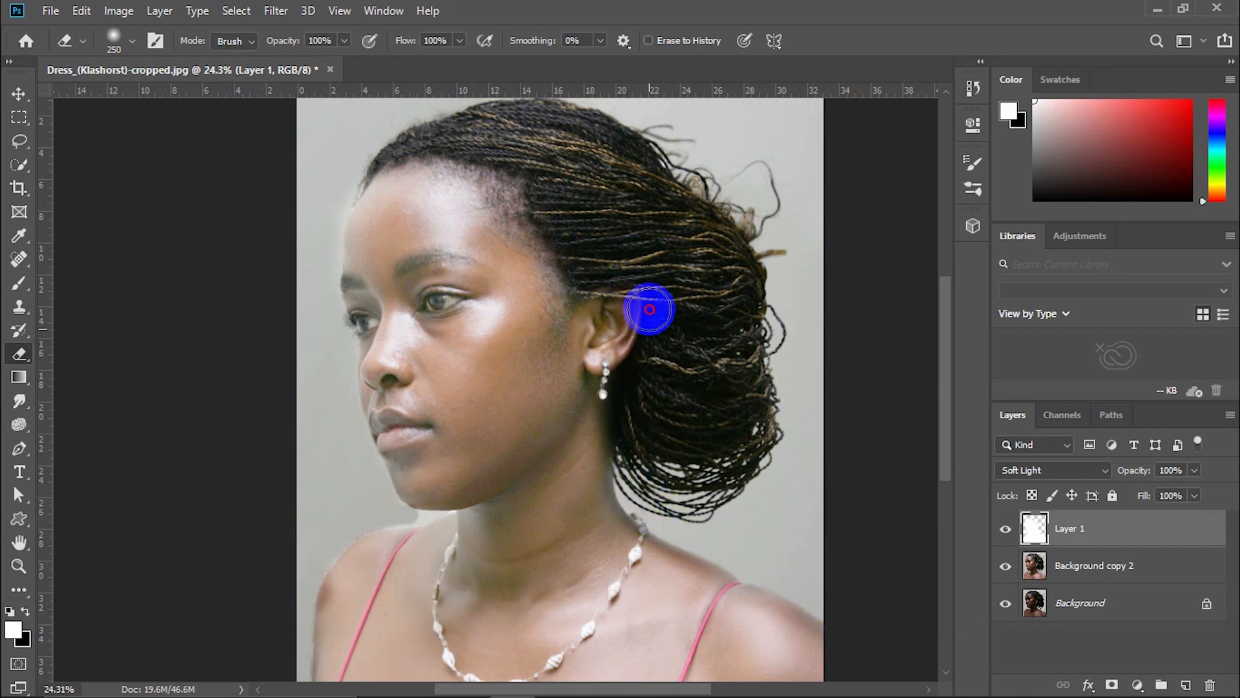
mouse_move(414, 136)
mouse_down()
mouse_move(360, 156)
mouse_move(427, 126)
mouse_up()
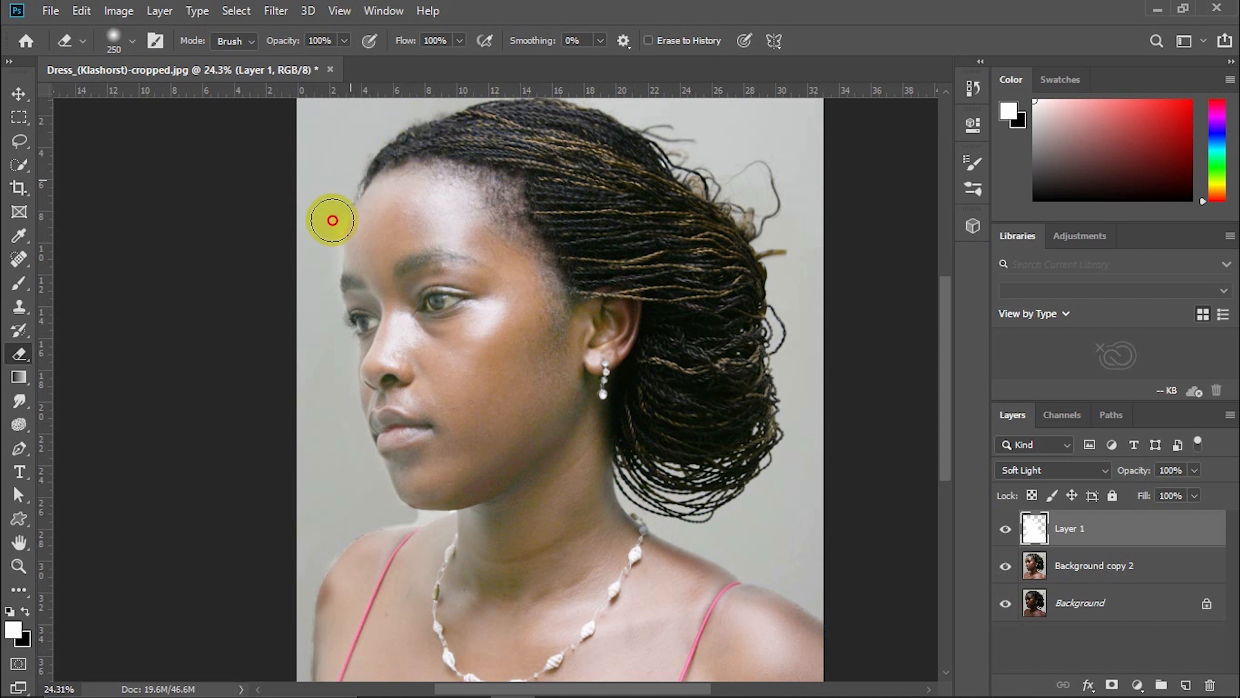
mouse_move(369, 482)
mouse_down()
mouse_move(411, 510)
mouse_move(455, 516)
mouse_move(361, 557)
mouse_move(324, 602)
mouse_move(311, 668)
mouse_up()
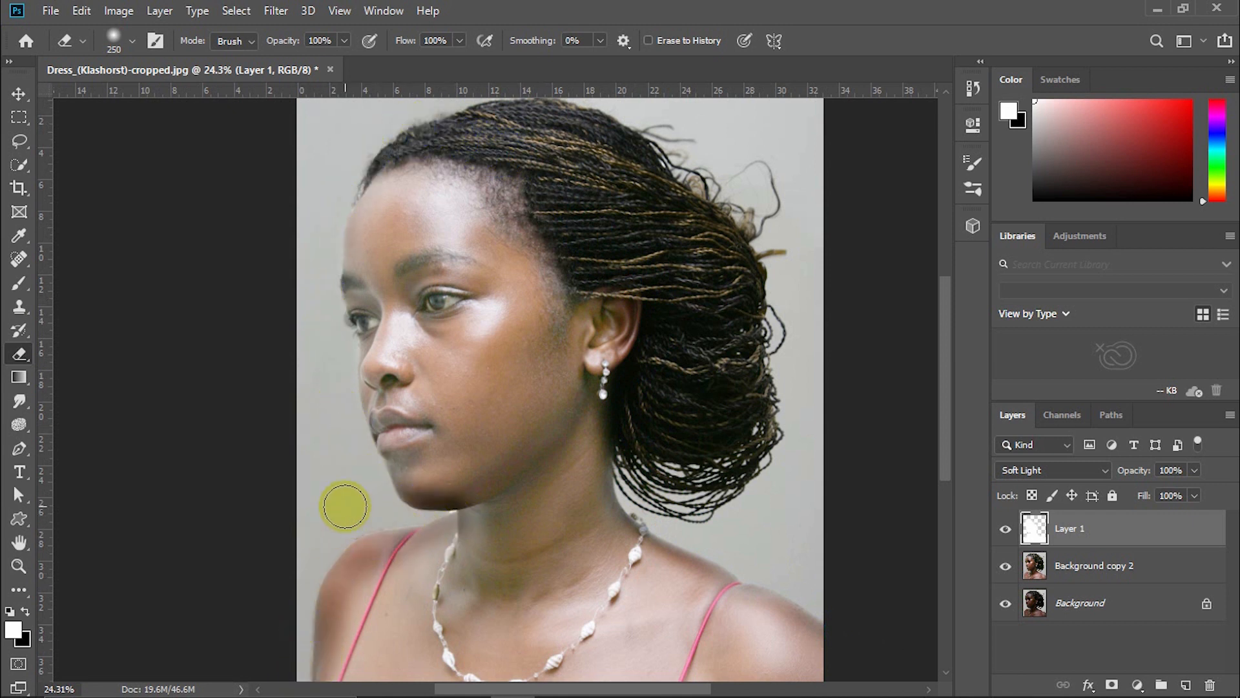
Set the Brush tool to 80% opacity and paint white back over the far shoulder up to the neck.
scroll(343, 536, up, 5)
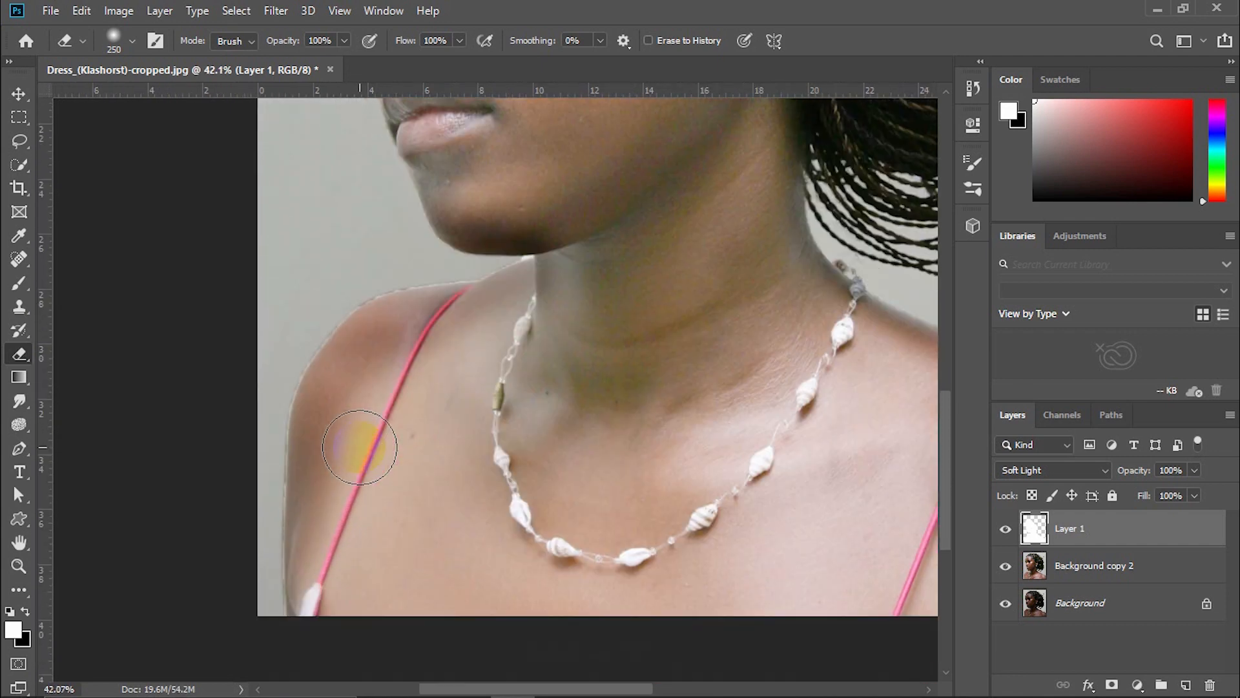
click(17, 288)
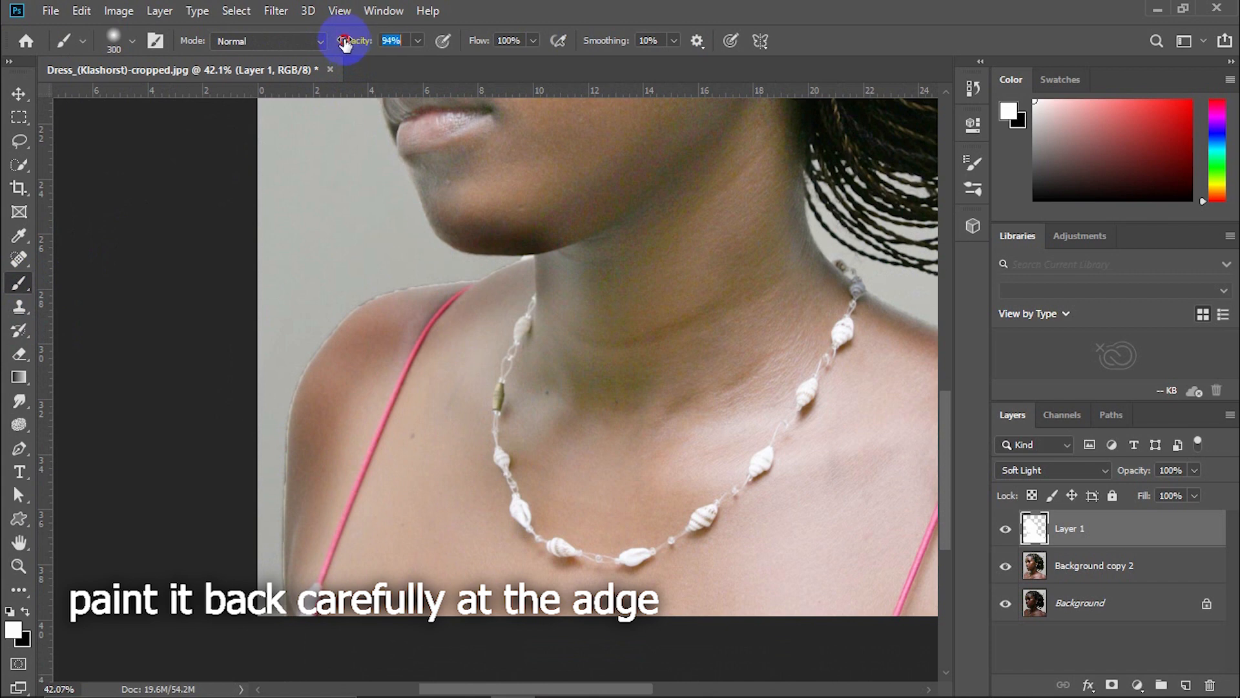
drag(342, 44, 334, 41)
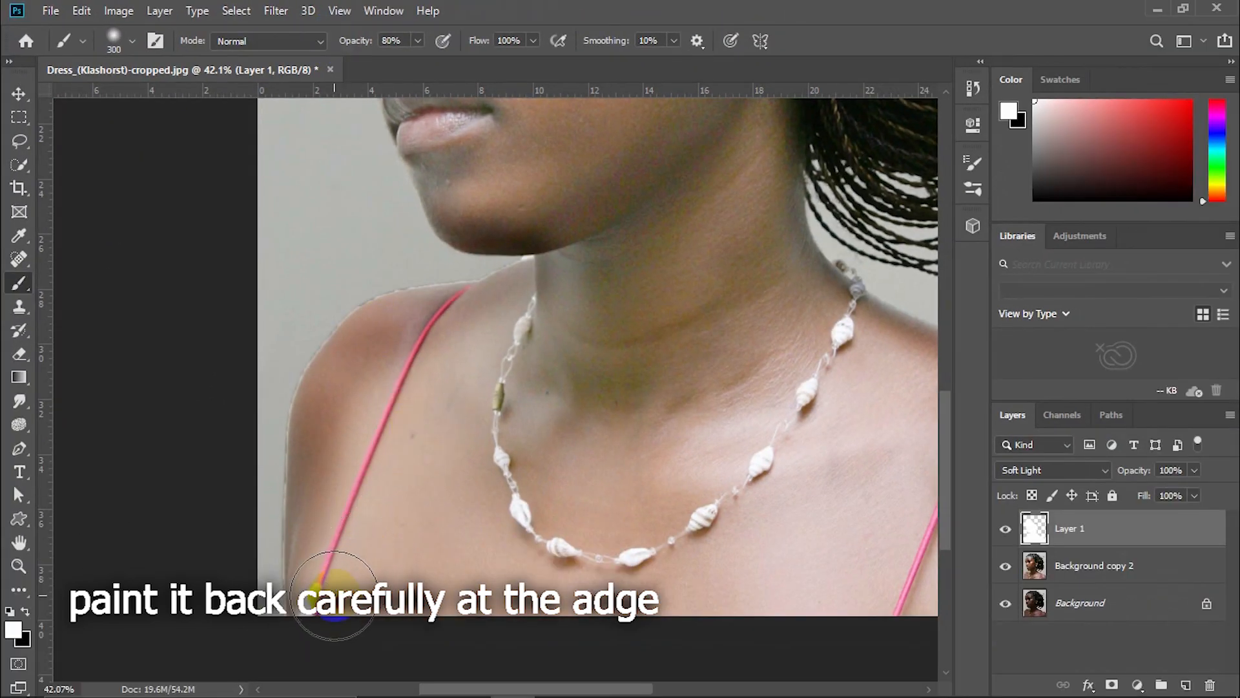
mouse_move(339, 551)
mouse_down()
mouse_move(342, 437)
mouse_move(378, 362)
mouse_move(418, 338)
mouse_move(515, 327)
mouse_move(548, 306)
mouse_move(341, 438)
mouse_up()
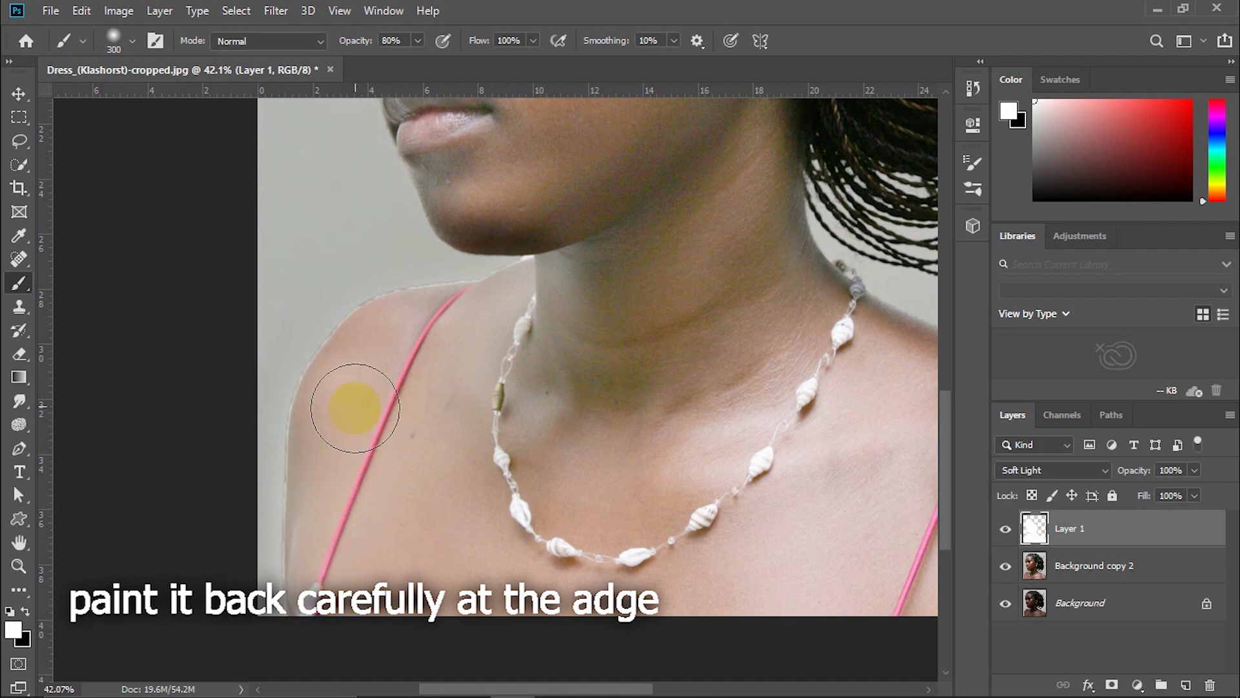
drag(402, 339, 510, 354)
Paint white back on Layer 1 along the chin, mouth and nose edges of the face.
scroll(534, 332, up, 3)
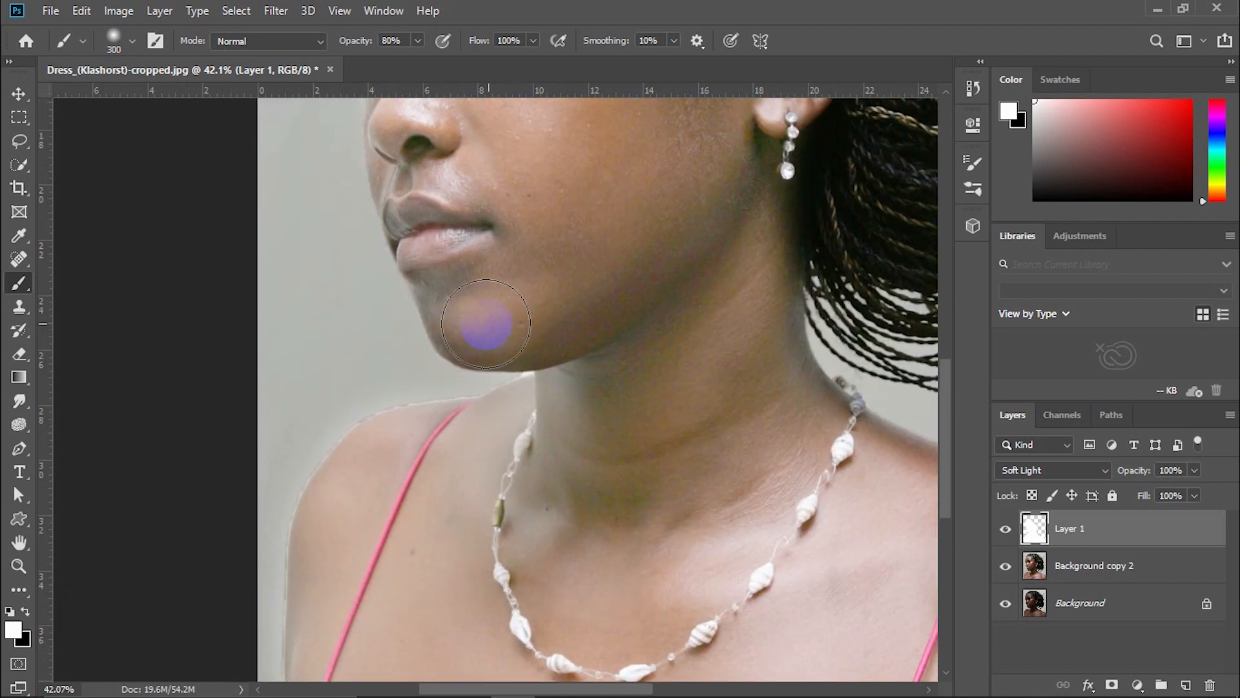
scroll(429, 305, up, 2)
drag(436, 303, 459, 353)
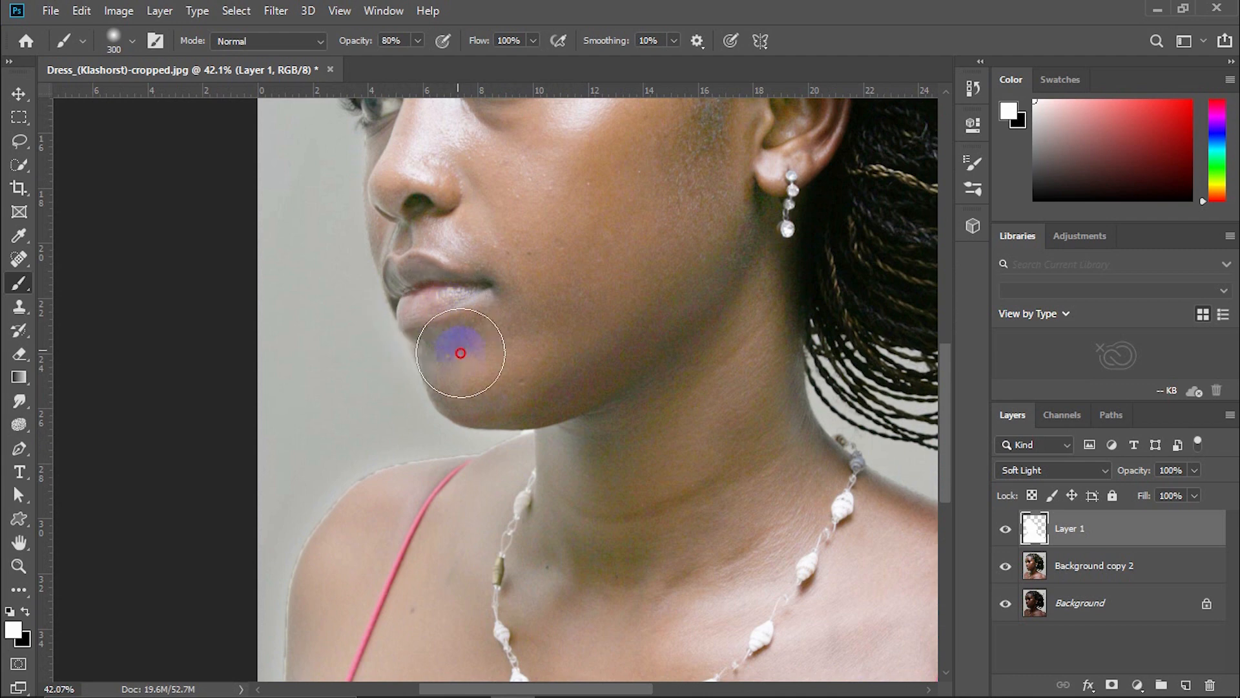
scroll(429, 259, up, 4)
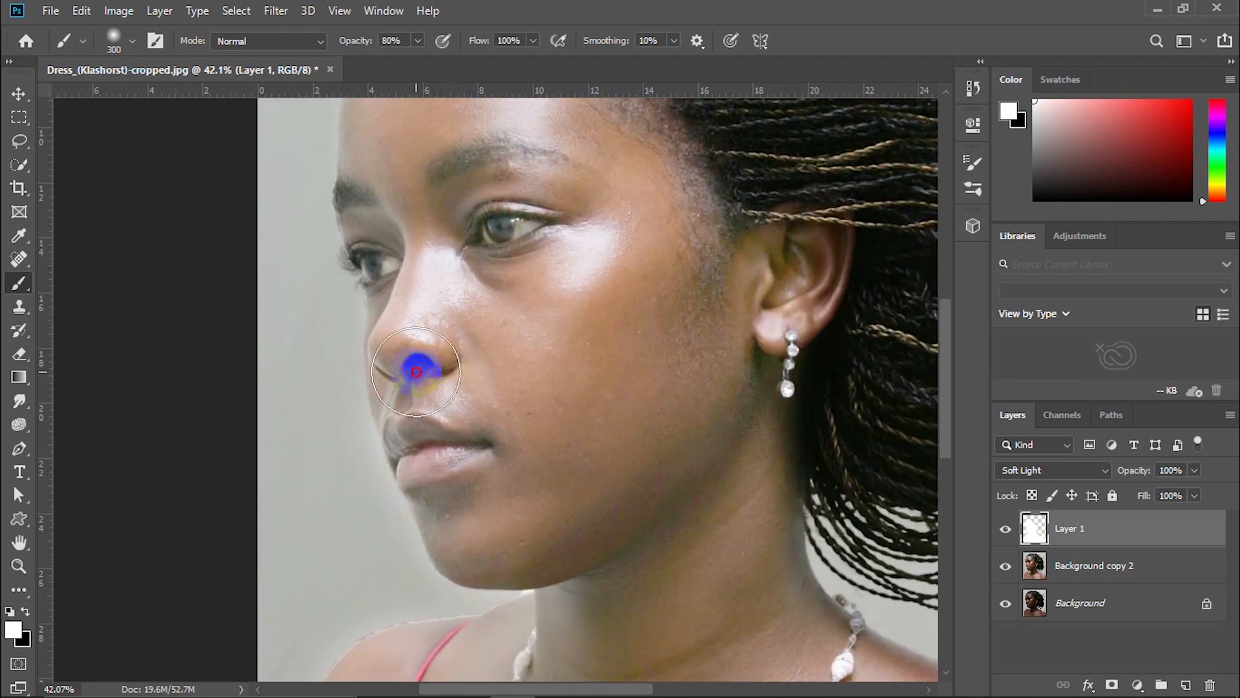
mouse_move(409, 284)
mouse_down()
mouse_move(410, 272)
mouse_move(446, 262)
mouse_up()
Paint white over the forehead, temple and ear on Layer 1, and reduce the brush to 150 px.
scroll(445, 261, up, 4)
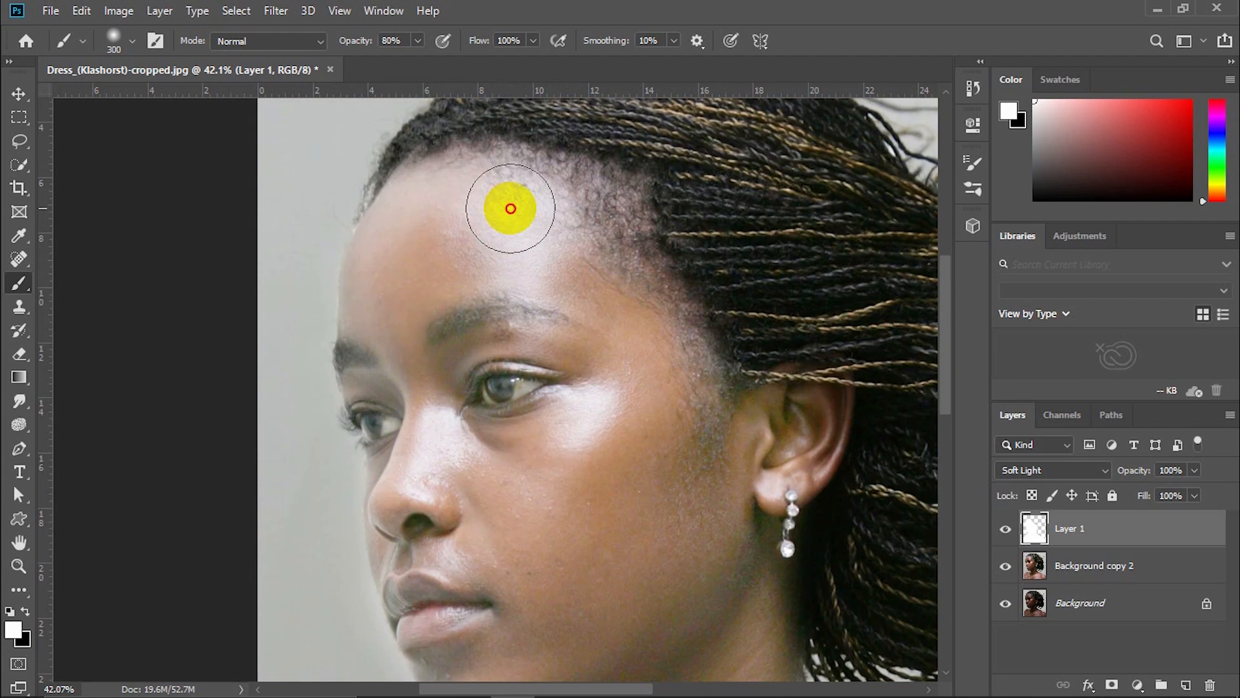
drag(506, 207, 636, 318)
click(519, 211)
key(bracketleft)
key(bracketleft)
key(bracketleft)
key(bracketleft)
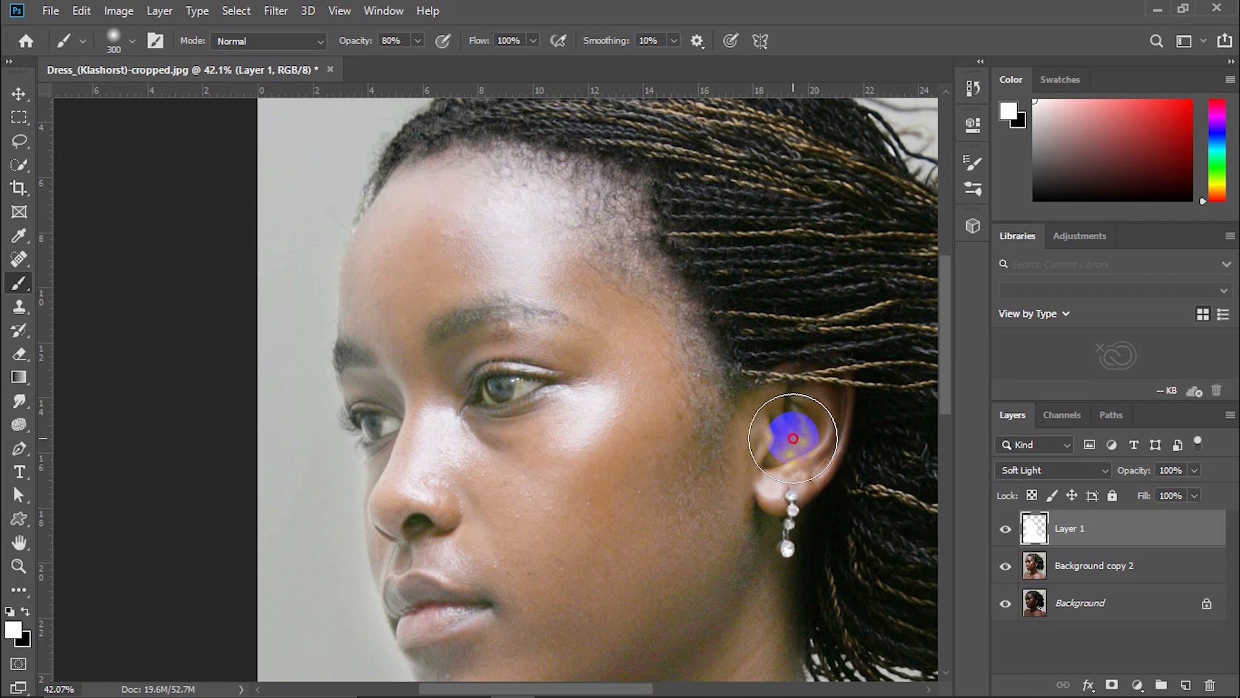
mouse_move(825, 426)
mouse_down()
mouse_move(816, 462)
mouse_move(828, 394)
mouse_move(791, 388)
mouse_move(821, 389)
mouse_move(792, 434)
mouse_up()
Paint white back along the nape, the necklace side of the neck and the near shoulder's edge.
scroll(674, 507, down, 6)
scroll(710, 549, right, 3)
scroll(838, 587, up, 2)
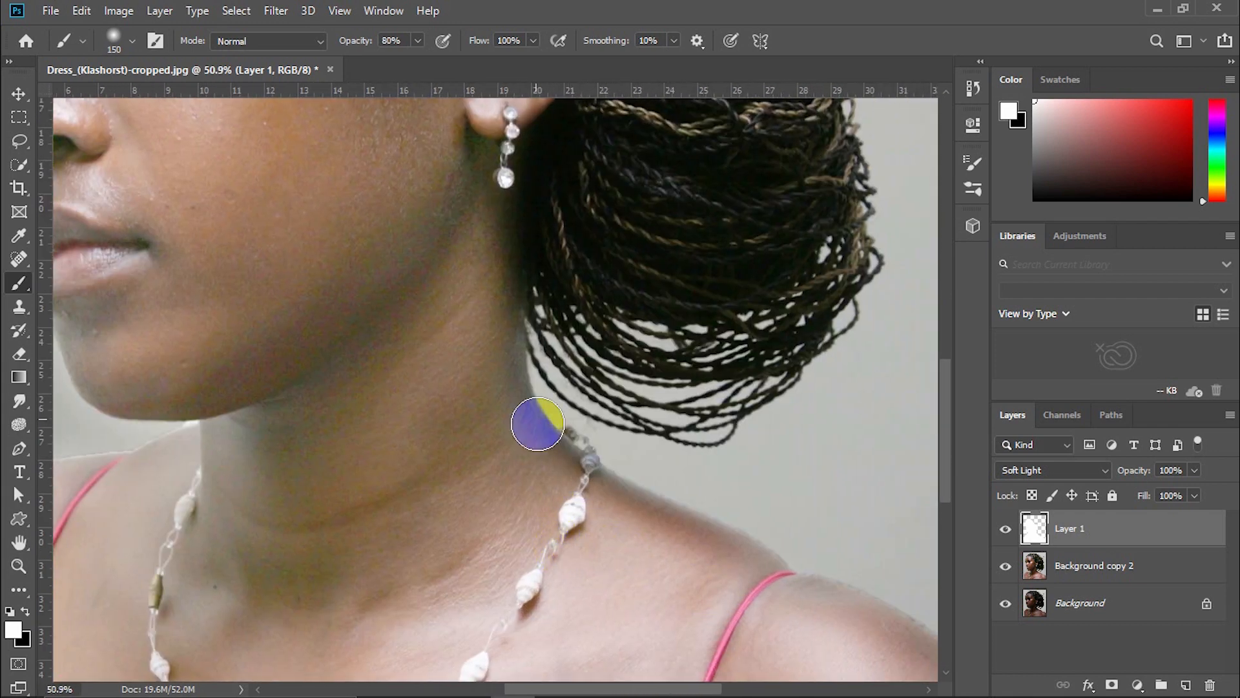
mouse_move(527, 445)
mouse_down()
mouse_move(611, 507)
mouse_move(719, 554)
mouse_up()
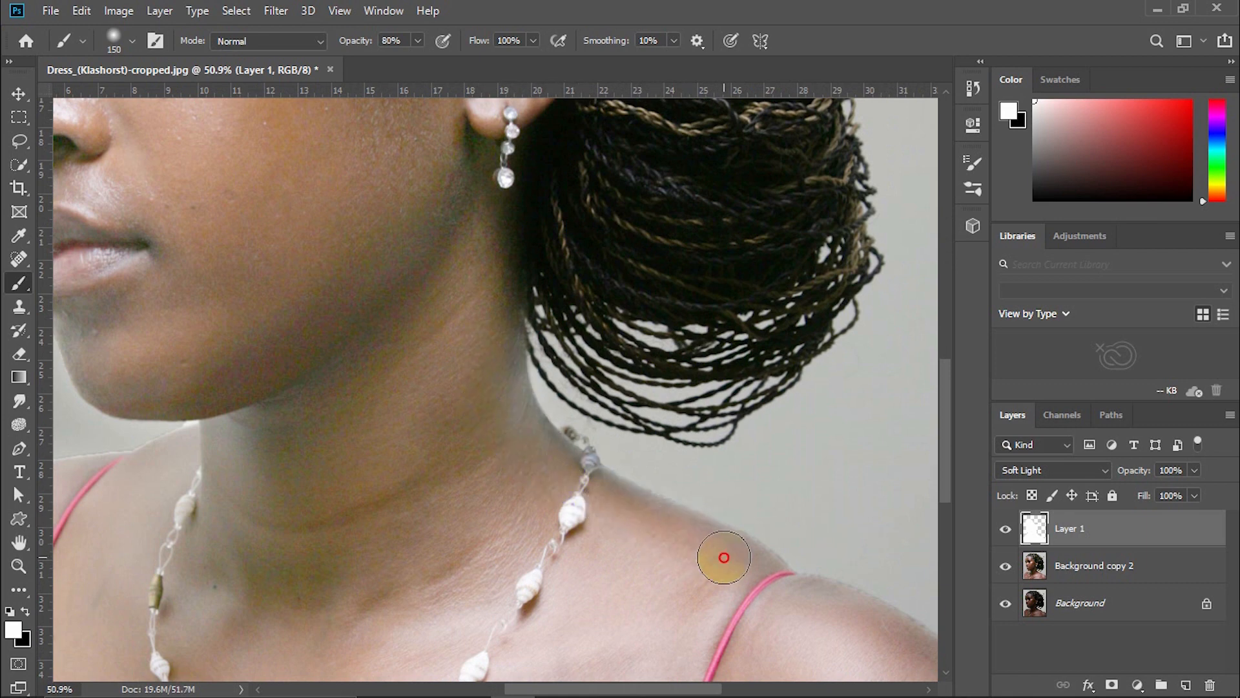
scroll(603, 498, down, 2)
scroll(633, 518, right, 4)
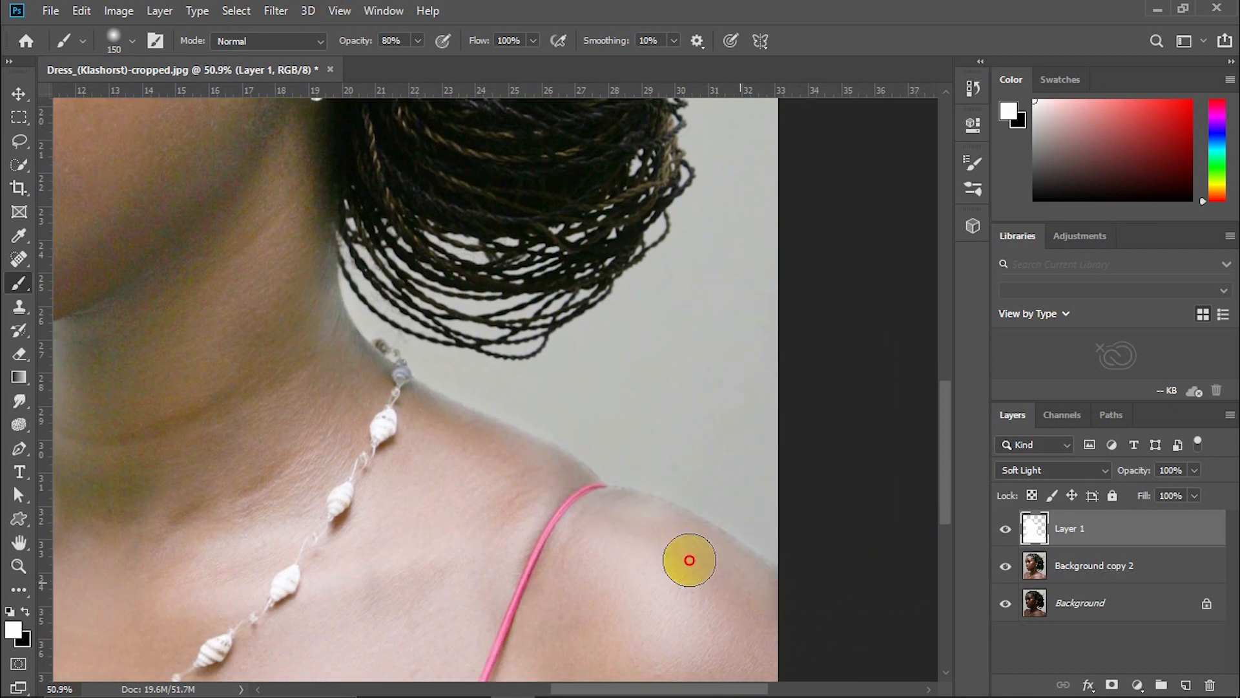
scroll(465, 478, down, 4)
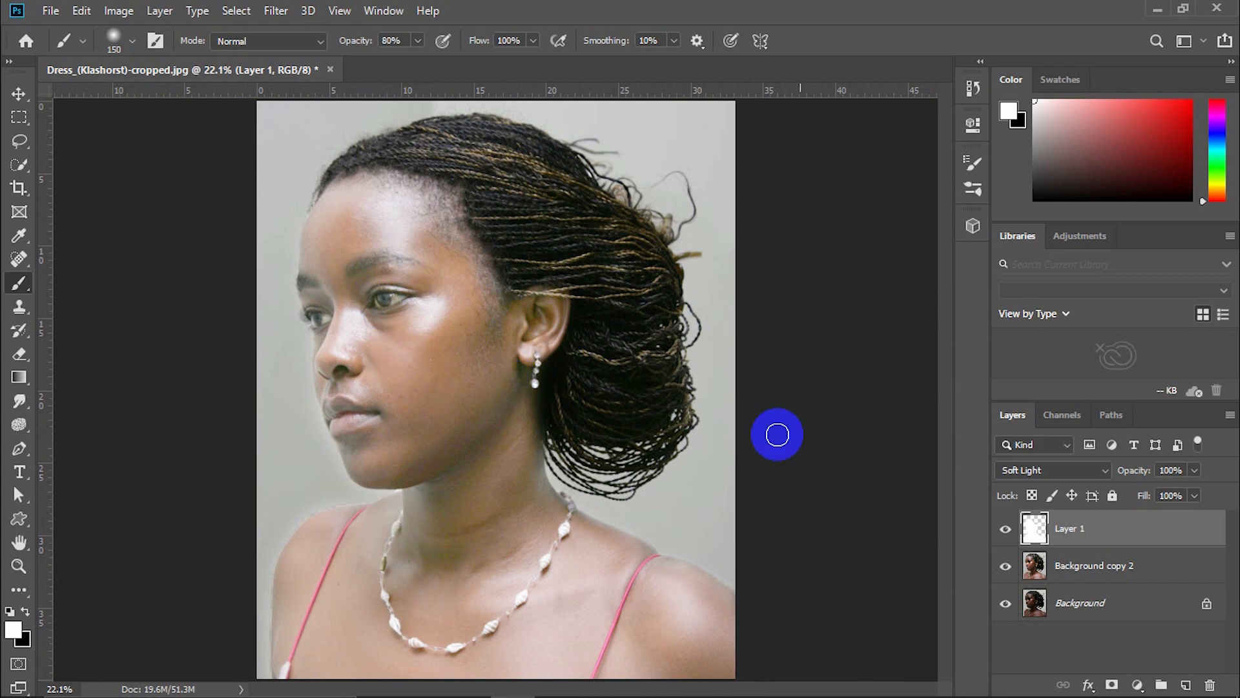
Add a layer mask to Layer 1 and swap colors so the brush paints black.
scroll(368, 269, up, 2)
click(1033, 528)
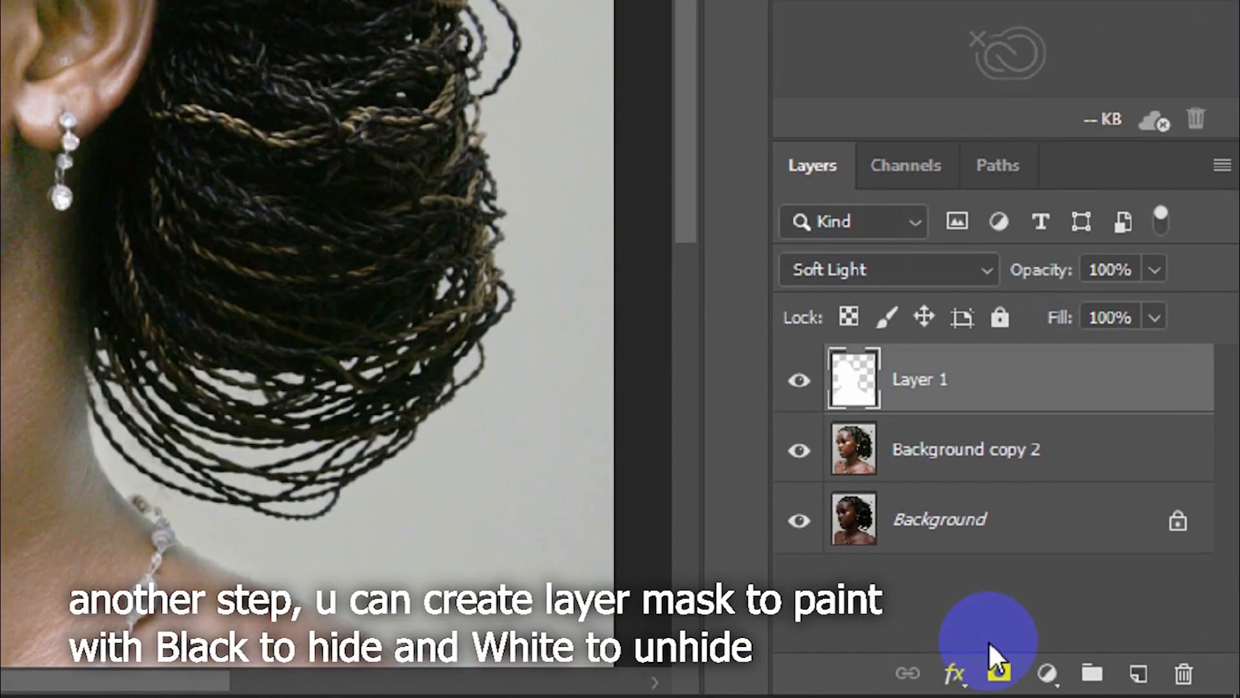
click(1111, 685)
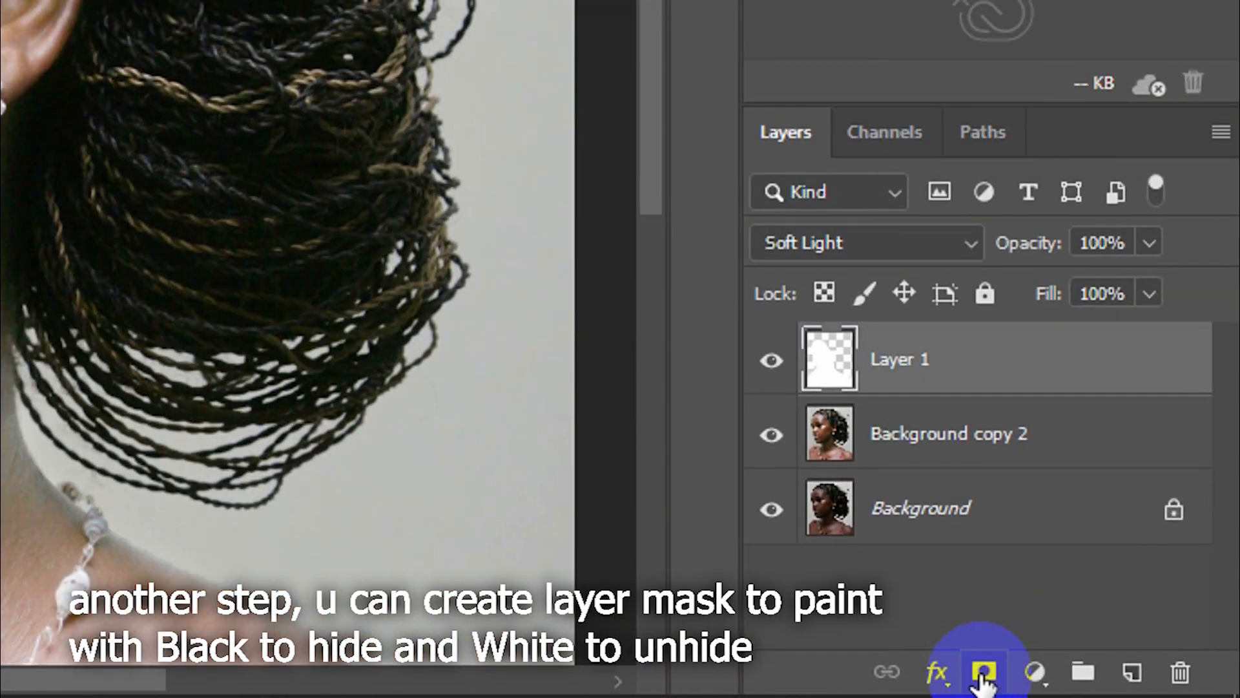
click(912, 372)
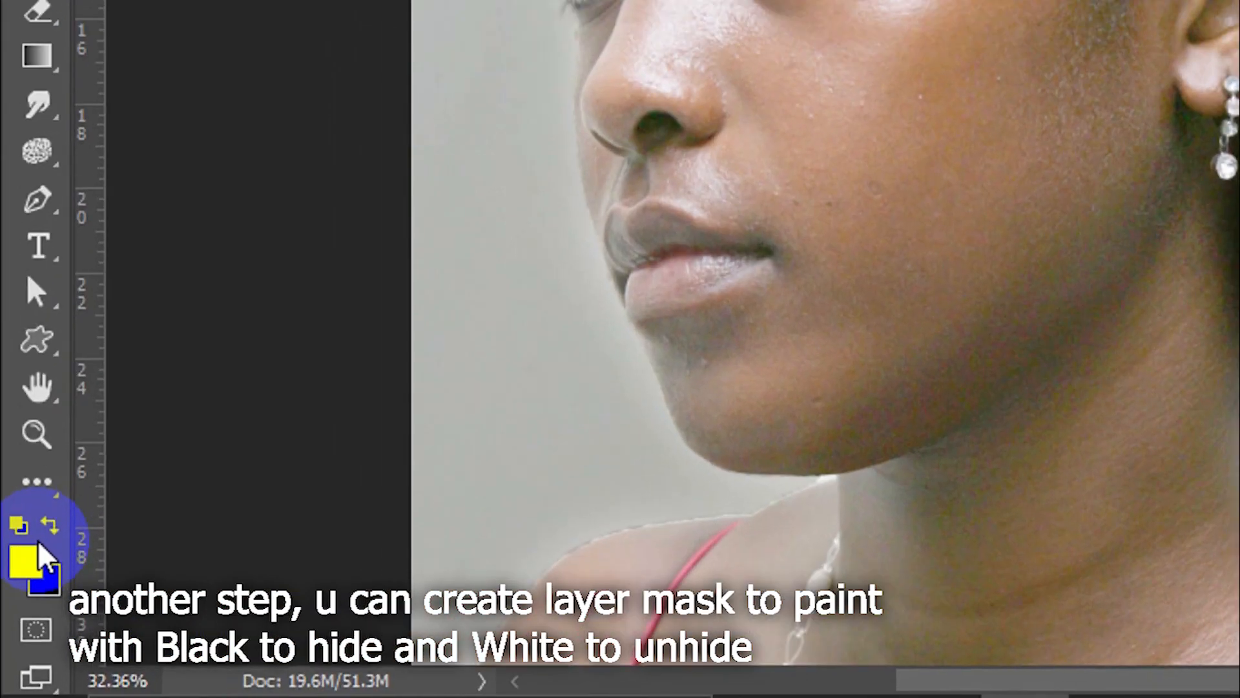
click(26, 610)
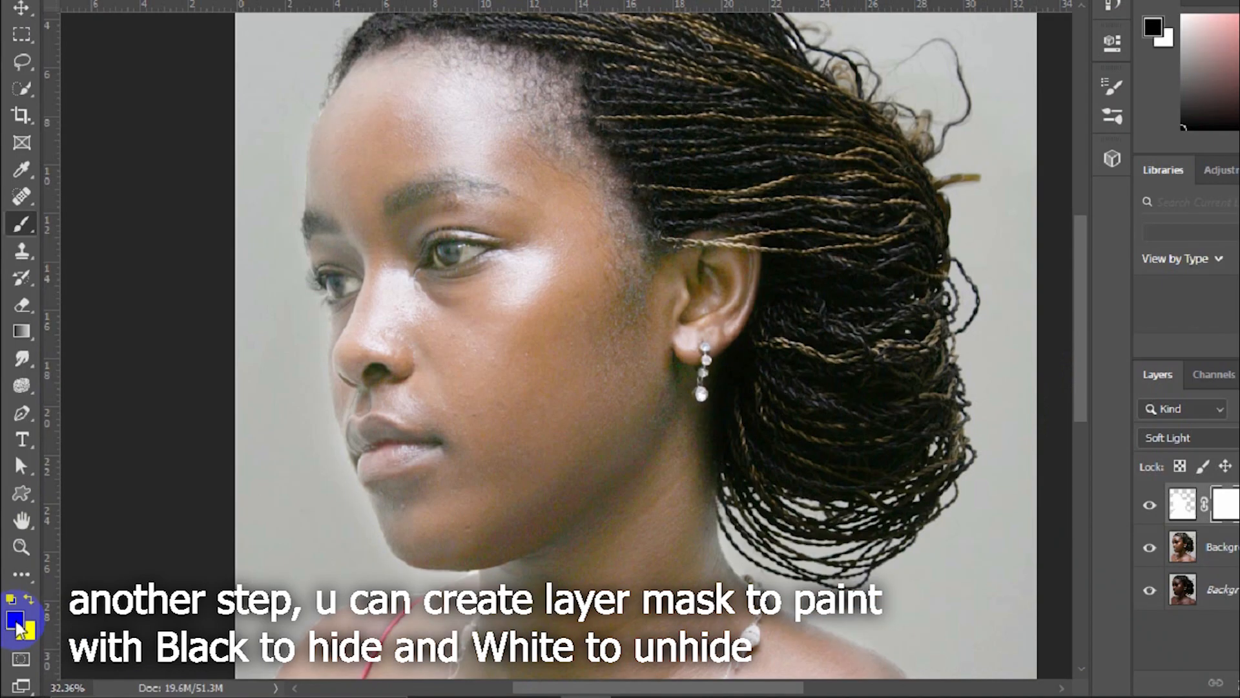
click(16, 289)
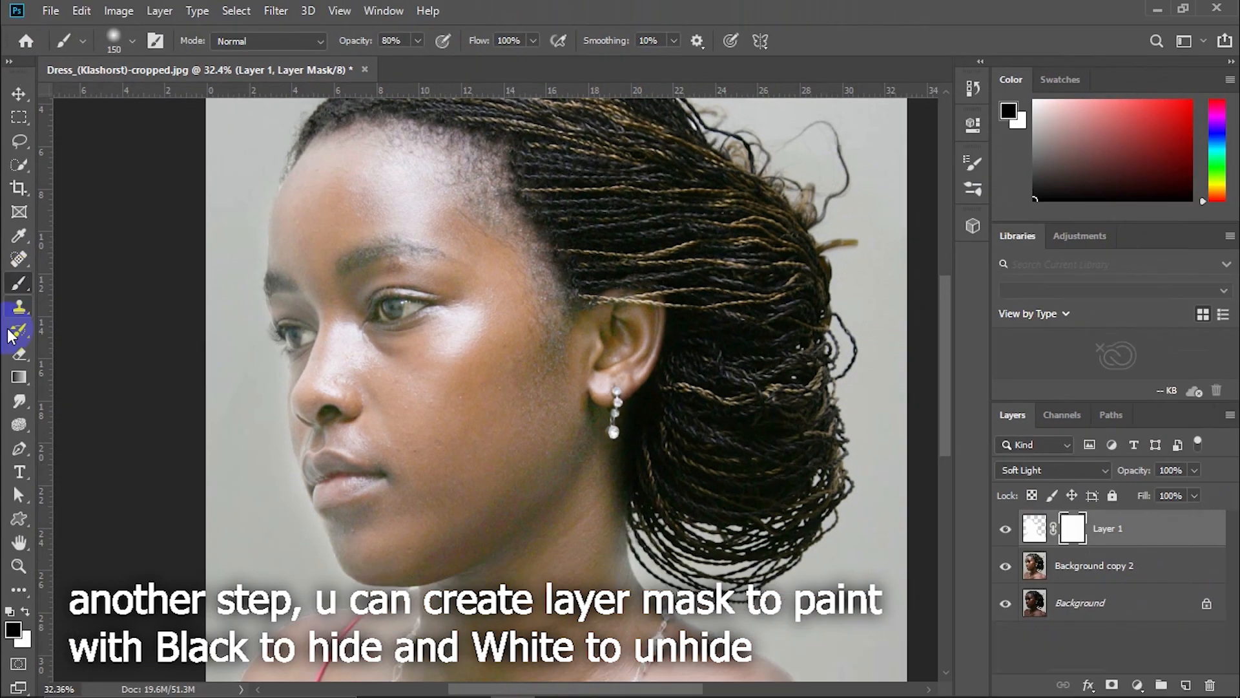
Paint black on the mask over the nearer eyebrow, reducing the brush from 125 px to 35 px and using 47% opacity for finer strokes.
scroll(378, 258, up, 5)
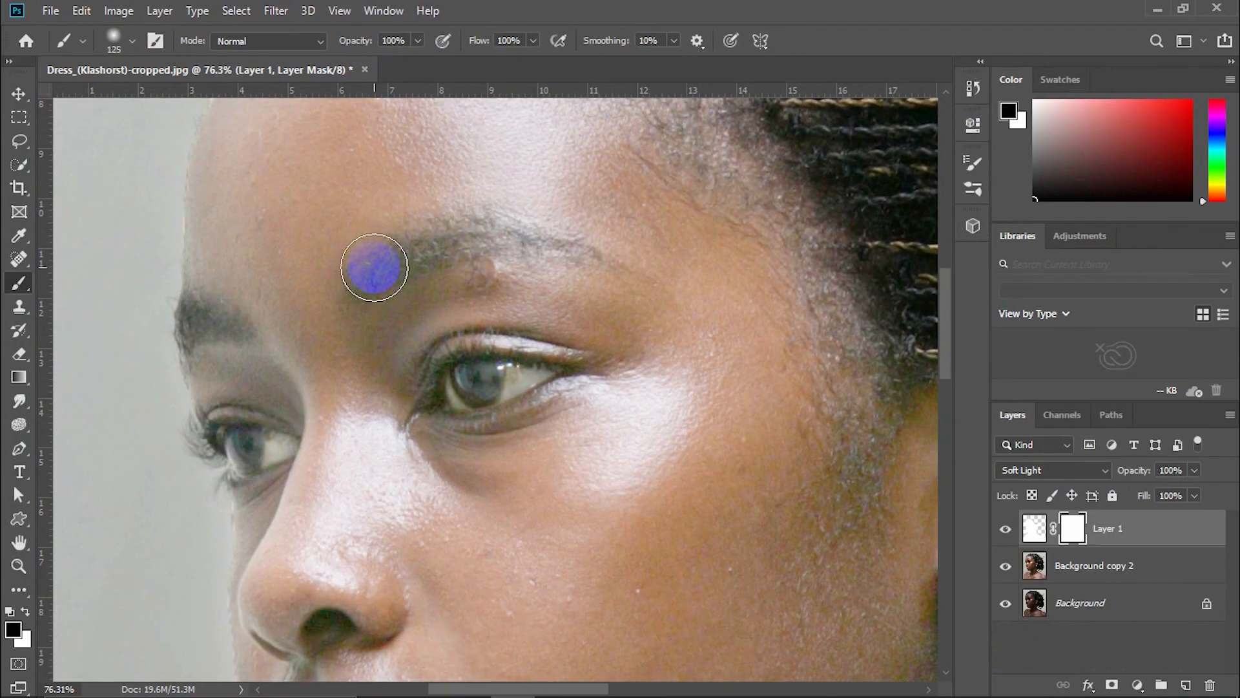
mouse_move(361, 289)
mouse_down()
mouse_move(411, 259)
mouse_move(475, 244)
mouse_move(392, 260)
mouse_move(417, 247)
mouse_move(493, 242)
mouse_move(375, 287)
mouse_move(489, 248)
mouse_up()
key(bracketleft)
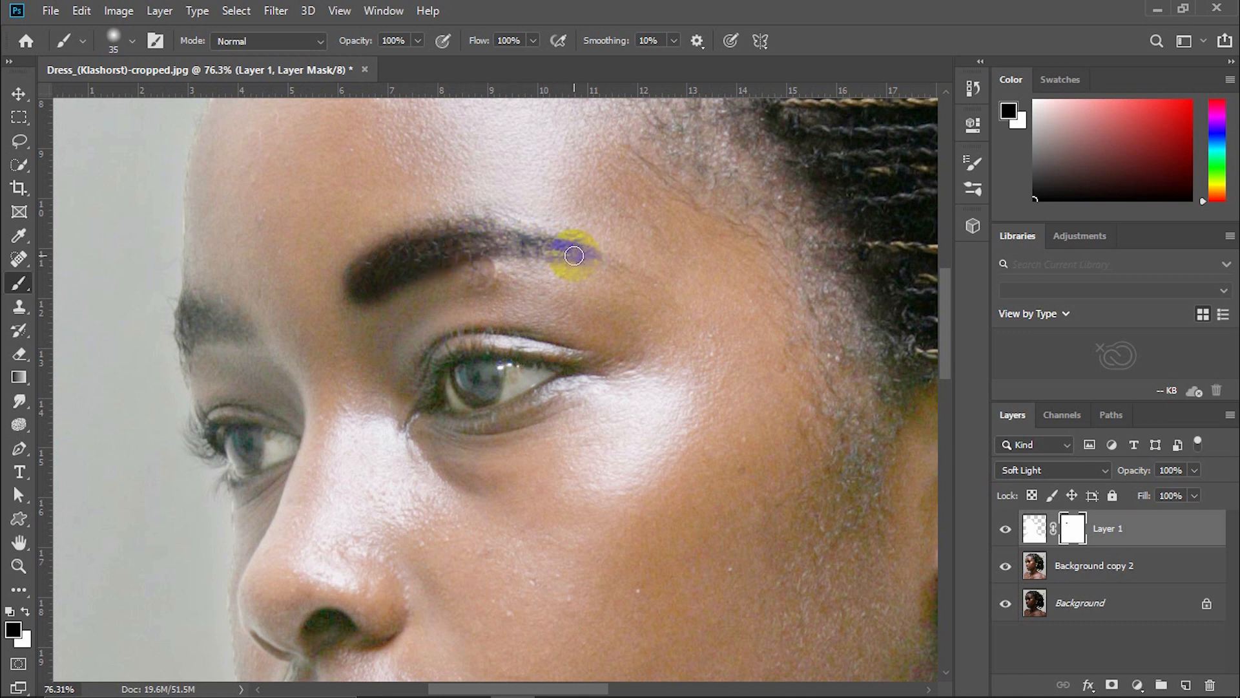
mouse_move(457, 251)
mouse_down()
mouse_move(395, 259)
mouse_move(488, 238)
mouse_move(424, 246)
mouse_move(462, 234)
mouse_move(514, 236)
mouse_move(432, 233)
mouse_move(403, 253)
mouse_move(521, 233)
mouse_up()
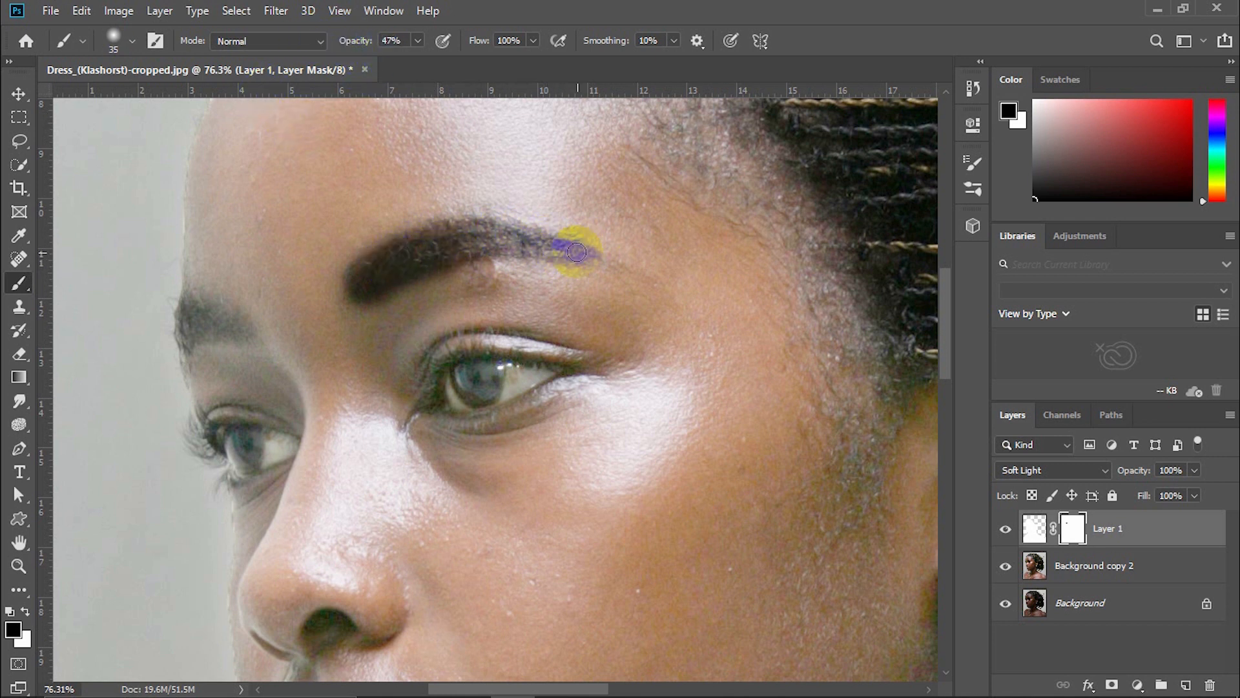
Set the brush to 60 px at 100% opacity and mask out the white over the farther eyebrow.
scroll(445, 336, down, 1)
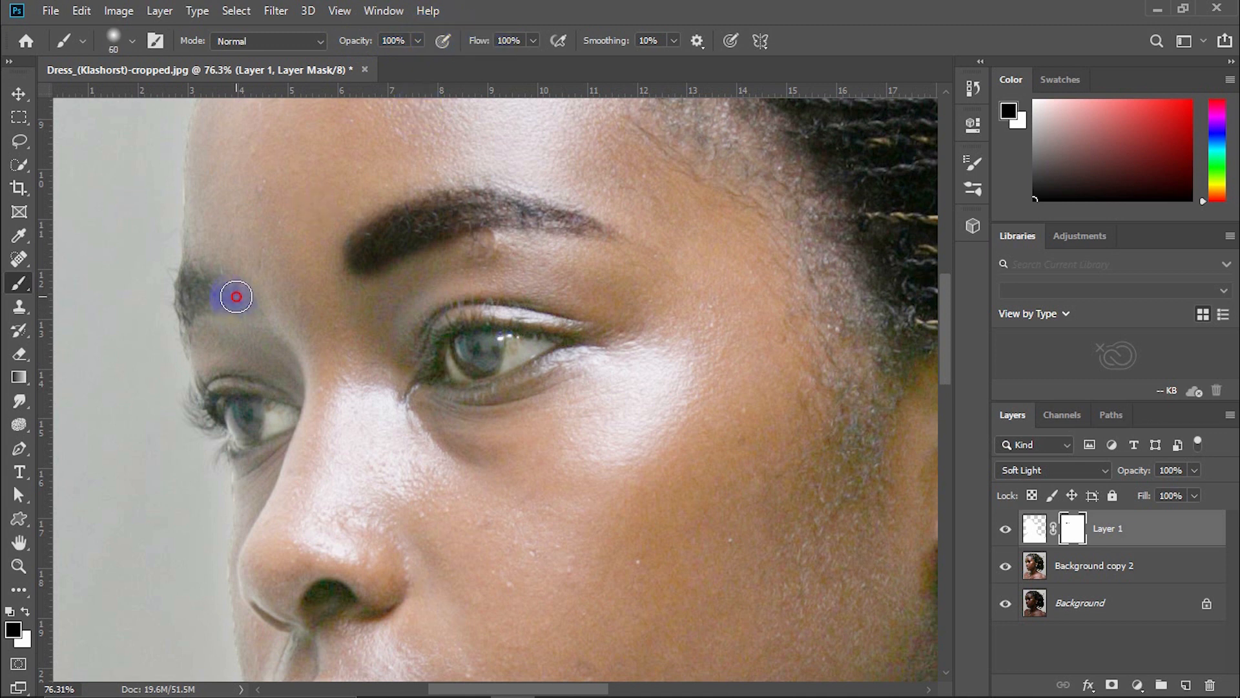
mouse_move(237, 296)
mouse_down()
mouse_move(196, 291)
mouse_move(175, 307)
mouse_move(238, 303)
mouse_move(207, 286)
mouse_move(175, 288)
mouse_up()
click(233, 306)
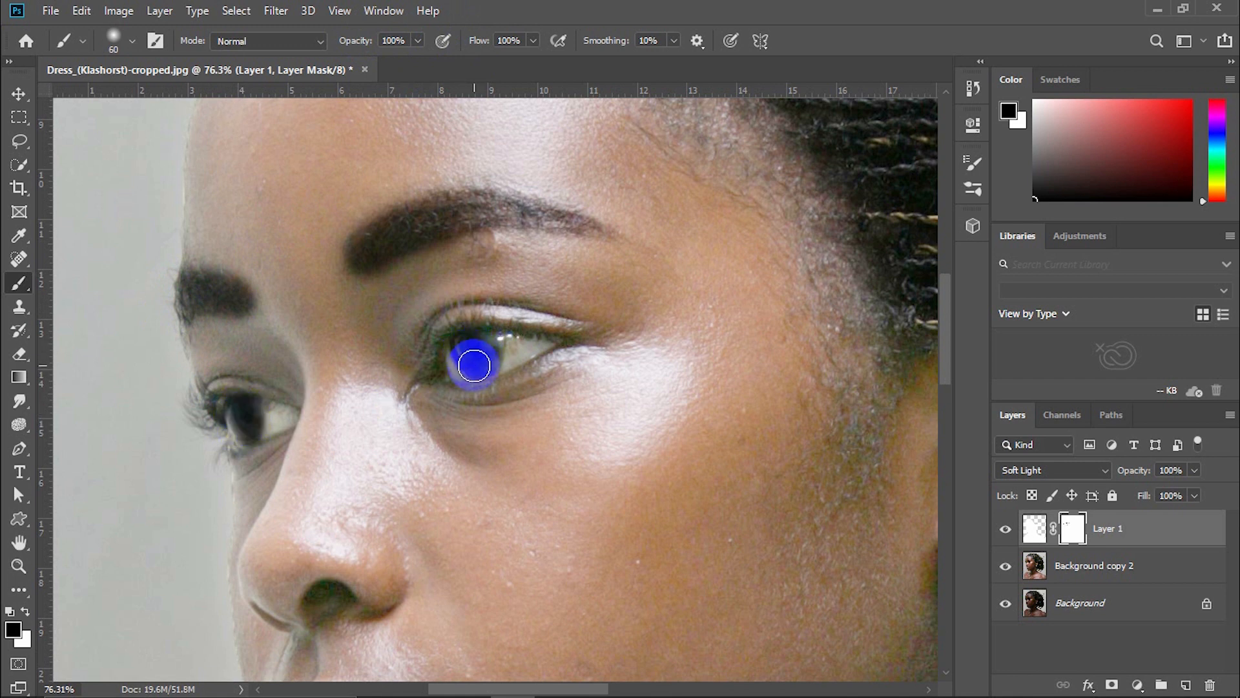
Paint black on the mask over both eyes and lashes, refining the farther eye with a 45 px brush at 74% opacity.
mouse_move(477, 357)
mouse_down()
mouse_move(438, 374)
mouse_move(445, 356)
mouse_move(436, 374)
mouse_move(433, 352)
mouse_move(447, 332)
mouse_move(544, 341)
mouse_move(498, 377)
mouse_move(446, 382)
mouse_move(484, 391)
mouse_move(426, 375)
mouse_move(420, 384)
mouse_move(558, 353)
mouse_move(505, 351)
mouse_move(474, 375)
mouse_move(546, 359)
mouse_move(477, 389)
mouse_move(568, 339)
mouse_up()
click(264, 475)
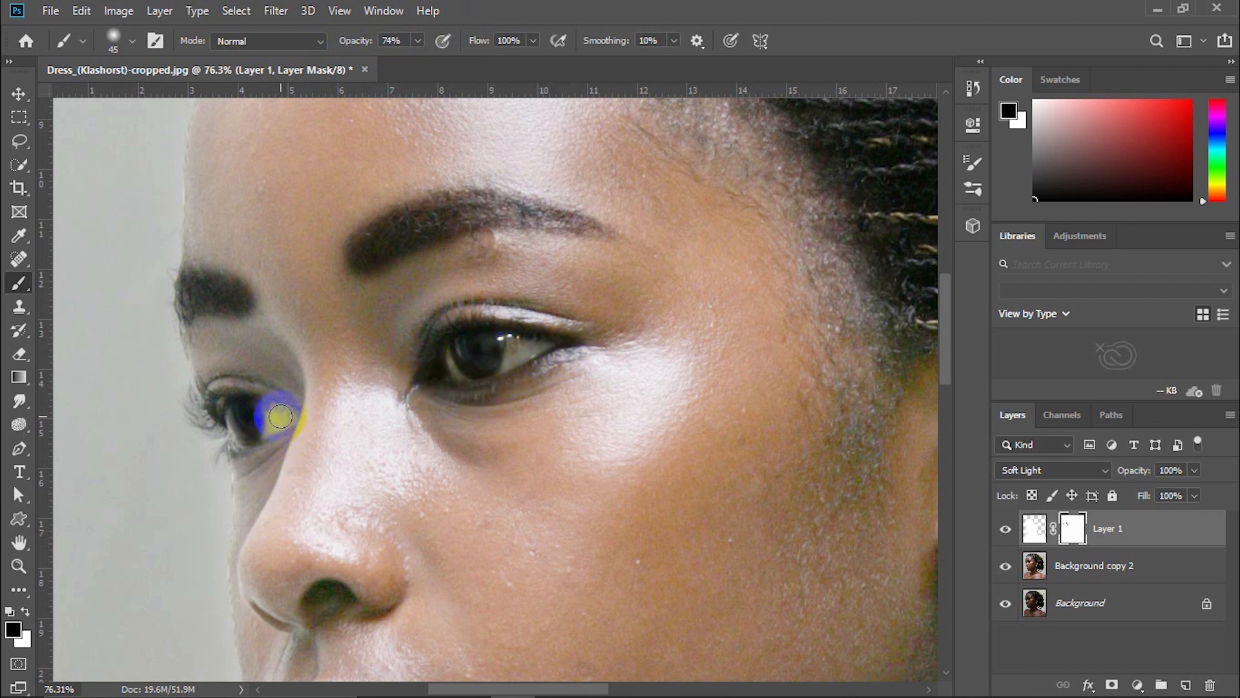
mouse_move(280, 417)
mouse_down()
mouse_move(237, 404)
mouse_move(212, 432)
mouse_up()
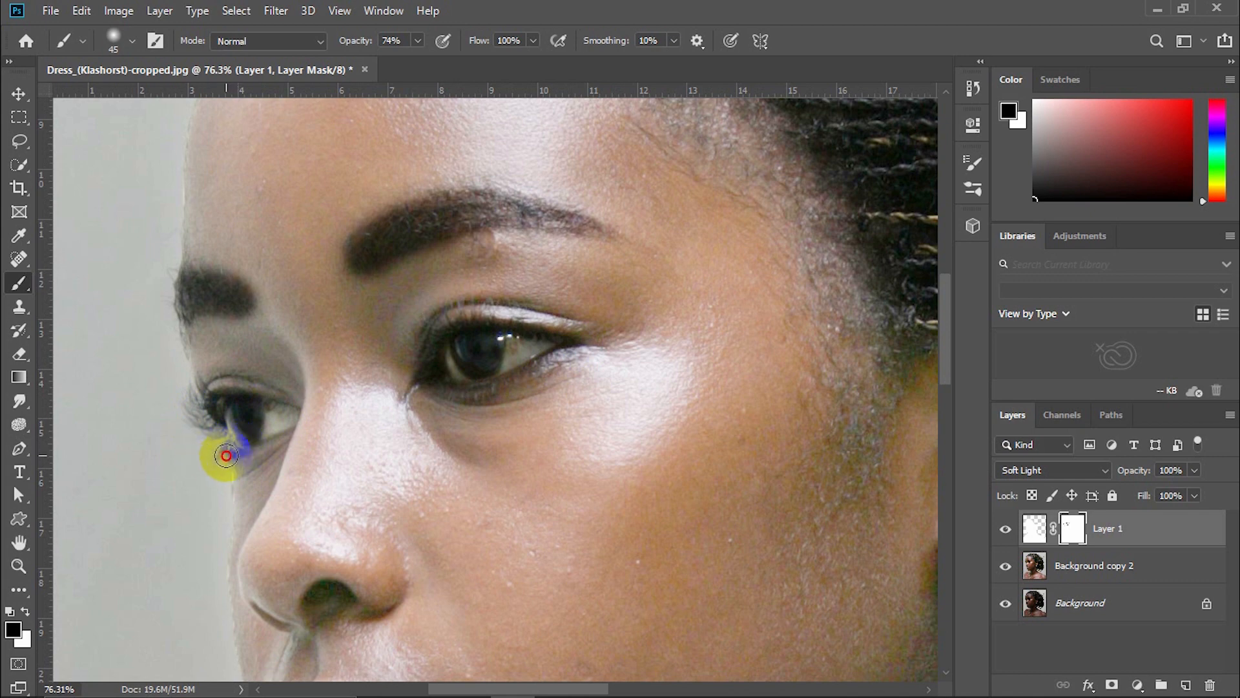
mouse_move(248, 398)
mouse_down()
mouse_move(194, 406)
mouse_move(238, 394)
mouse_move(278, 405)
mouse_move(196, 397)
mouse_move(284, 412)
mouse_move(266, 415)
mouse_move(268, 486)
mouse_move(306, 548)
mouse_move(312, 510)
mouse_up()
Review the whole portrait and toggle Layer 1's visibility off and on to compare the skin with and without it.
scroll(317, 504, down, 5)
scroll(343, 490, up, 2)
scroll(361, 485, down, 3)
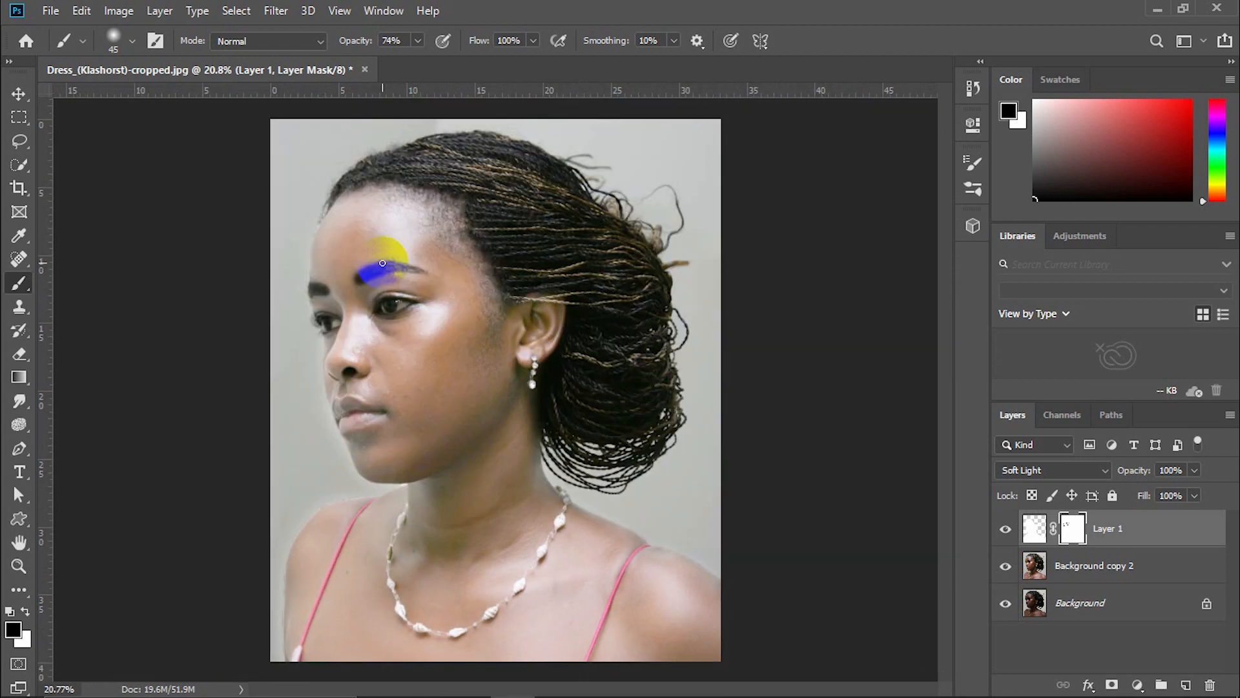
drag(387, 263, 366, 376)
scroll(362, 378, up, 1)
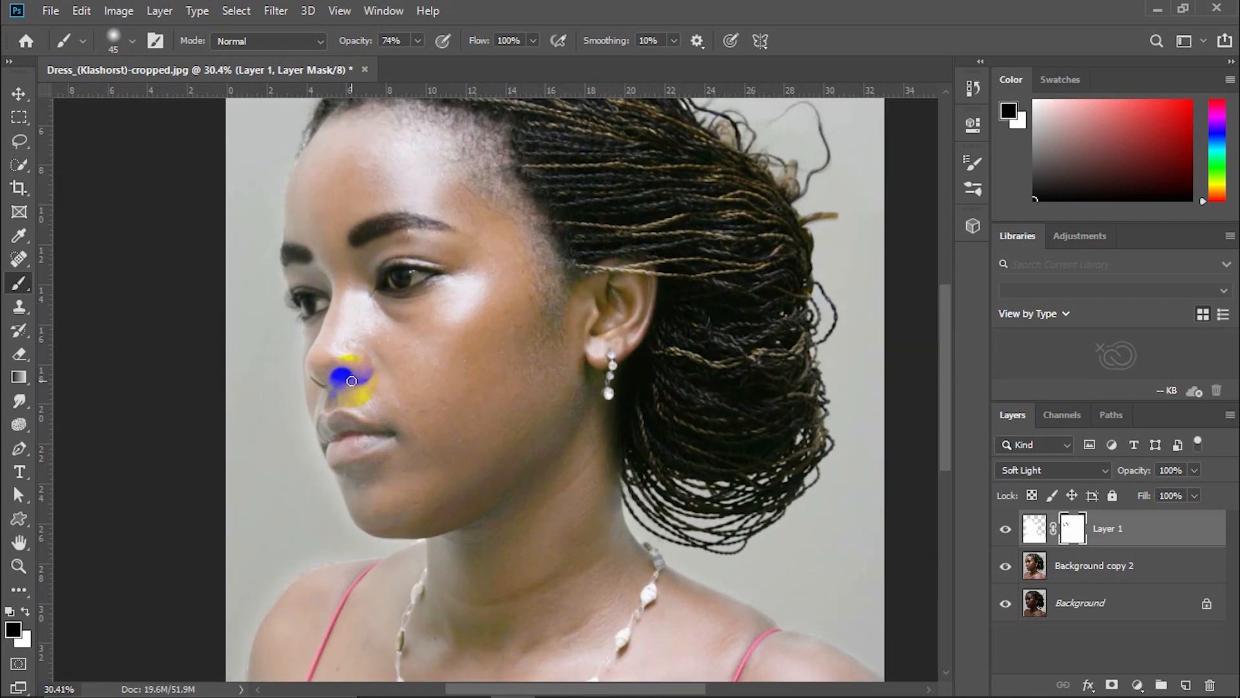
scroll(351, 382, down, 2)
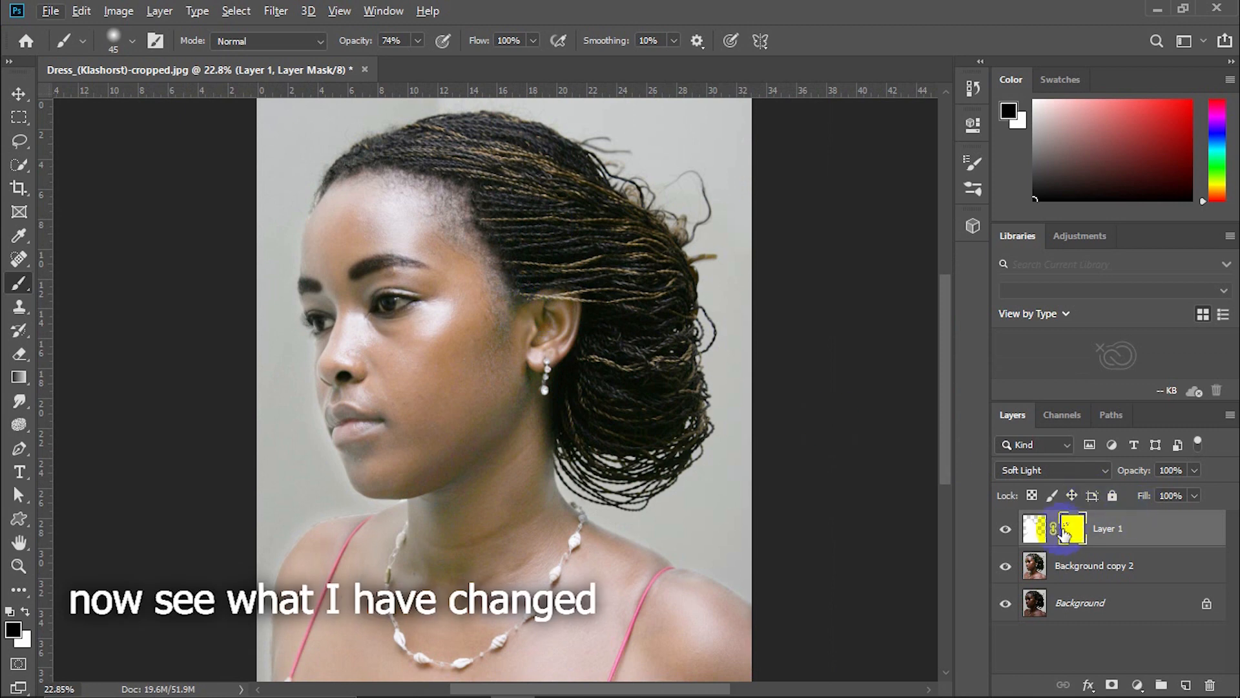
click(1006, 531)
click(1006, 532)
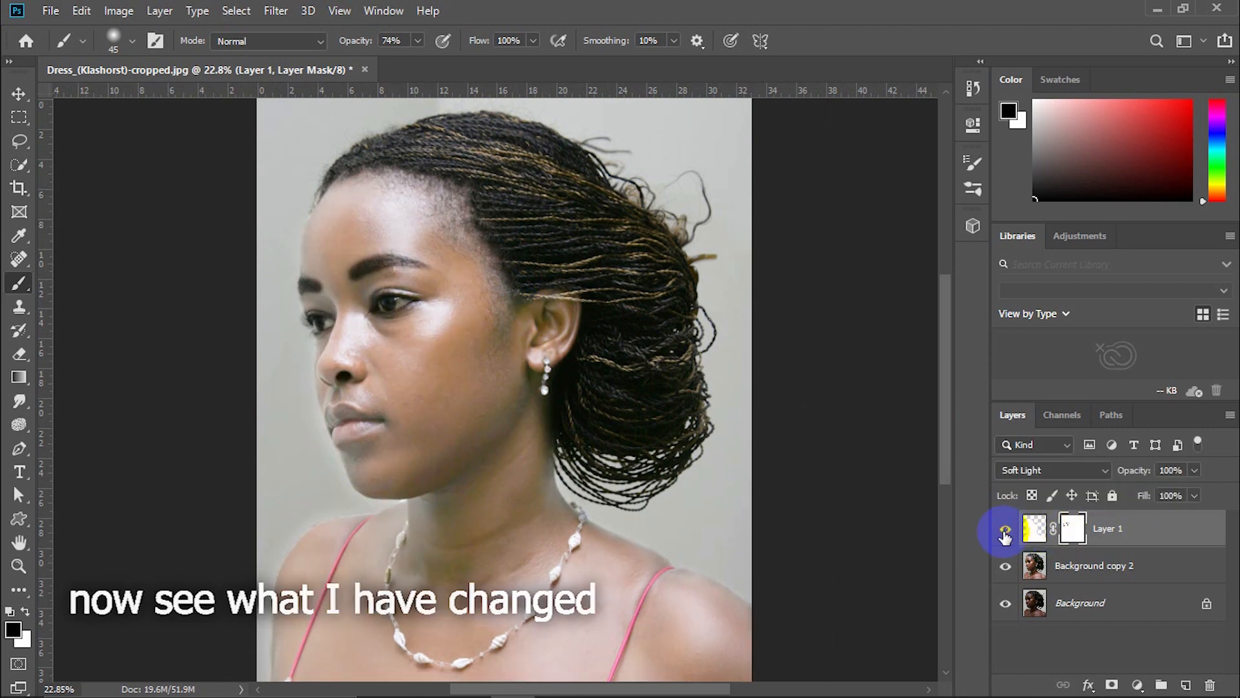
click(1005, 534)
click(1006, 534)
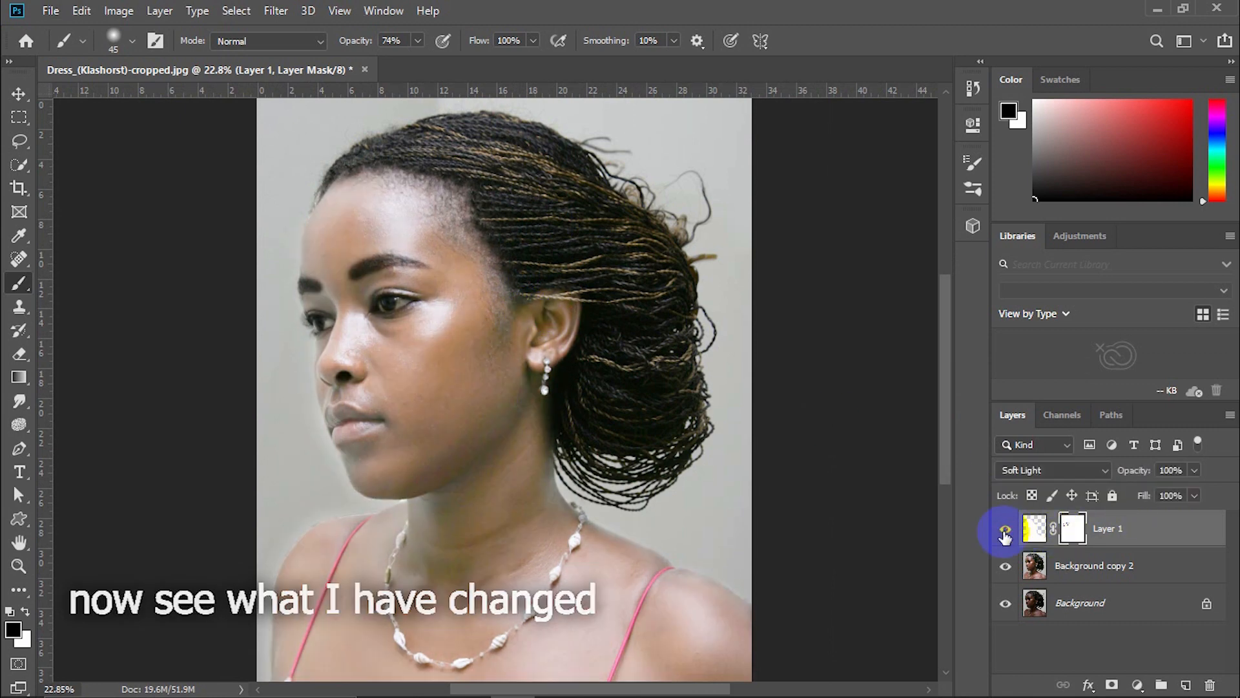
Merge Layer 1 with Background copy 2, and compare the merged layer with the original by toggling its visibility.
click(1006, 533)
click(1005, 534)
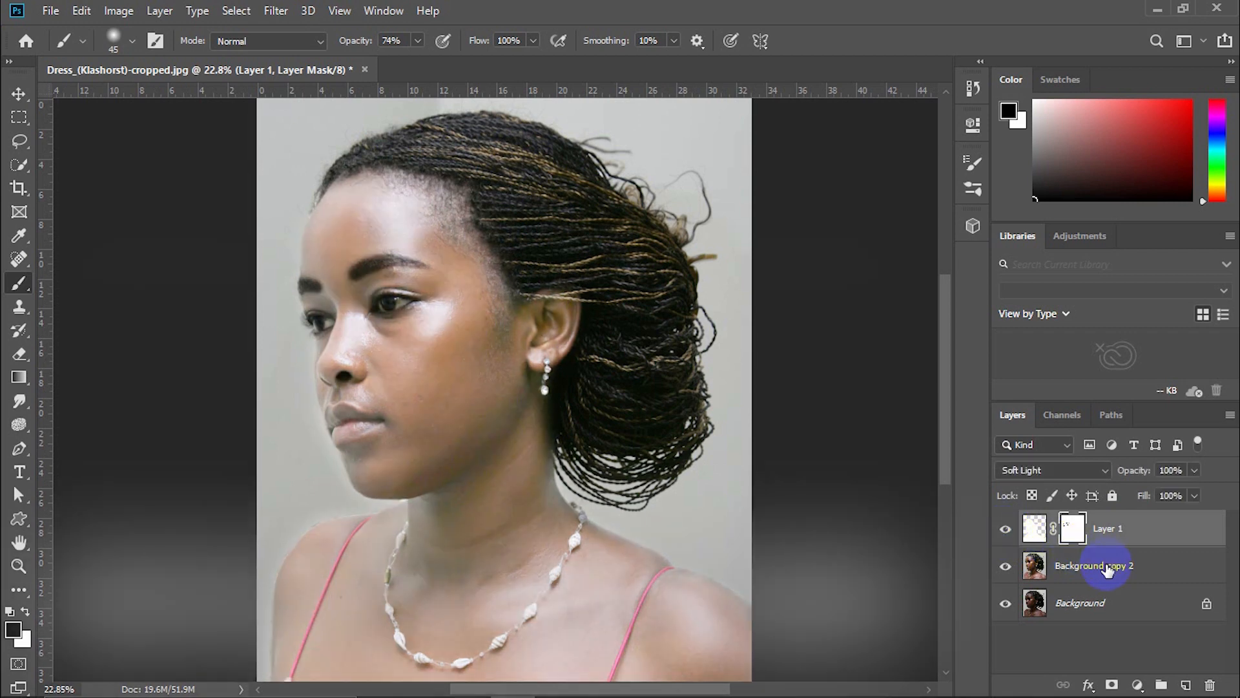
shift+click(1107, 573)
right_click(1127, 568)
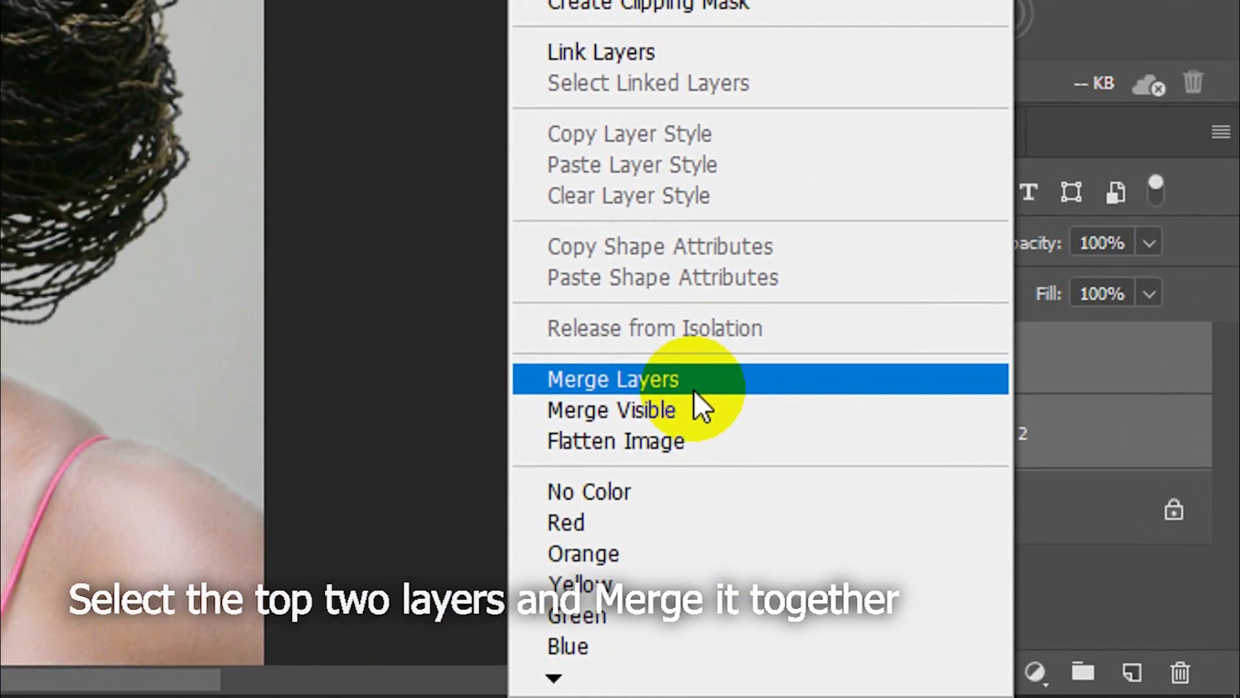
click(695, 388)
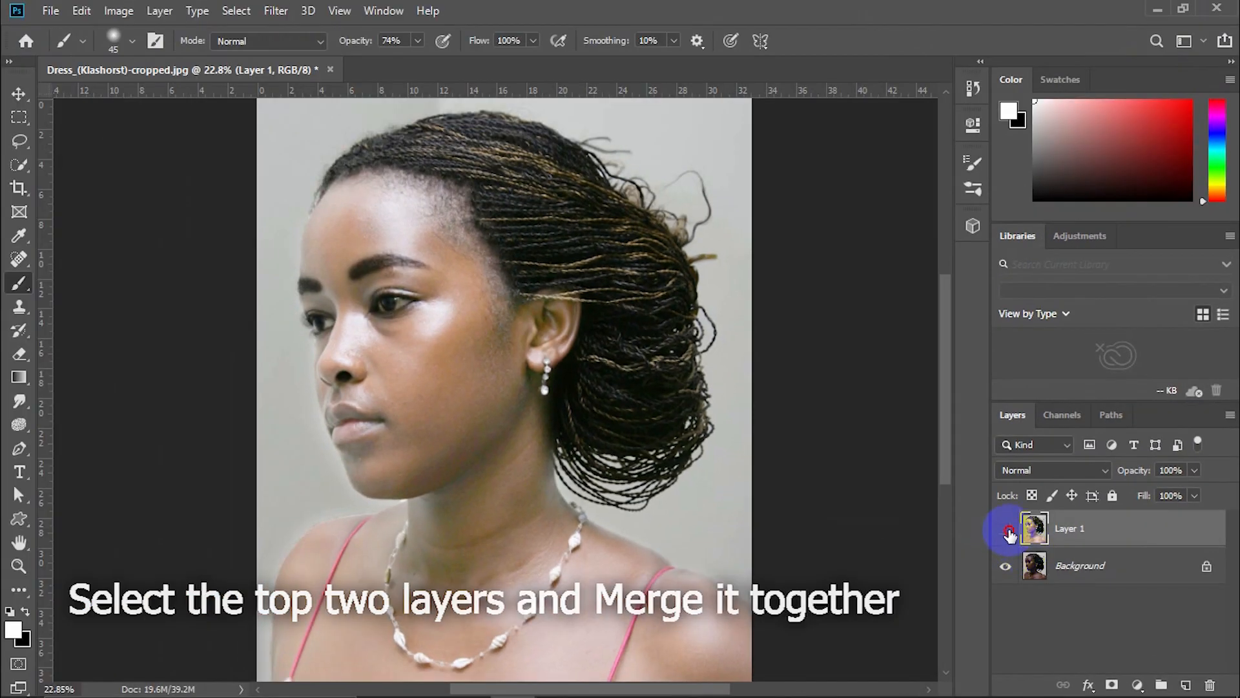
click(1008, 531)
click(1007, 531)
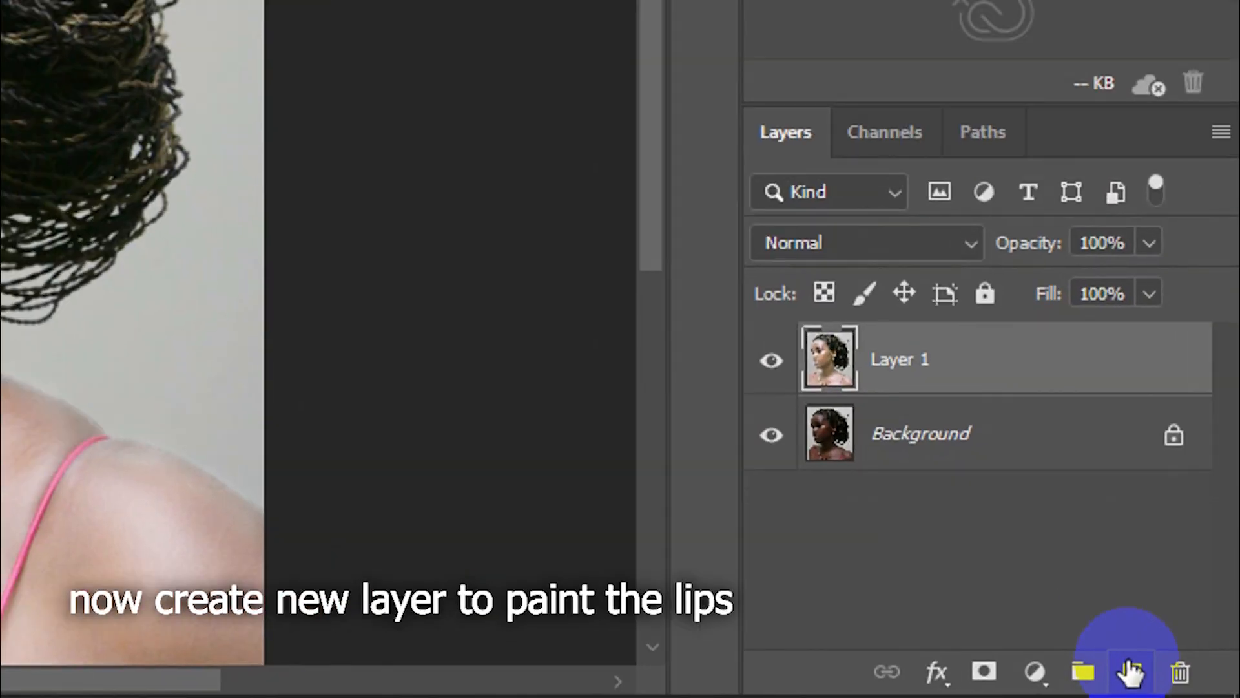
Create a new layer above Layer 1 and paint both lips pure red with a 45 px brush at 100% opacity.
click(1130, 672)
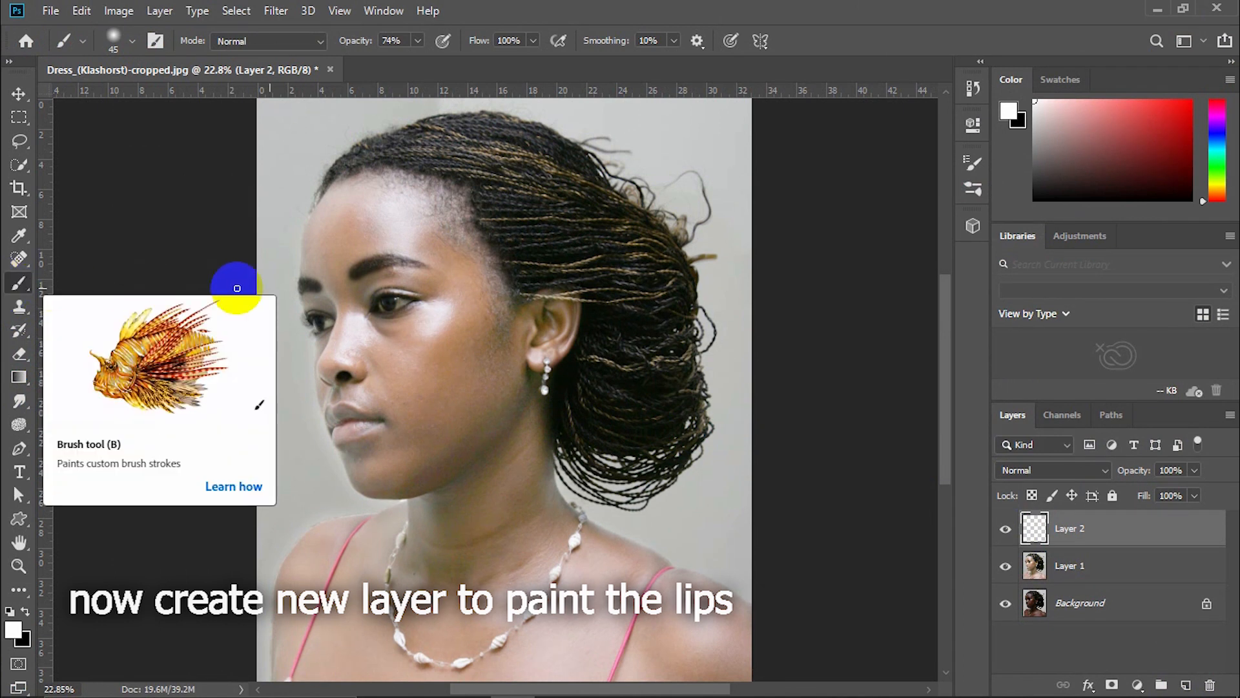
drag(1108, 156, 1205, 86)
mouse_move(349, 384)
mouse_down()
mouse_move(349, 428)
mouse_move(332, 417)
mouse_move(269, 432)
mouse_move(250, 352)
mouse_move(277, 435)
mouse_move(265, 355)
mouse_move(319, 340)
mouse_move(410, 374)
mouse_move(321, 410)
mouse_move(326, 370)
mouse_move(249, 359)
mouse_move(255, 346)
mouse_move(355, 340)
mouse_move(464, 404)
mouse_up()
key(ctrl+z)
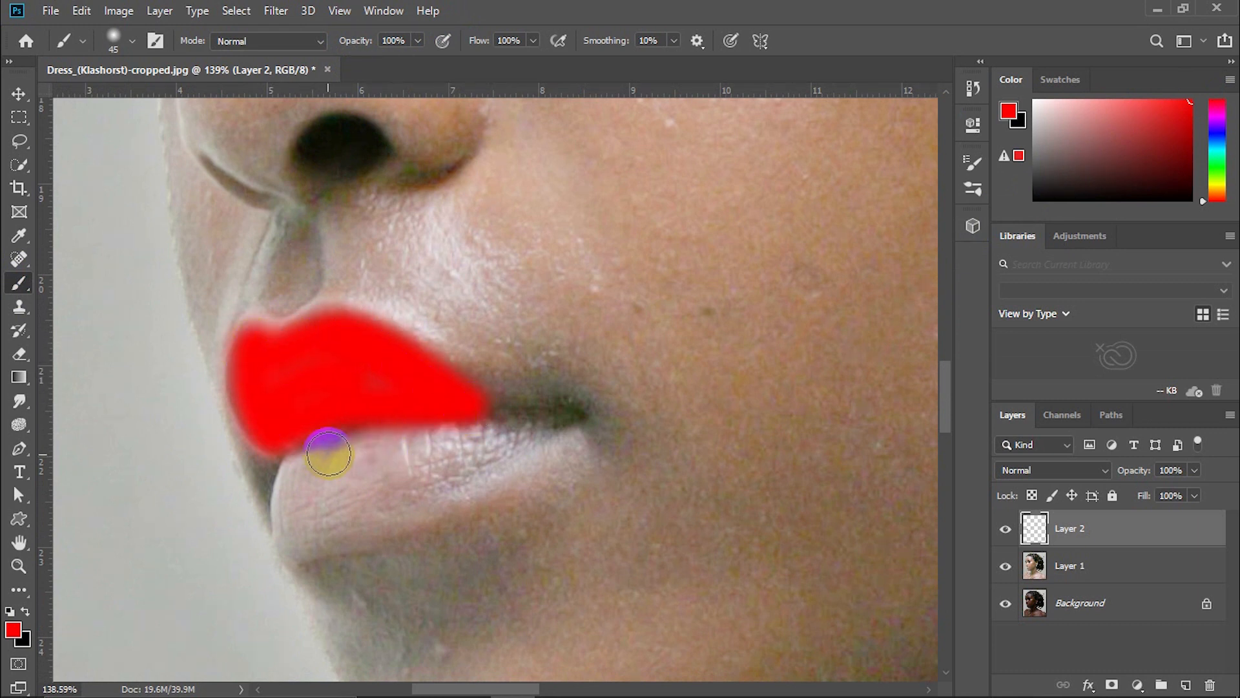
mouse_move(323, 443)
mouse_down()
mouse_move(299, 482)
mouse_move(297, 534)
mouse_move(474, 468)
mouse_move(317, 497)
mouse_move(329, 464)
mouse_move(390, 438)
mouse_move(268, 437)
mouse_move(257, 409)
mouse_move(311, 455)
mouse_move(292, 490)
mouse_move(303, 522)
mouse_move(518, 441)
mouse_move(437, 439)
mouse_move(569, 412)
mouse_move(467, 470)
mouse_move(553, 407)
mouse_move(412, 377)
mouse_move(563, 415)
mouse_up()
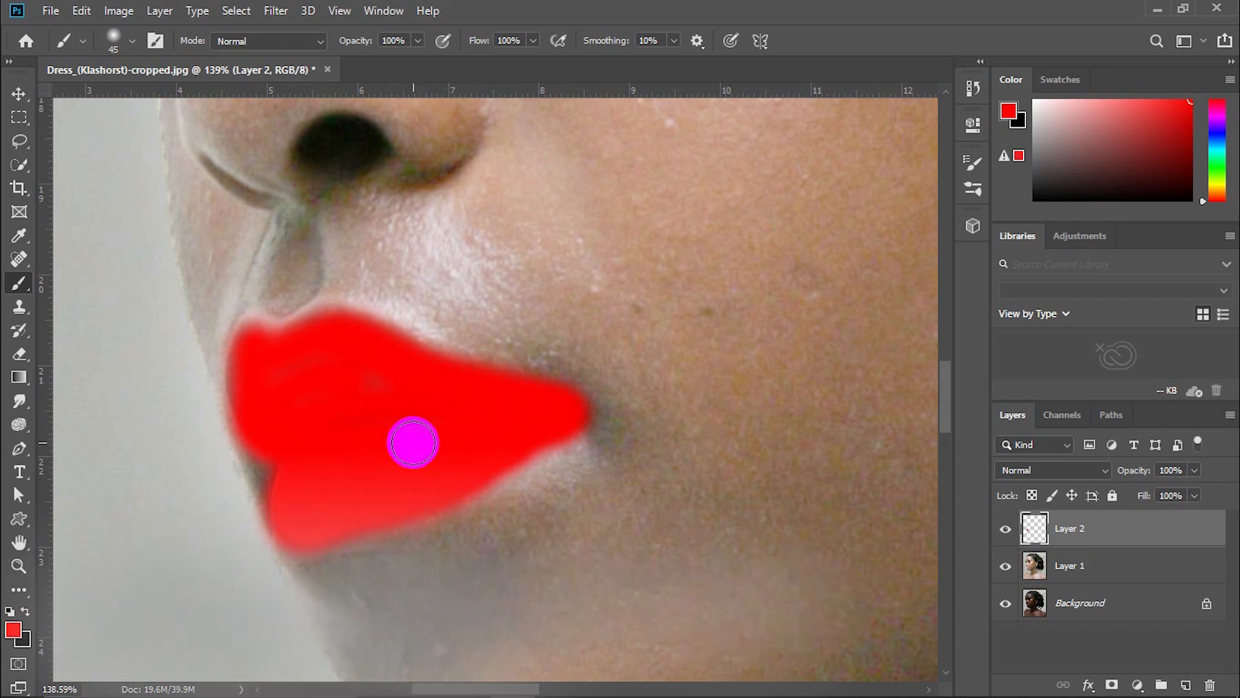
Set the lip layer's blend mode to Soft Light and lower its opacity to 72%.
click(1036, 470)
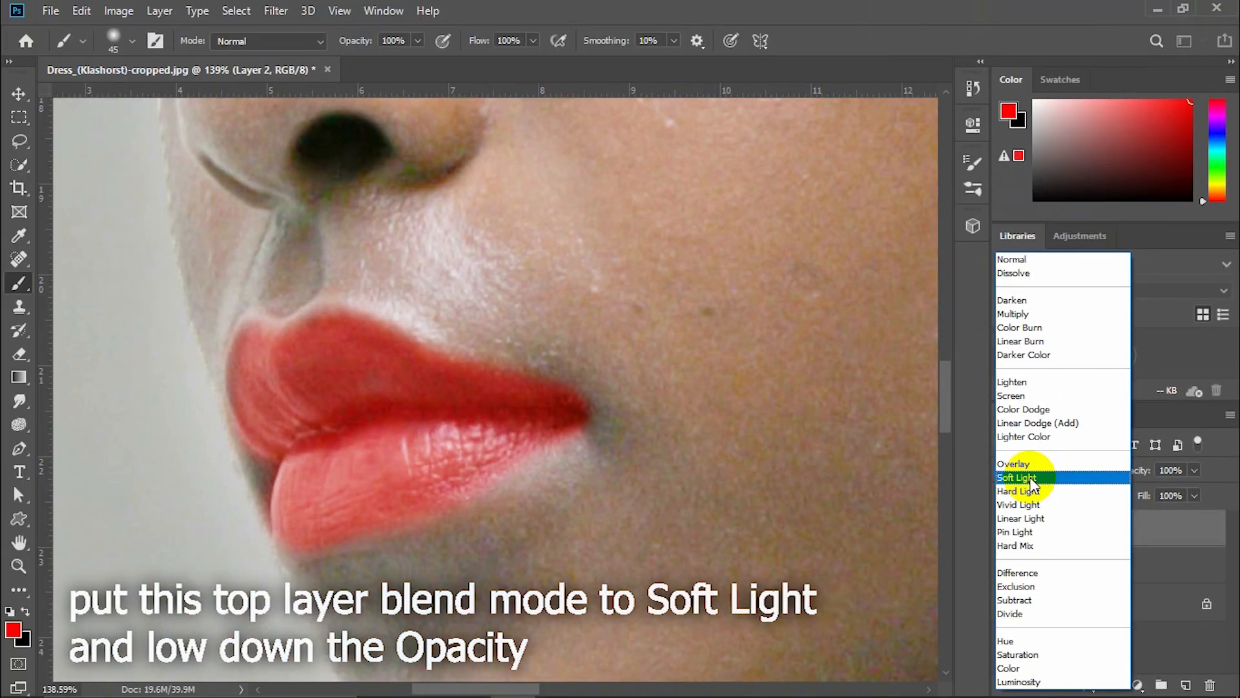
click(820, 364)
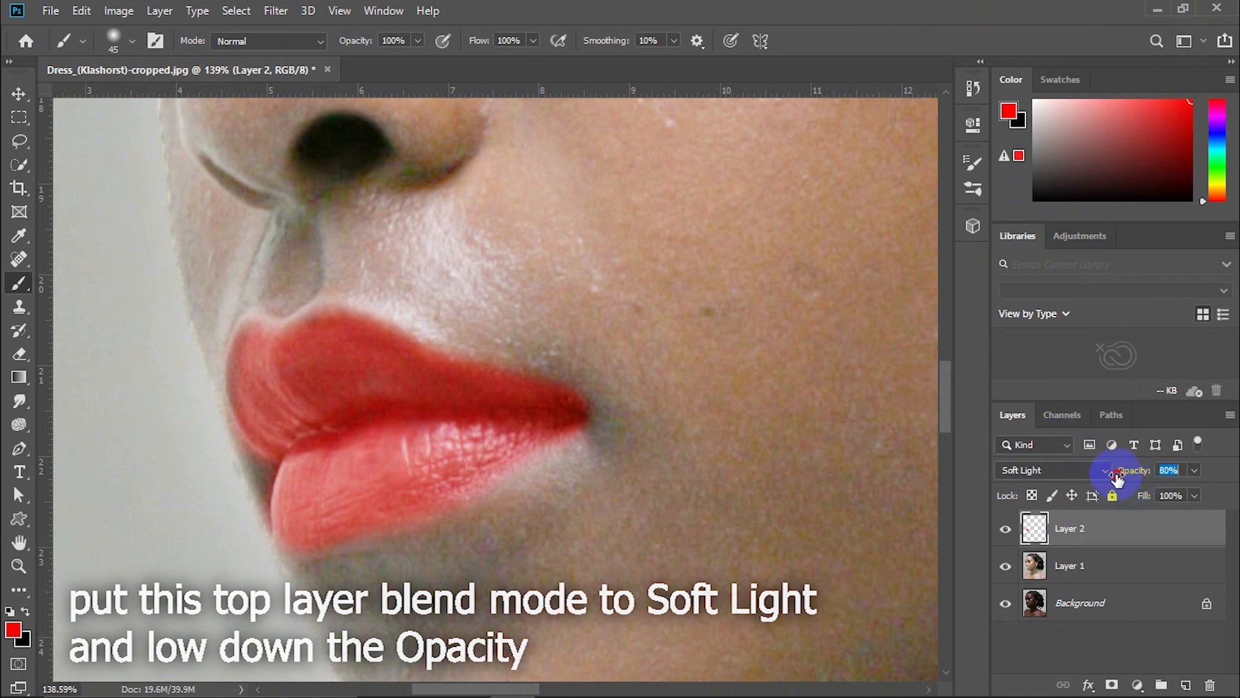
drag(1109, 476, 1131, 473)
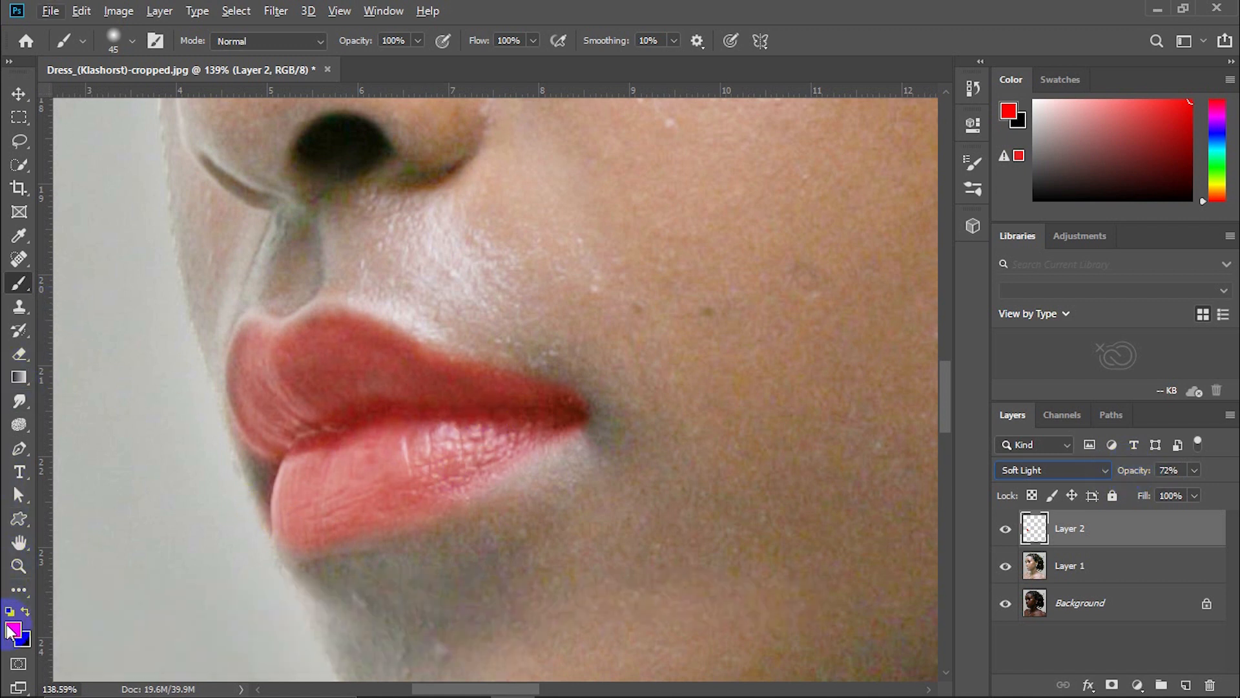
Erase the excess red around the edges and corners of the lips, reducing the eraser to 25 px for the gap between them.
click(14, 362)
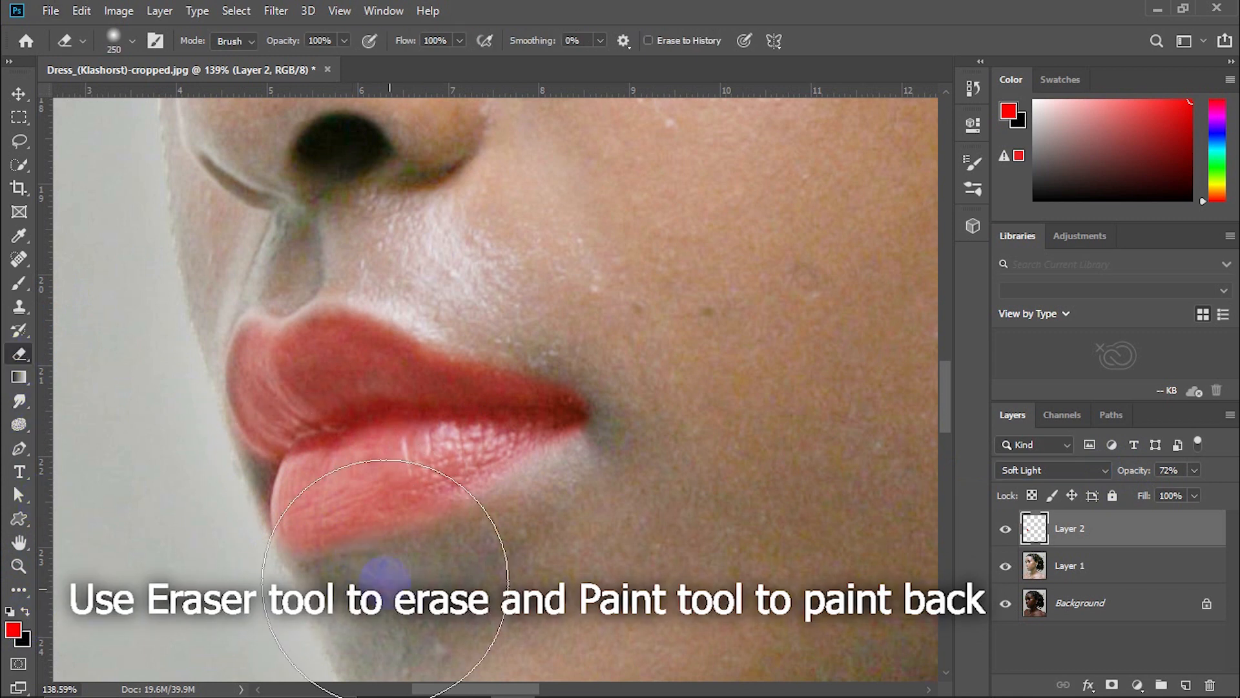
key(bracketleft)
key(bracketleft)
key(bracketleft)
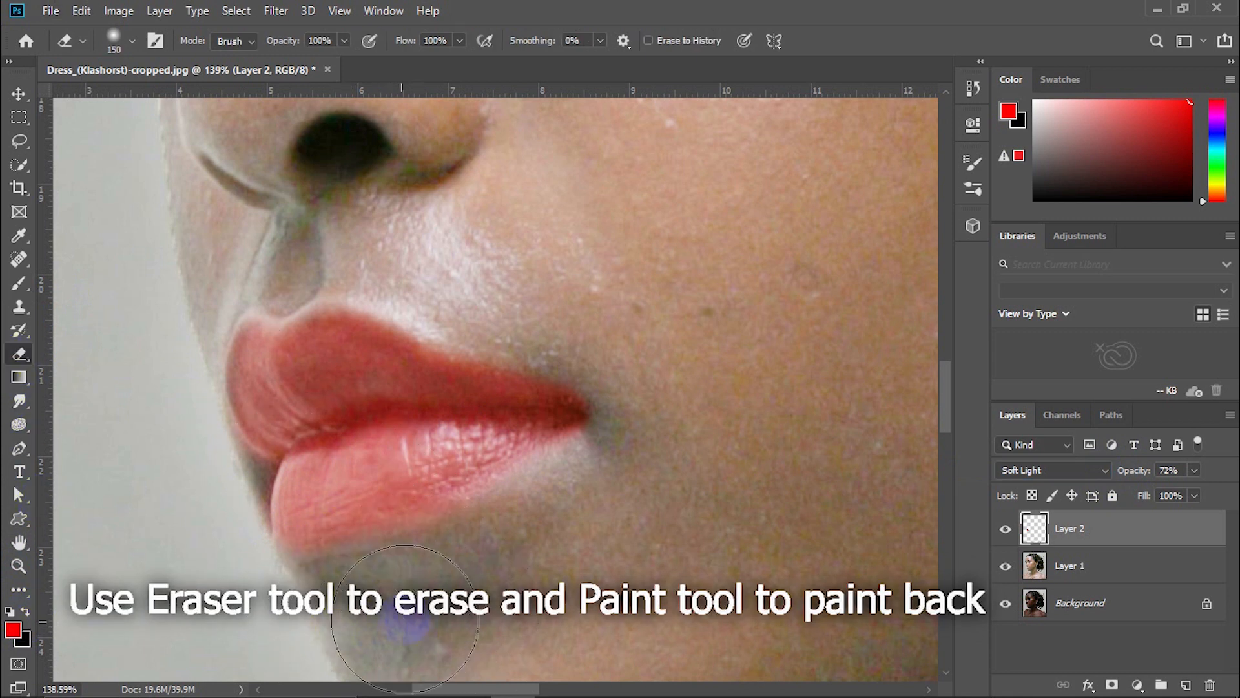
mouse_move(586, 511)
mouse_down()
mouse_move(656, 463)
mouse_move(598, 319)
mouse_move(602, 330)
mouse_move(393, 244)
mouse_move(323, 230)
mouse_move(276, 228)
mouse_move(268, 248)
mouse_move(191, 248)
mouse_move(157, 301)
mouse_move(156, 423)
mouse_move(172, 476)
mouse_move(221, 472)
mouse_up()
key(bracketleft)
key(bracketleft)
key(bracketleft)
key(bracketleft)
key(bracketleft)
key(bracketleft)
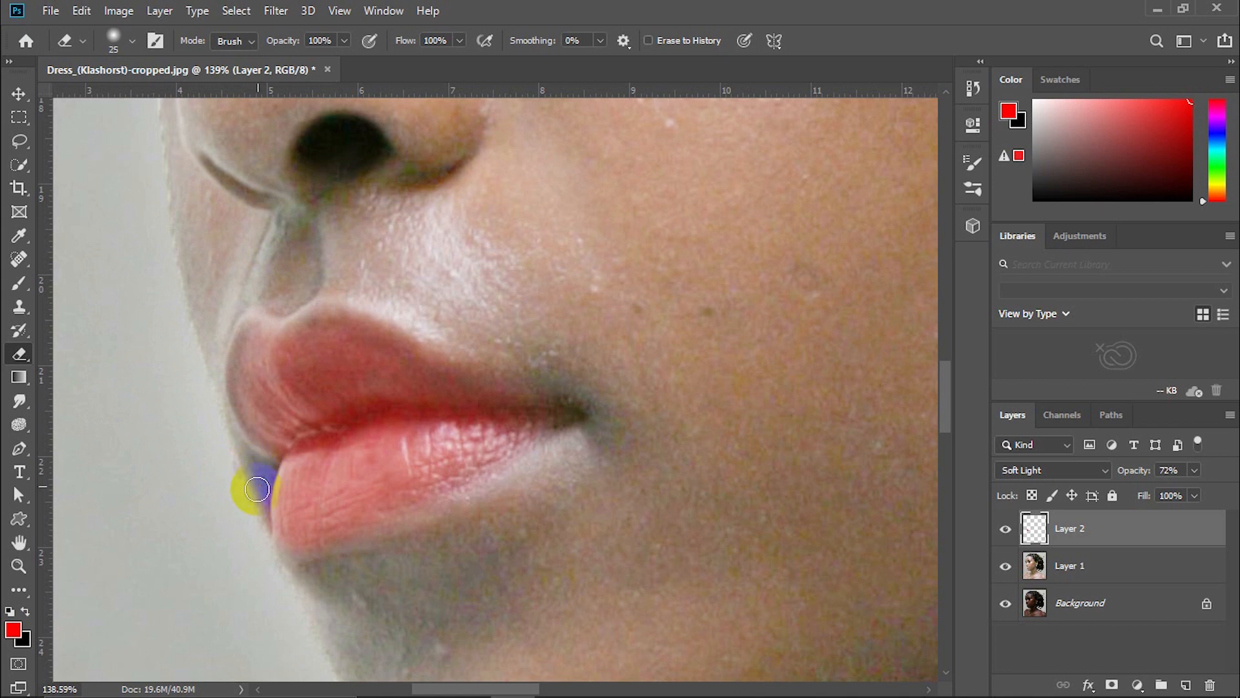
drag(258, 525, 255, 459)
Paint red back over the faded lip edges with the 45 px brush, and erase the spill at the far corner with the 25 px eraser.
key(ctrl+minus)
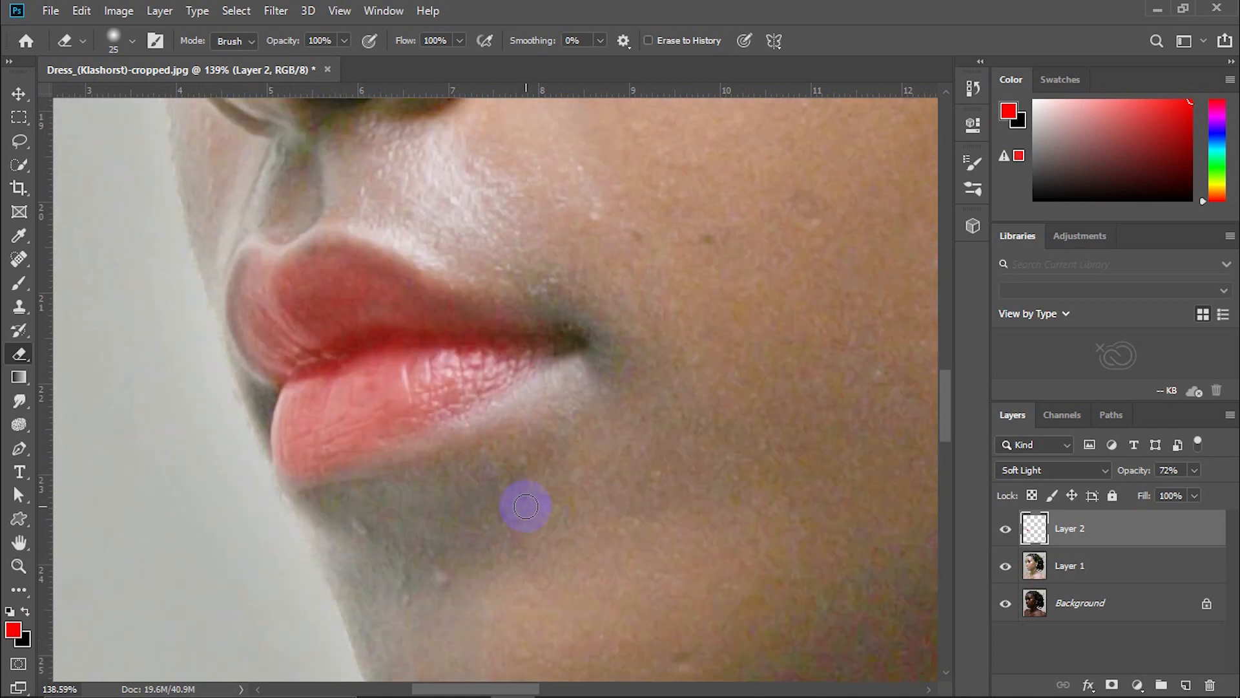
key(super)
key(super)
key(ctrl+minus)
scroll(504, 500, down, 3)
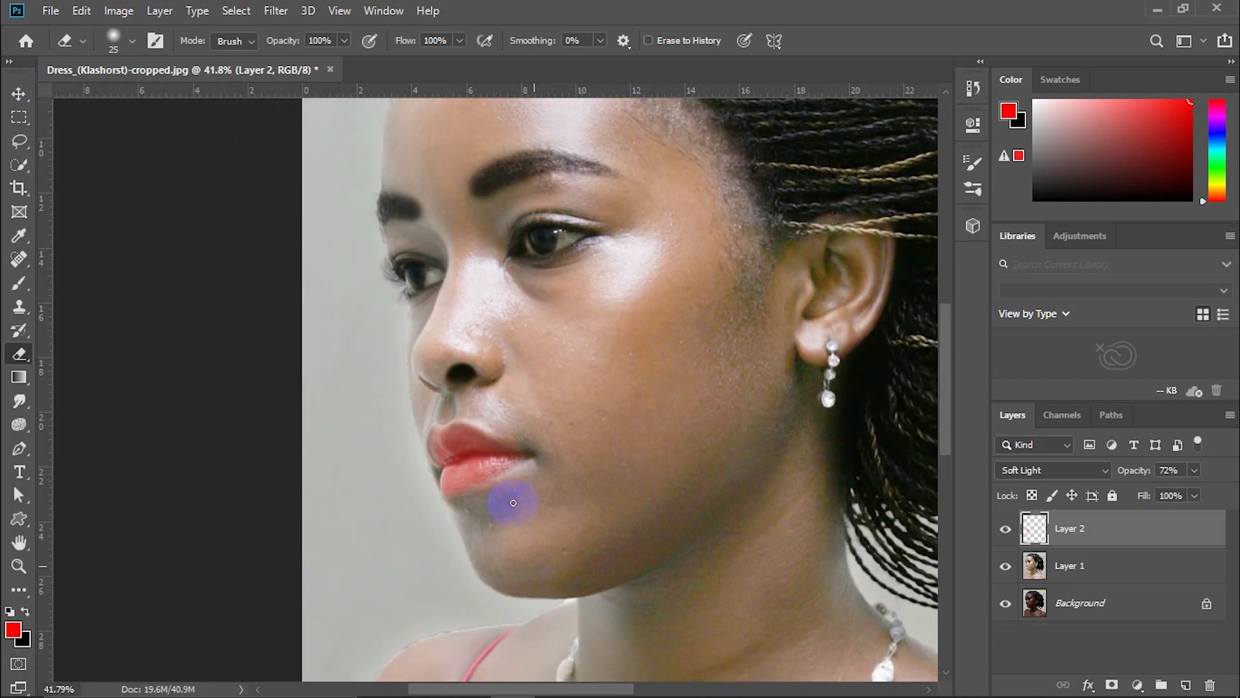
scroll(443, 448, up, 8)
key(b)
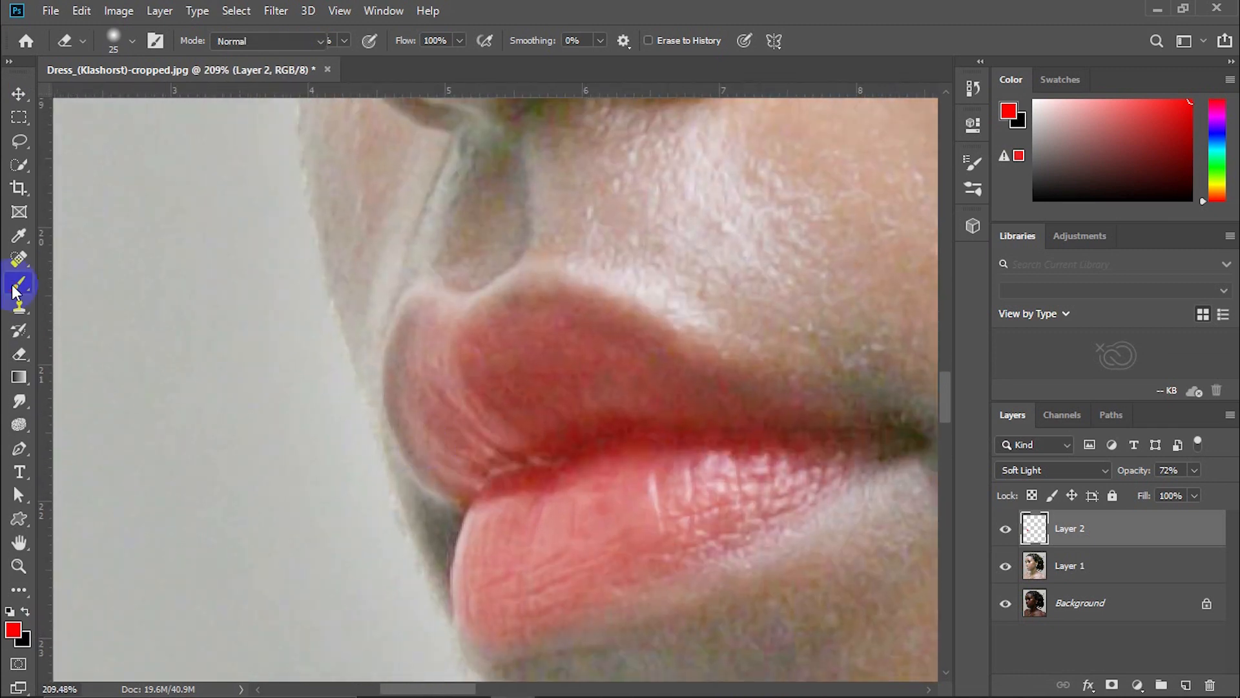
drag(472, 490, 423, 405)
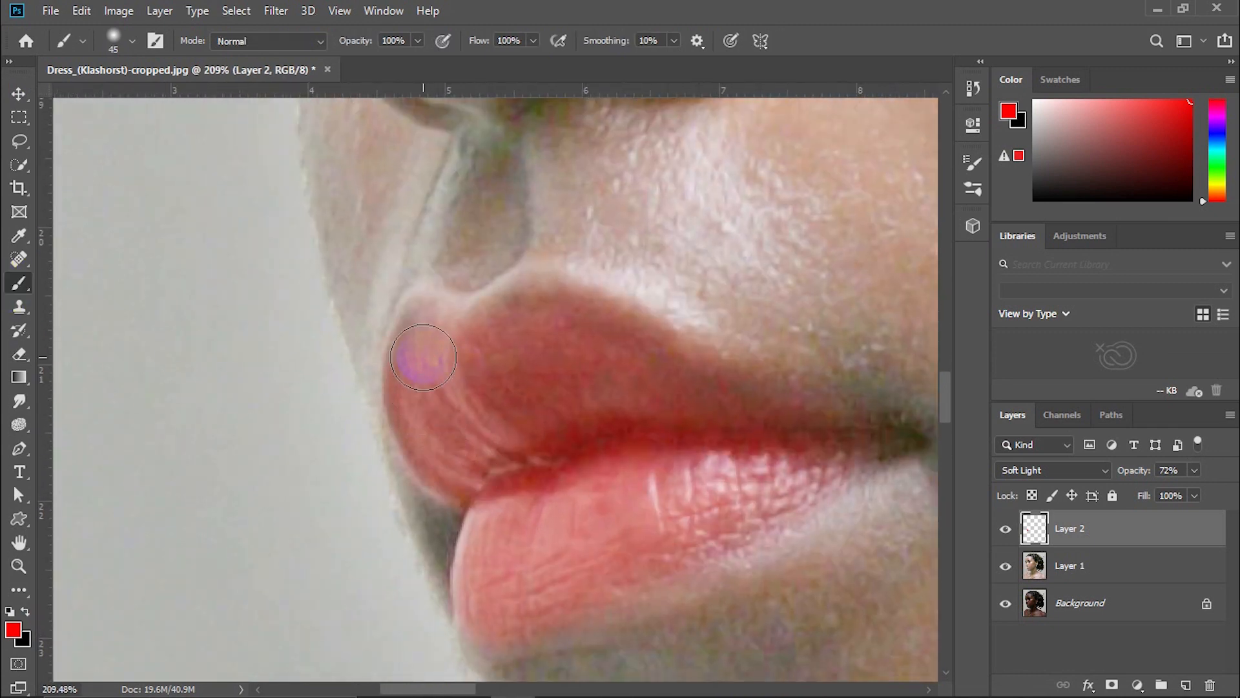
mouse_move(426, 339)
mouse_down()
mouse_move(520, 343)
mouse_move(523, 329)
mouse_move(610, 382)
mouse_move(580, 402)
mouse_move(479, 406)
mouse_move(496, 441)
mouse_move(685, 413)
mouse_move(653, 390)
mouse_move(819, 441)
mouse_up()
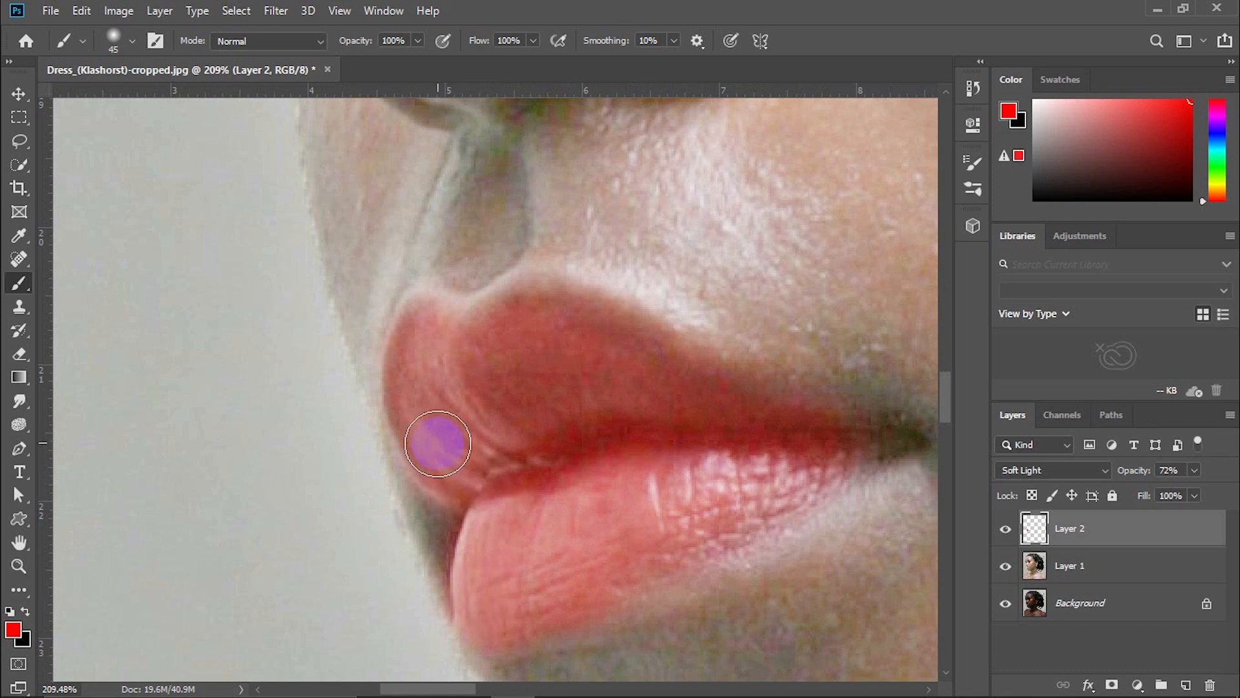
key(e)
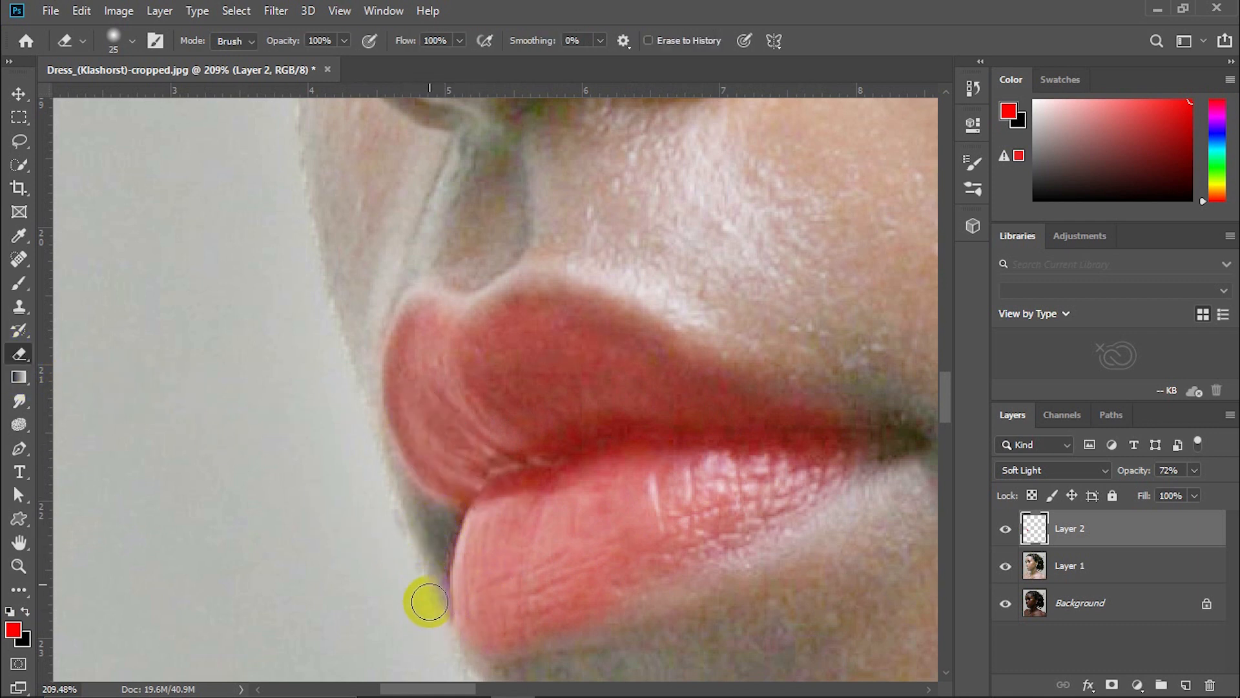
key(ctrl+0)
scroll(535, 545, down, 1)
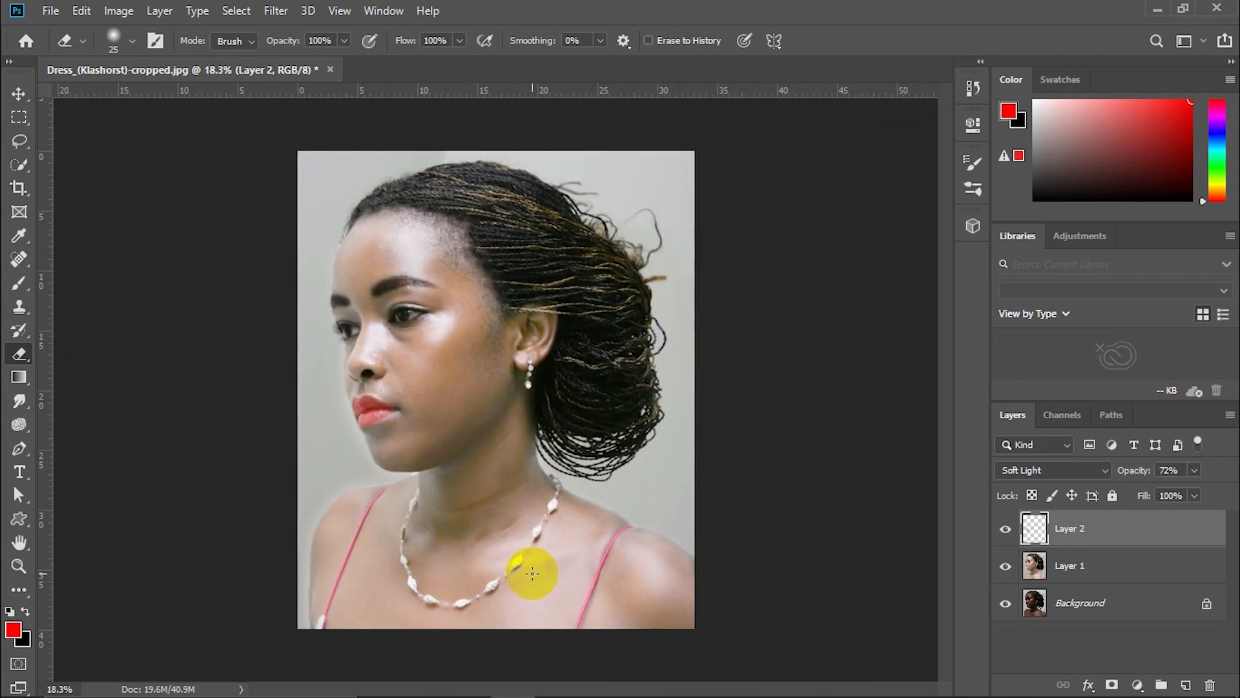
Select Layer 2 and Layer 1 and merge them into one layer.
click(17, 93)
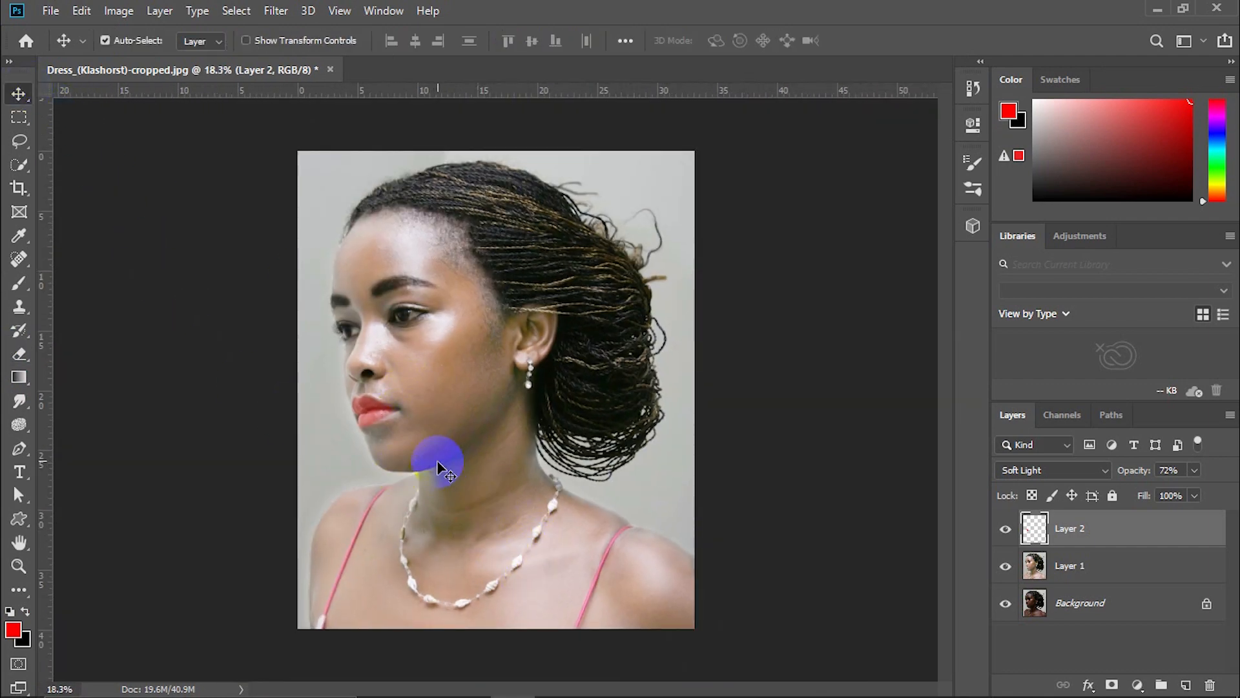
shift+click(1059, 568)
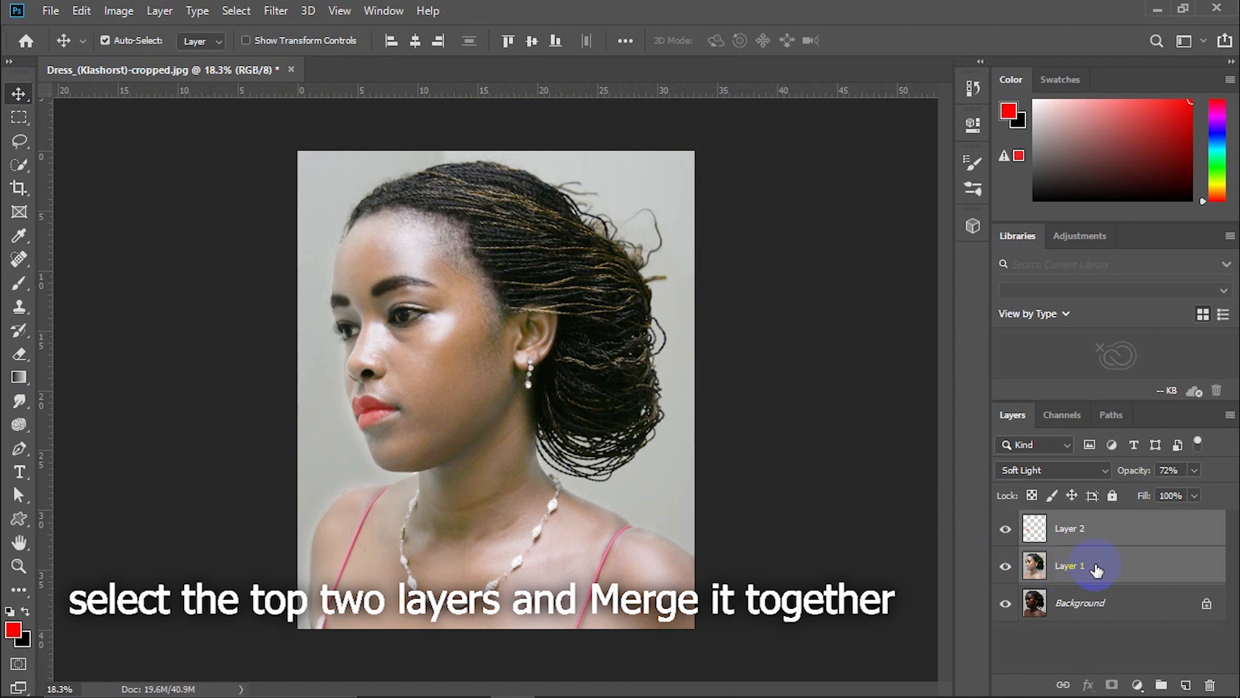
right_click(1096, 569)
click(962, 538)
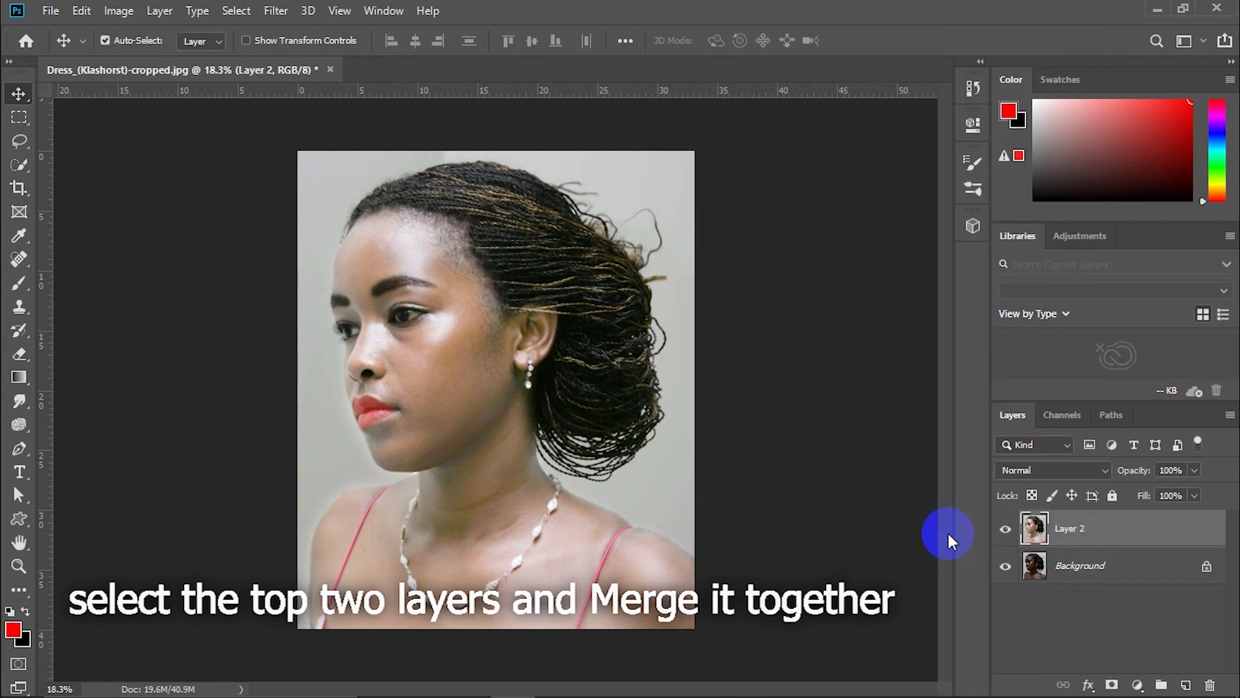
Check the retouched portrait and add a Selective Color adjustment layer above Layer 2.
scroll(387, 417, up, 3)
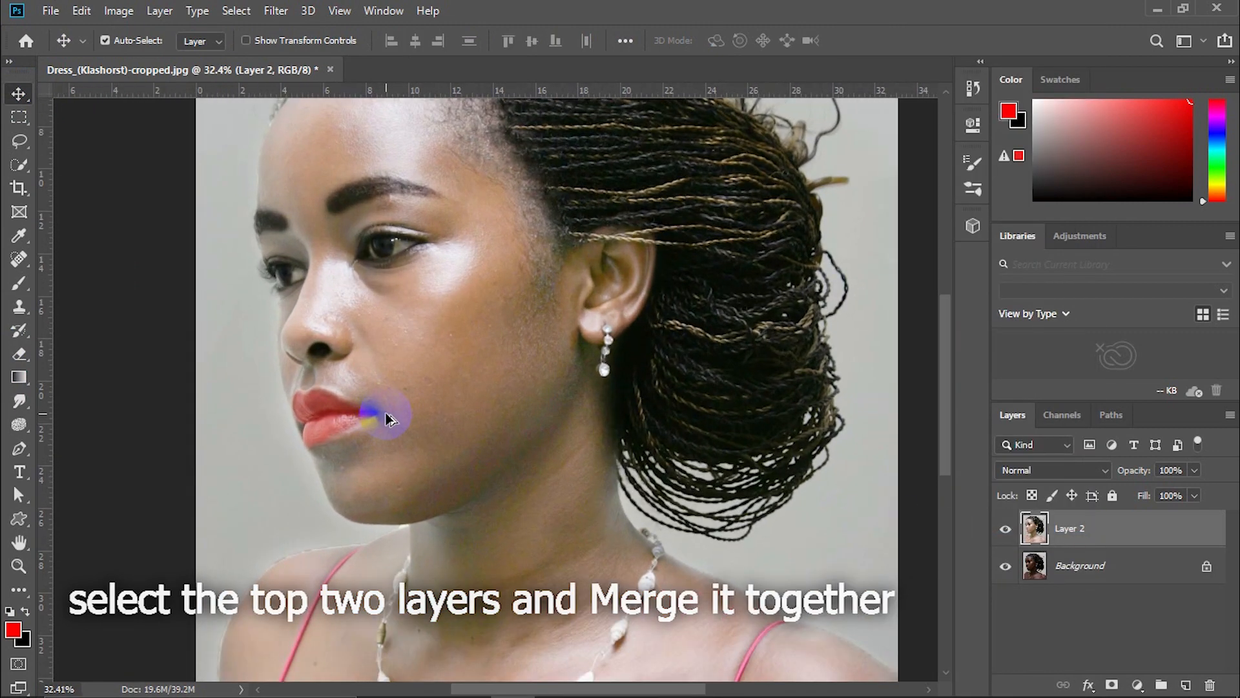
scroll(392, 420, down, 1)
scroll(396, 413, down, 1)
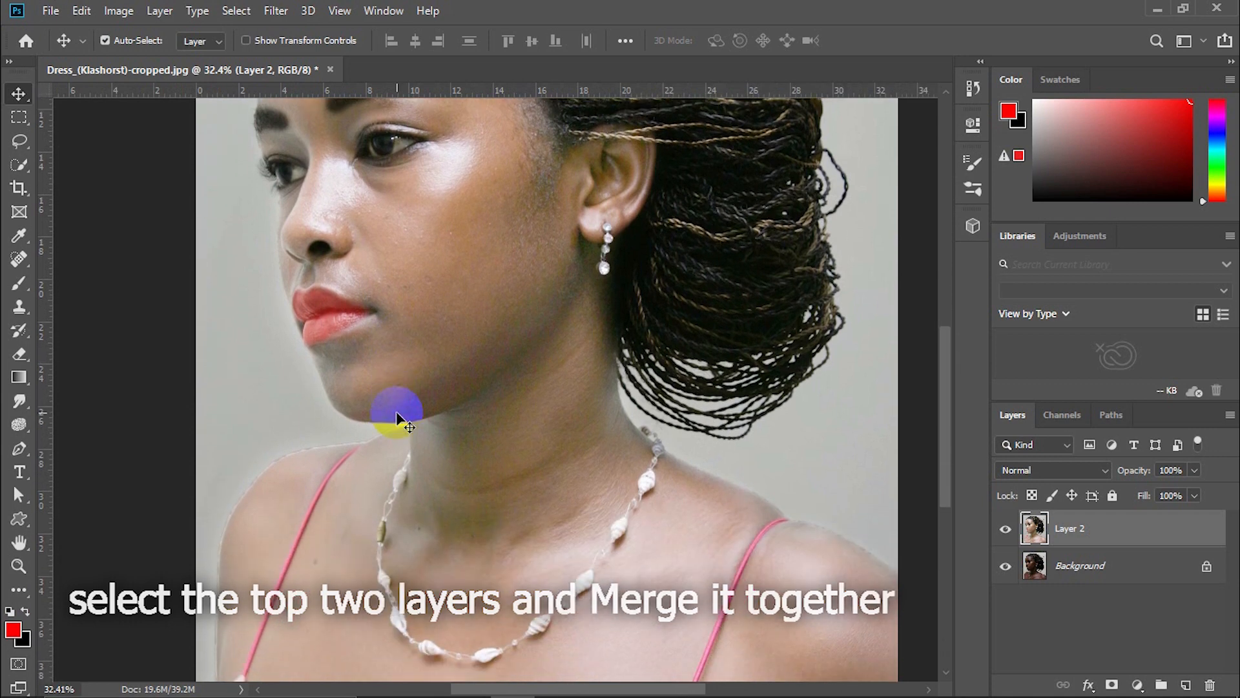
scroll(397, 423, up, 2)
scroll(396, 428, down, 1)
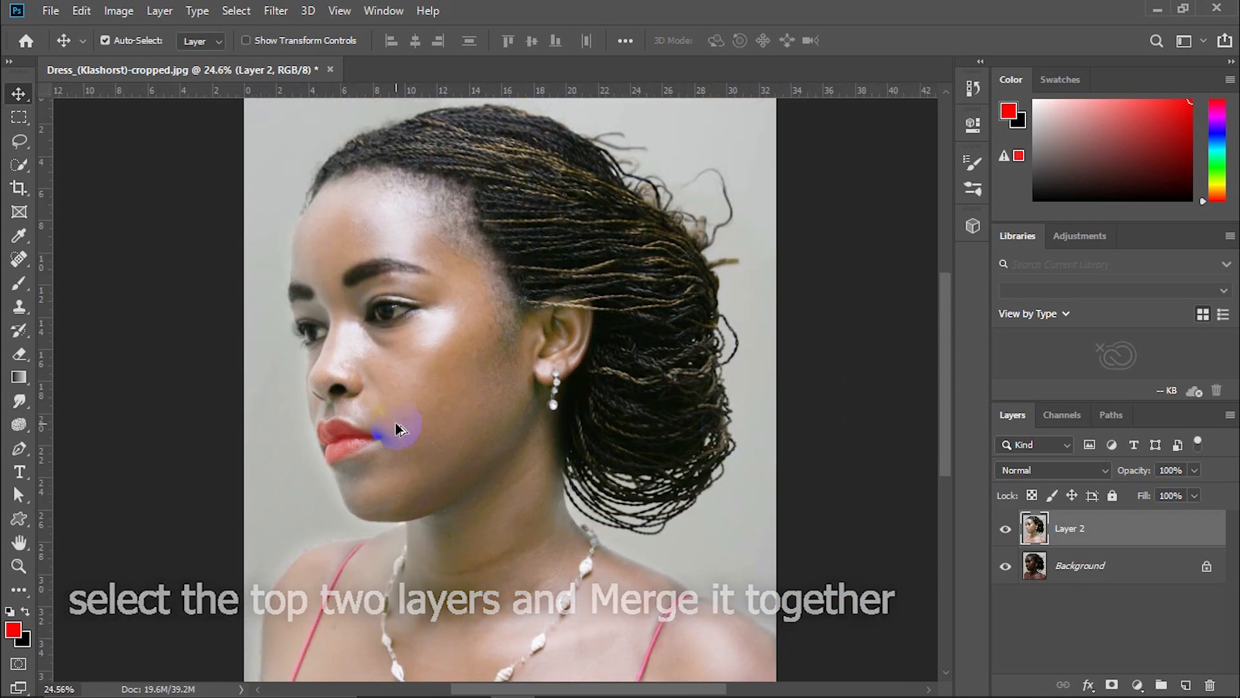
scroll(396, 428, down, 1)
scroll(396, 428, down, 1)
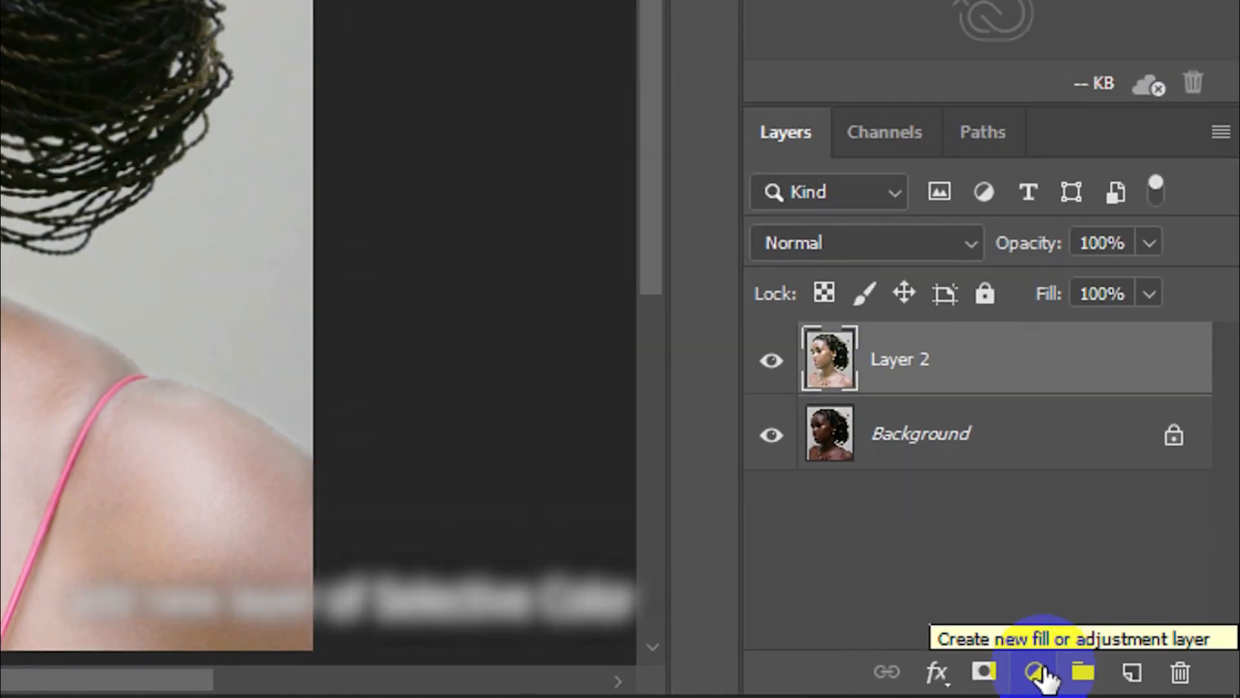
click(1138, 685)
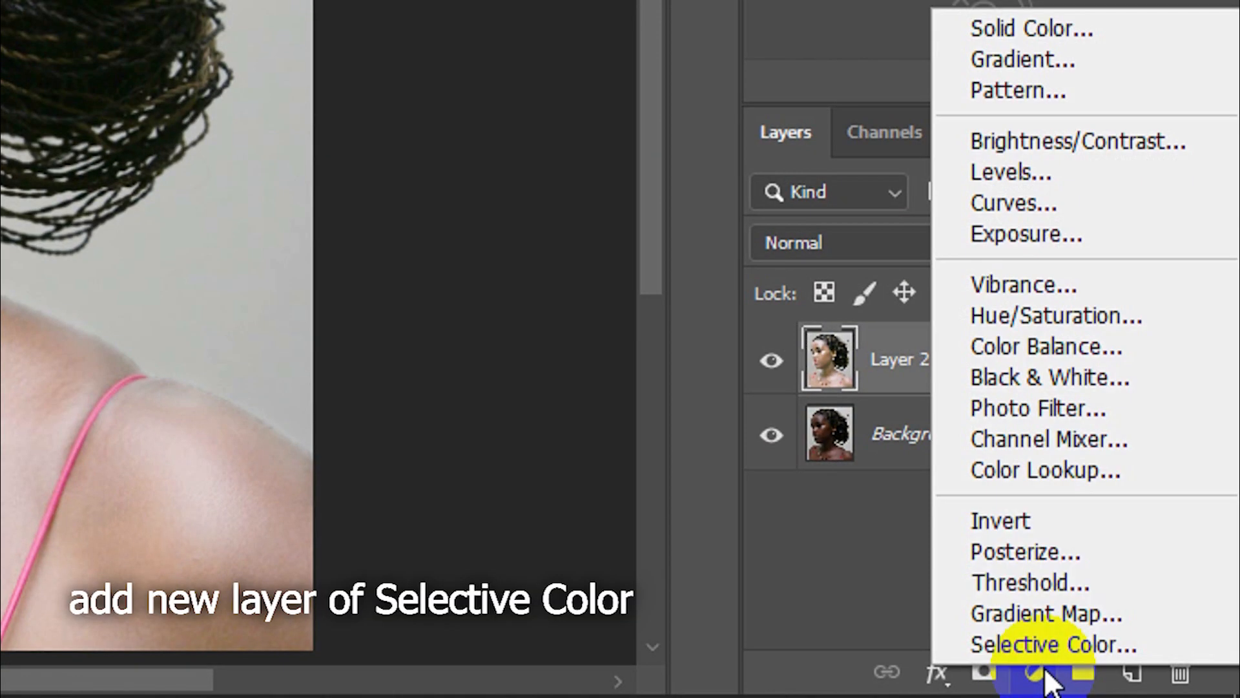
click(1147, 649)
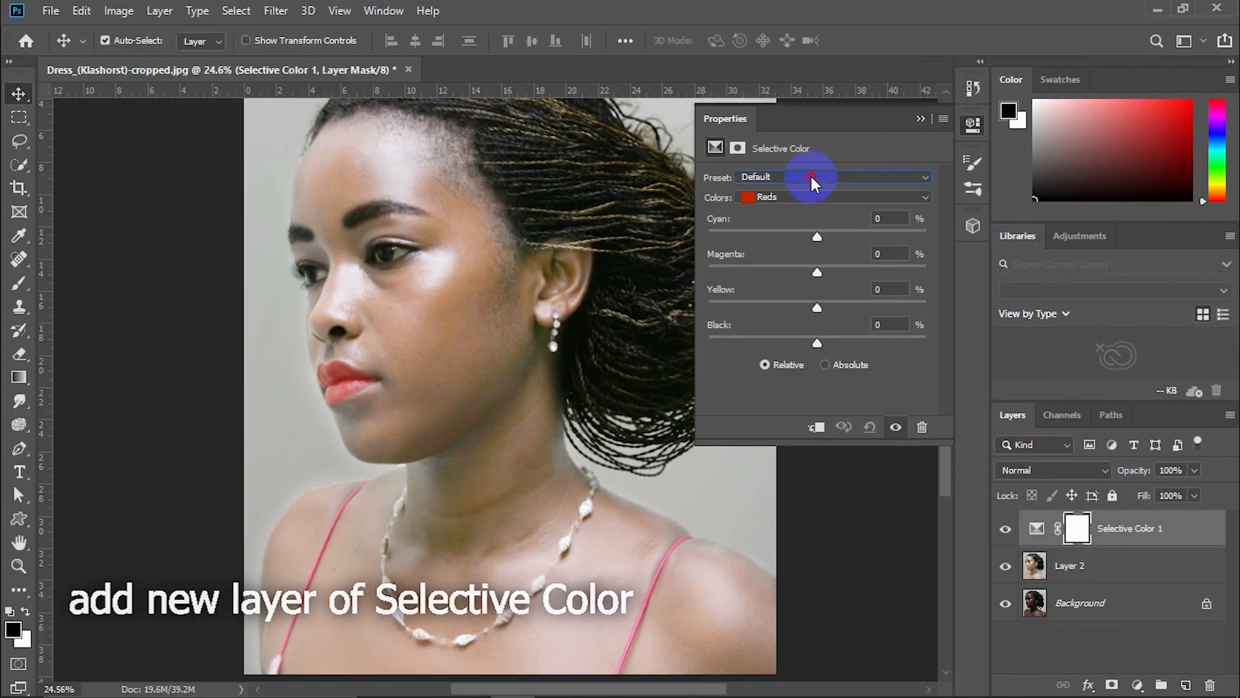
For the Whites in Selective Color, set Cyan to -33% and Magenta to -15%, and adjust Yellow.
click(784, 197)
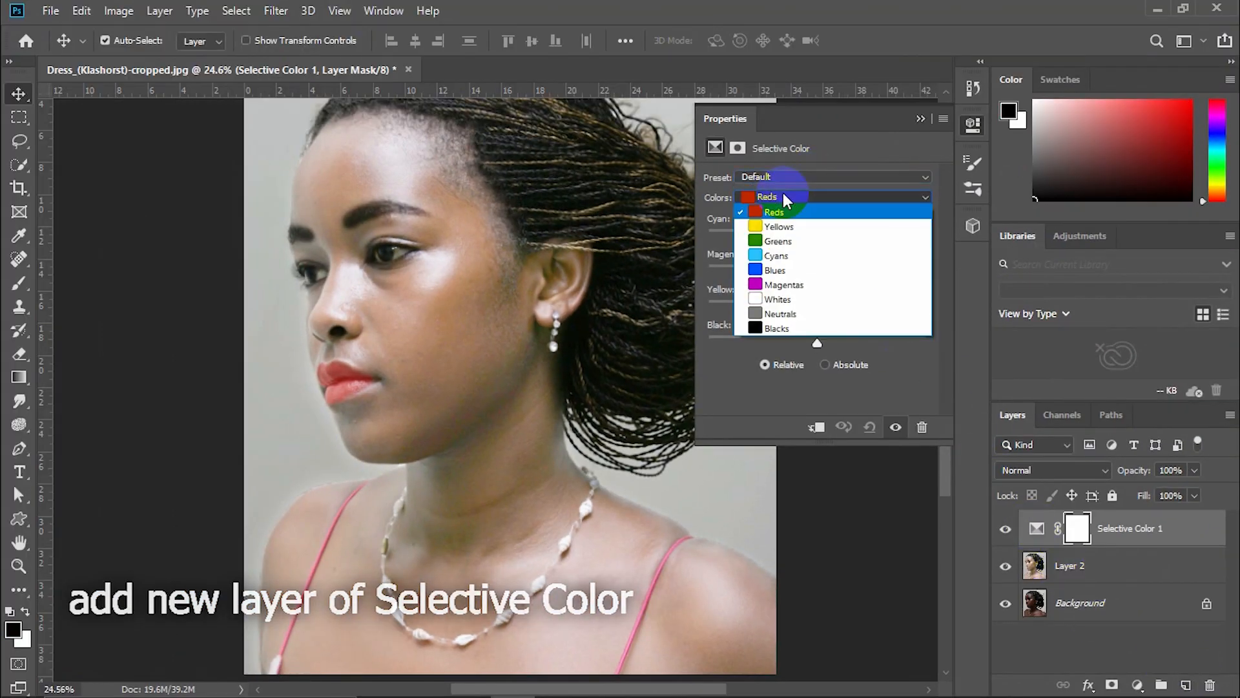
click(769, 300)
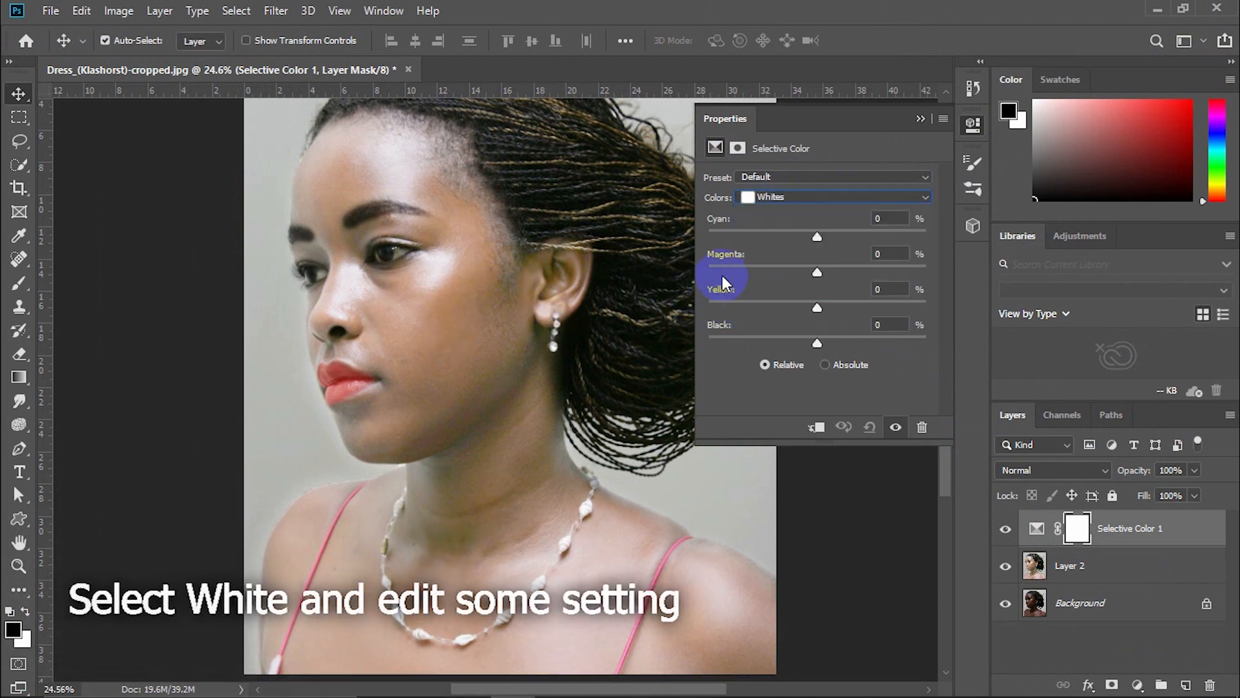
drag(746, 237, 780, 266)
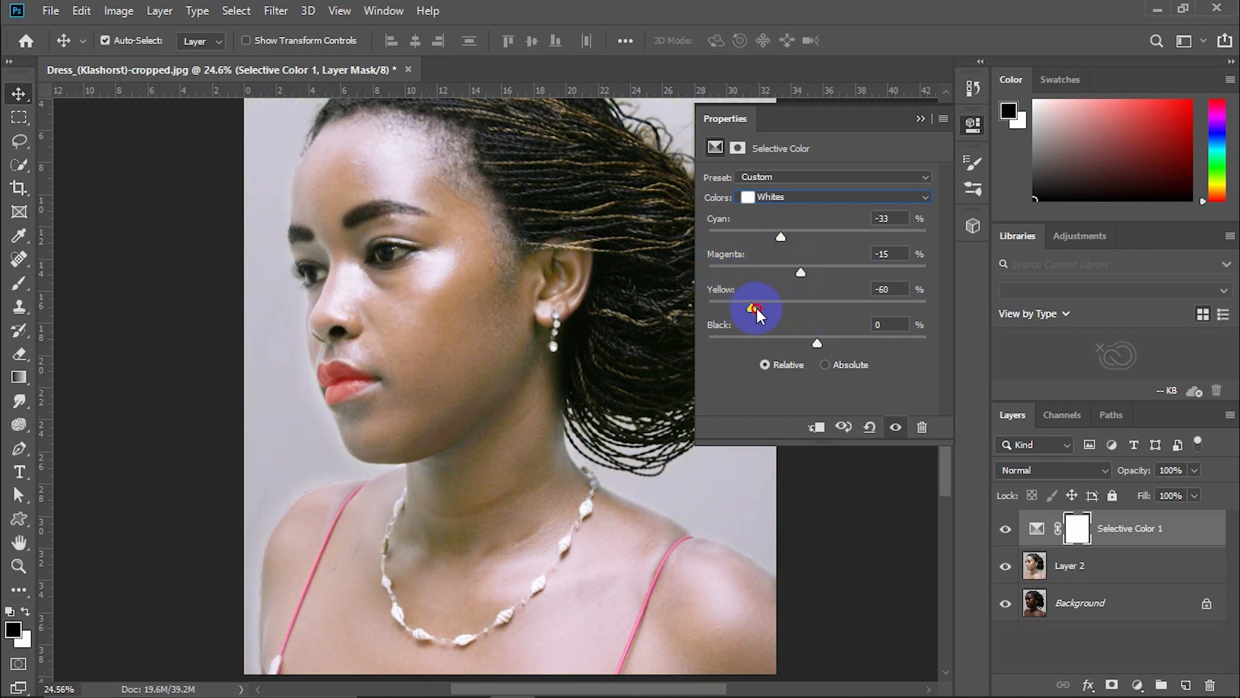
drag(821, 306, 954, 302)
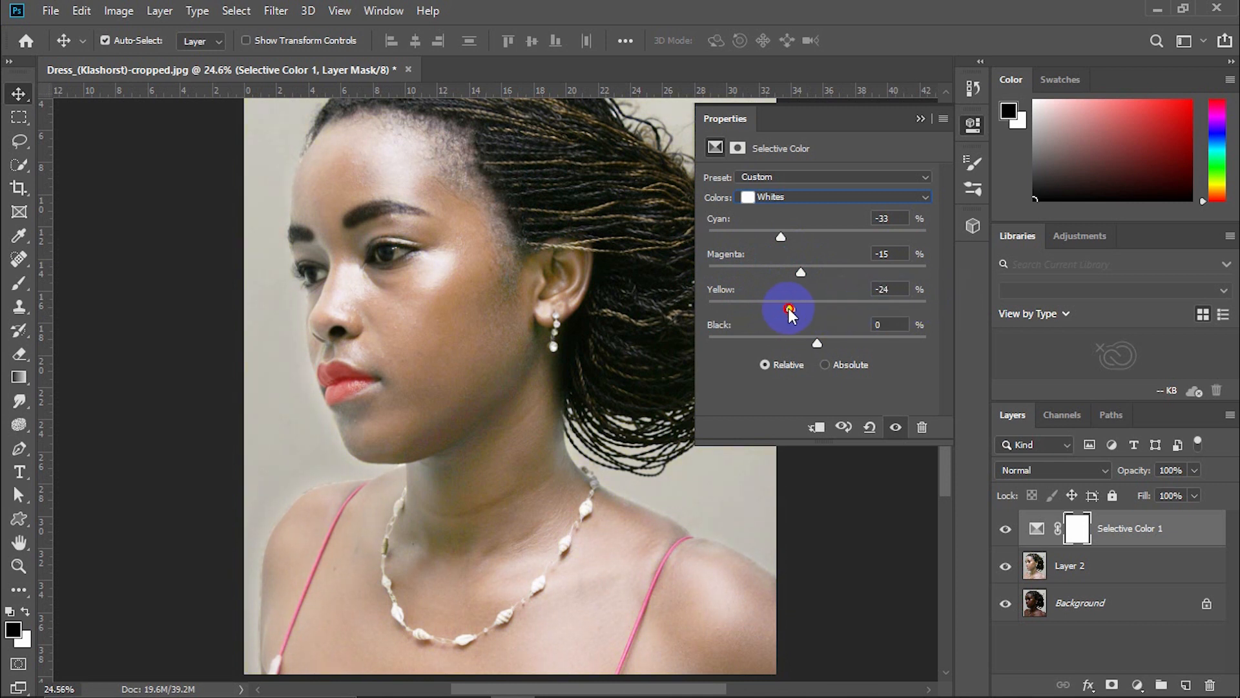
drag(789, 311, 700, 318)
click(973, 125)
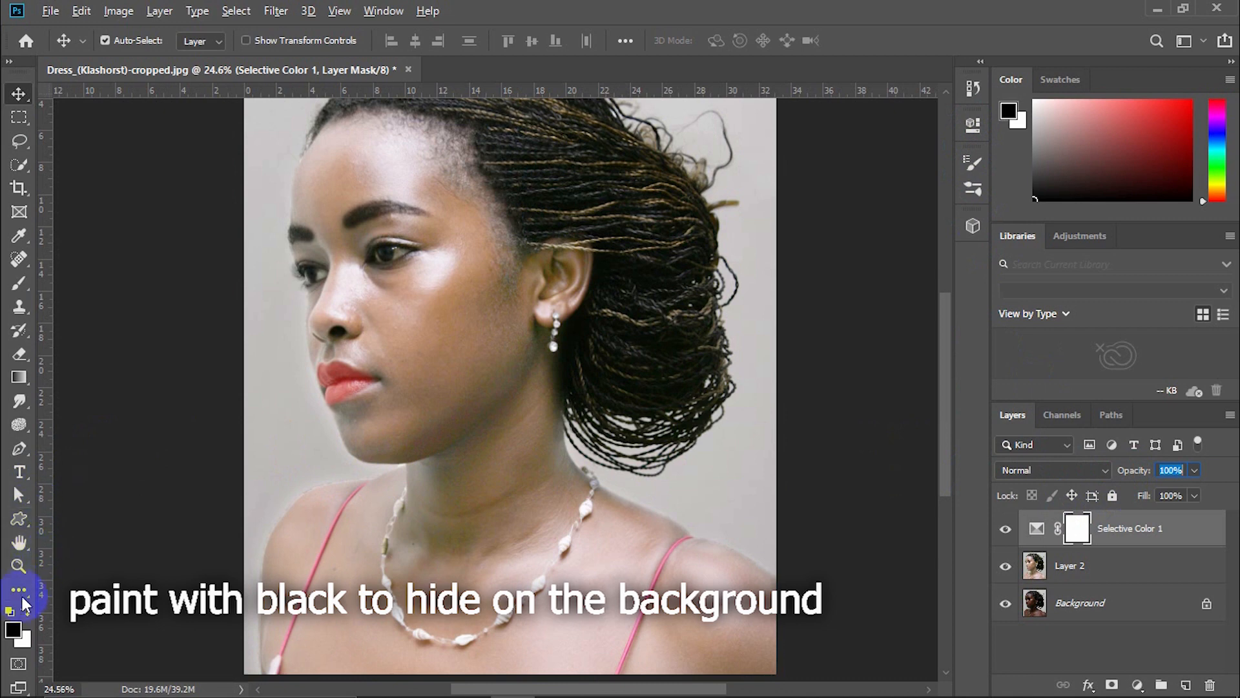
Paint black over the background on the Selective Color 1 mask with a 500 px brush at 55% opacity.
click(20, 283)
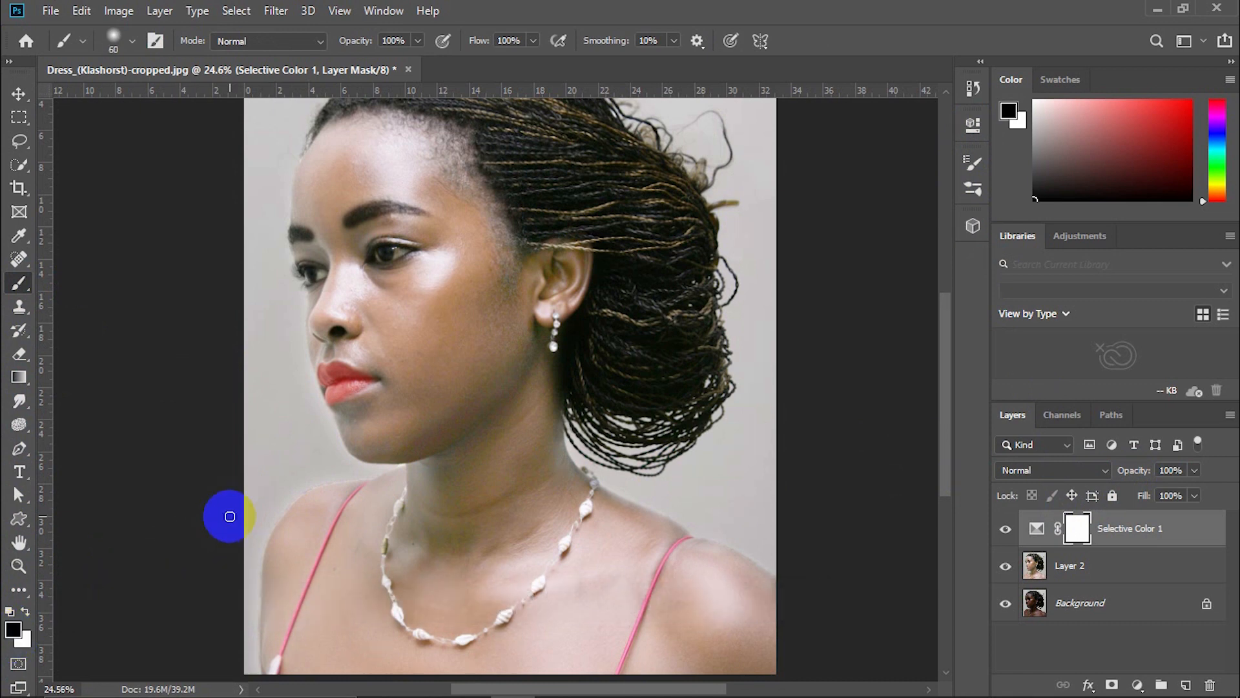
key(bracketright)
key(bracketright)
key(bracketright)
key(bracketright)
key(bracketright)
key(bracketright)
key(bracketright)
key(bracketright)
key(bracketright)
key(bracketright)
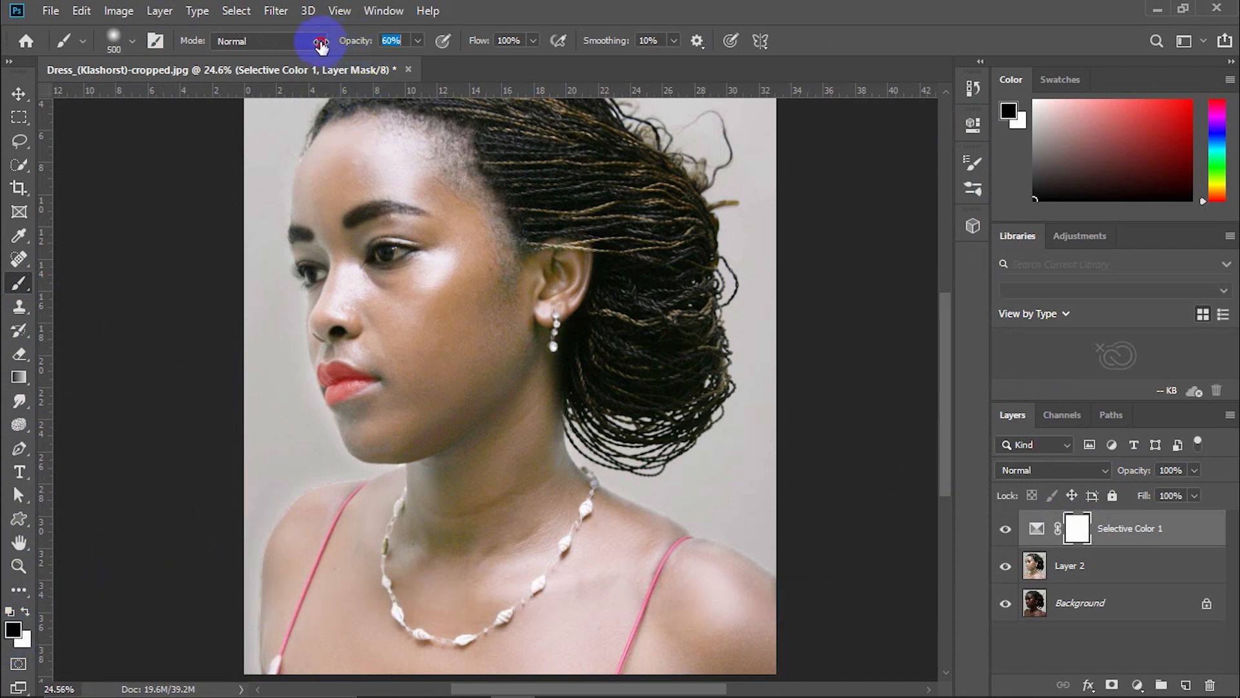
scroll(349, 429, down, 3)
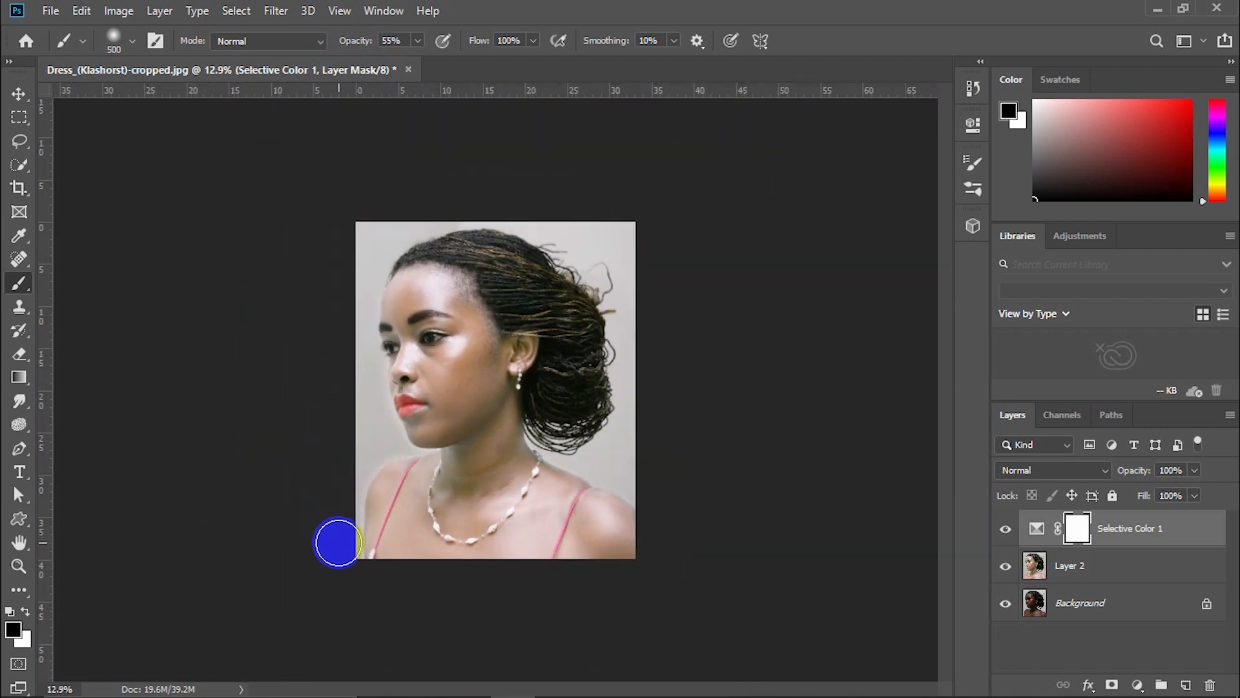
scroll(339, 542, up, 2)
click(243, 626)
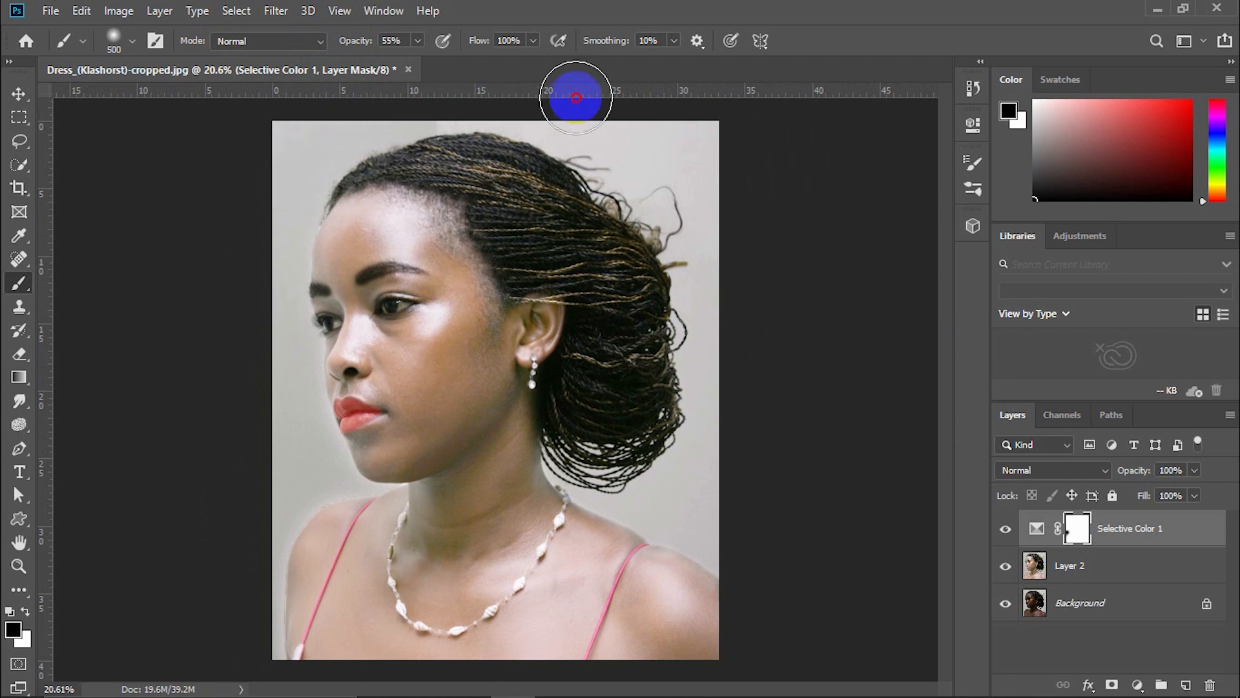
drag(706, 490, 673, 507)
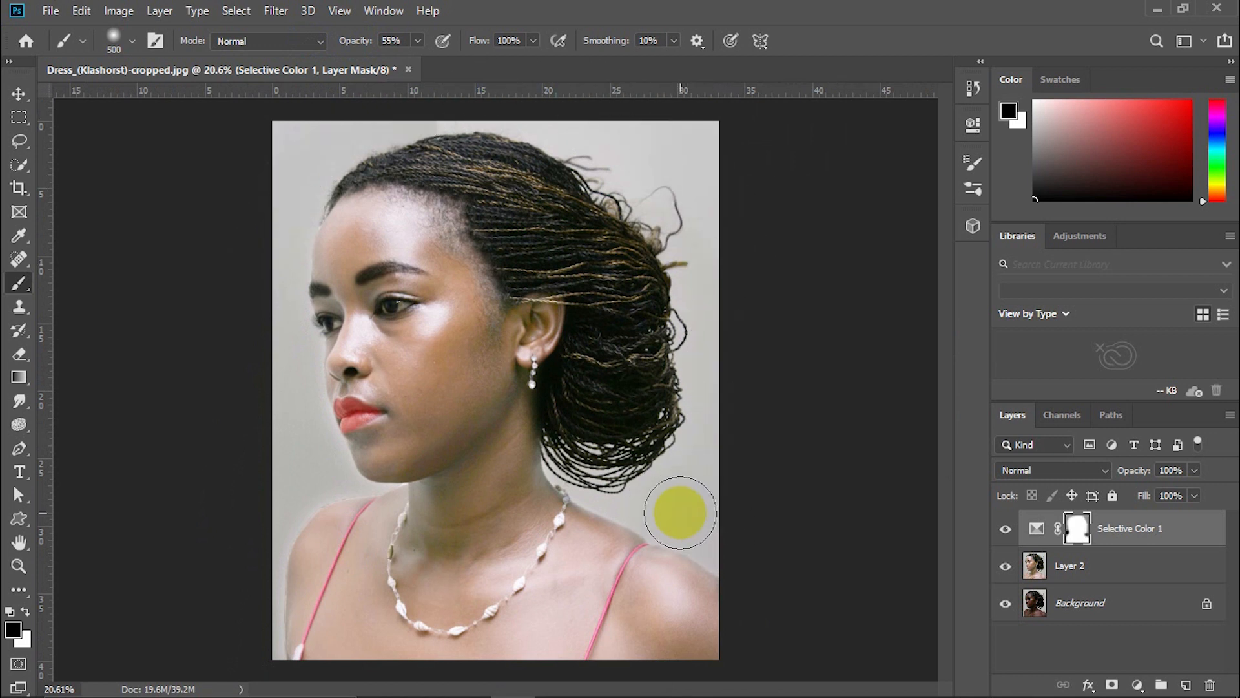
mouse_move(708, 338)
mouse_down()
mouse_move(602, 130)
mouse_move(362, 108)
mouse_move(246, 261)
mouse_move(277, 440)
mouse_move(326, 476)
mouse_move(285, 504)
mouse_move(258, 575)
mouse_move(257, 643)
mouse_move(287, 511)
mouse_move(289, 391)
mouse_move(339, 479)
mouse_move(306, 453)
mouse_move(282, 331)
mouse_move(300, 191)
mouse_move(494, 130)
mouse_move(678, 281)
mouse_move(681, 473)
mouse_move(591, 475)
mouse_move(715, 541)
mouse_move(620, 493)
mouse_up()
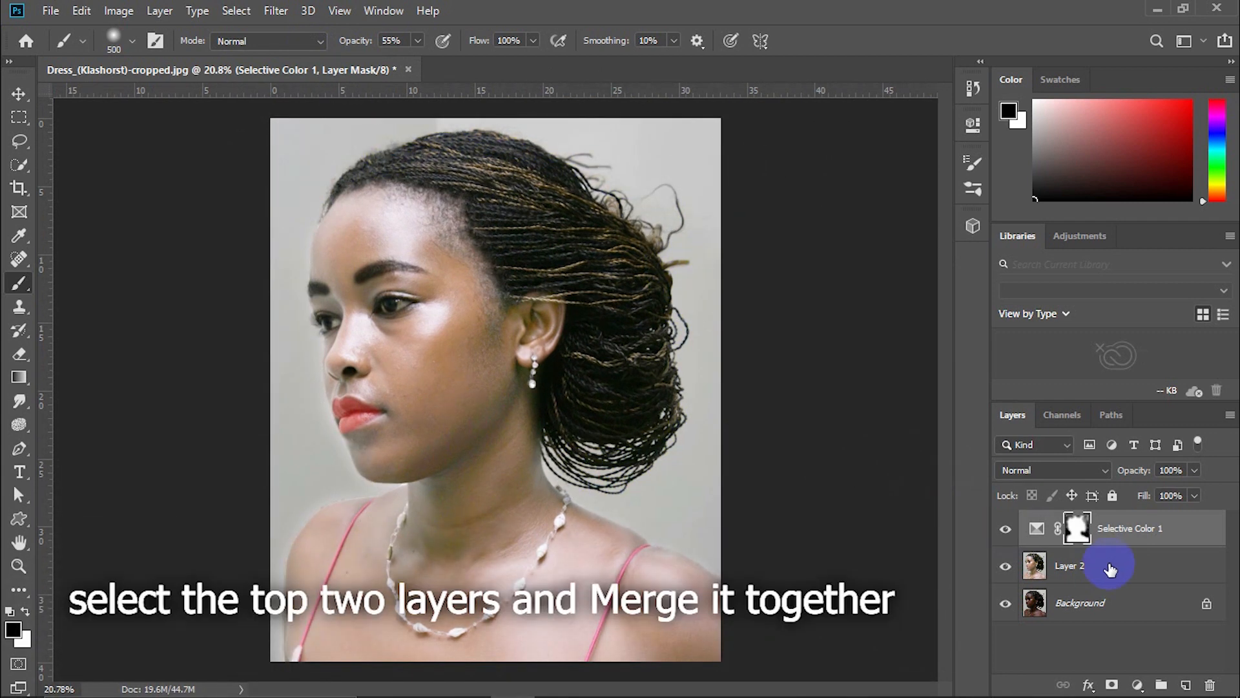
Select Selective Color 1 together with Layer 2 and merge them into one layer.
shift+click(1110, 565)
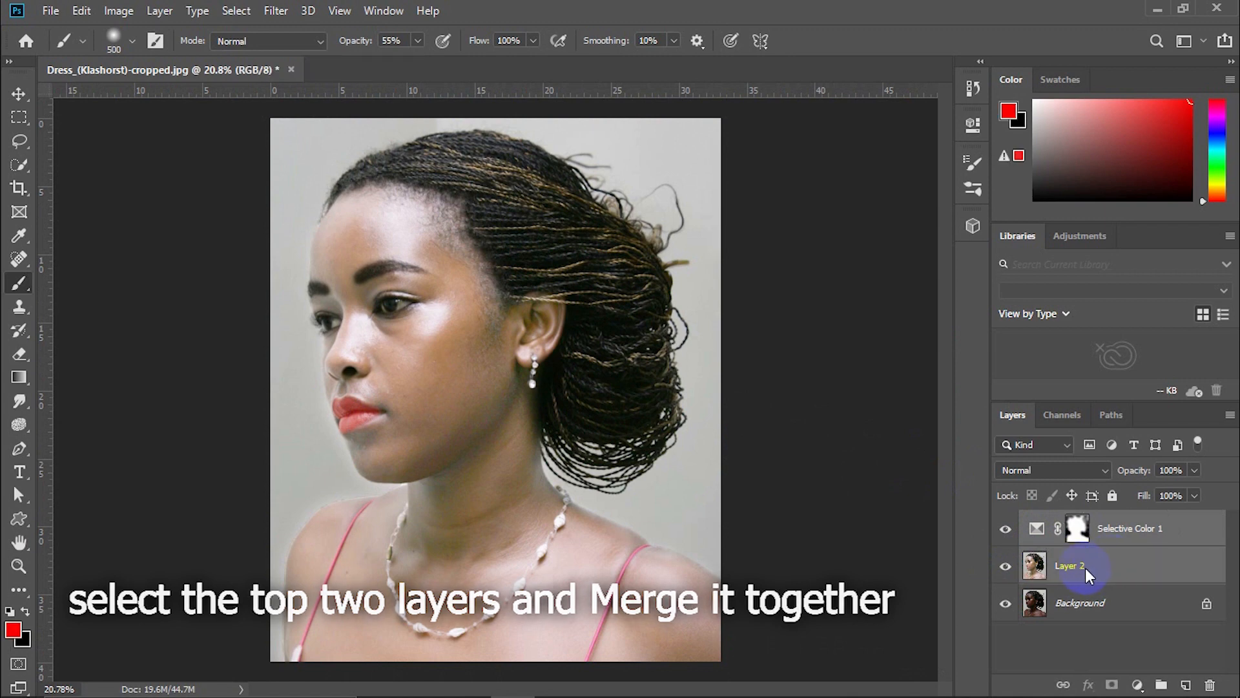
right_click(1083, 566)
click(936, 538)
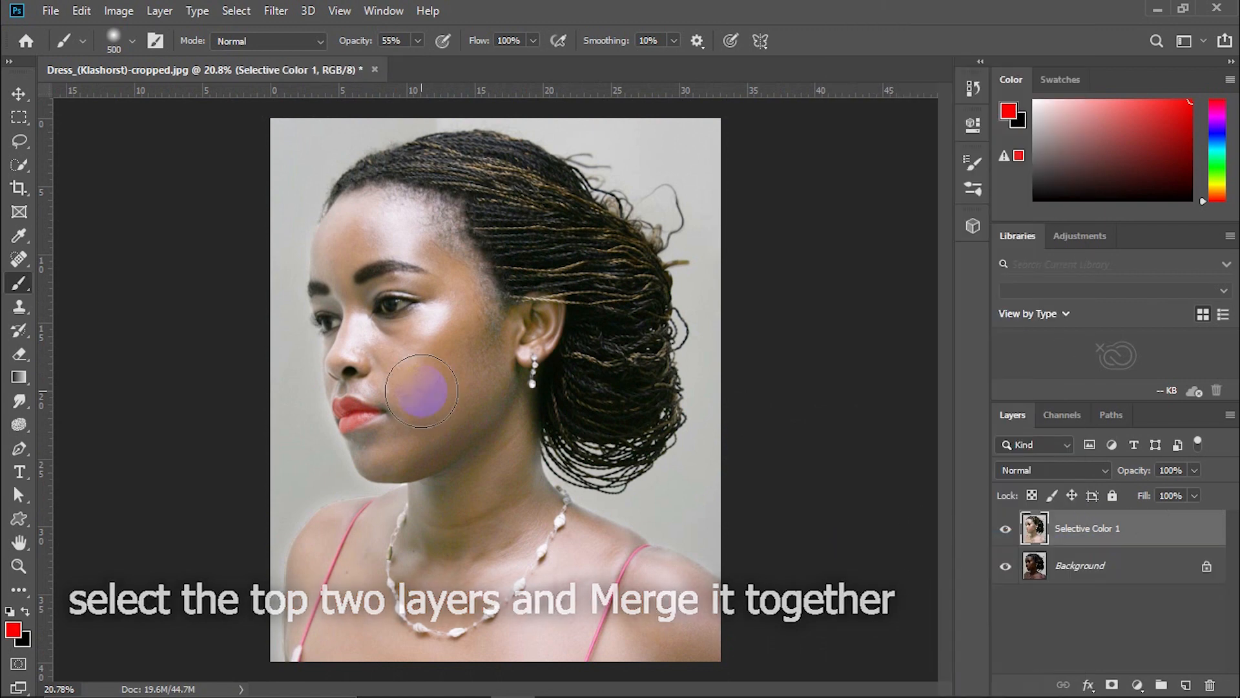
Open the Camera Raw Filter on the merged layer, apply Auto tone, and set Temperature to +8 and Tint to +9.
scroll(422, 391, up, 1)
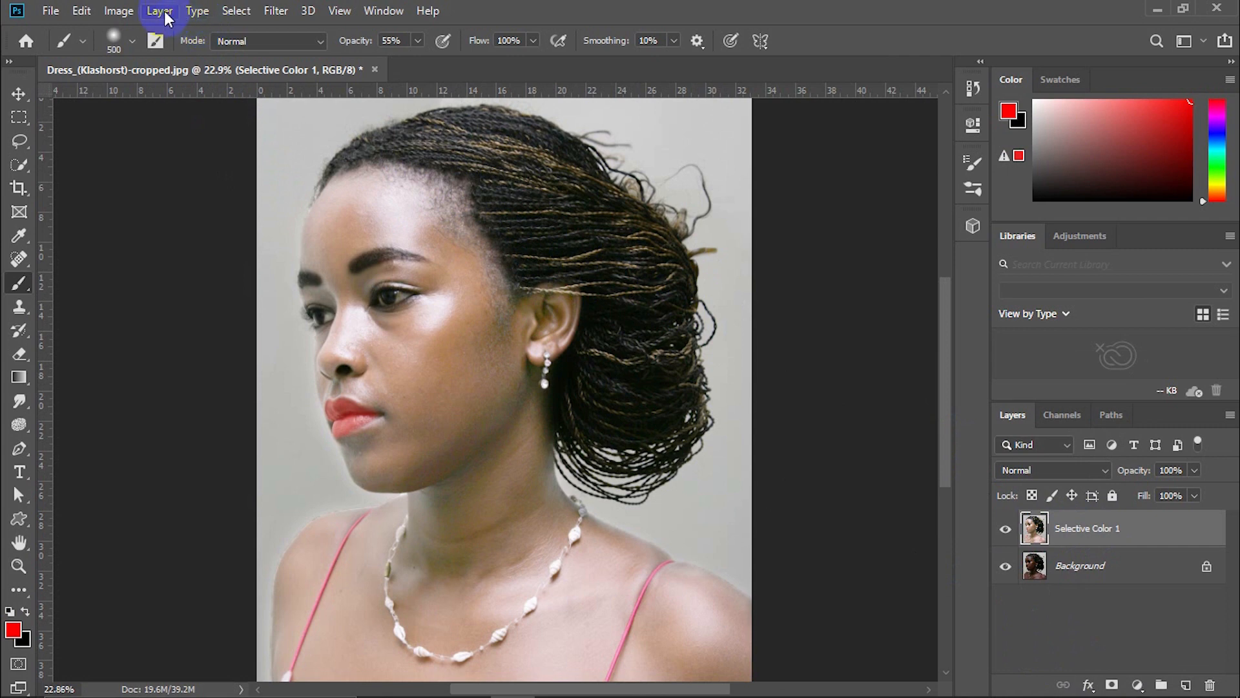
click(273, 13)
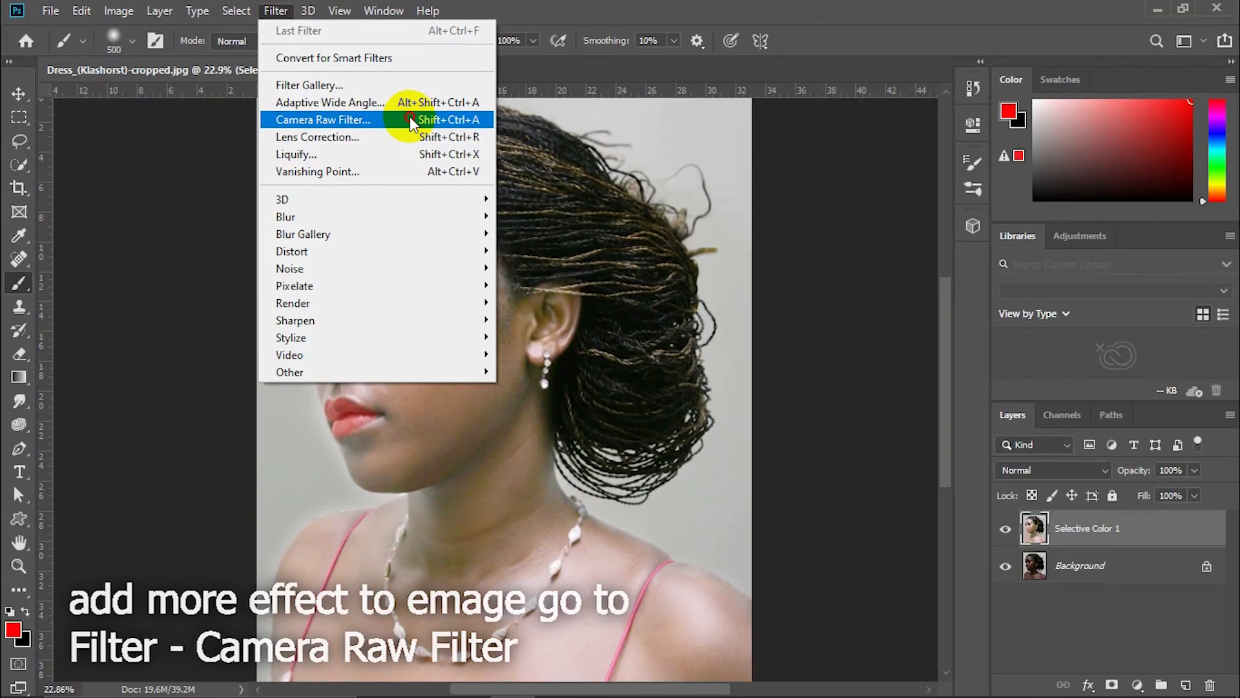
click(636, 234)
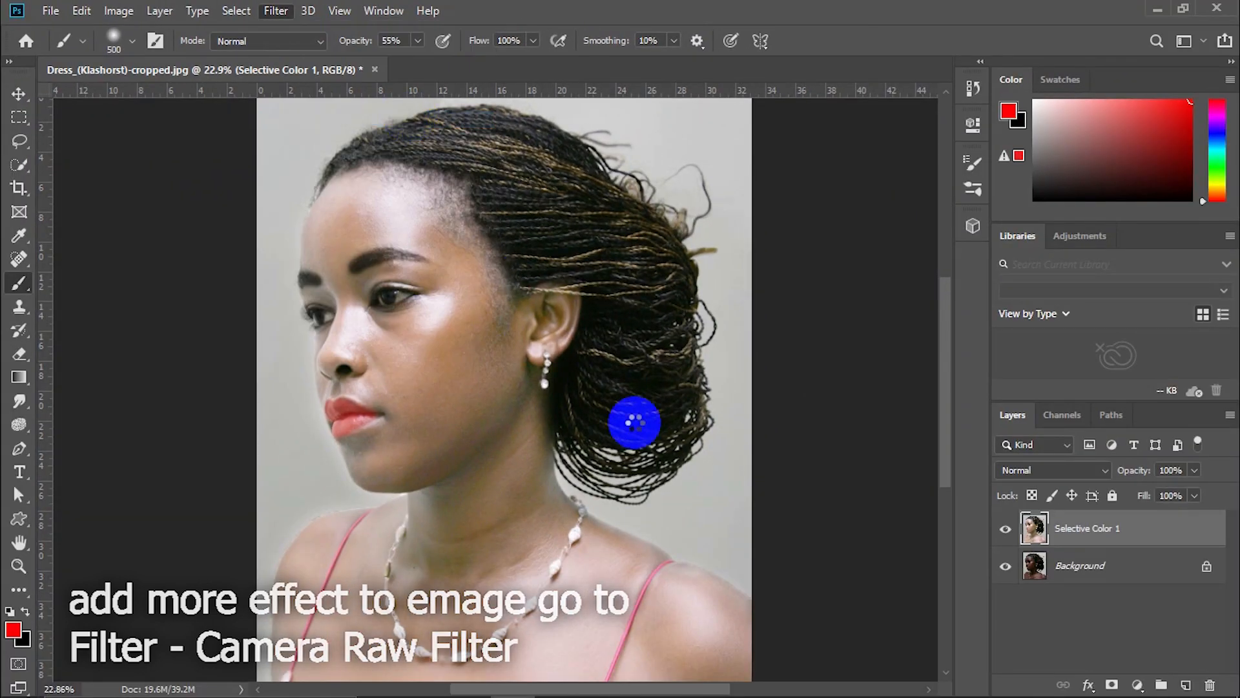
key(ctrl+shift+a)
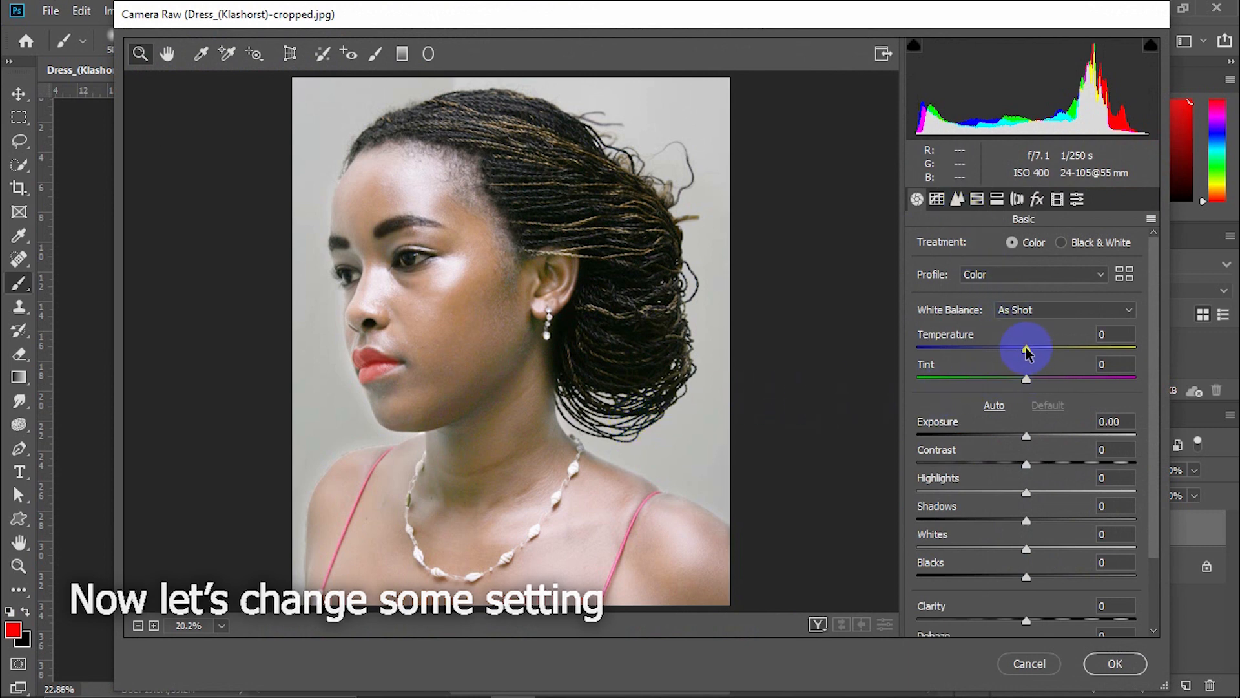
drag(1028, 352, 1041, 388)
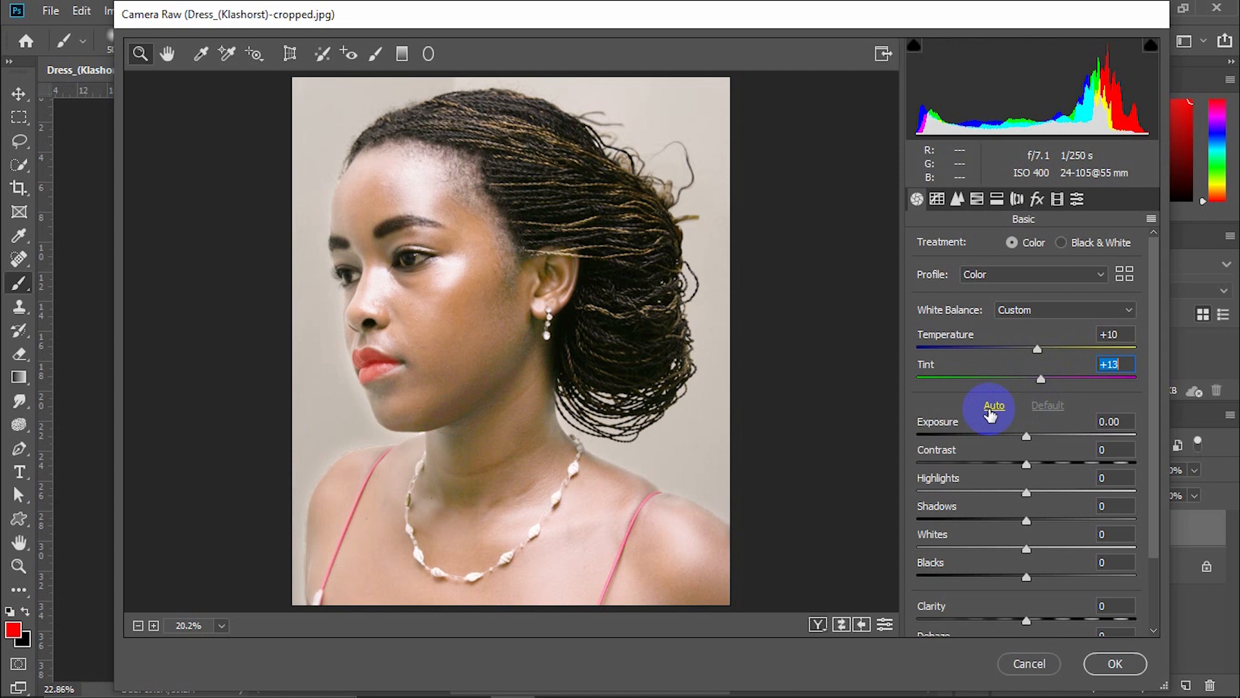
click(993, 406)
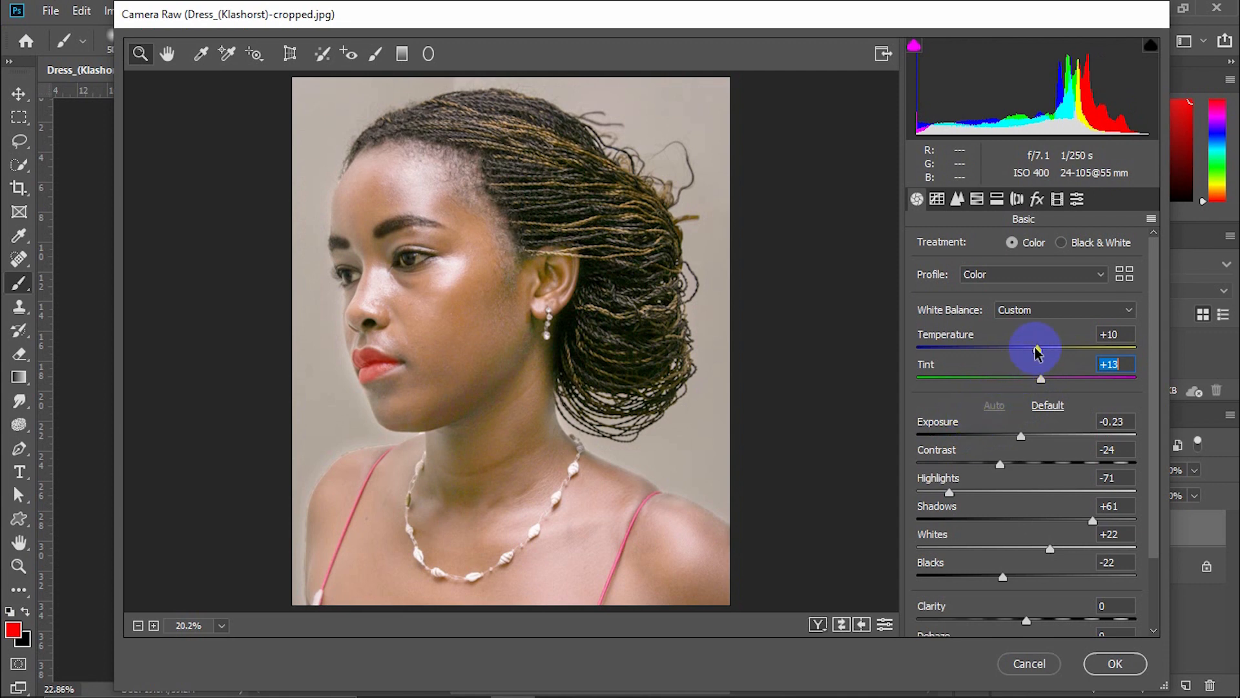
mouse_move(1036, 351)
mouse_down()
mouse_move(1033, 379)
mouse_move(1013, 380)
mouse_move(1053, 384)
mouse_move(1035, 386)
mouse_move(1035, 352)
mouse_up()
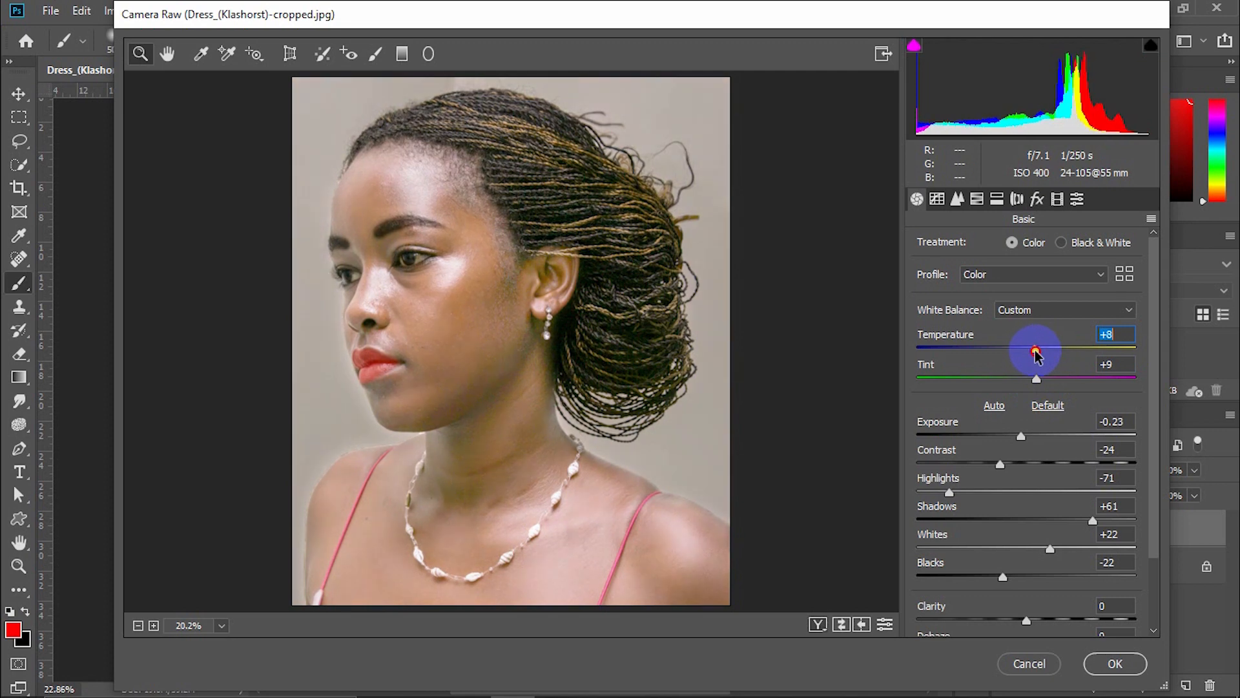
Try a Highlights Hue of 104 in Split Toning and restore its default settings.
click(996, 200)
drag(924, 272, 985, 272)
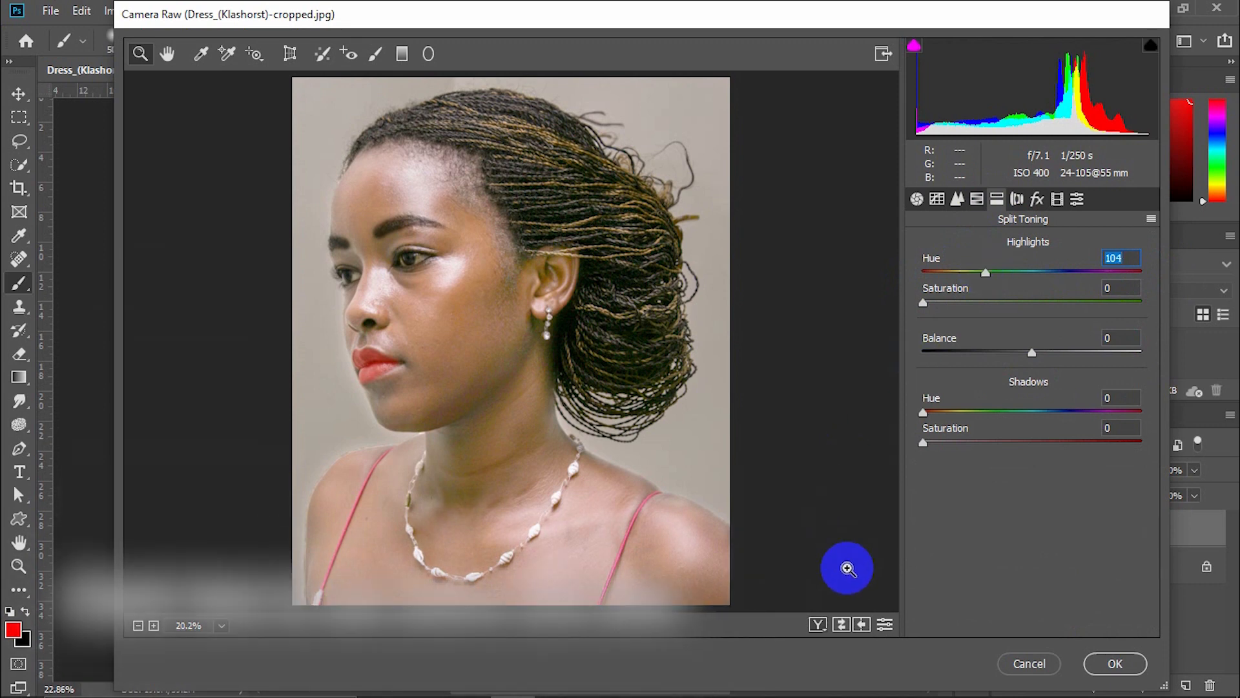
click(842, 626)
click(842, 625)
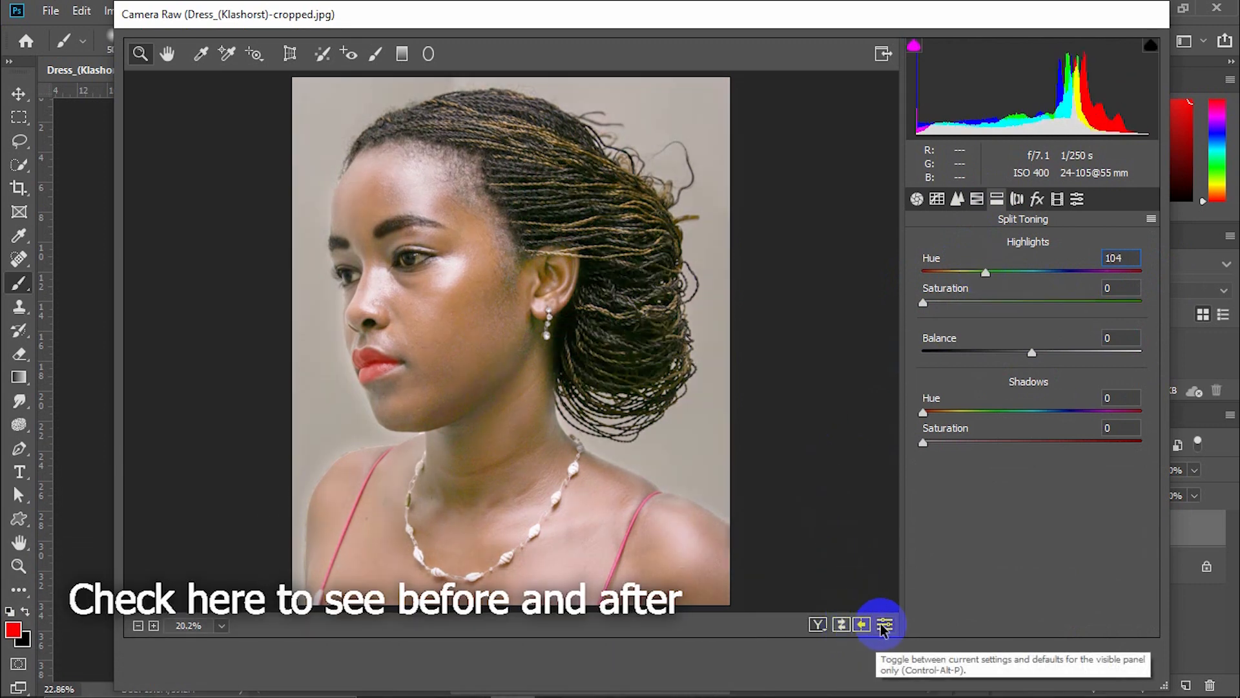
click(884, 624)
Compare the face before and after side by side, and set the Split Toning Highlights Hue to 47 and Saturation to 25.
click(824, 625)
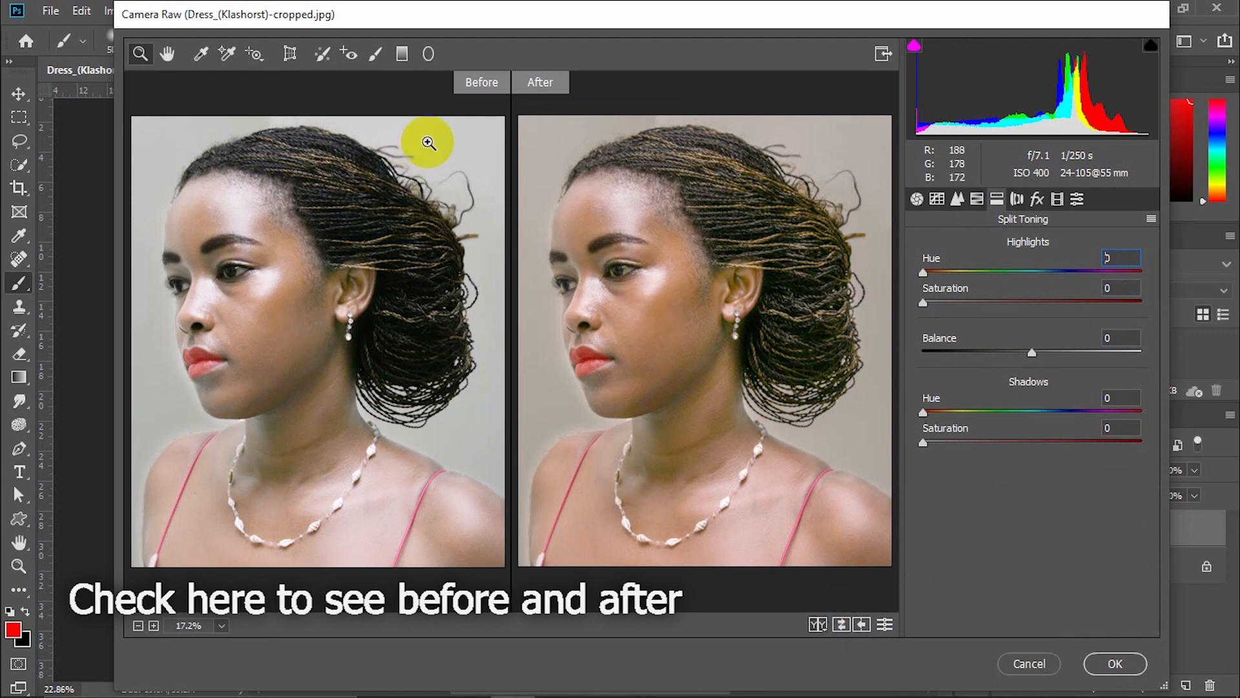
click(373, 234)
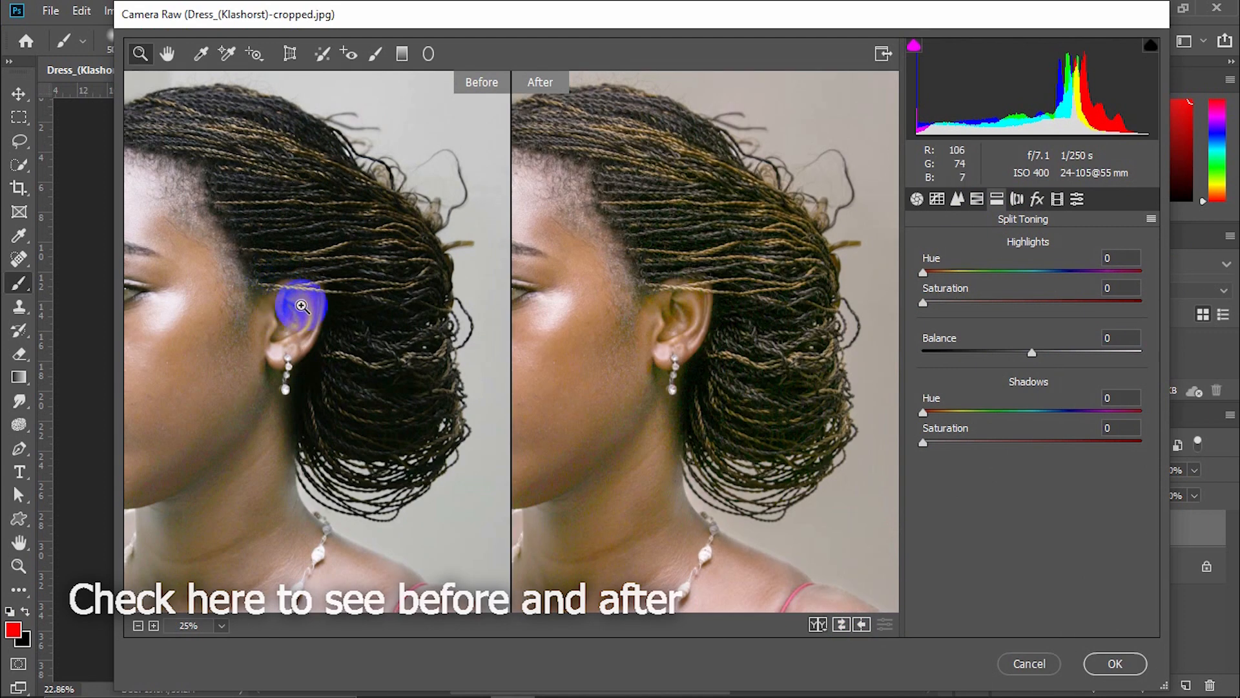
drag(316, 307, 484, 277)
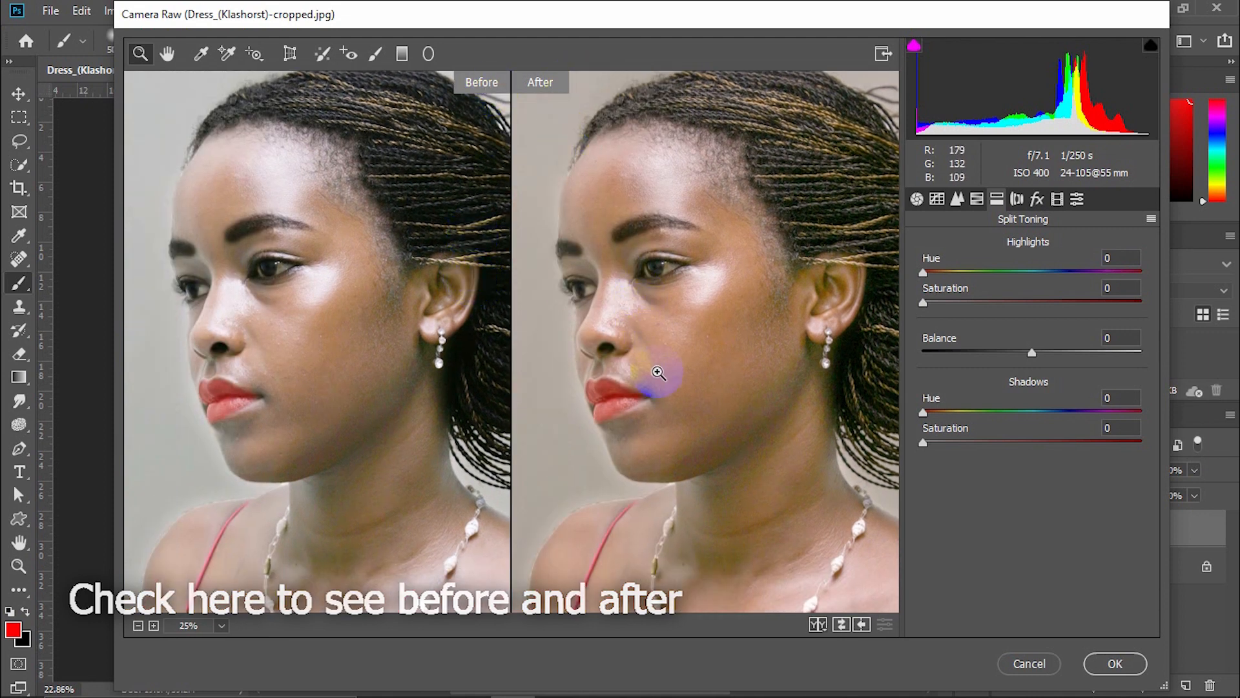
drag(940, 272, 979, 305)
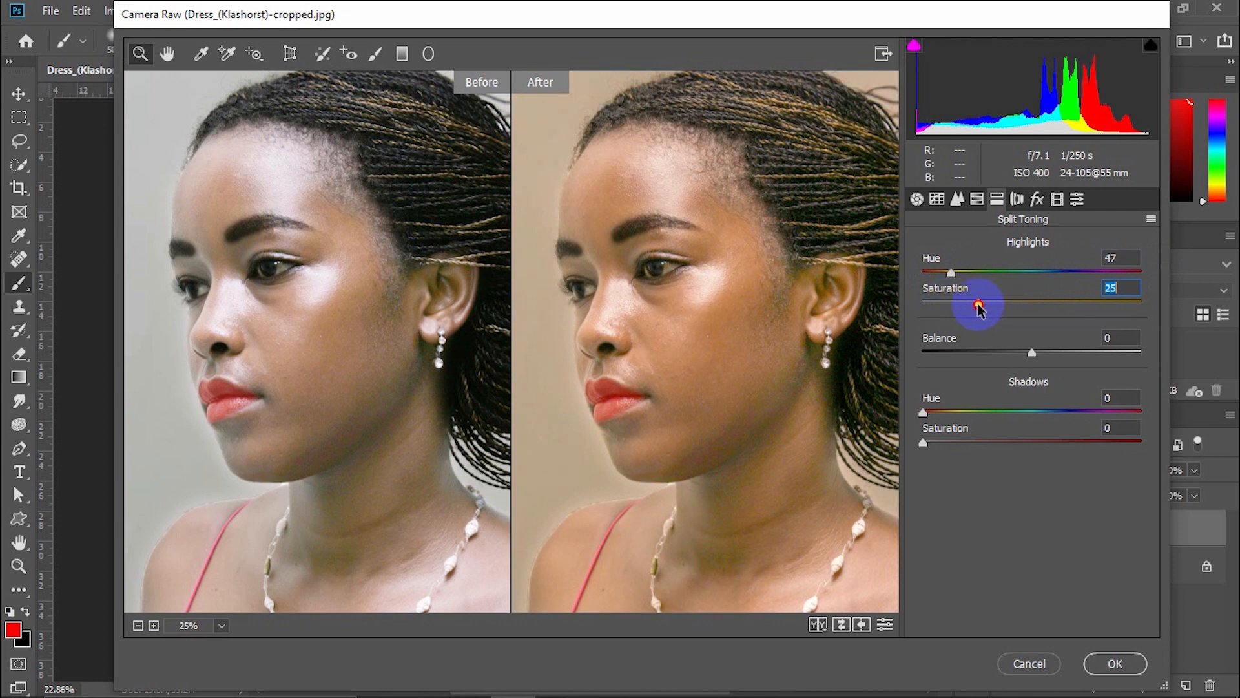
Apply the Light Sharpening preset and the Natural Color preset, and commit the Camera Raw Filter.
click(1077, 199)
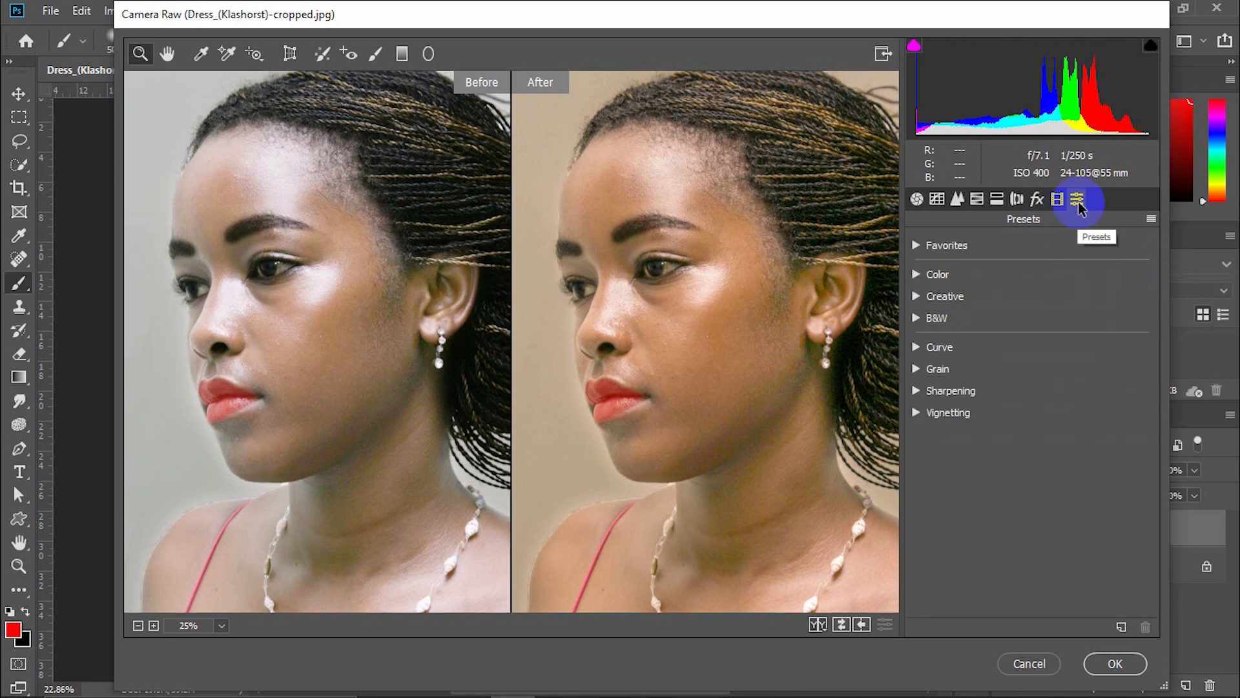
click(919, 390)
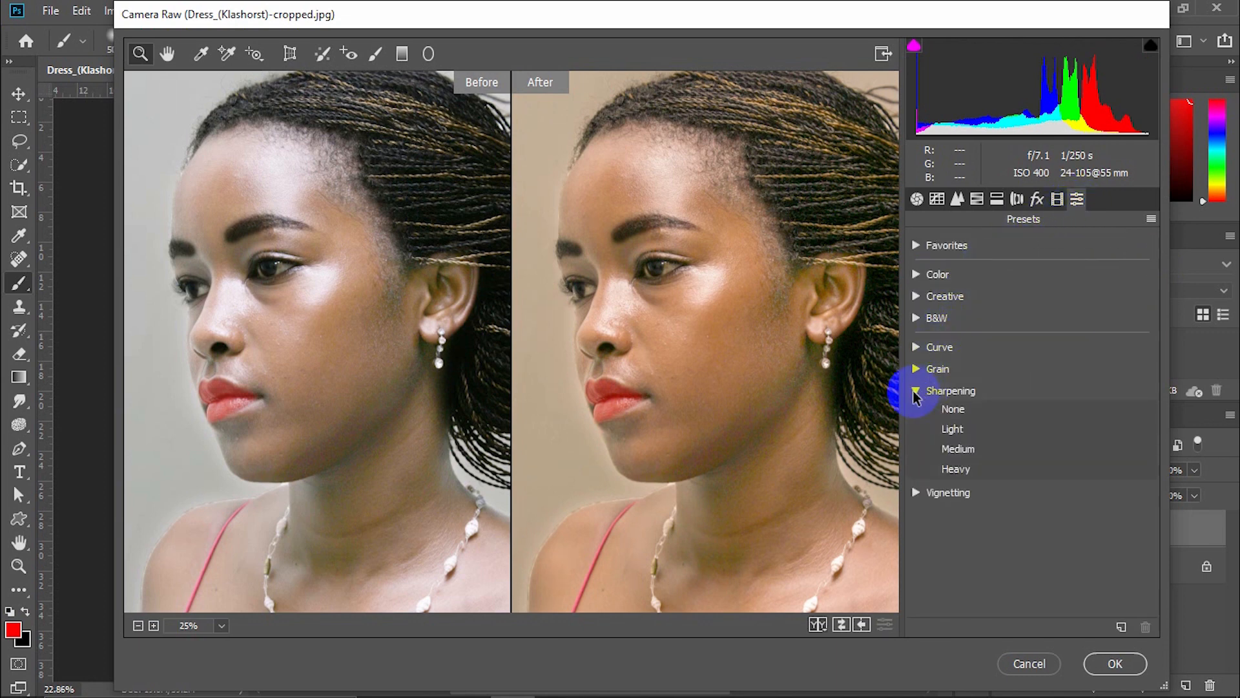
click(960, 430)
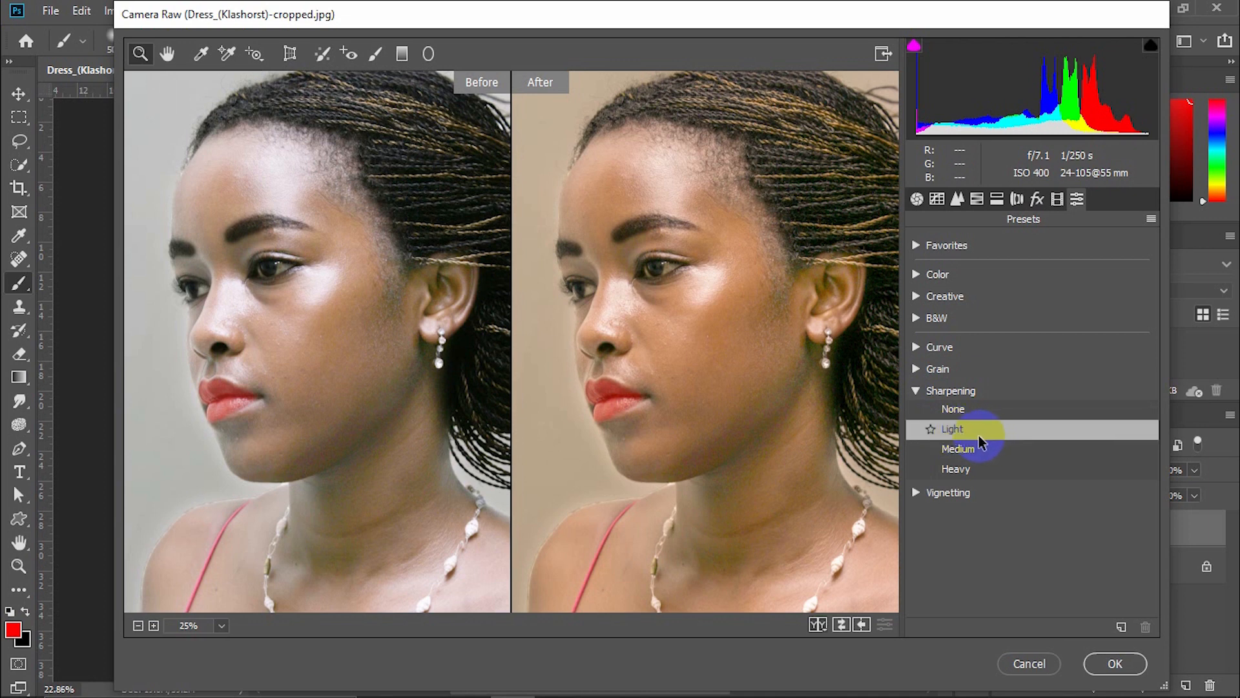
click(943, 432)
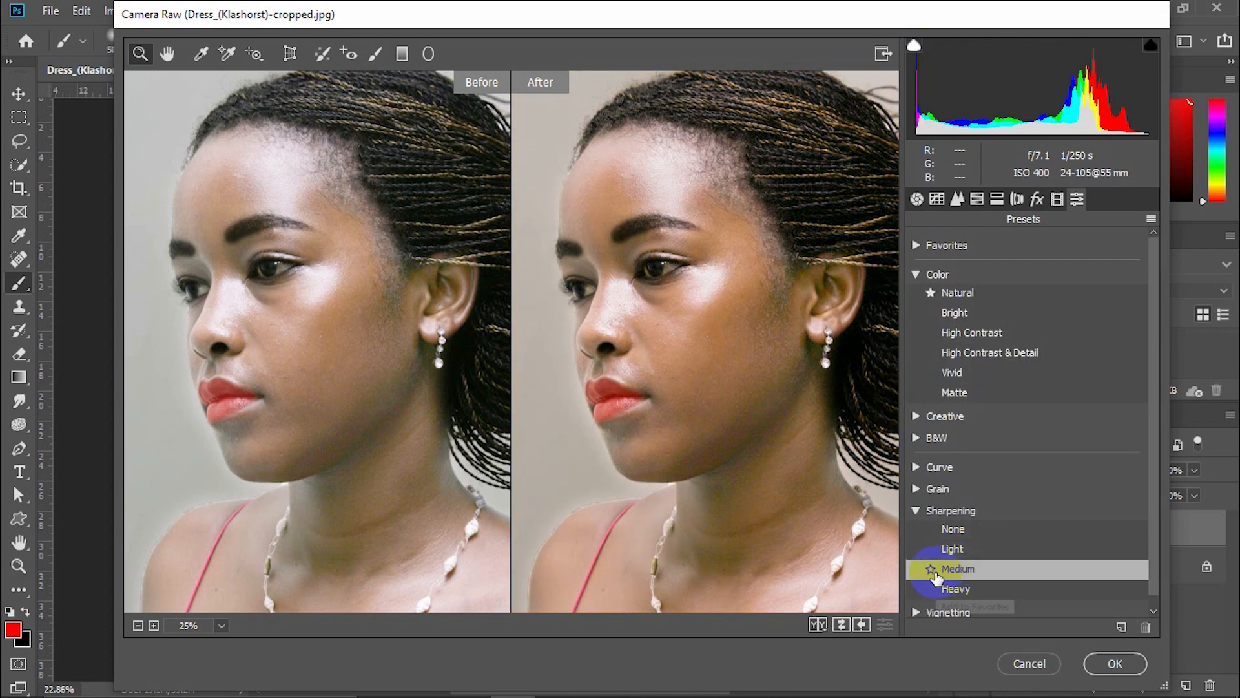
click(1111, 664)
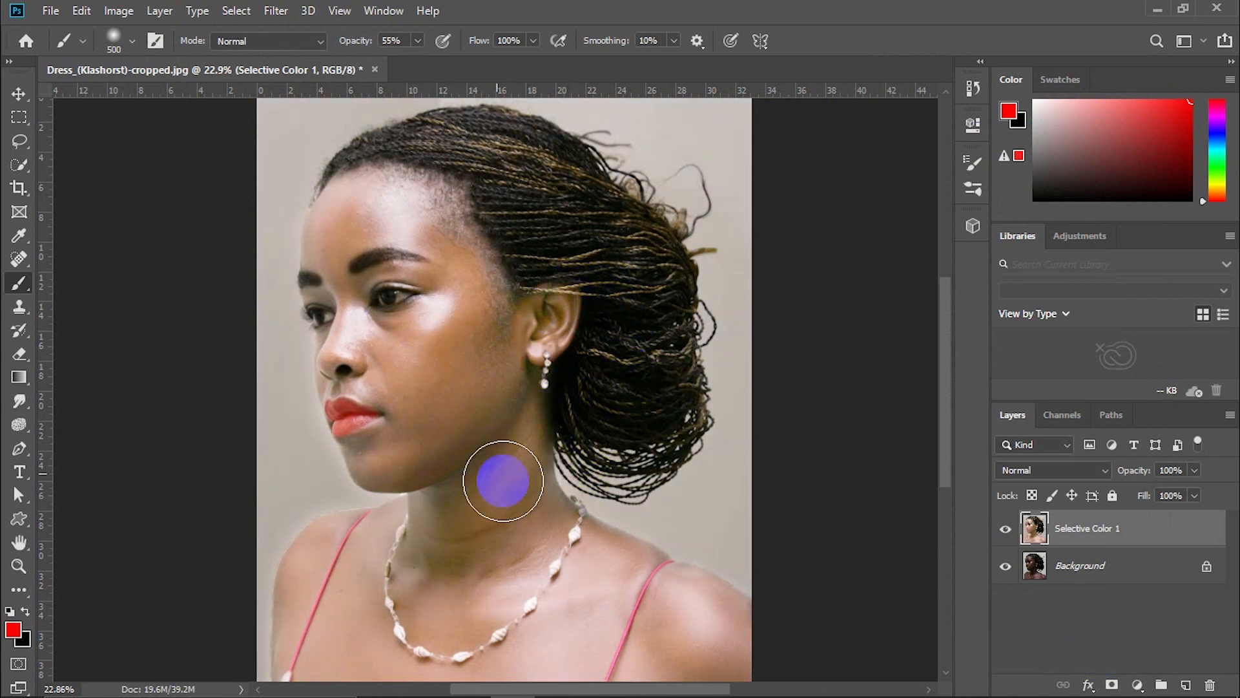
Toggle the visibility of the Selective Color 1 layer to compare the retouched portrait with the original.
click(1006, 530)
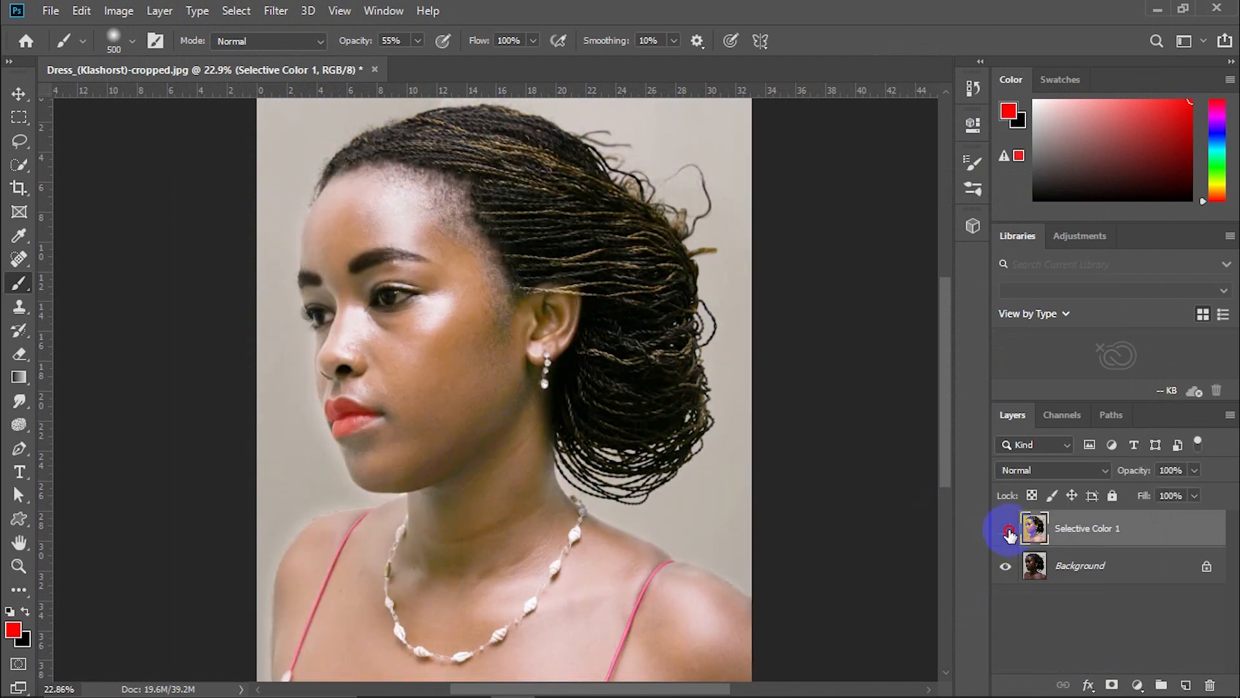
click(1007, 531)
click(1008, 532)
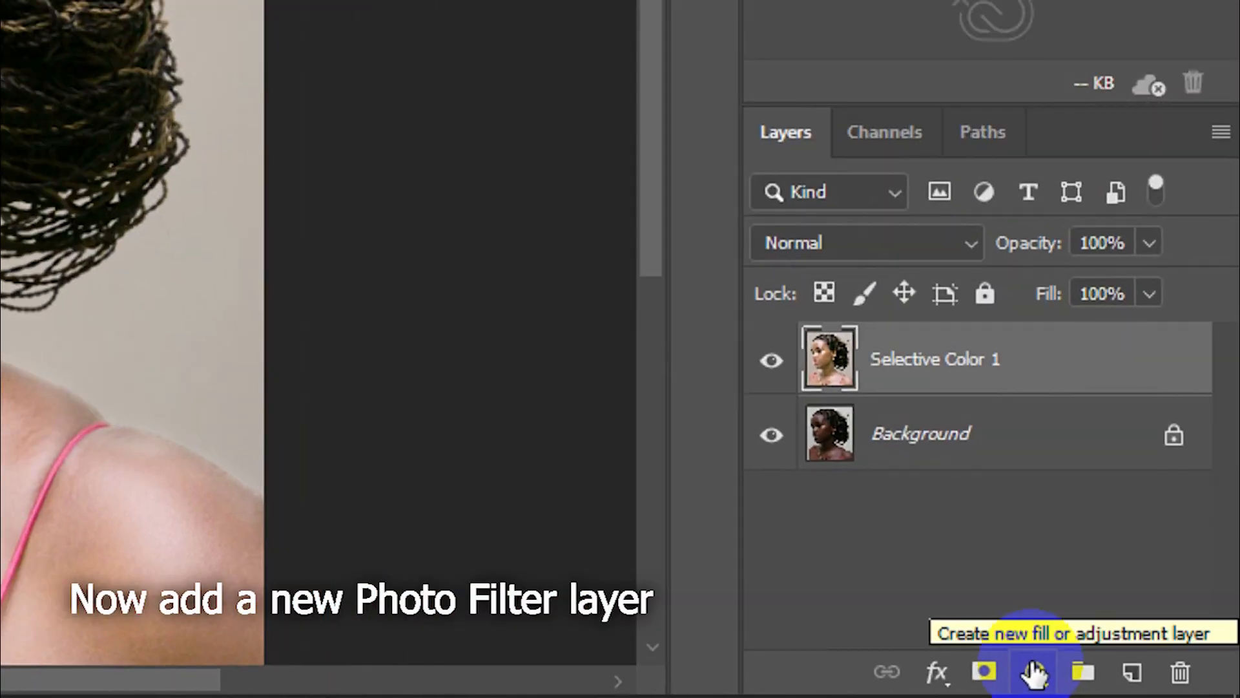
Add a Photo Filter adjustment layer, try Warming Filter (LBA), and choose Warming Filter (81).
click(1137, 684)
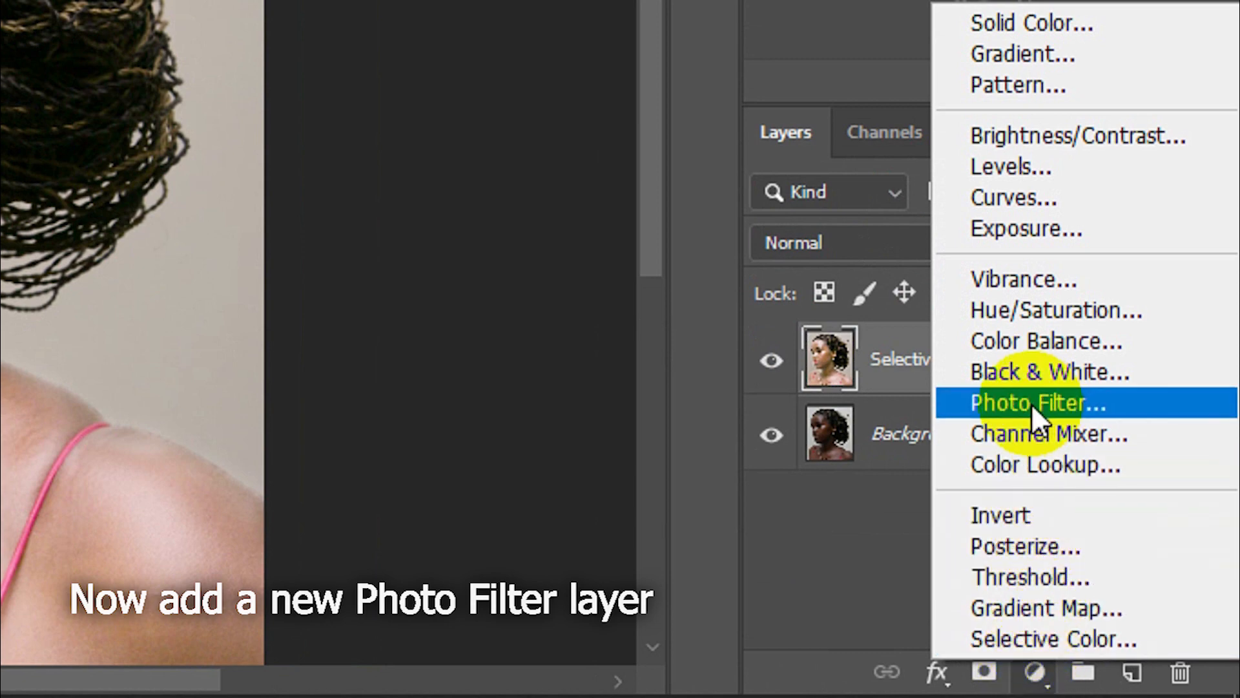
click(1039, 401)
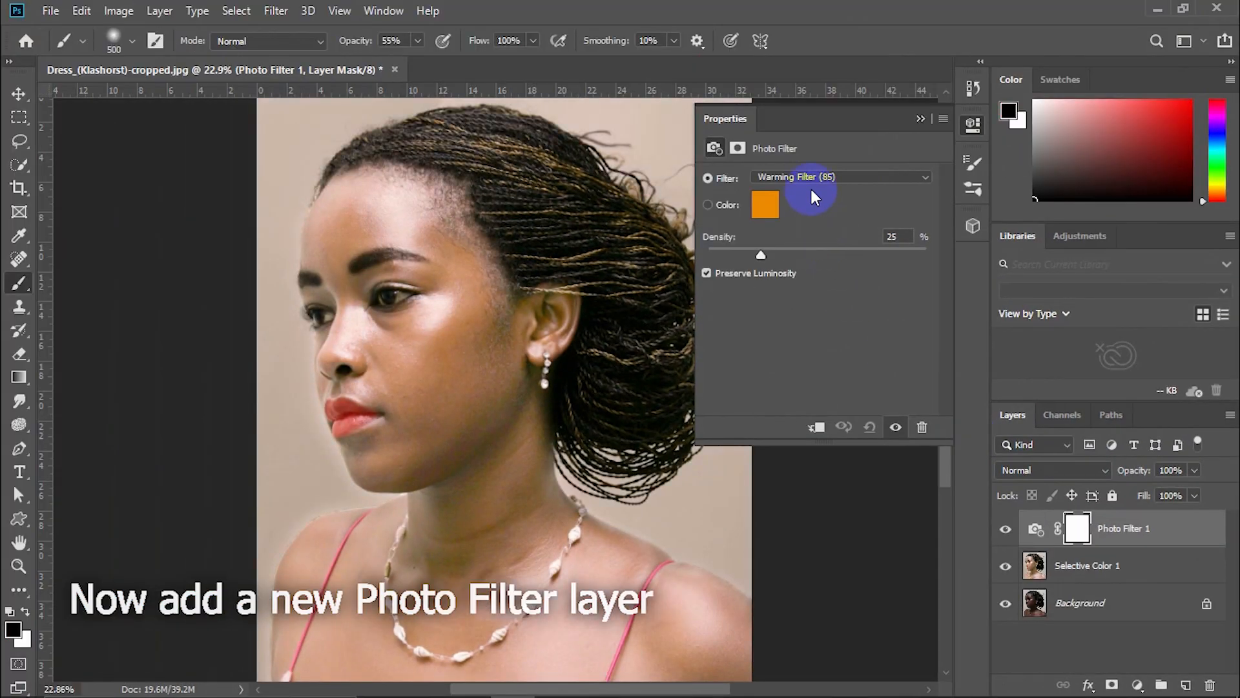
click(811, 179)
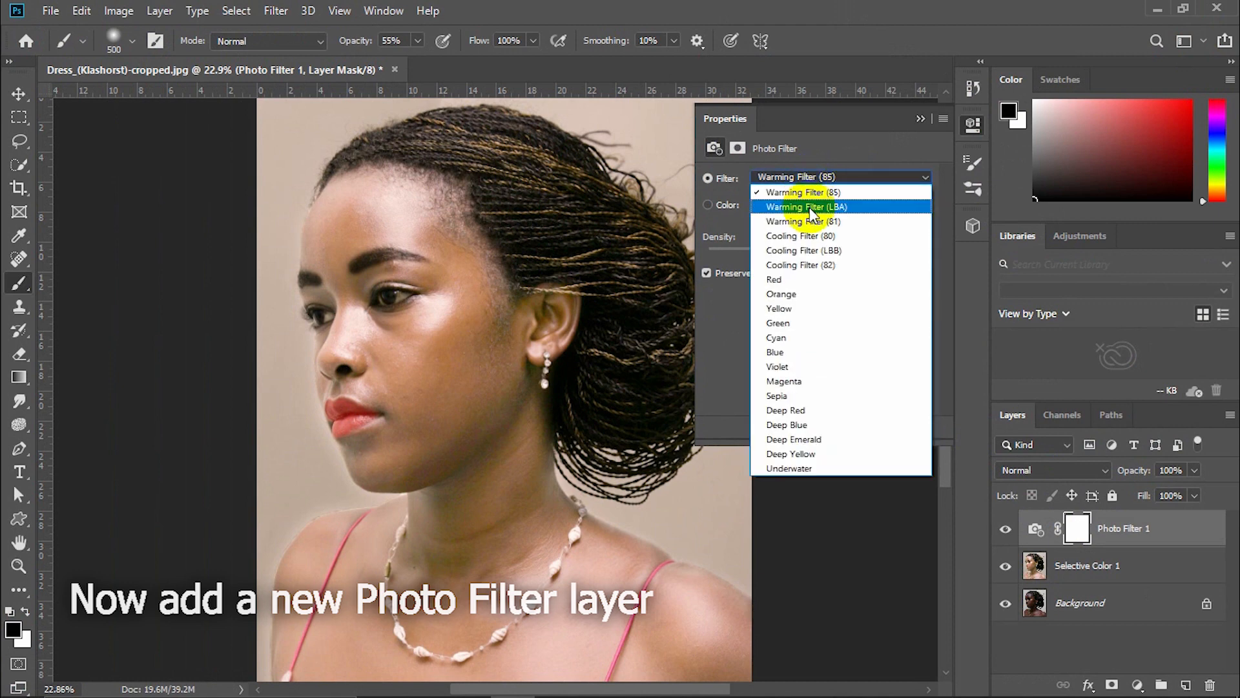
click(811, 207)
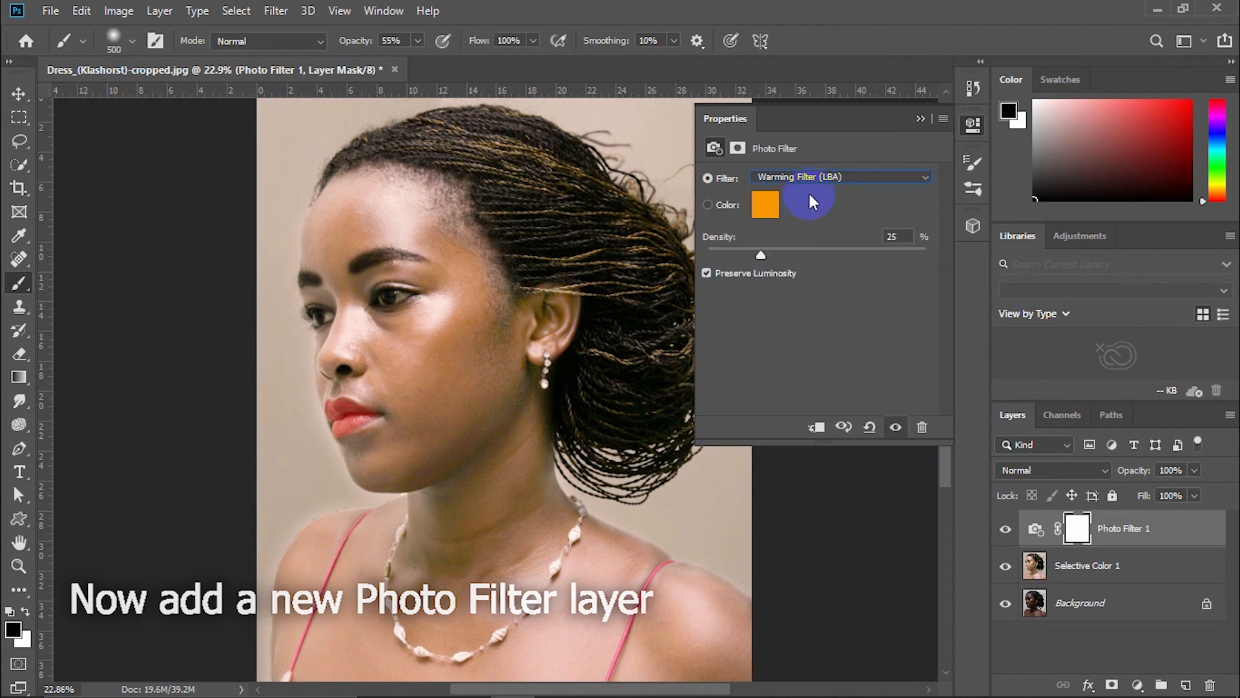
click(809, 177)
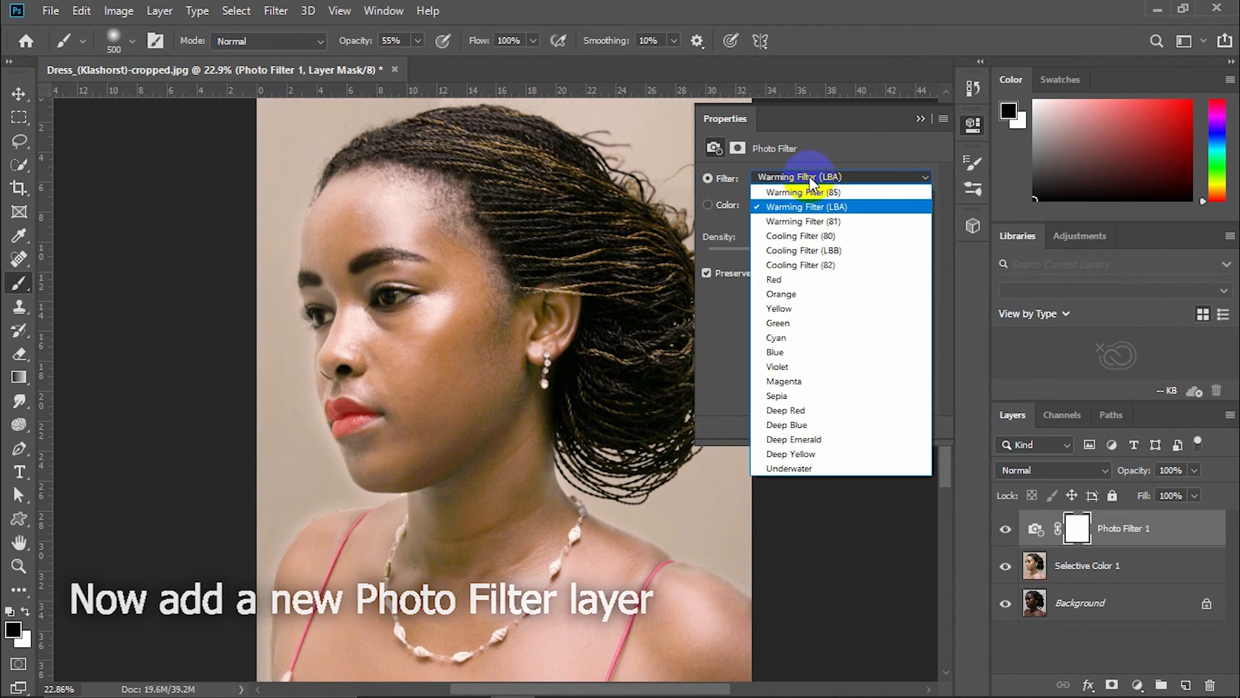
click(806, 226)
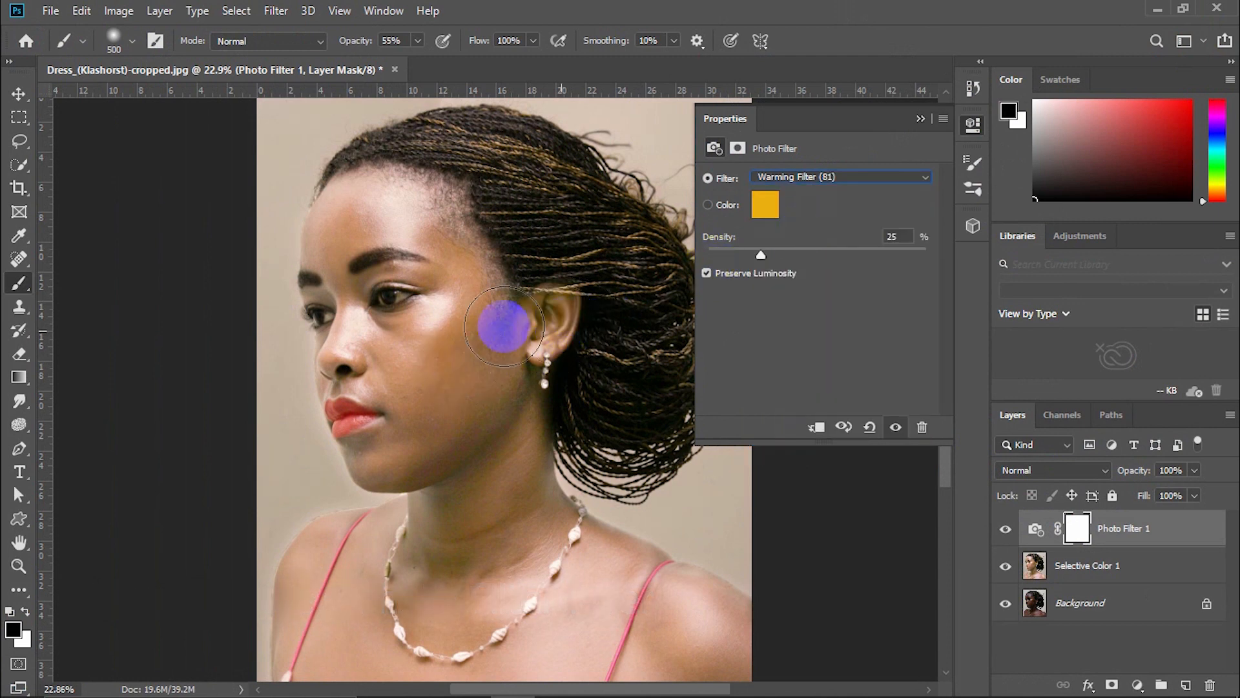
Try Cooling Filter (80) and Cooling Filter (LBB) on the Photo Filter layer and return to Warming Filter (81).
click(778, 177)
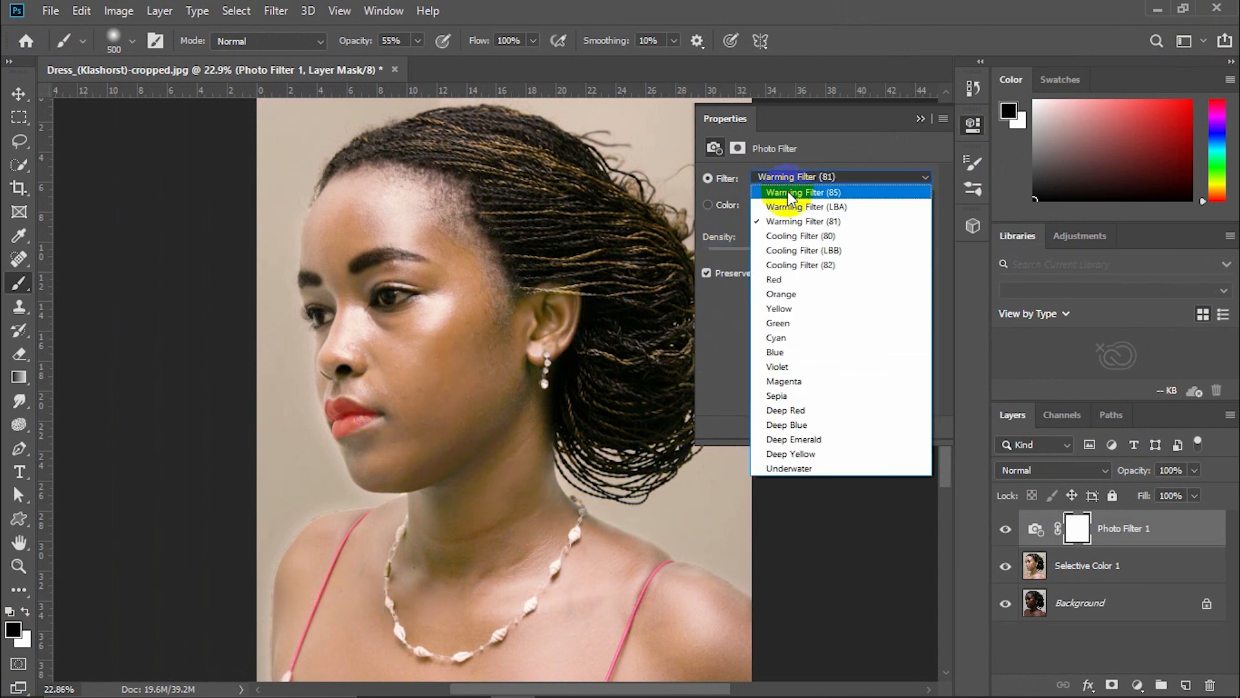
click(789, 242)
click(812, 178)
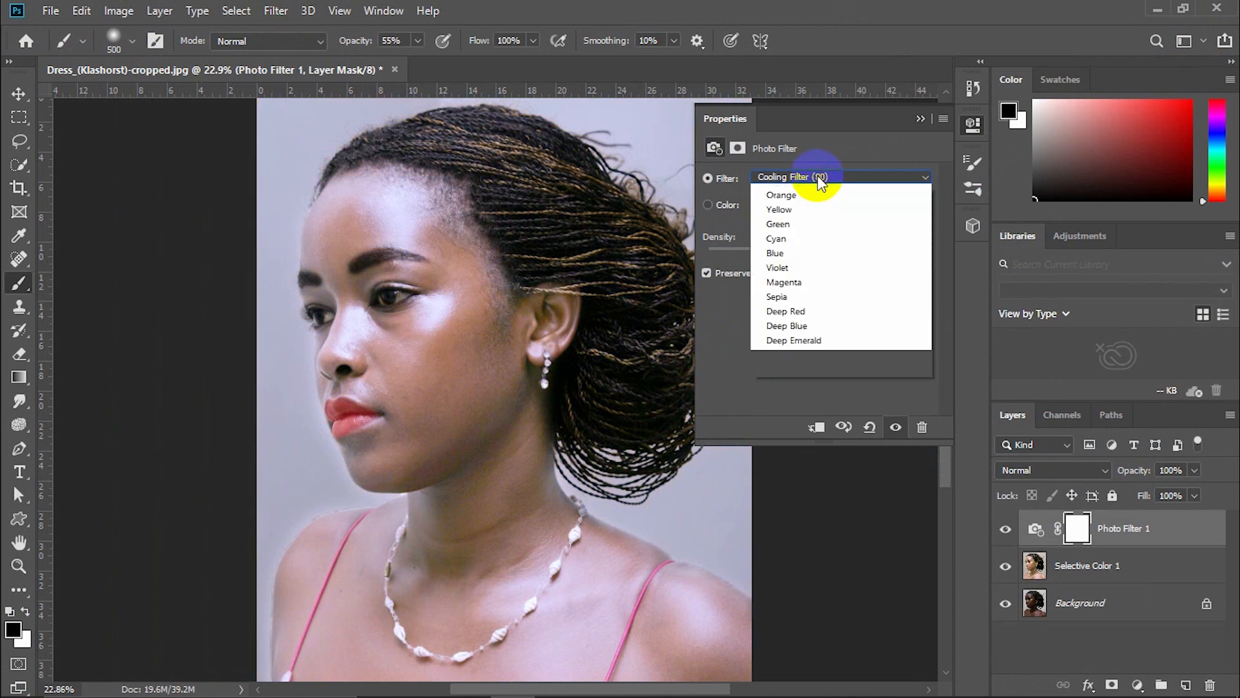
click(808, 251)
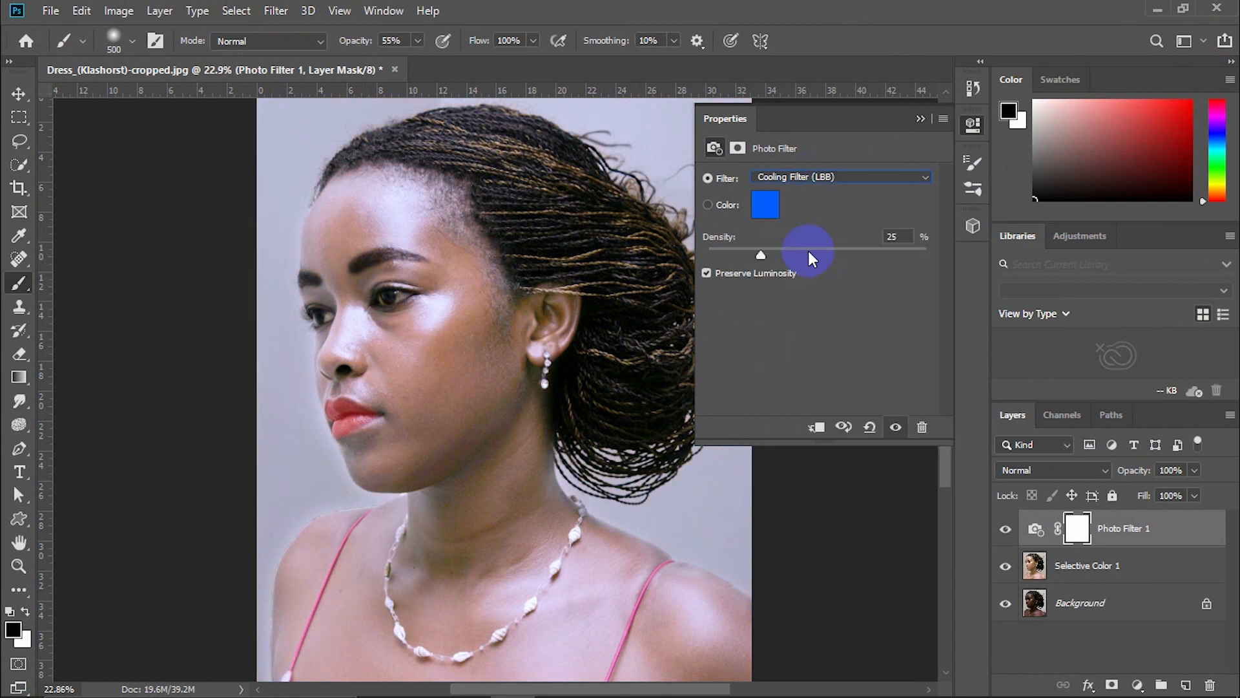
click(812, 174)
click(808, 216)
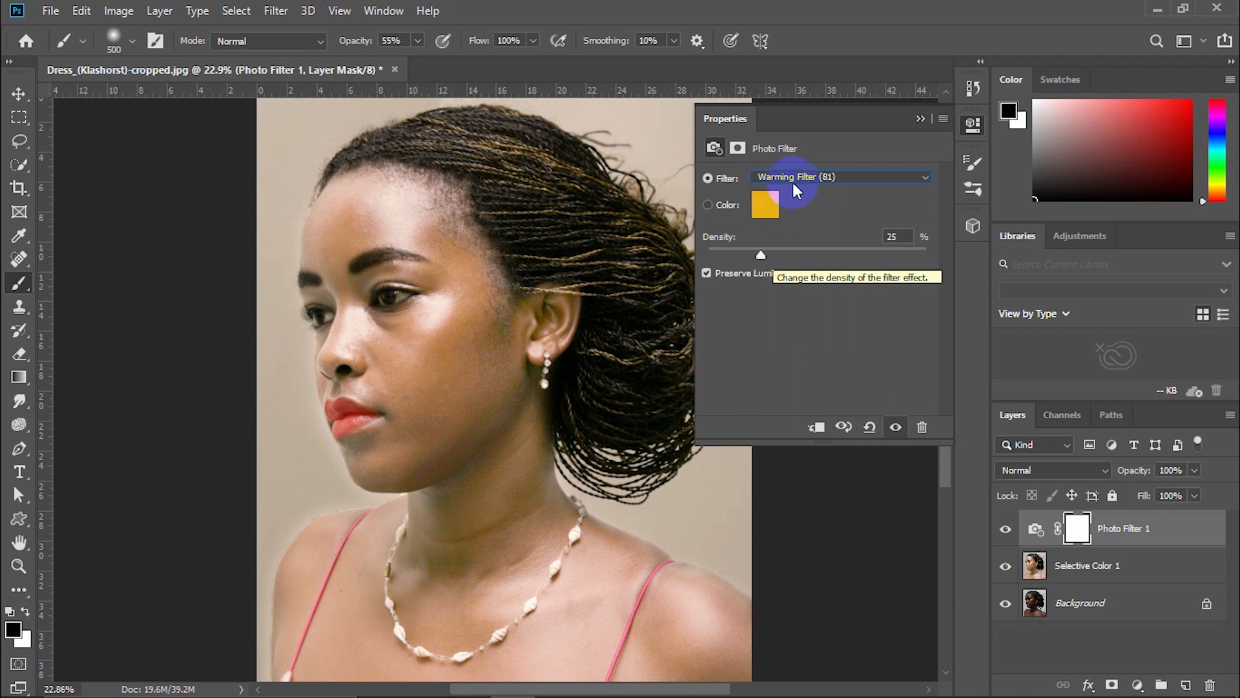
Compare the portrait with and without the Photo Filter at a density of 1%, and set the density to 10%.
drag(764, 252, 656, 255)
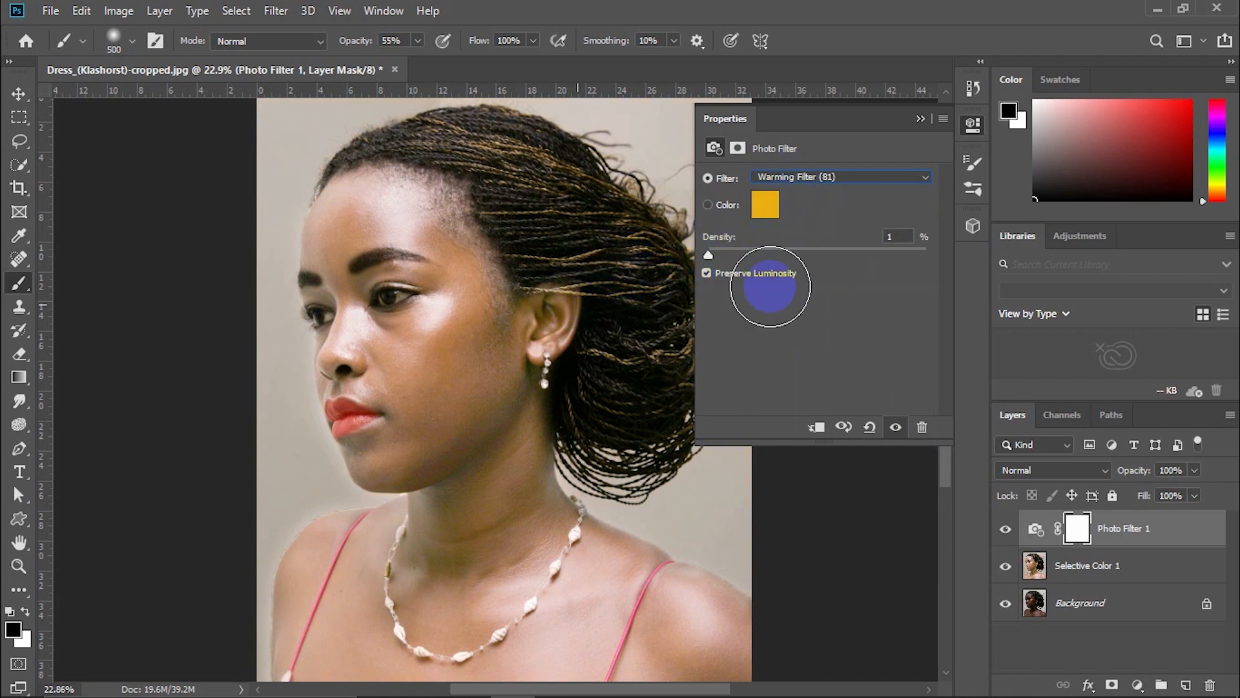
click(896, 427)
click(897, 428)
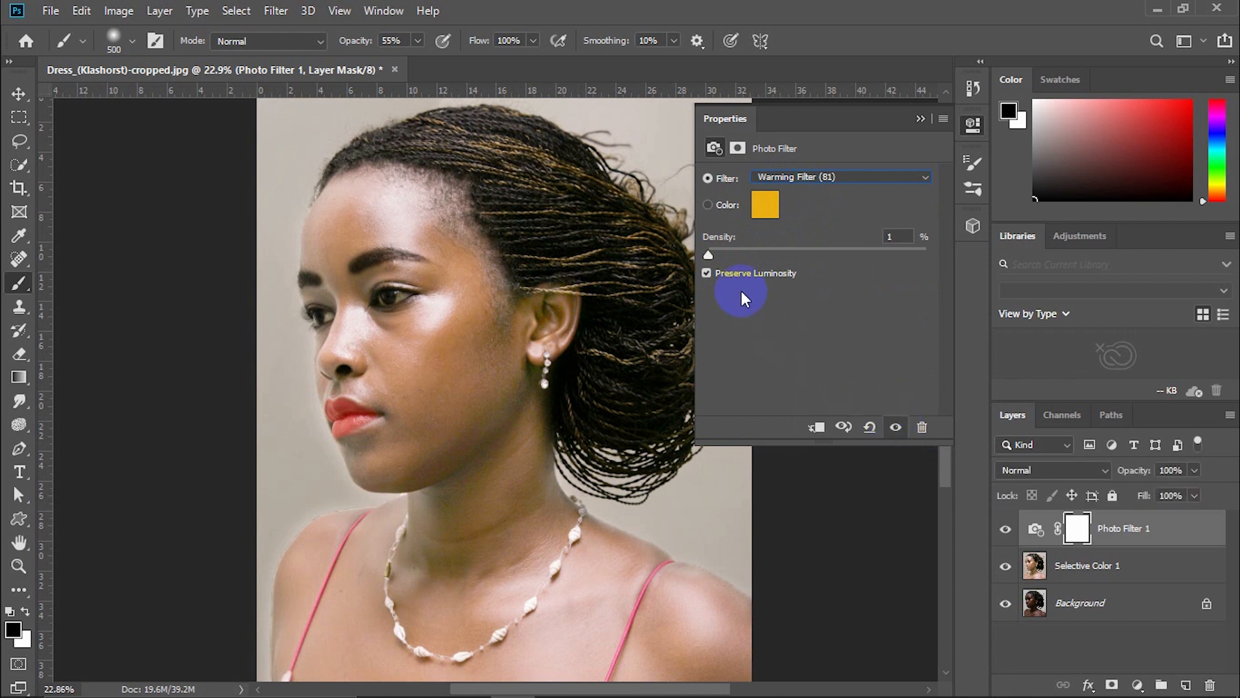
drag(709, 255, 733, 254)
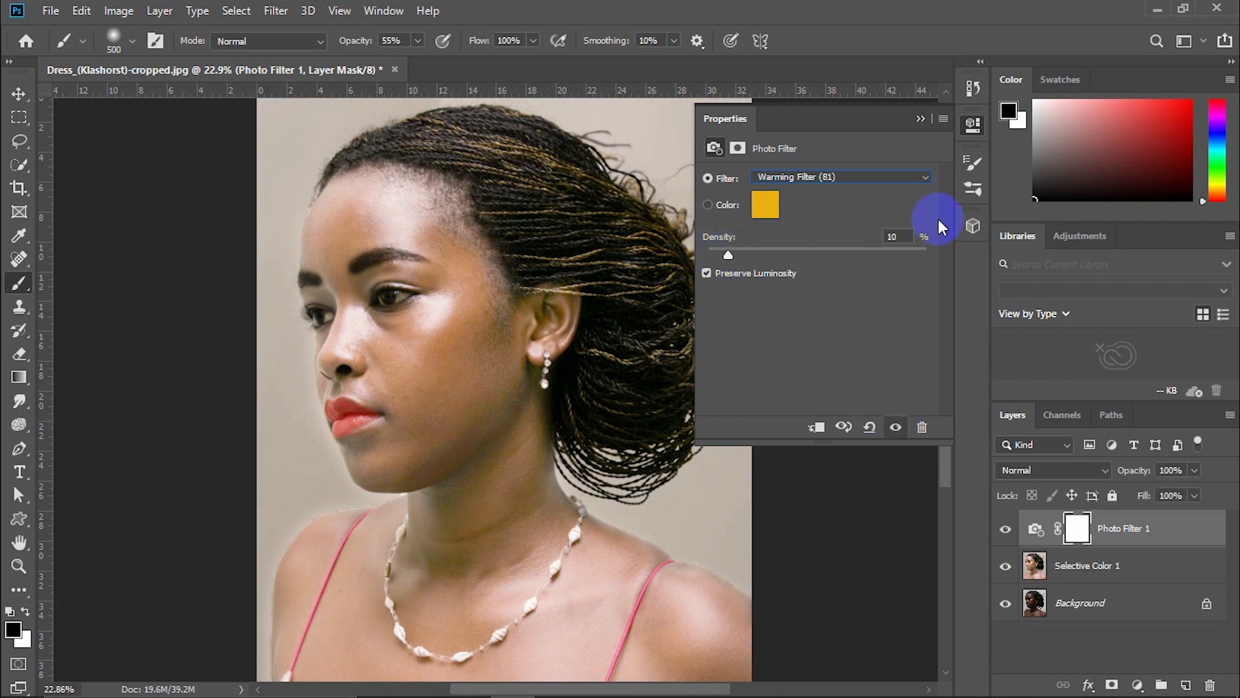
click(970, 129)
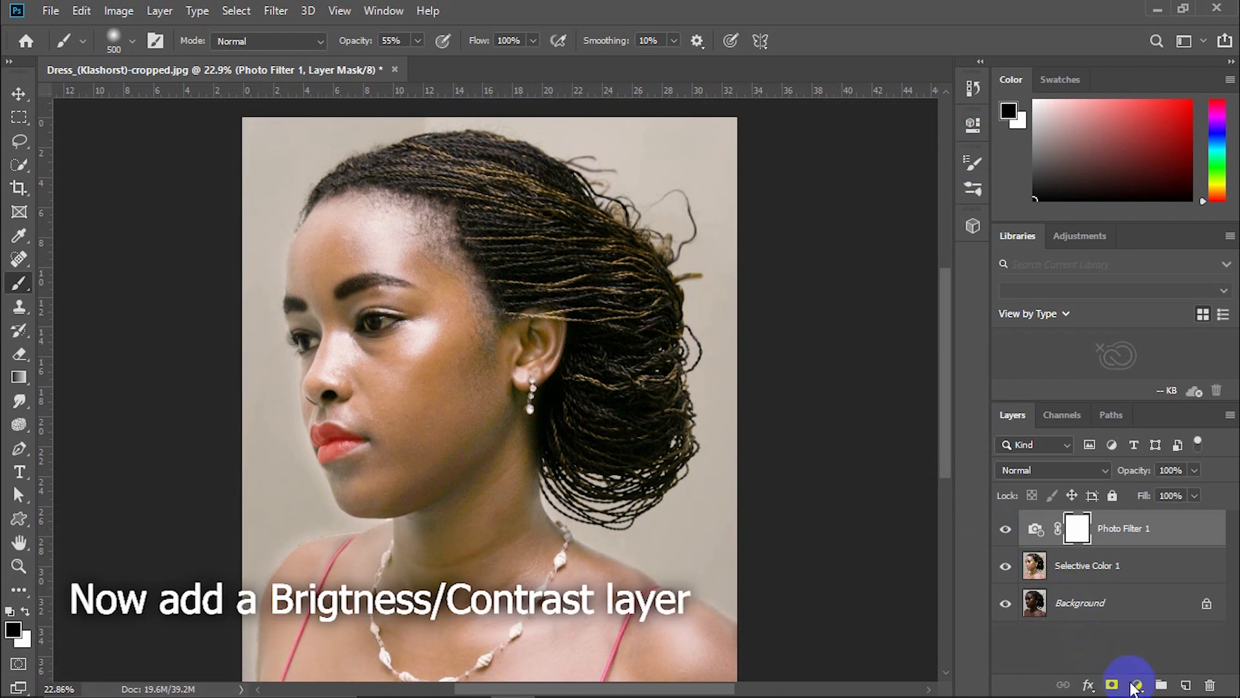
Add a Brightness/Contrast adjustment layer and apply its automatic correction.
click(1136, 685)
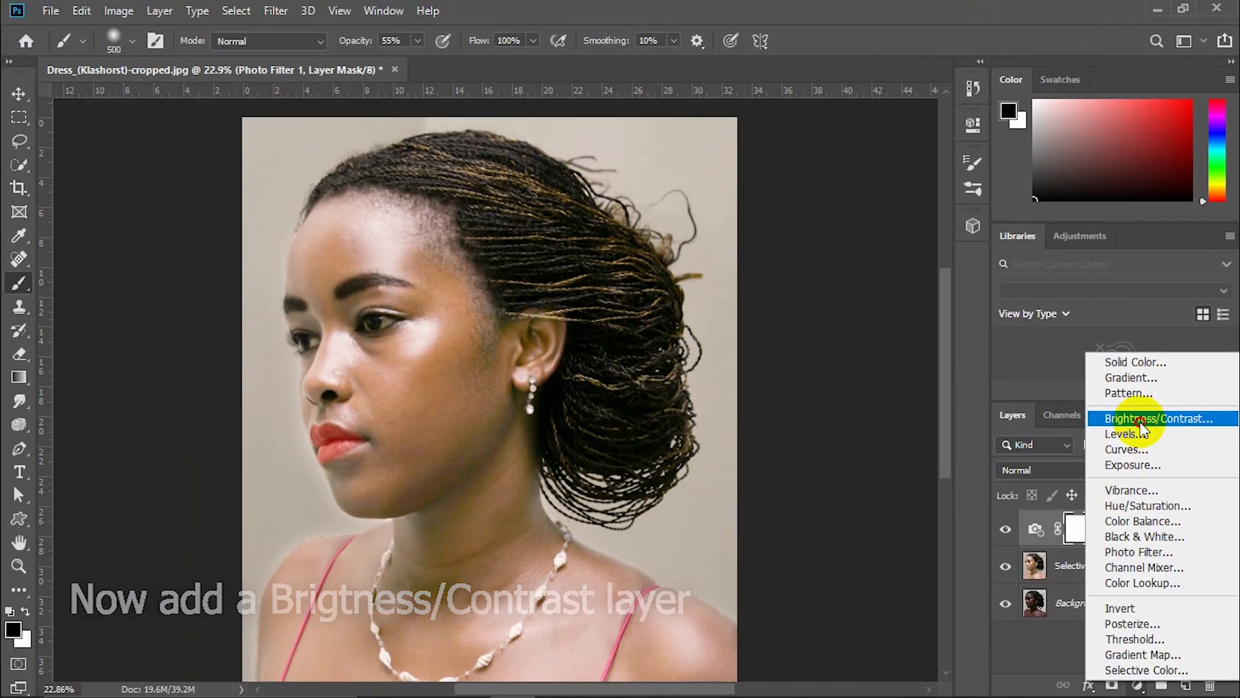
click(1127, 410)
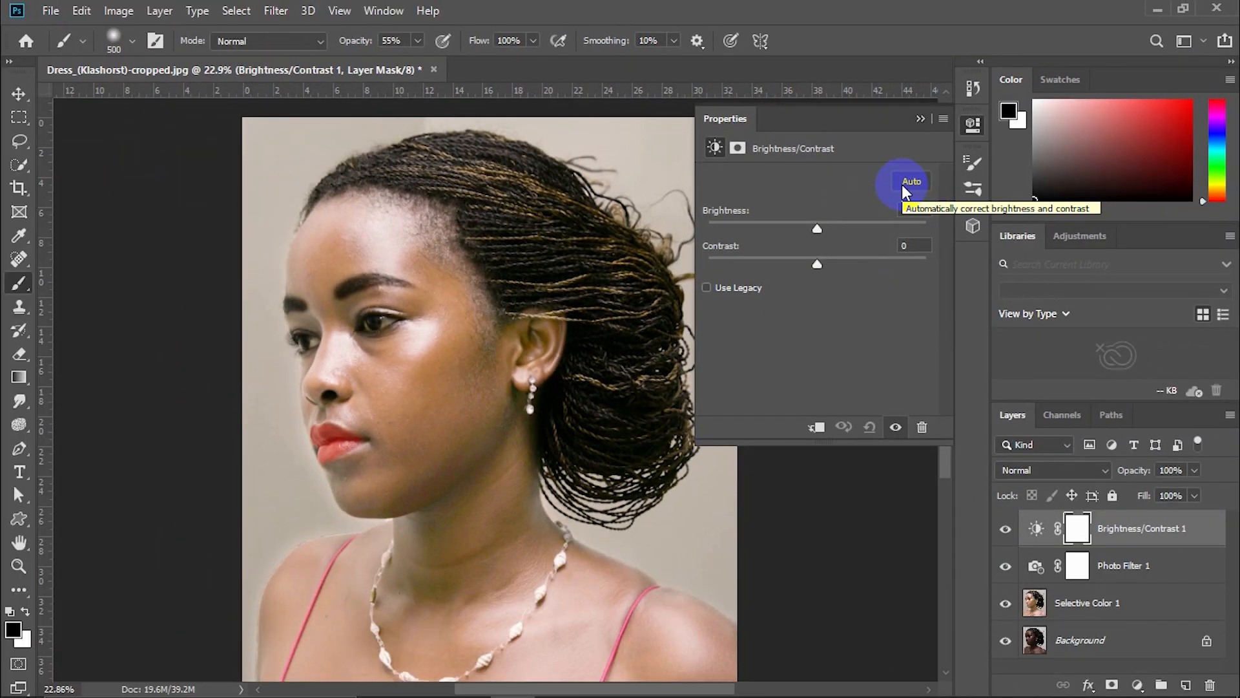
click(908, 183)
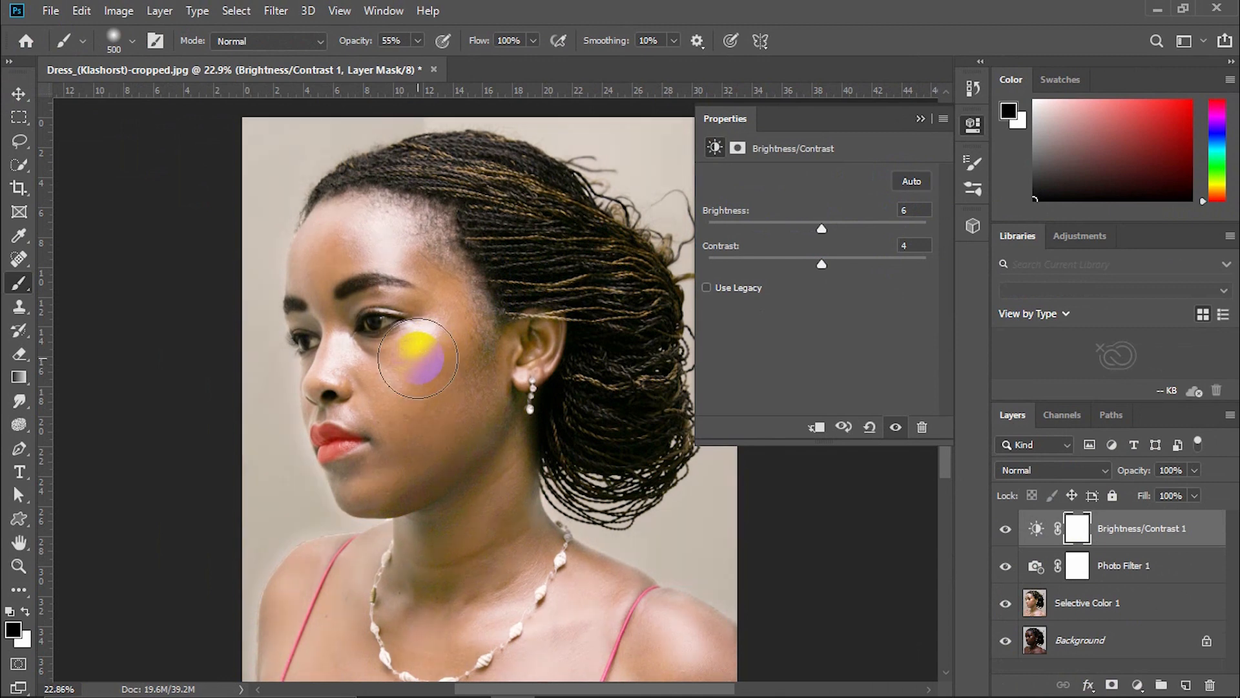
click(973, 124)
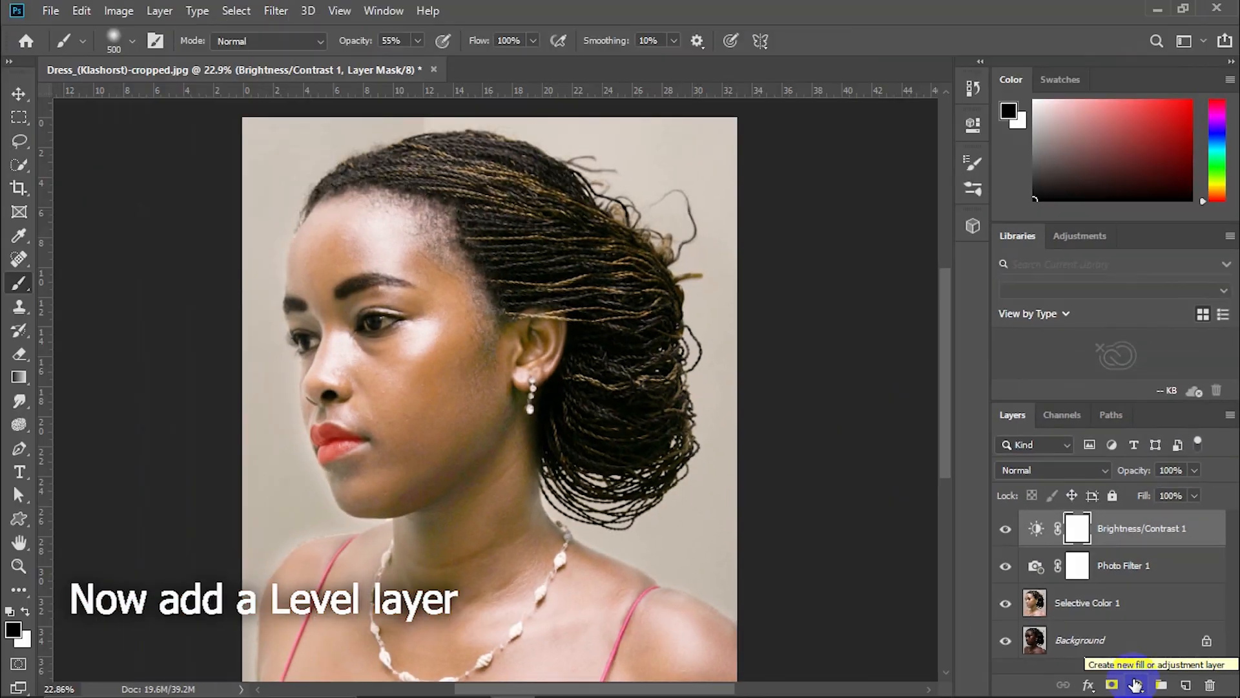
Add a Levels adjustment layer with the white input at 233 and midtones at about 1.23, and lower its opacity to 20%.
click(1135, 684)
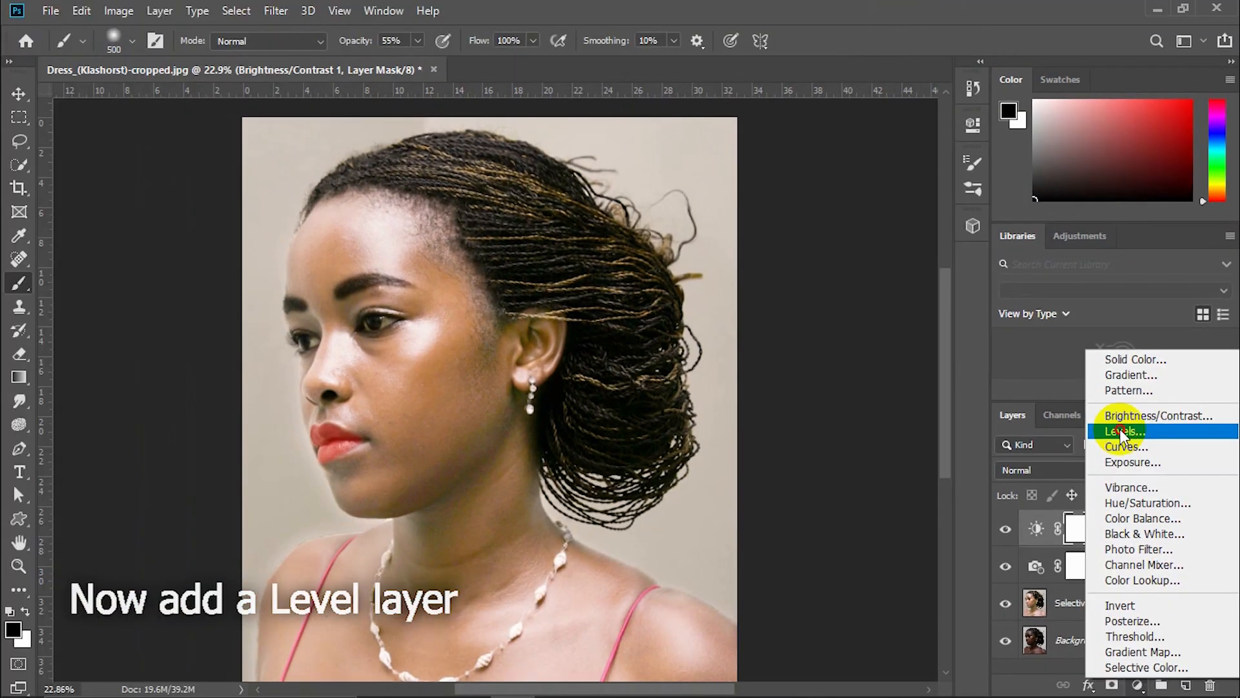
click(1120, 429)
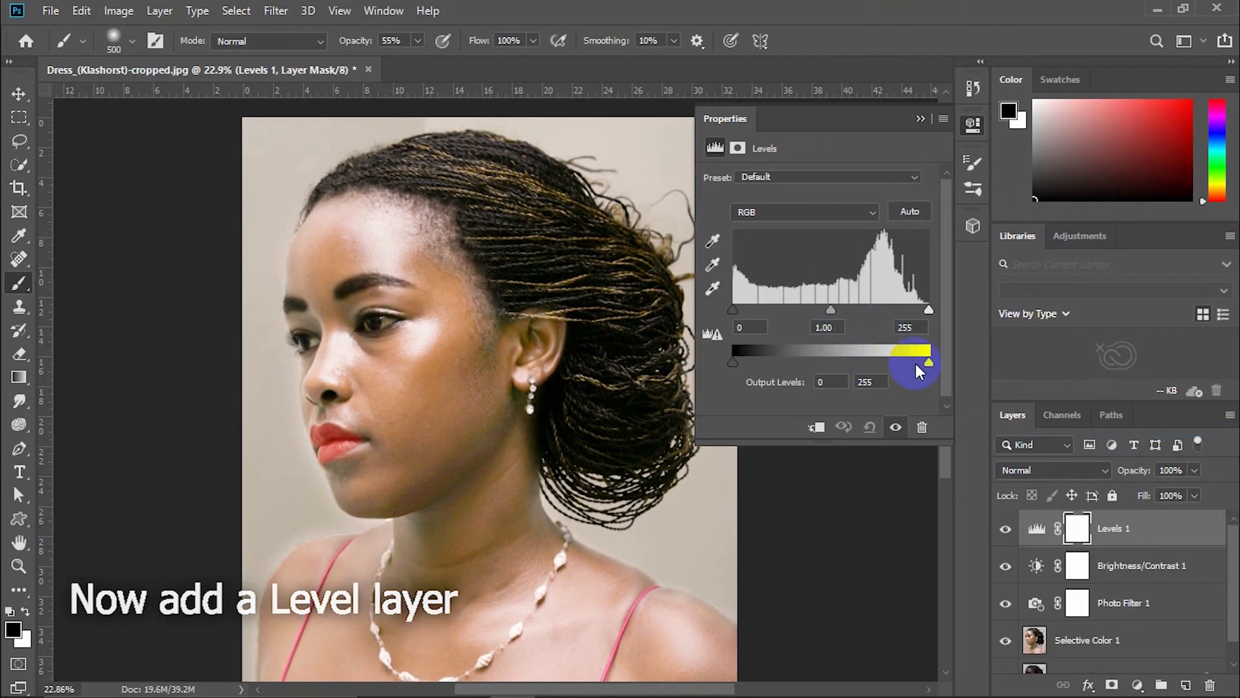
mouse_move(928, 309)
mouse_down()
mouse_move(876, 312)
mouse_move(964, 301)
mouse_move(913, 305)
mouse_up()
mouse_move(821, 310)
mouse_down()
mouse_move(846, 313)
mouse_move(820, 318)
mouse_up()
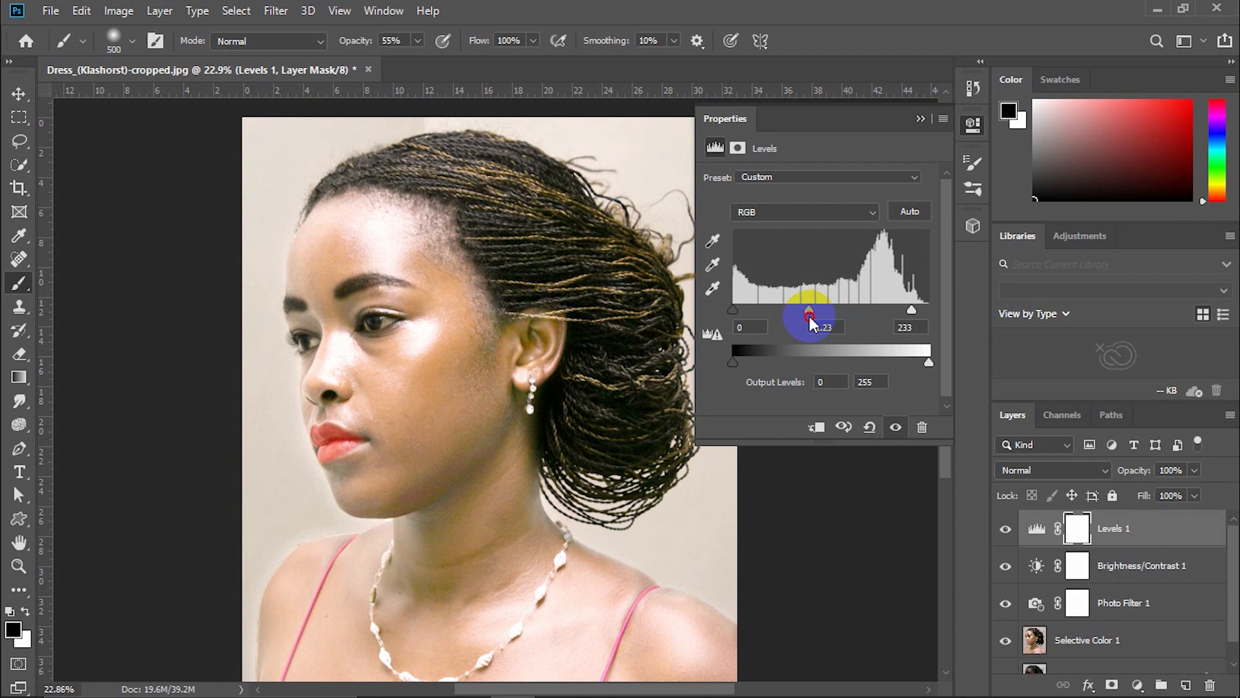
mouse_move(810, 317)
mouse_down()
mouse_move(797, 327)
mouse_move(808, 325)
mouse_up()
click(970, 127)
Merge the Levels, Brightness/Contrast, Photo Filter and Selective Color layers into one layer above the Background.
key(ctrl+0)
scroll(1137, 620, down, 1)
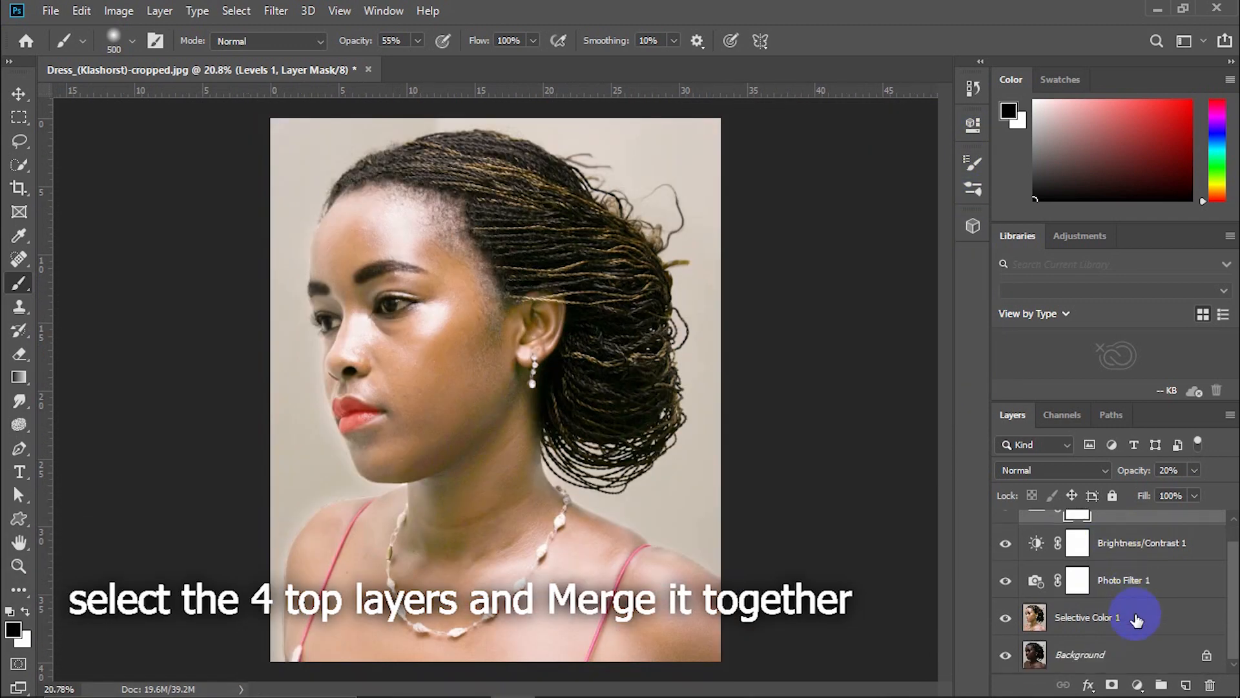
shift+click(1116, 628)
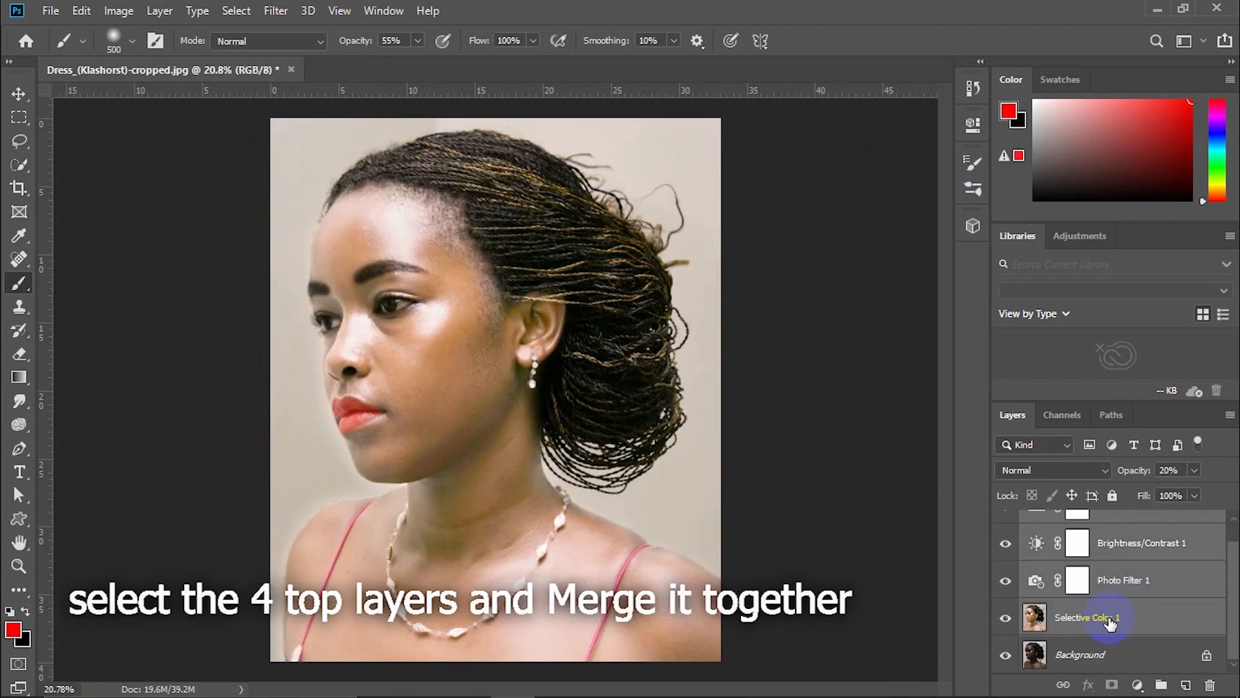
right_click(1106, 620)
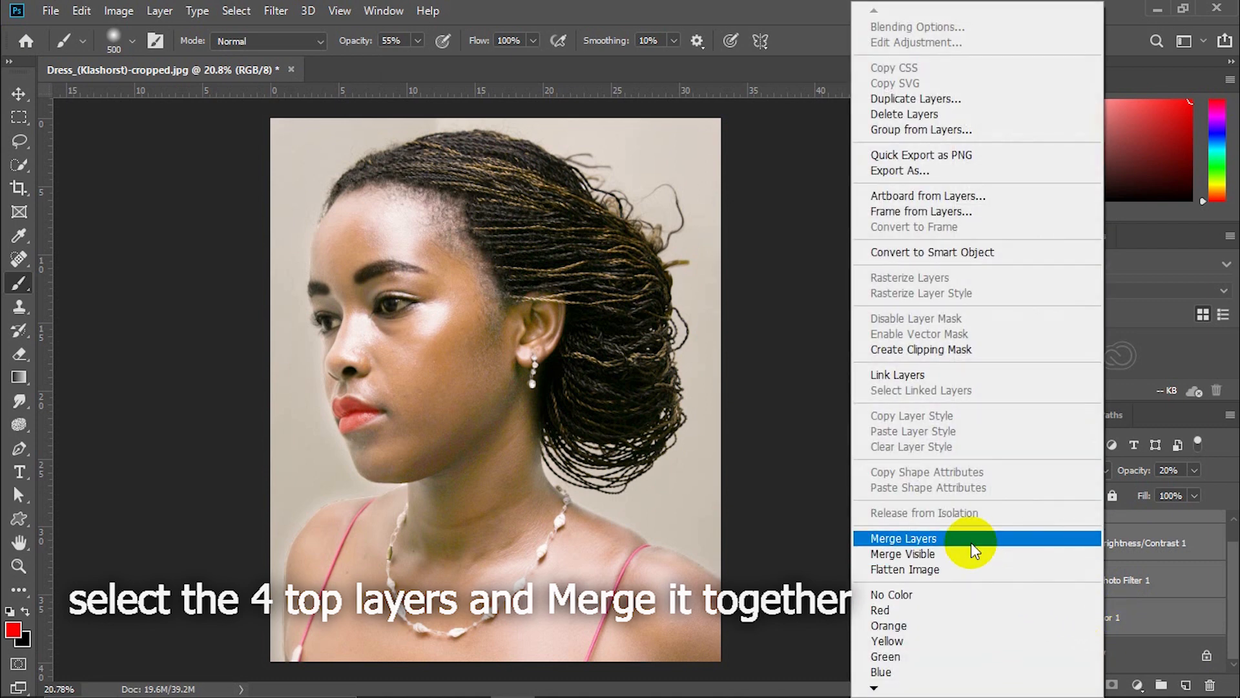
click(970, 541)
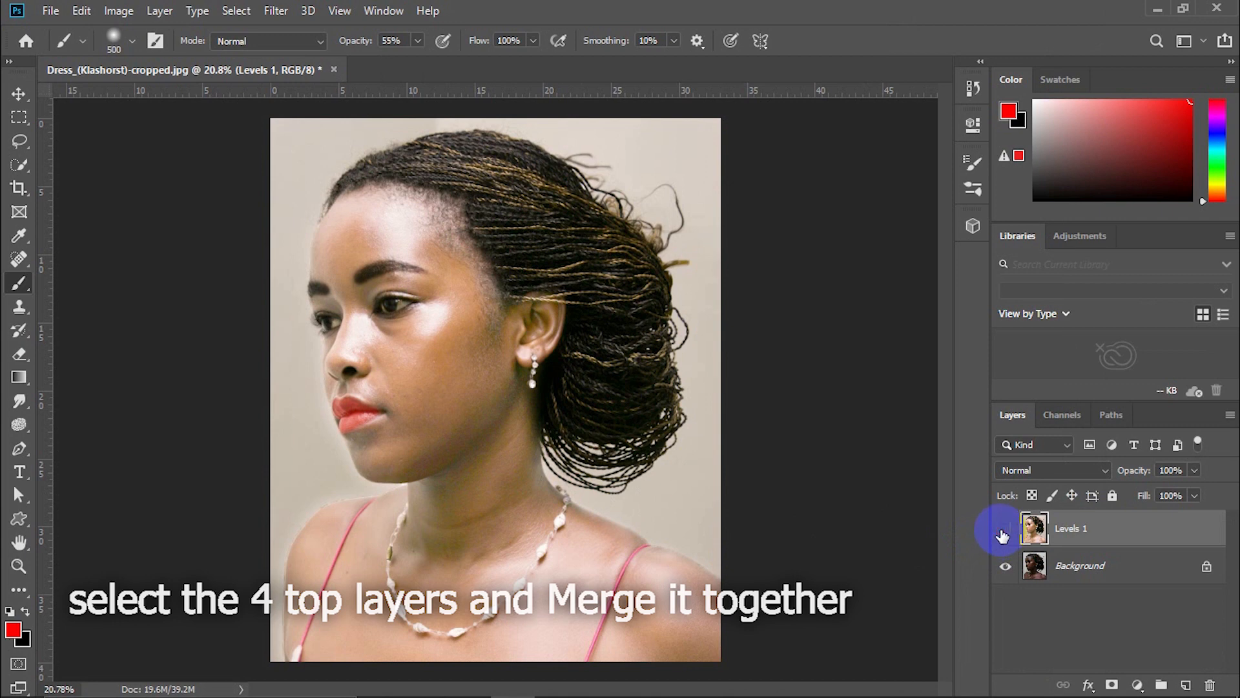
Toggle the visibility of the merged Levels 1 layer to compare the retouched portrait with the original.
click(1004, 531)
click(1004, 530)
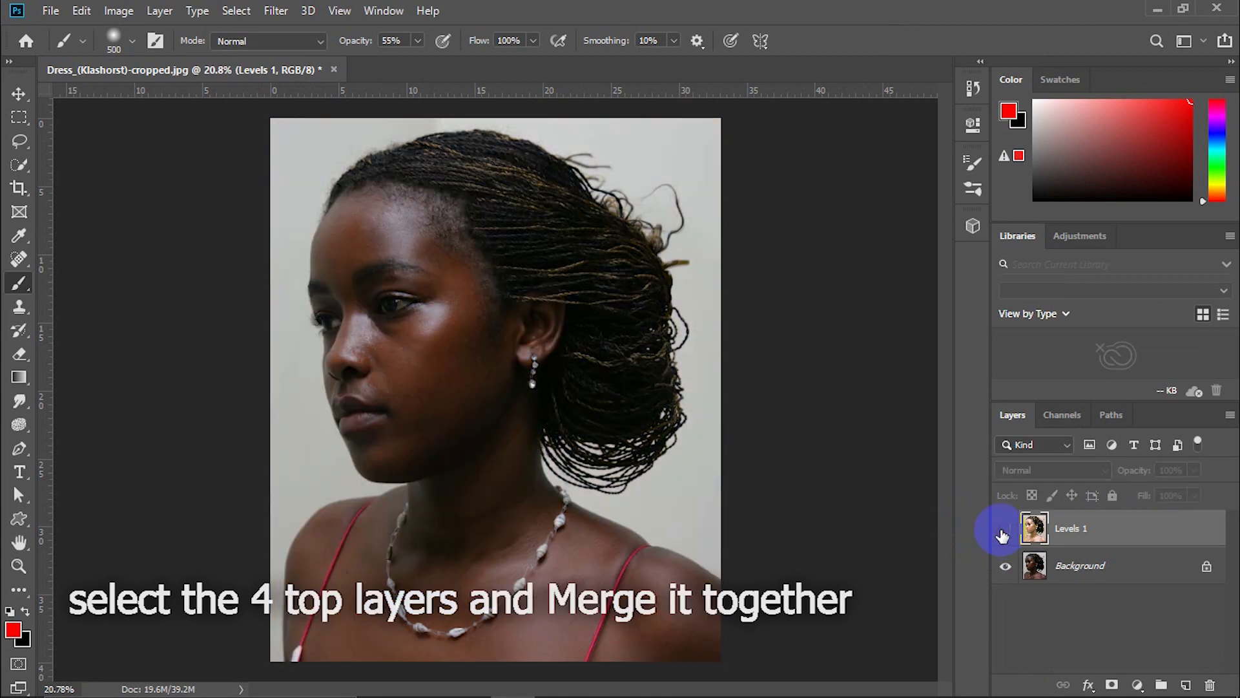
click(1004, 531)
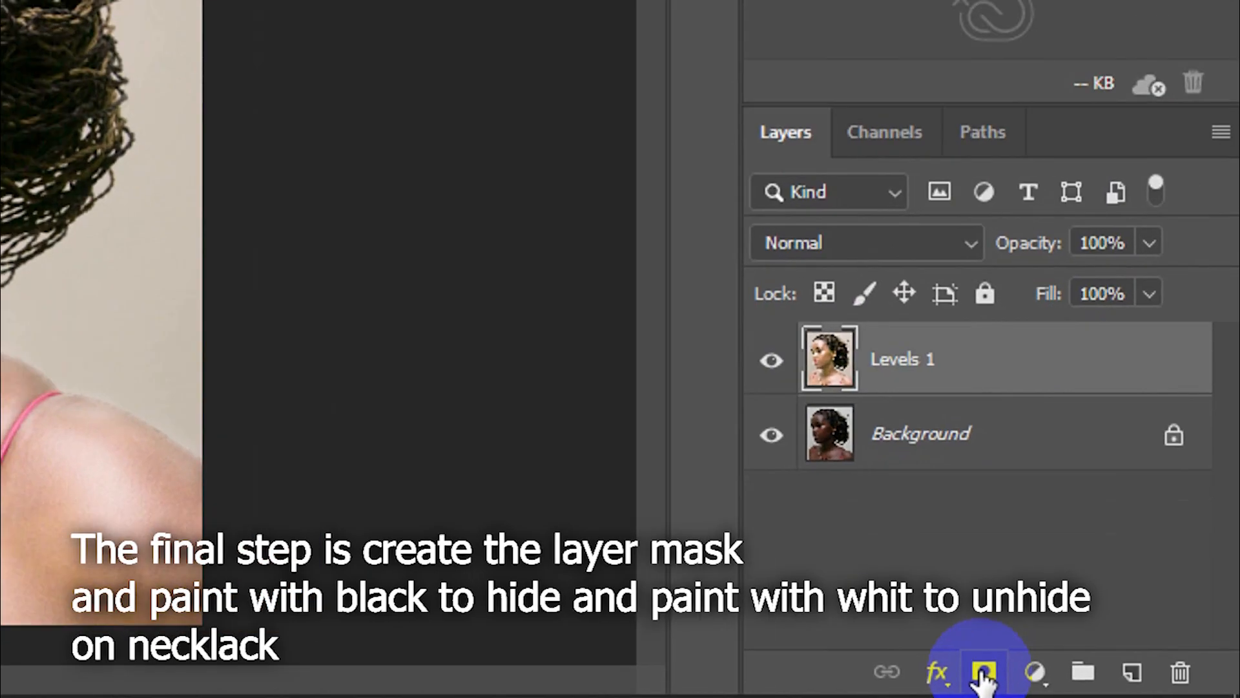
Add a layer mask to the merged Levels 1 layer and set the brush opacity to 100%.
click(1111, 686)
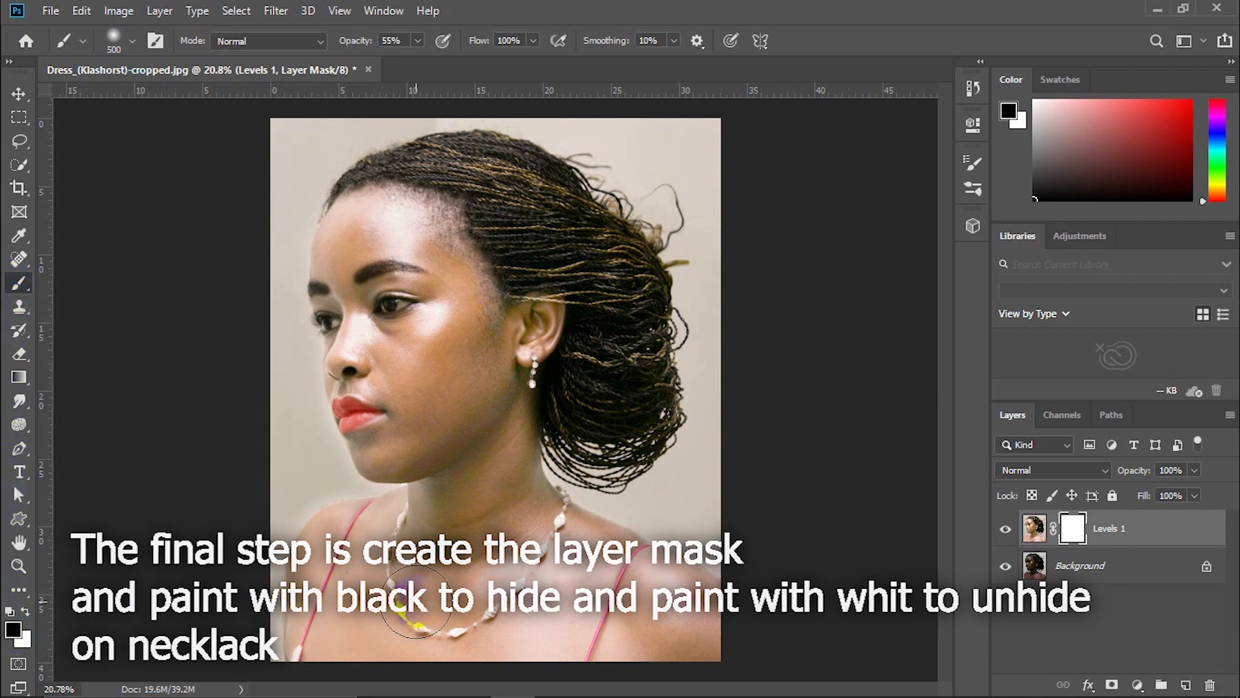
scroll(393, 617, up, 5)
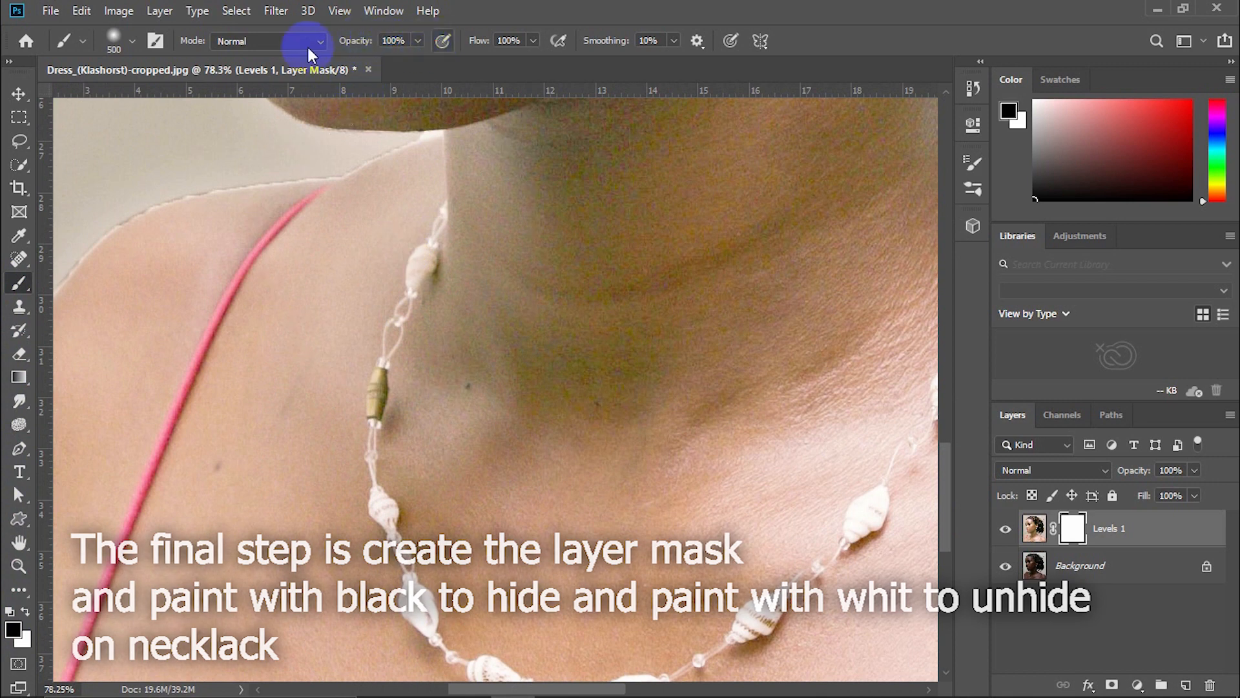
click(130, 38)
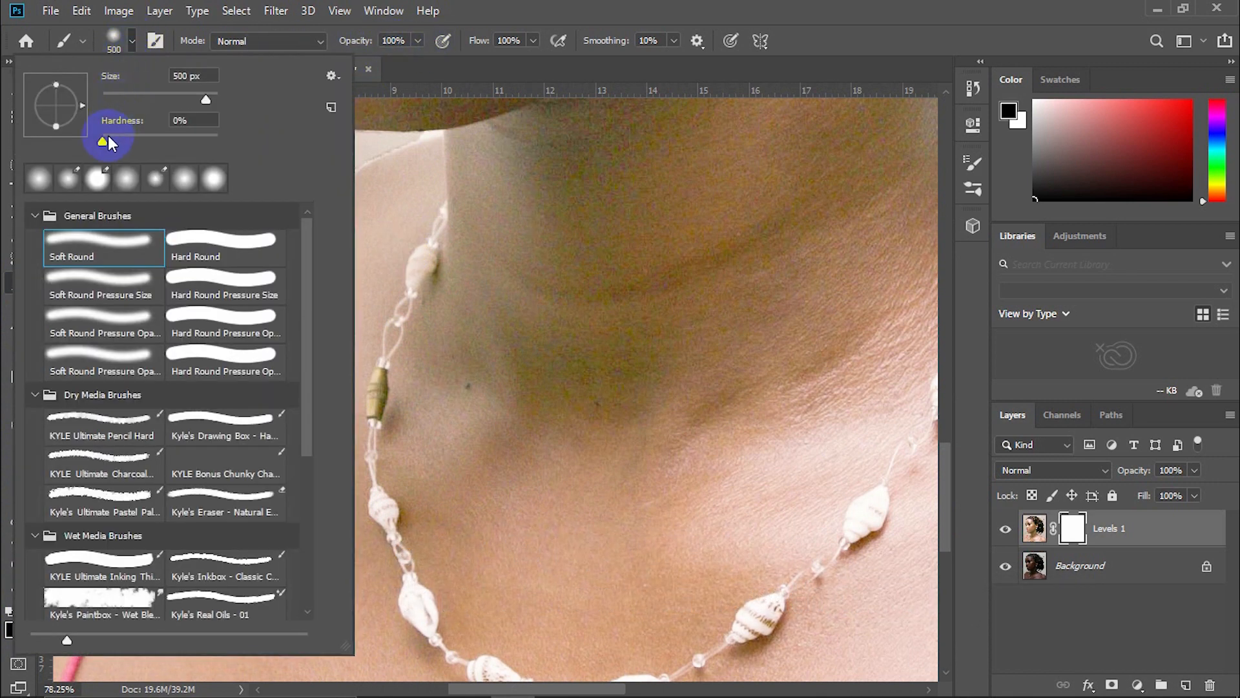
click(411, 42)
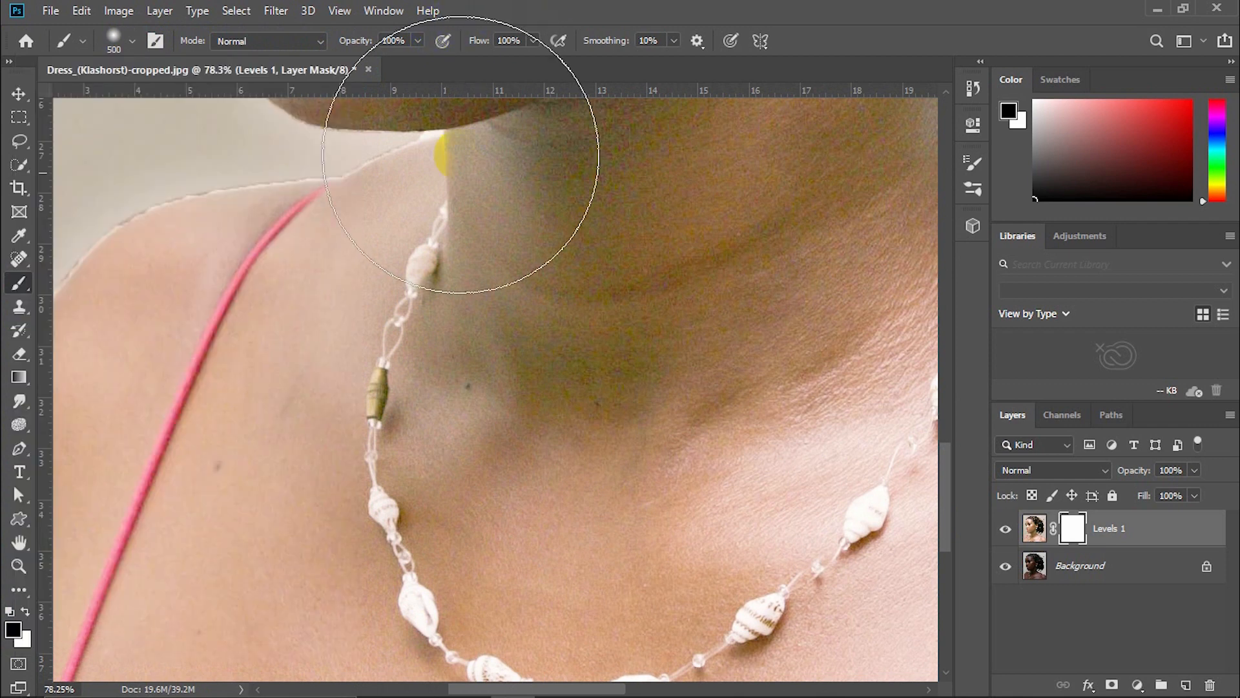
Reduce the soft round brush to 60 px to match the size of the necklace's shells.
key(bracketleft)
key(bracketleft)
key(bracketleft)
key(bracketleft)
key(bracketleft)
key(bracketleft)
key(bracketleft)
key(bracketleft)
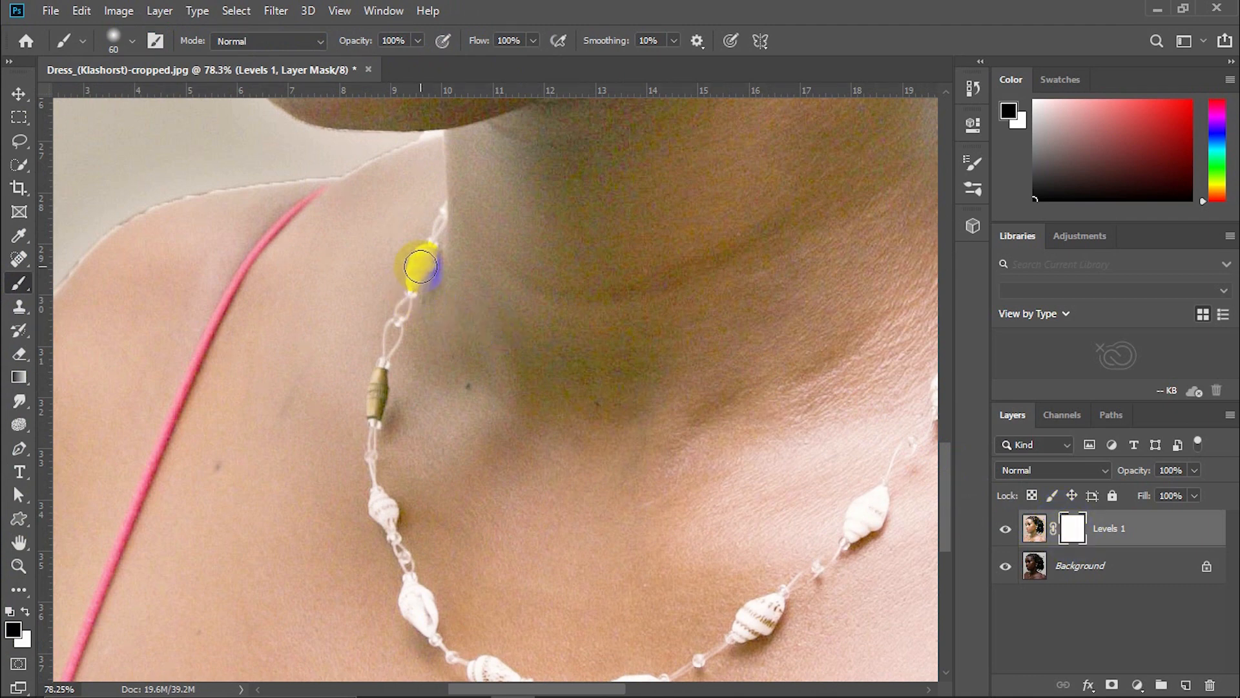
Paint black on the Levels 1 mask over the necklace's topmost front bead with a 35 px brush at 72% opacity.
scroll(420, 265, up, 1)
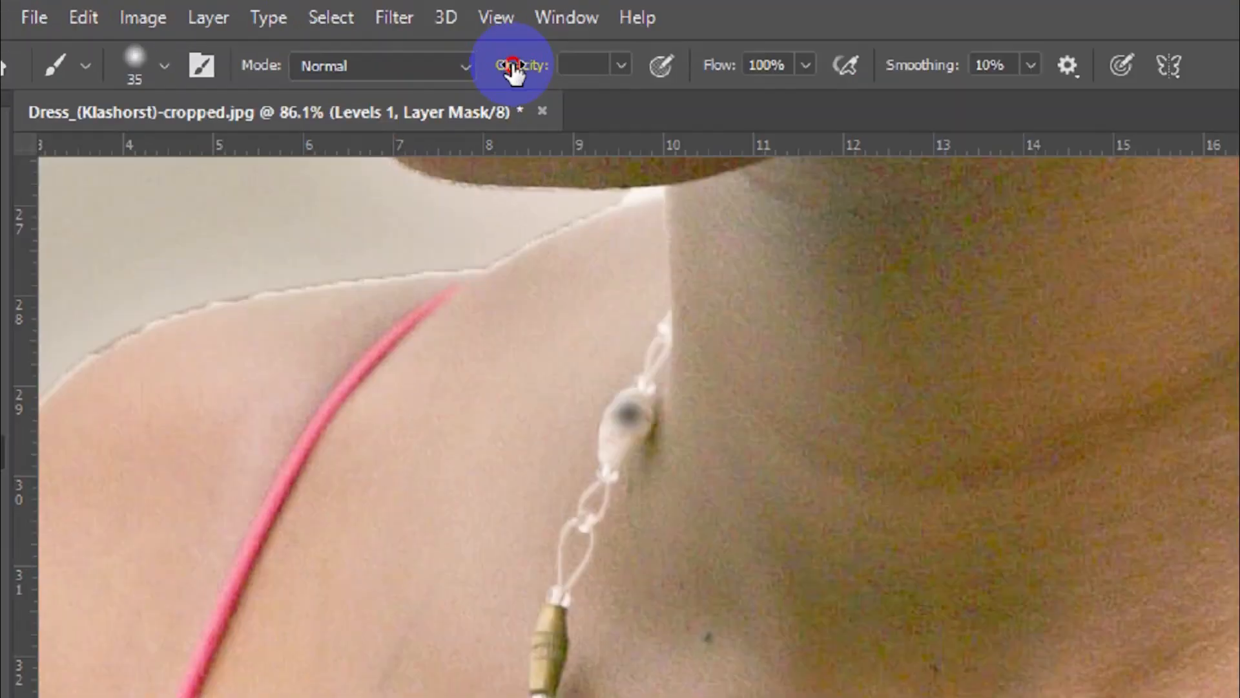
drag(354, 43, 342, 42)
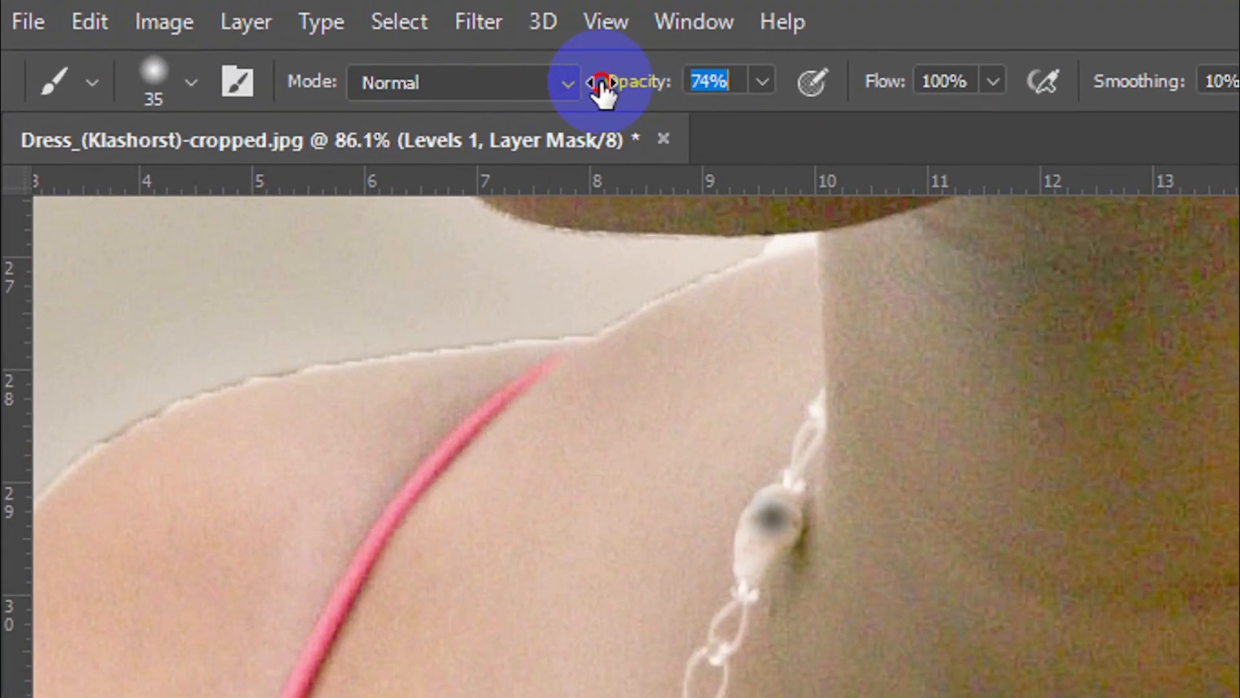
click(779, 529)
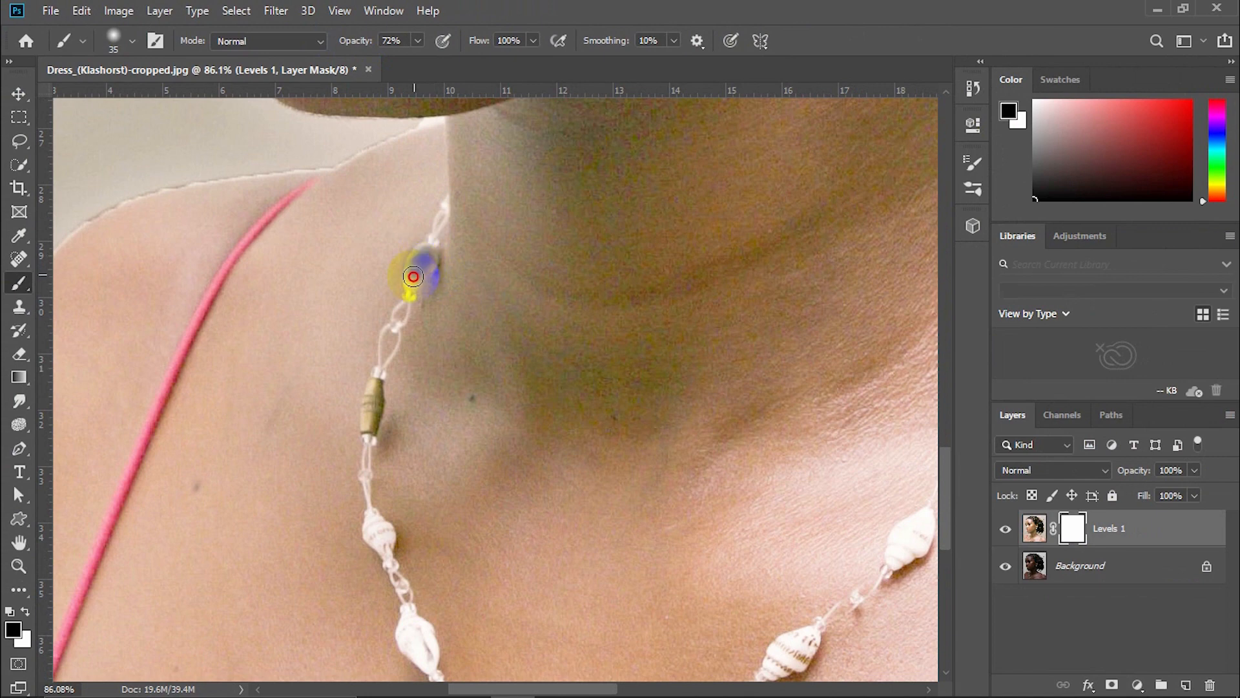
scroll(413, 277, up, 5)
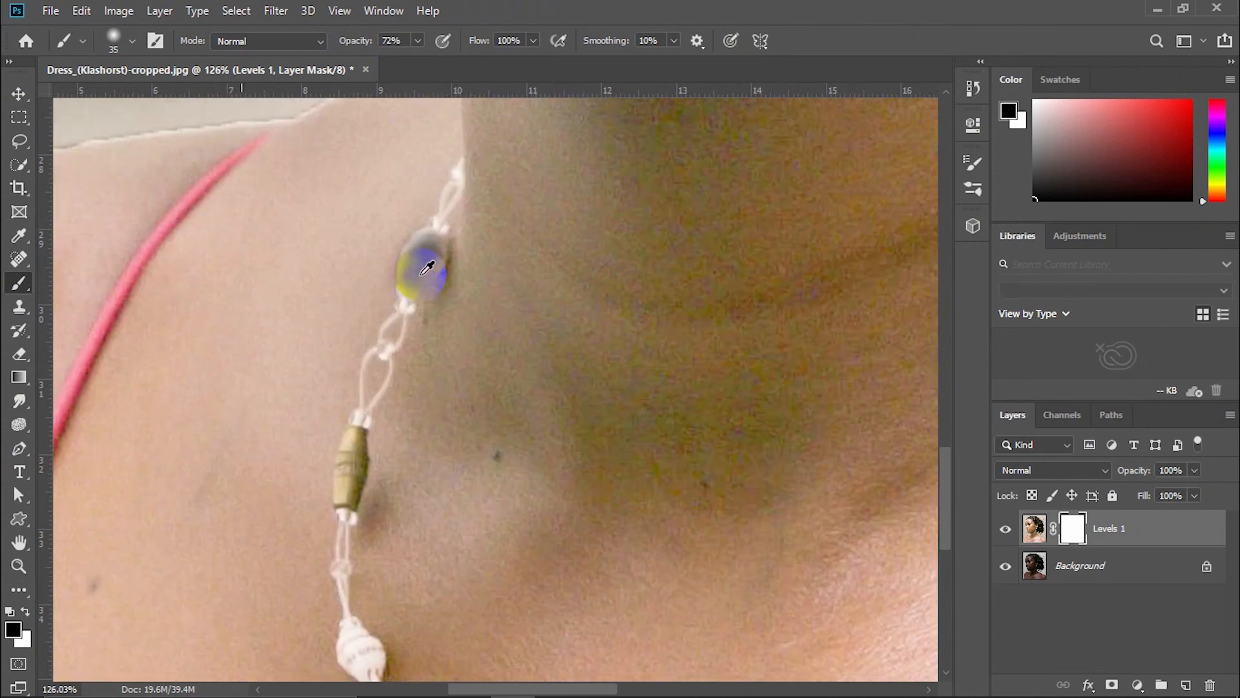
mouse_move(451, 194)
mouse_down()
mouse_move(415, 252)
mouse_move(412, 300)
mouse_up()
scroll(412, 301, down, 4)
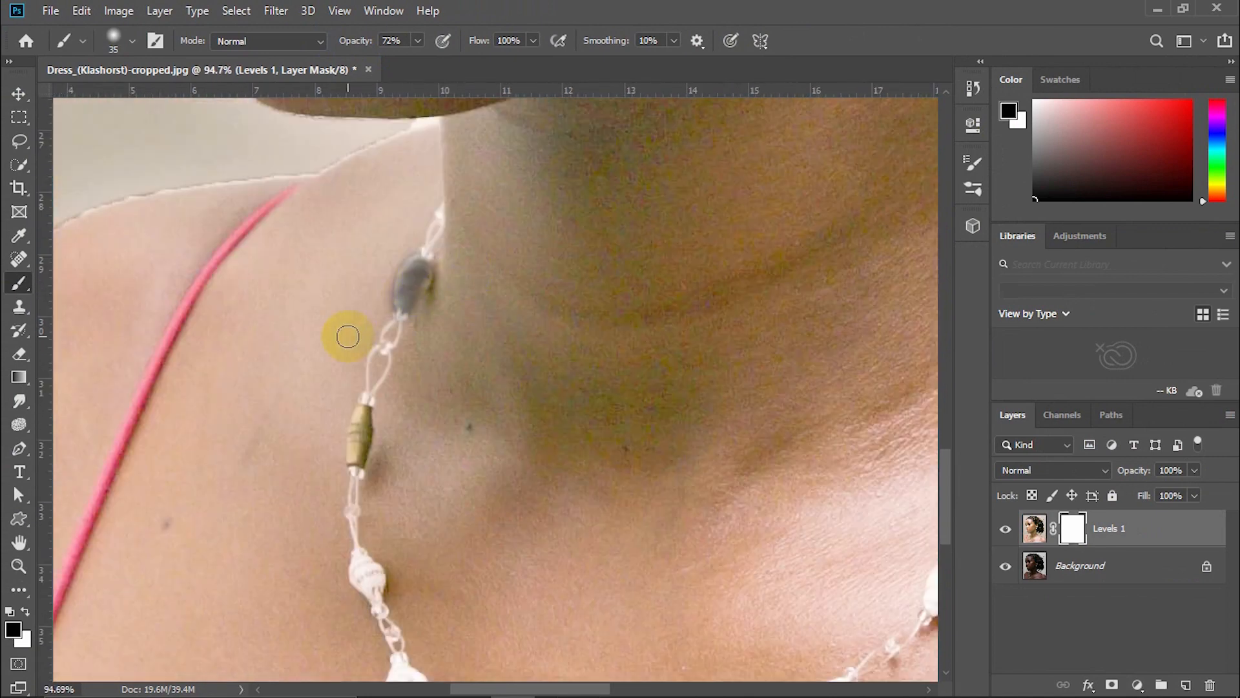
Mask the retouch off the olive bead and the small shell below it with a brush reduced to 30 px.
scroll(40, 566, up, 1)
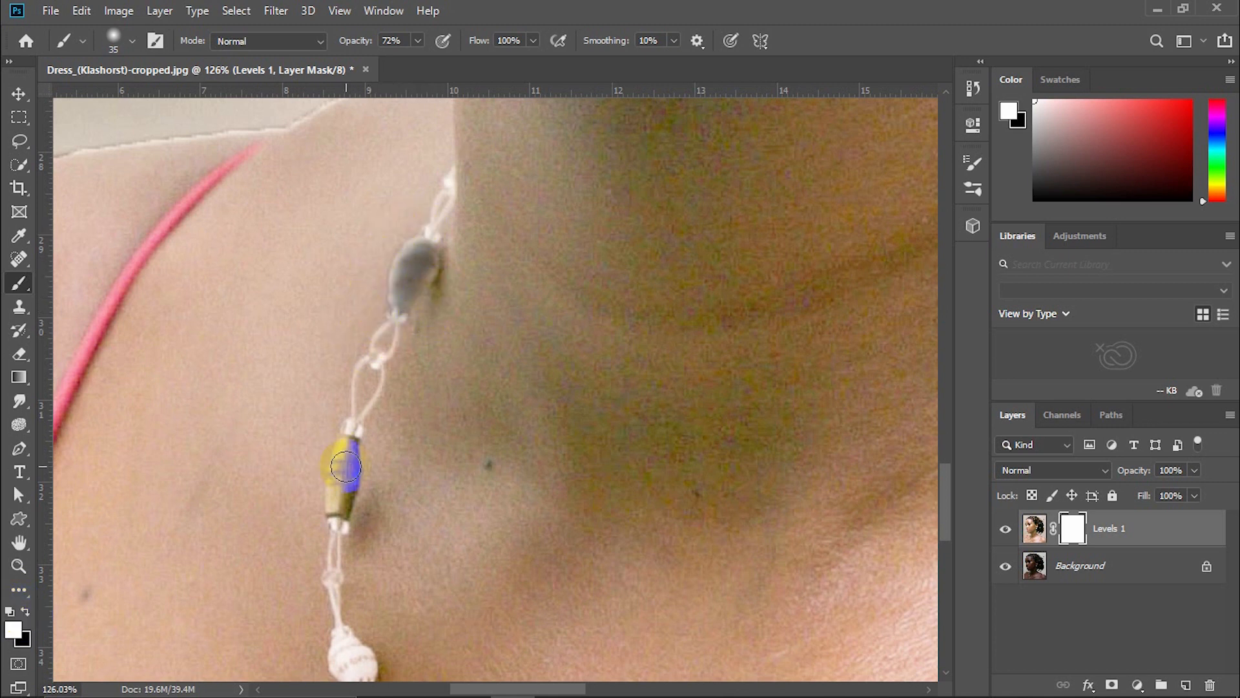
mouse_move(347, 452)
mouse_down()
mouse_move(339, 503)
mouse_move(346, 450)
mouse_move(370, 524)
mouse_move(385, 510)
mouse_move(347, 445)
mouse_move(377, 472)
mouse_up()
scroll(384, 510, down, 3)
scroll(384, 510, down, 1)
scroll(386, 460, down, 3)
scroll(385, 461, up, 3)
key(x)
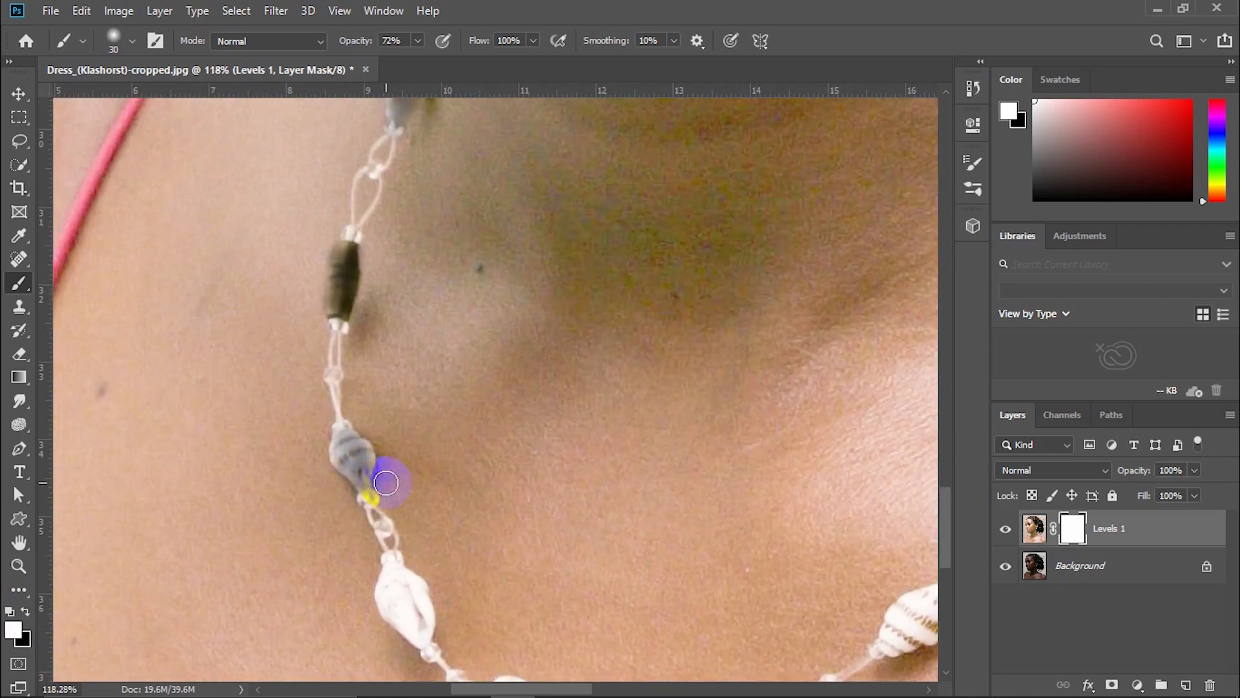
Paint black on the mask over the second shell of the necklace, below the small striped one.
scroll(319, 467, down, 3)
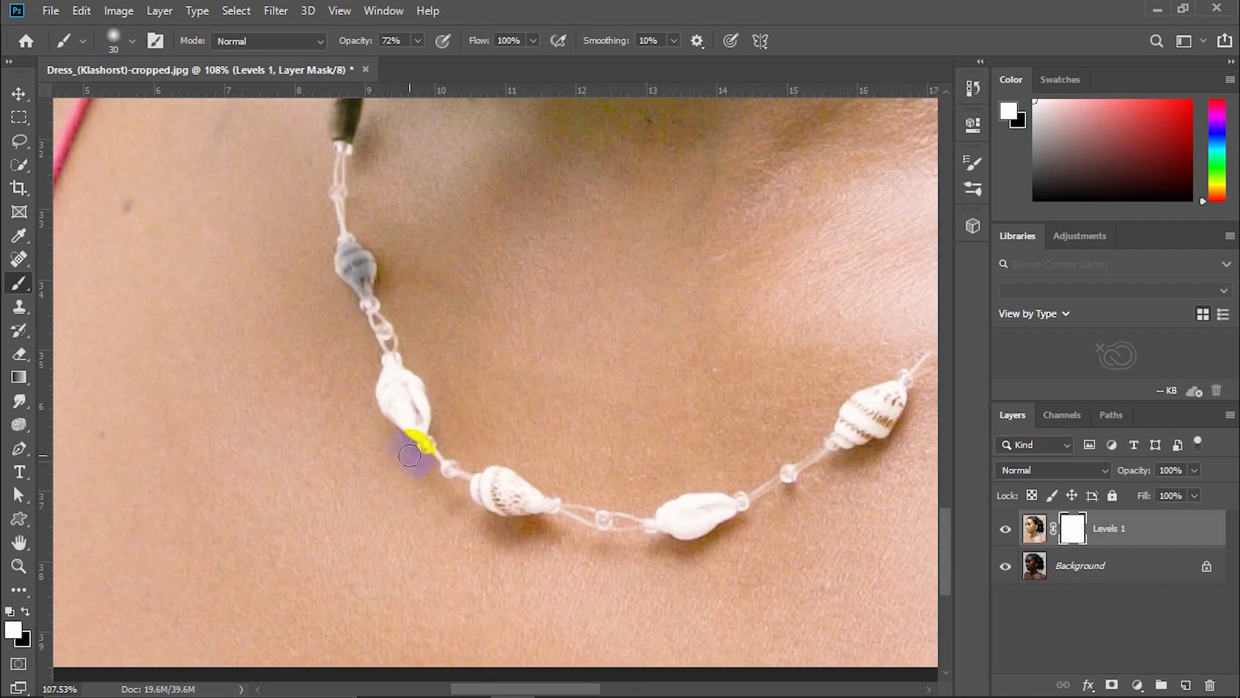
scroll(309, 222, up, 3)
scroll(398, 465, down, 1)
key(x)
mouse_move(398, 465)
mouse_down()
mouse_move(414, 495)
mouse_move(406, 464)
mouse_move(408, 493)
mouse_move(389, 473)
mouse_move(392, 455)
mouse_move(409, 465)
mouse_move(399, 501)
mouse_move(374, 494)
mouse_move(402, 499)
mouse_up()
scroll(453, 475, down, 2)
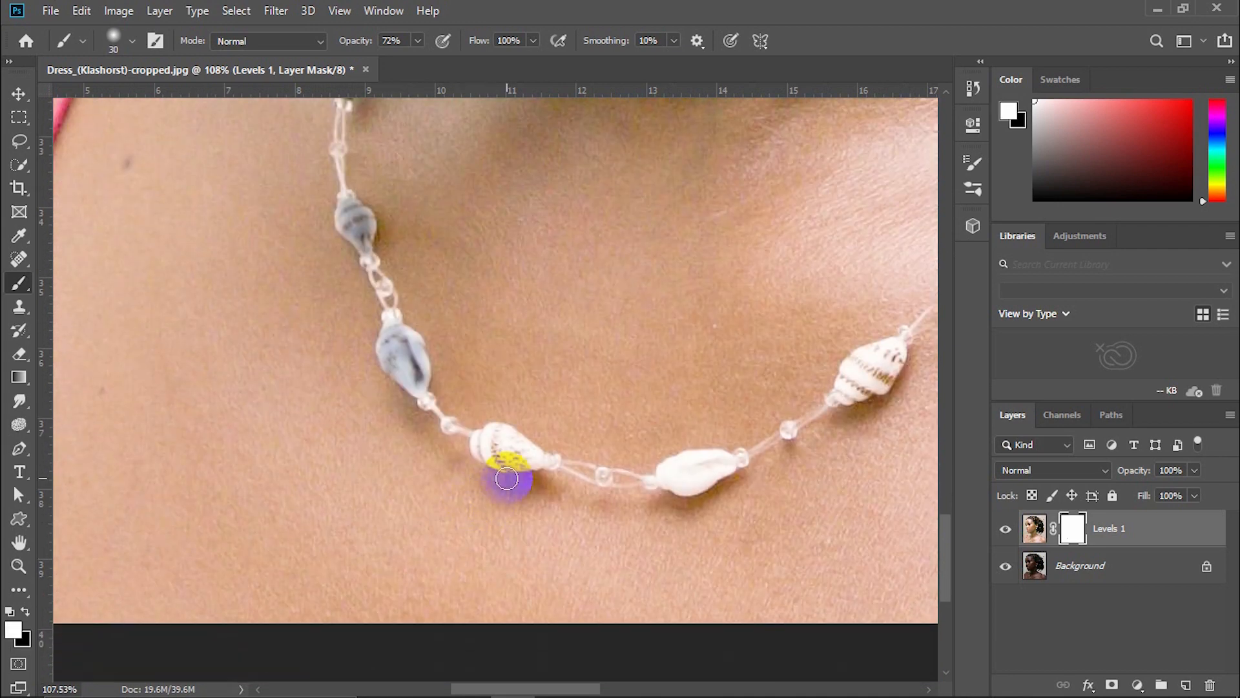
Mask the next four shells around the necklace's lower curve and up its far side, reducing the brush opacity to 58%.
mouse_move(506, 451)
mouse_down()
mouse_move(491, 447)
mouse_move(521, 444)
mouse_move(485, 449)
mouse_move(512, 457)
mouse_up()
scroll(512, 457, down, 2)
scroll(441, 116, down, 1)
scroll(441, 116, right, 2)
mouse_move(568, 348)
mouse_down()
mouse_move(586, 338)
mouse_move(575, 332)
mouse_move(562, 350)
mouse_move(582, 312)
mouse_move(614, 284)
mouse_move(624, 298)
mouse_move(595, 280)
mouse_move(629, 249)
mouse_move(645, 293)
mouse_move(642, 269)
mouse_up()
scroll(572, 326, up, 1)
scroll(571, 327, right, 3)
scroll(538, 407, right, 3)
scroll(603, 282, up, 2)
key(x)
scroll(686, 383, down, 3)
scroll(687, 383, up, 4)
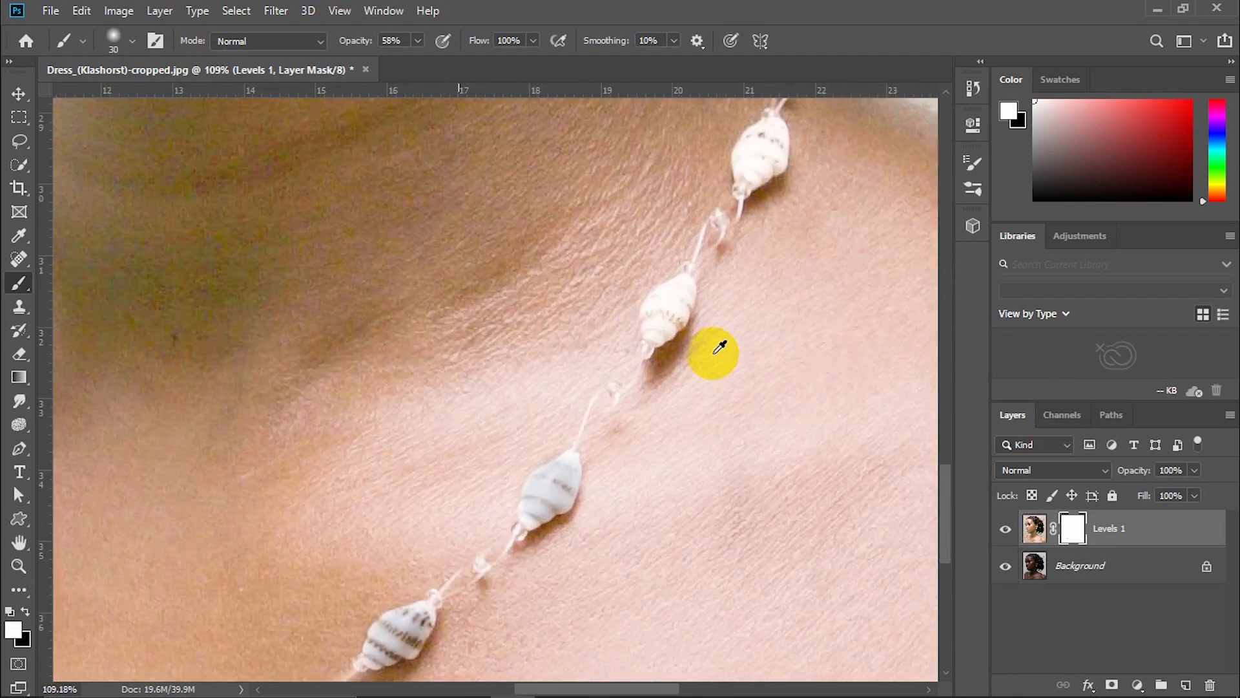
Mask the retouch off the two upper shells on the necklace's far side at 58% opacity.
key(x)
drag(660, 384, 668, 363)
scroll(710, 310, up, 1)
mouse_move(754, 267)
mouse_down()
mouse_move(766, 258)
mouse_move(759, 225)
mouse_up()
key(x)
Paint black on the mask over the last bead where the necklace meets the back of the neck.
scroll(801, 269, up, 2)
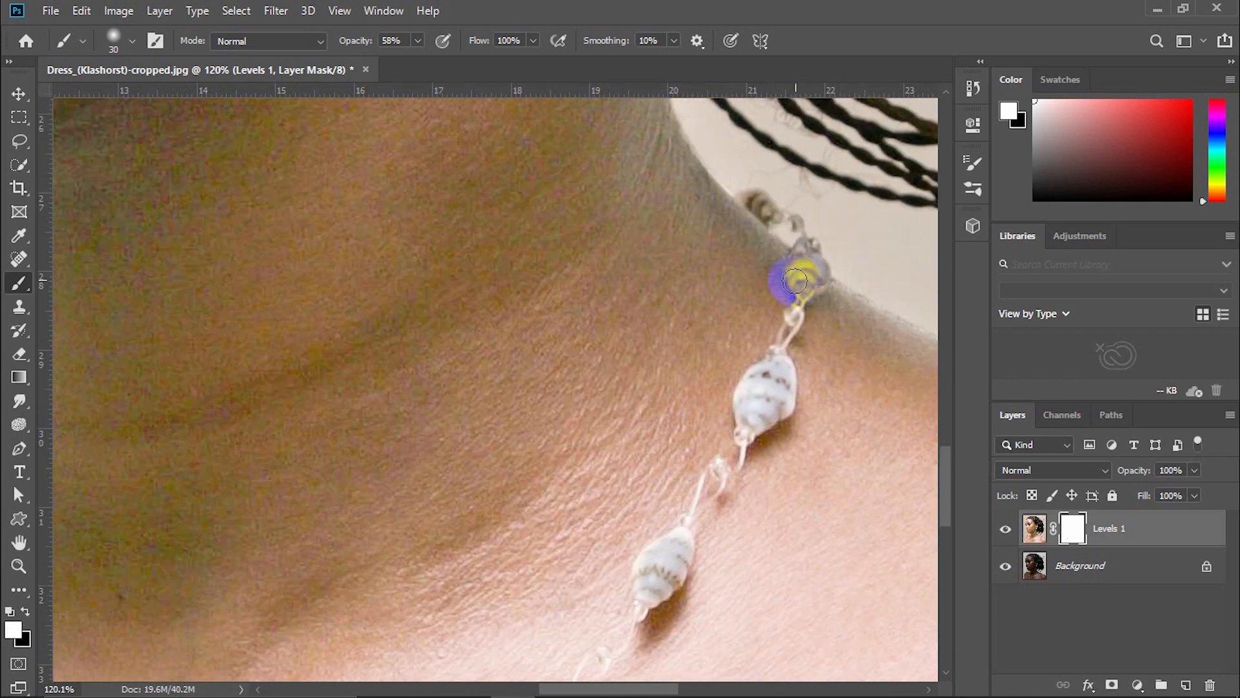
key(x)
mouse_move(798, 284)
mouse_down()
mouse_move(764, 203)
mouse_move(776, 267)
mouse_move(782, 253)
mouse_move(676, 332)
mouse_move(671, 351)
mouse_move(474, 370)
mouse_move(395, 406)
mouse_up()
key(x)
Paint black on the mask over all four crystals of the earring with the 30 px brush at 58% opacity.
scroll(755, 312, up, 8)
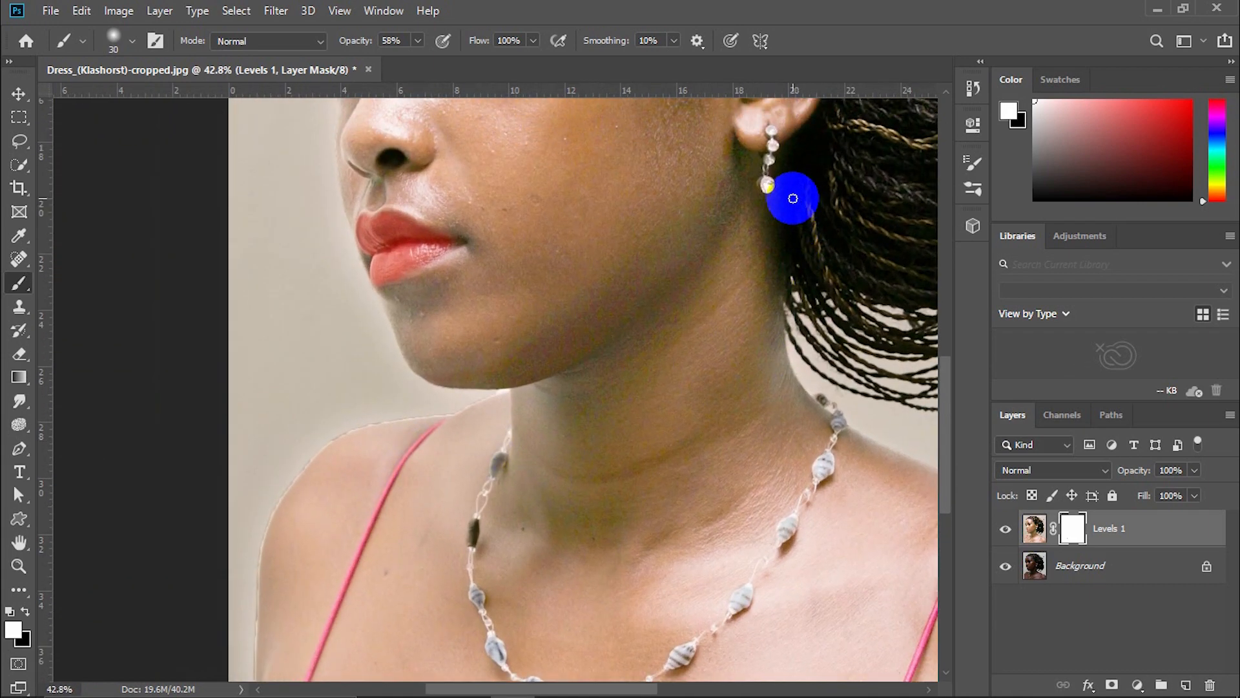
scroll(737, 204, up, 6)
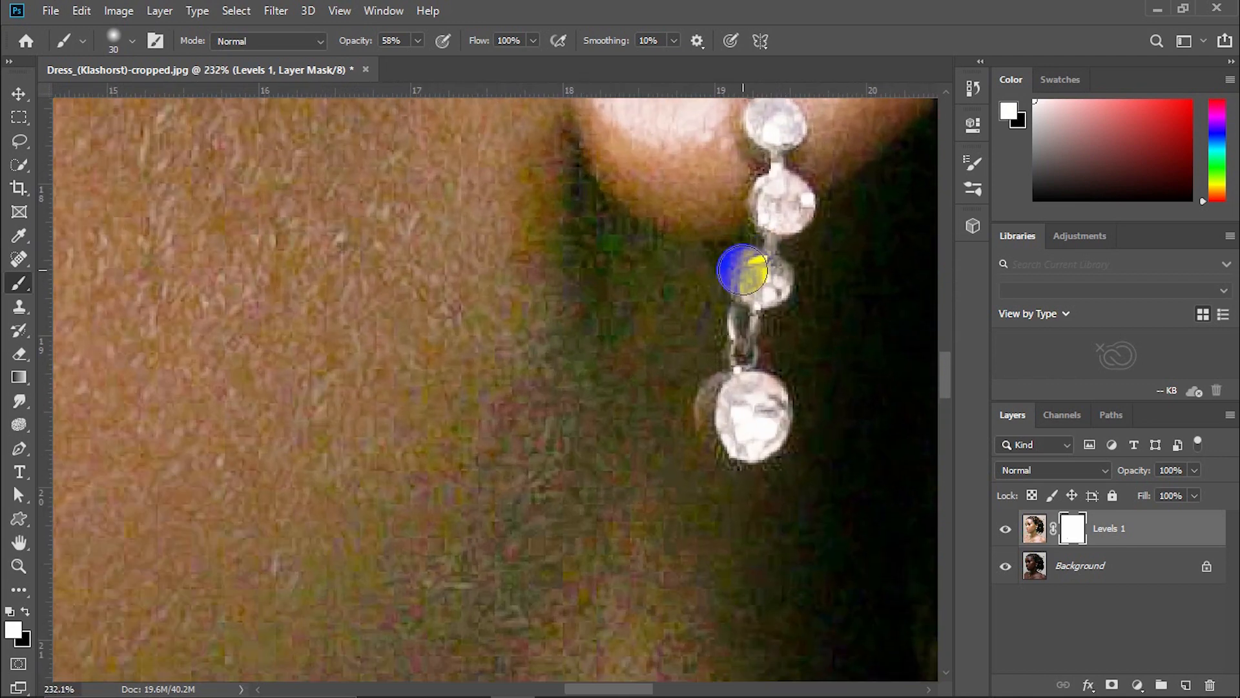
key(x)
mouse_move(744, 378)
mouse_down()
mouse_move(744, 425)
mouse_move(760, 406)
mouse_up()
click(762, 292)
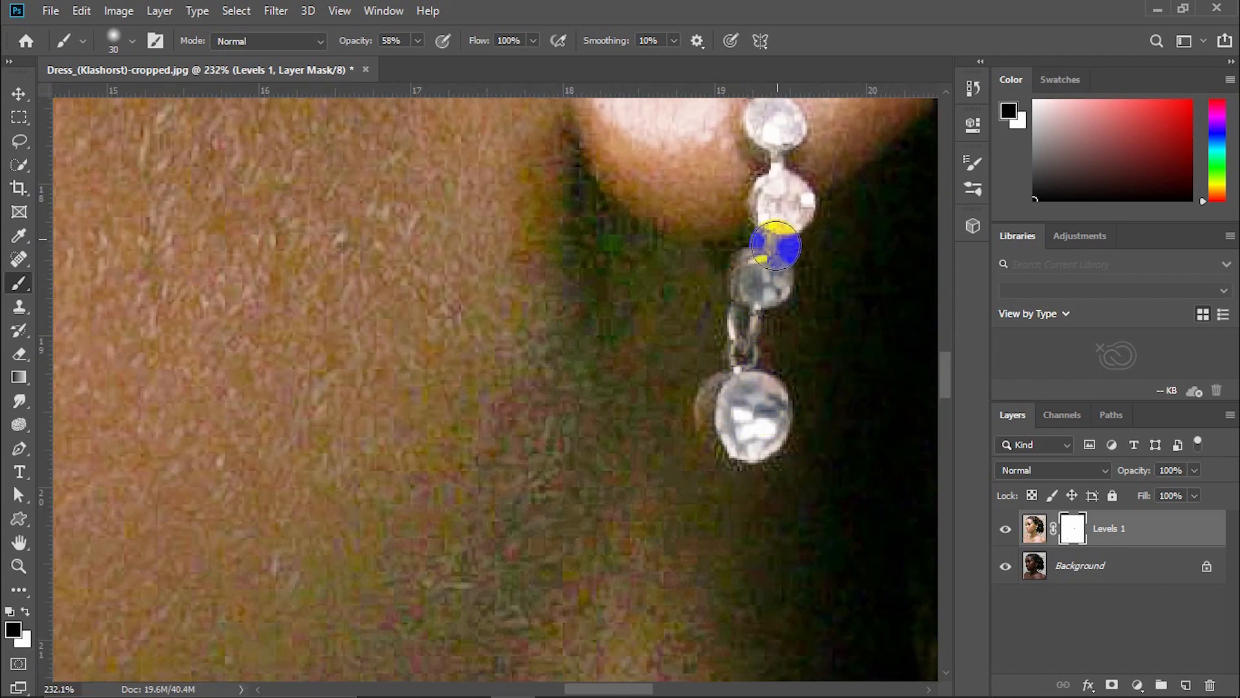
drag(775, 245, 783, 200)
scroll(783, 200, up, 1)
click(777, 180)
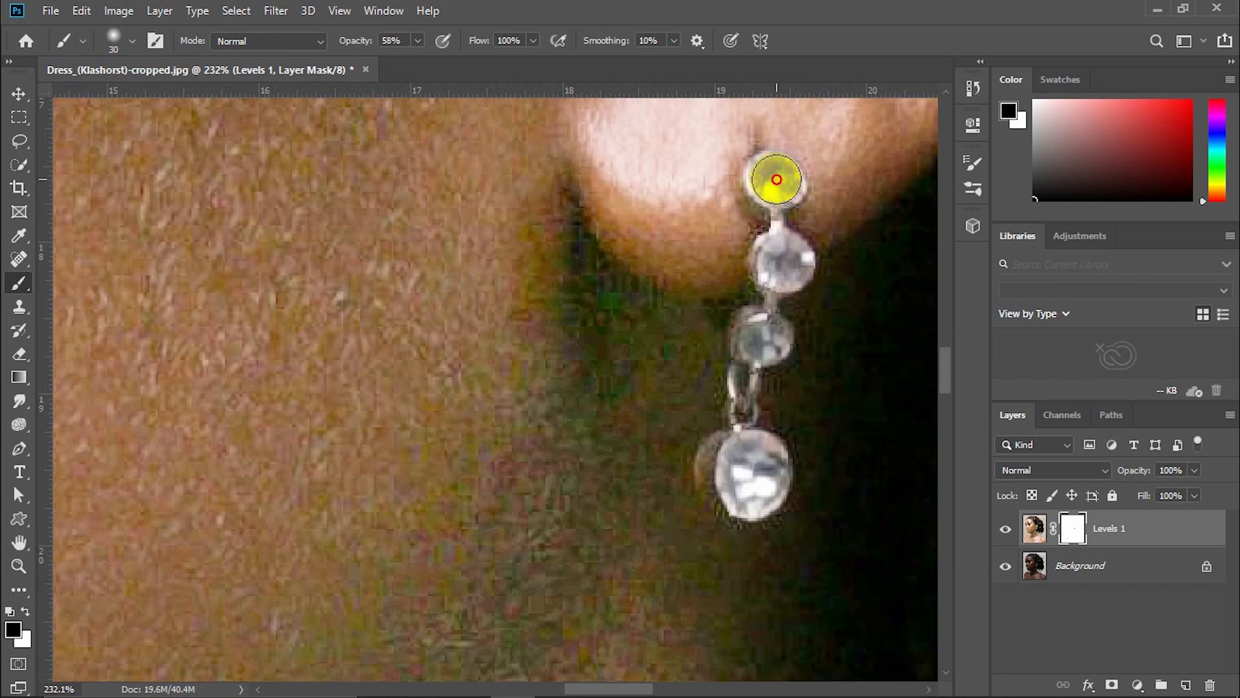
scroll(753, 284, down, 6)
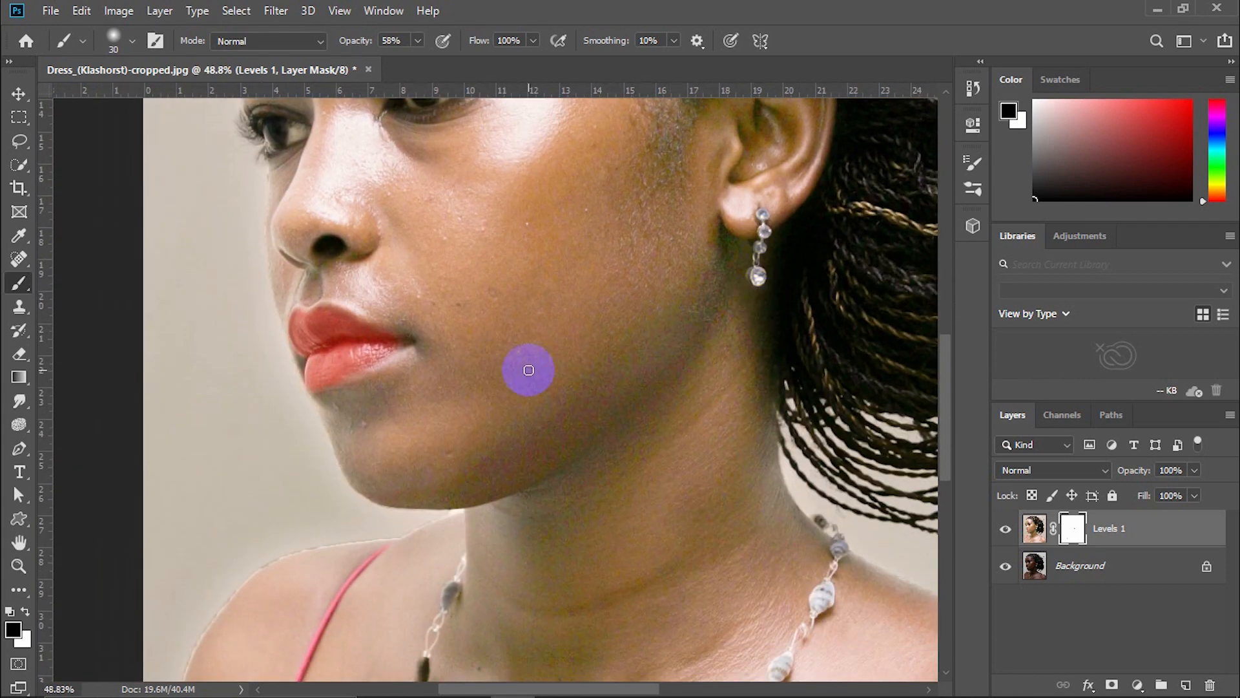
Reduce the mask brush to 10 px and its opacity to 28% to suit the thin pink dress strap.
scroll(527, 366, down, 2)
scroll(465, 363, up, 3)
scroll(466, 364, down, 1)
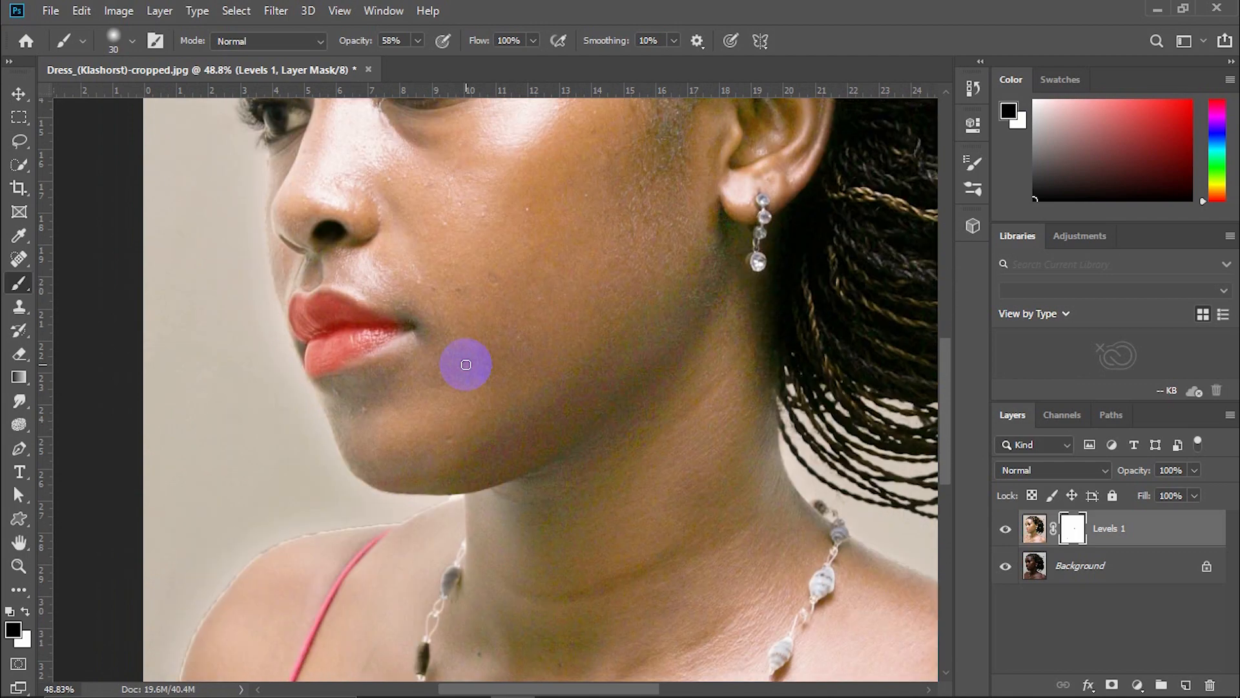
scroll(466, 365, down, 3)
scroll(318, 406, up, 4)
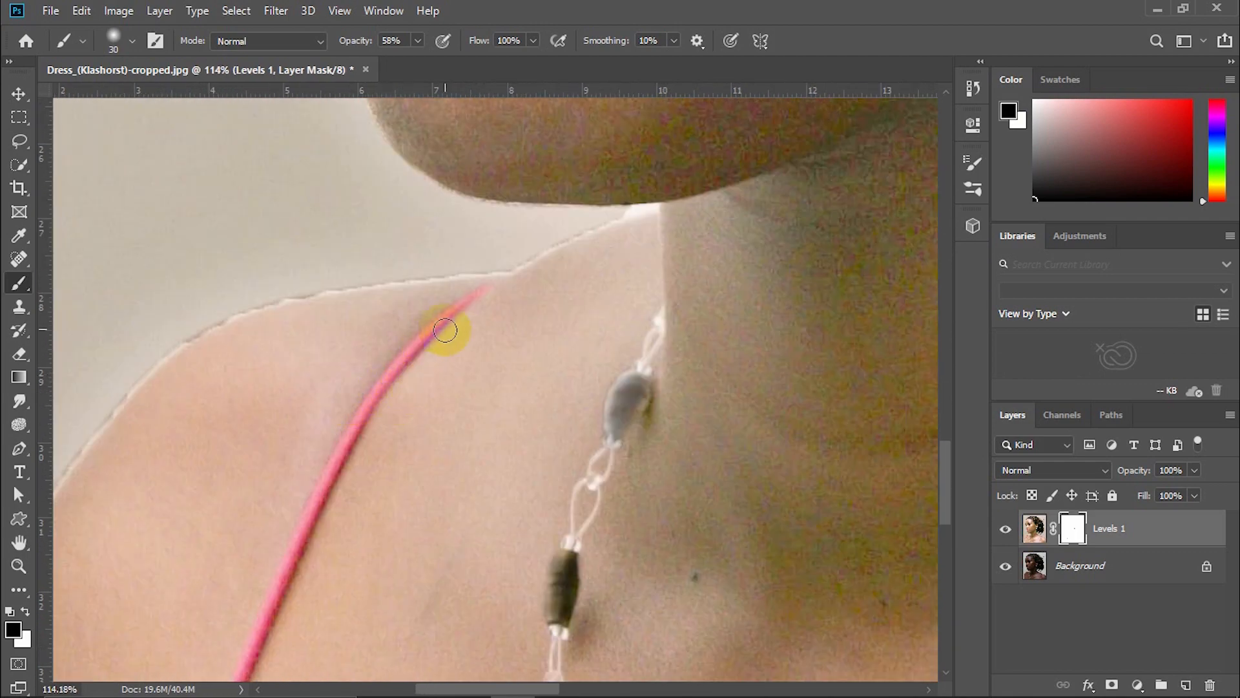
key(bracketleft)
key(bracketleft)
key(2)
key(8)
scroll(470, 299, up, 3)
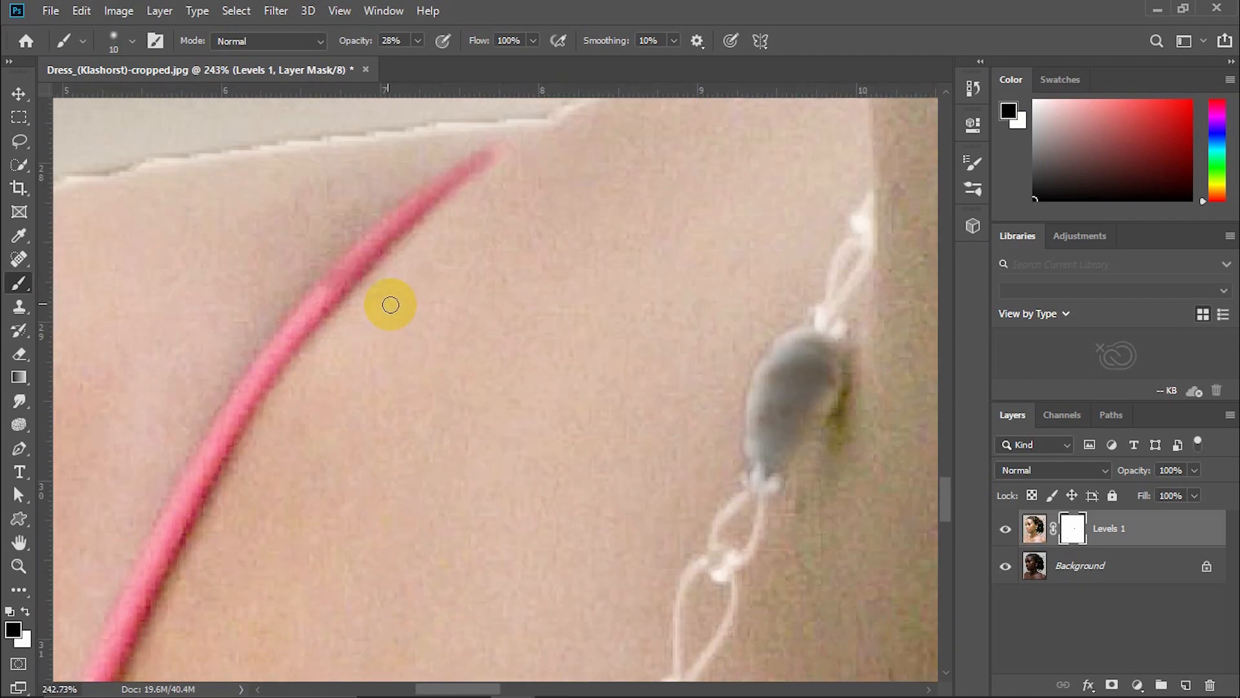
Try to darken the pink strap beside the olive bead by painting the mask with the 10 px brush.
drag(380, 240, 277, 343)
scroll(277, 342, down, 2)
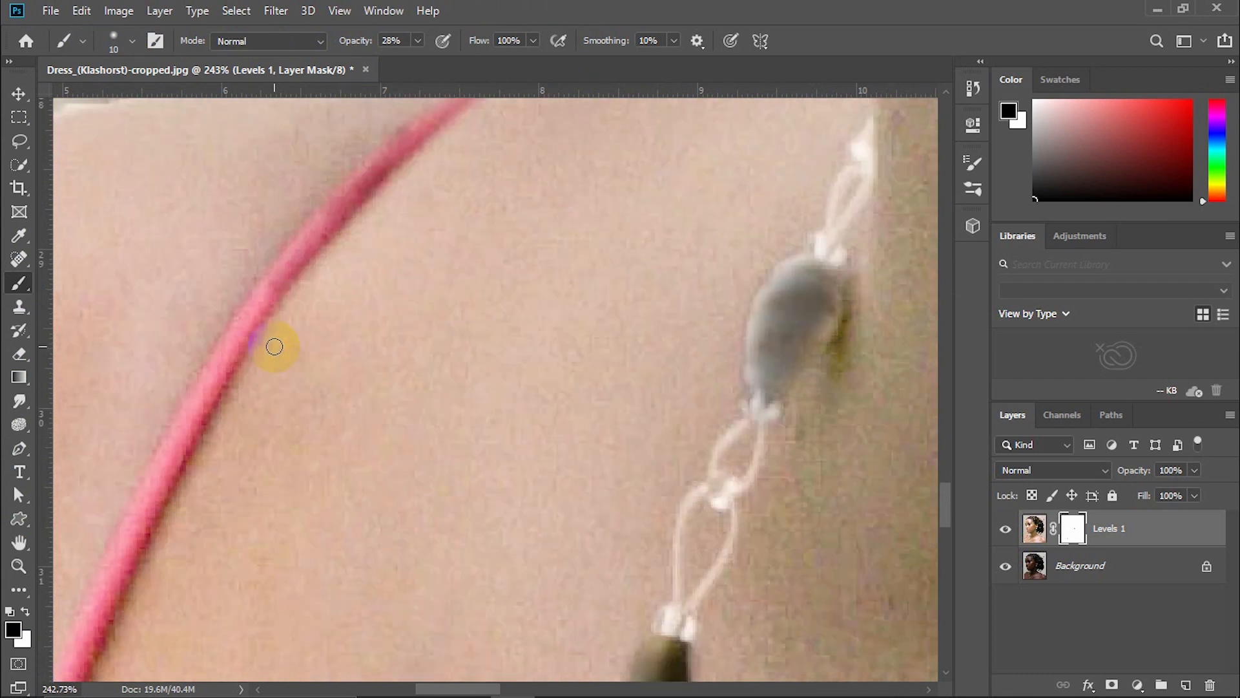
mouse_move(312, 184)
mouse_down()
mouse_move(249, 262)
mouse_move(188, 387)
mouse_up()
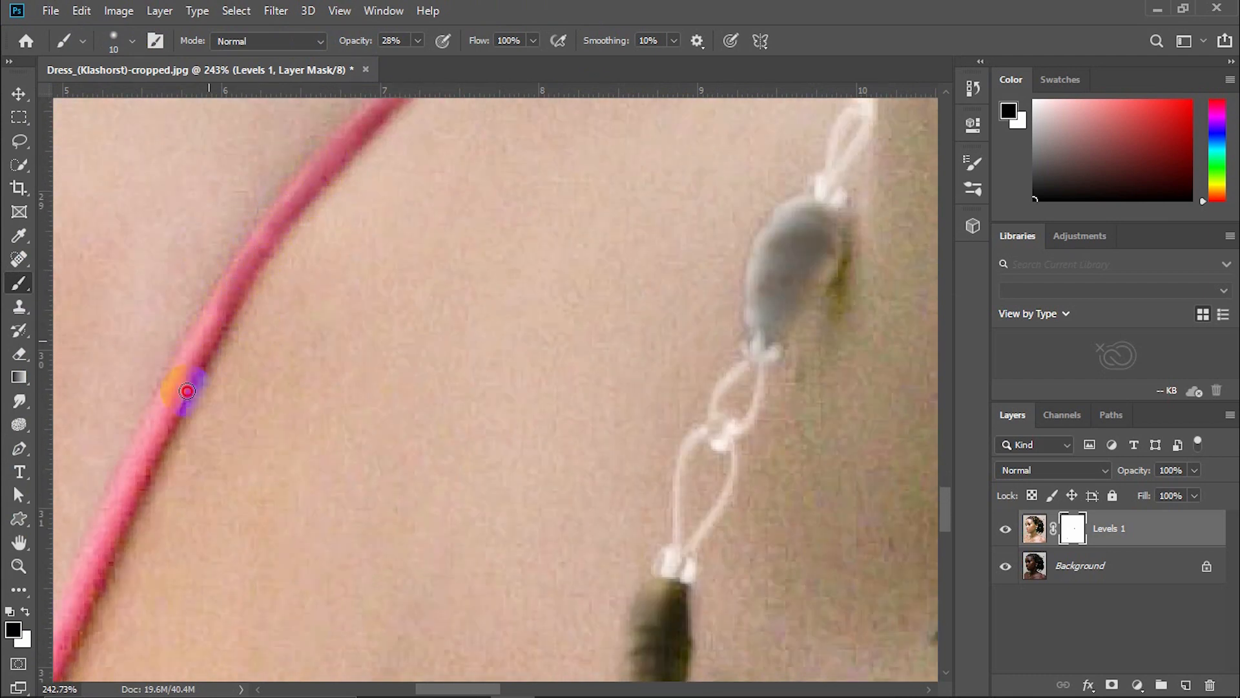
mouse_move(233, 306)
mouse_down()
mouse_move(232, 291)
mouse_move(391, 161)
mouse_move(338, 229)
mouse_move(296, 327)
mouse_up()
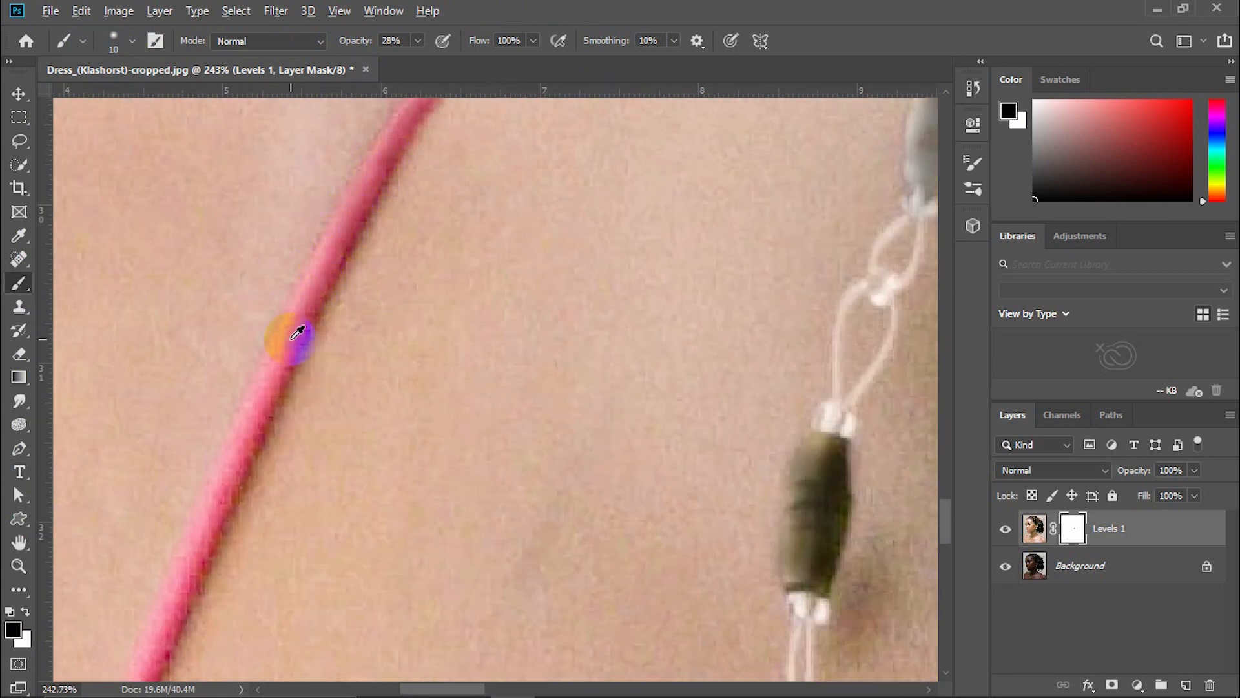
scroll(299, 331, down, 3)
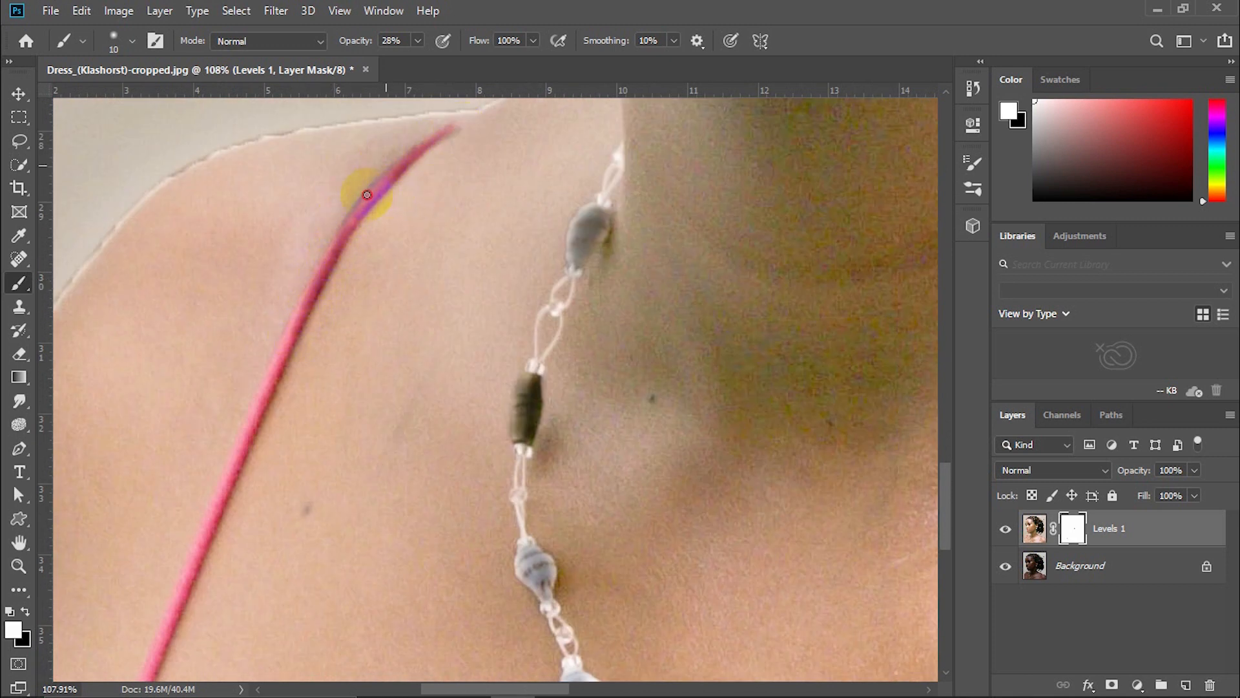
drag(412, 155, 418, 181)
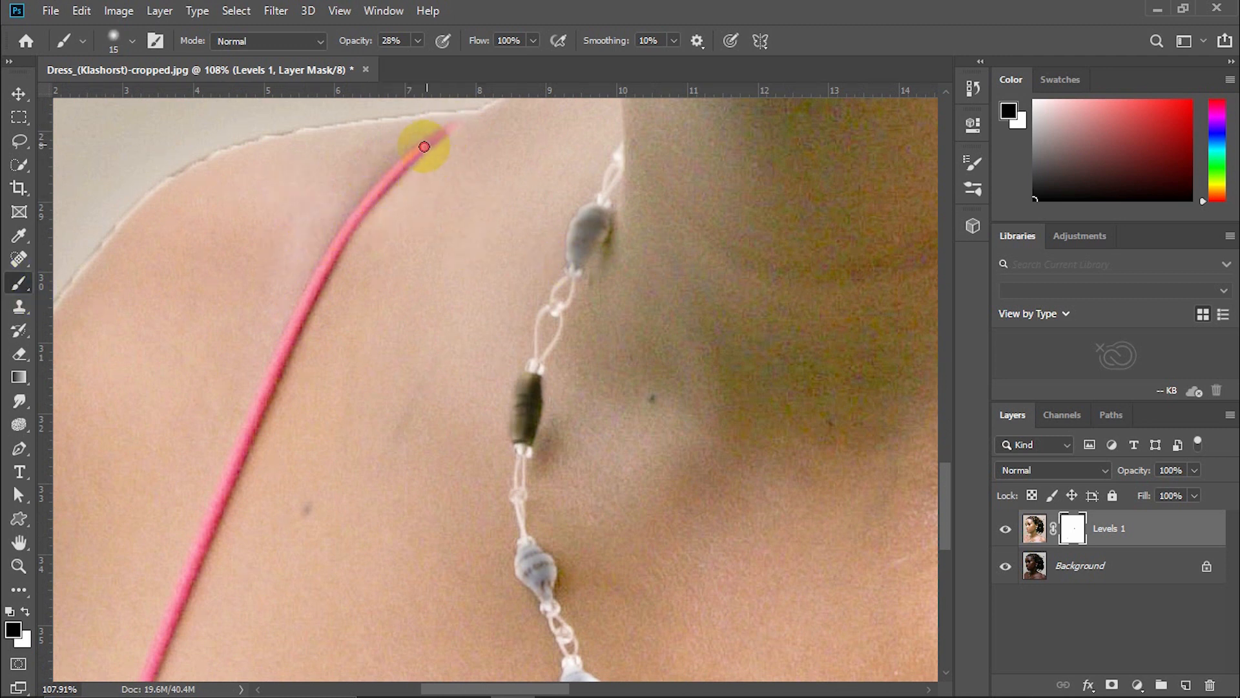
Paint black on the mask along the full length of the strap beside the olive bead with a 15 px brush at 28% opacity.
scroll(355, 231, down, 2)
drag(312, 271, 263, 299)
scroll(263, 299, down, 2)
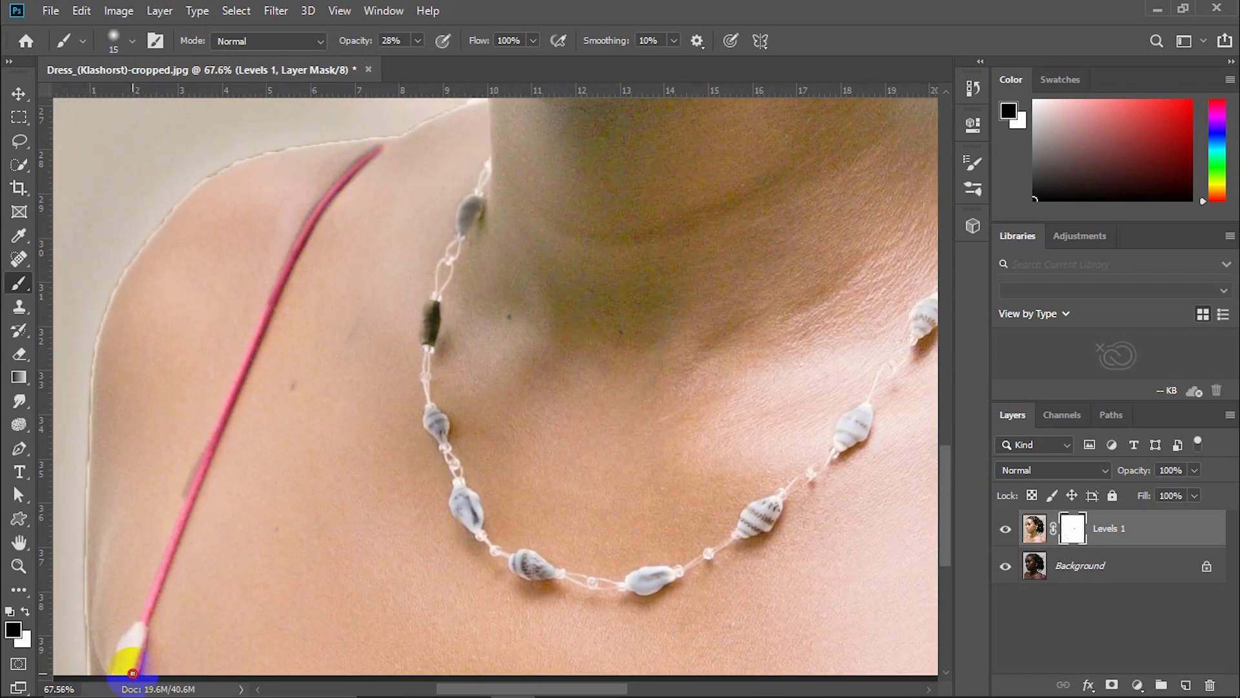
mouse_move(191, 492)
mouse_down()
mouse_move(133, 654)
mouse_move(164, 559)
mouse_up()
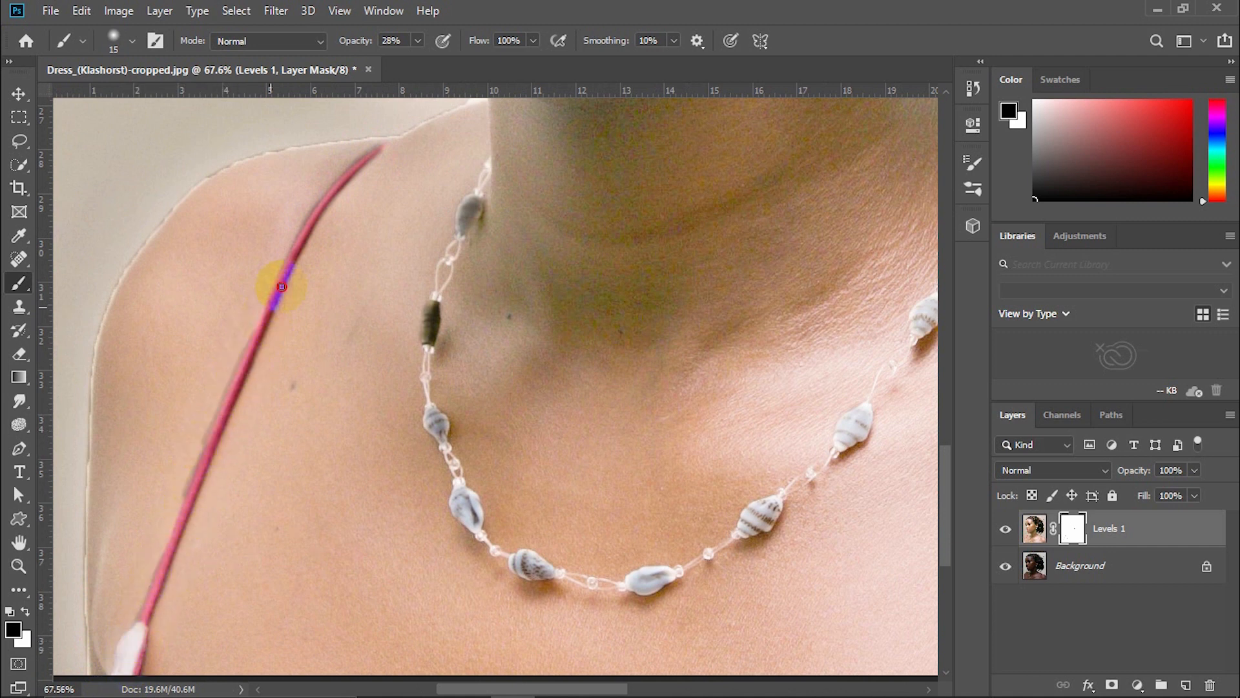
mouse_move(282, 288)
mouse_down()
mouse_move(331, 177)
mouse_move(391, 140)
mouse_up()
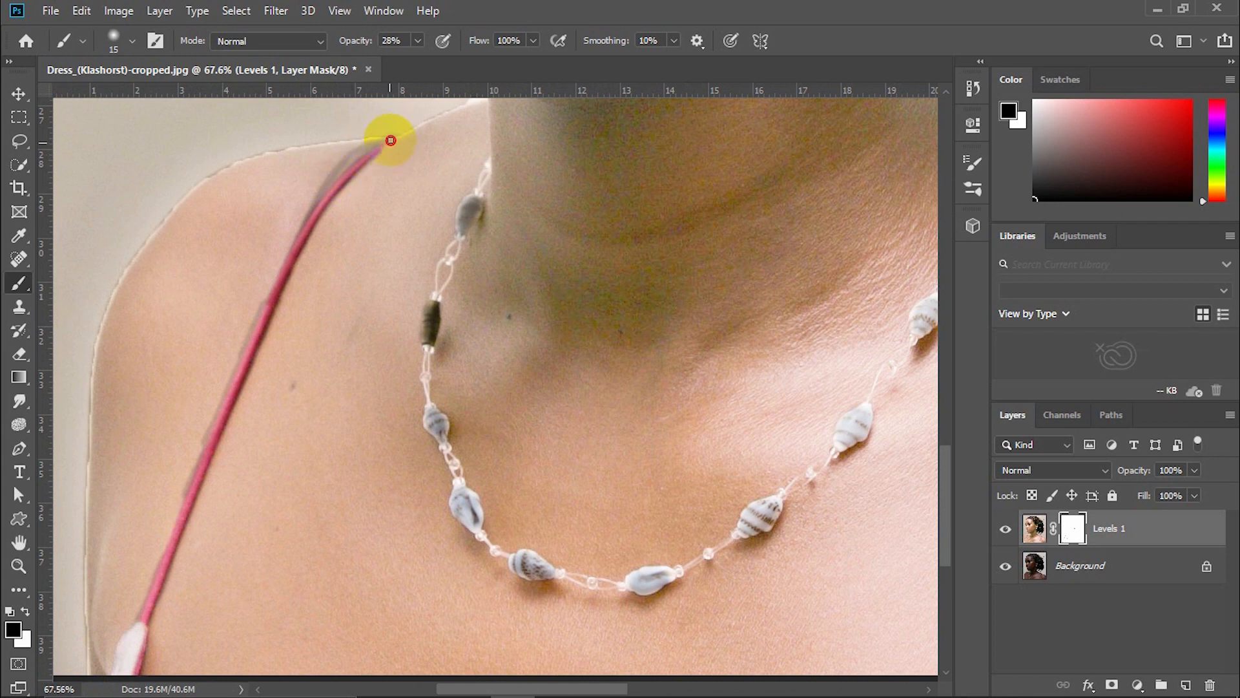
Enlarge the brush to 35 px and paint black on the mask along the whole pink strap on the other shoulder.
scroll(368, 312, down, 5)
scroll(644, 407, up, 5)
key(bracketright)
key(bracketright)
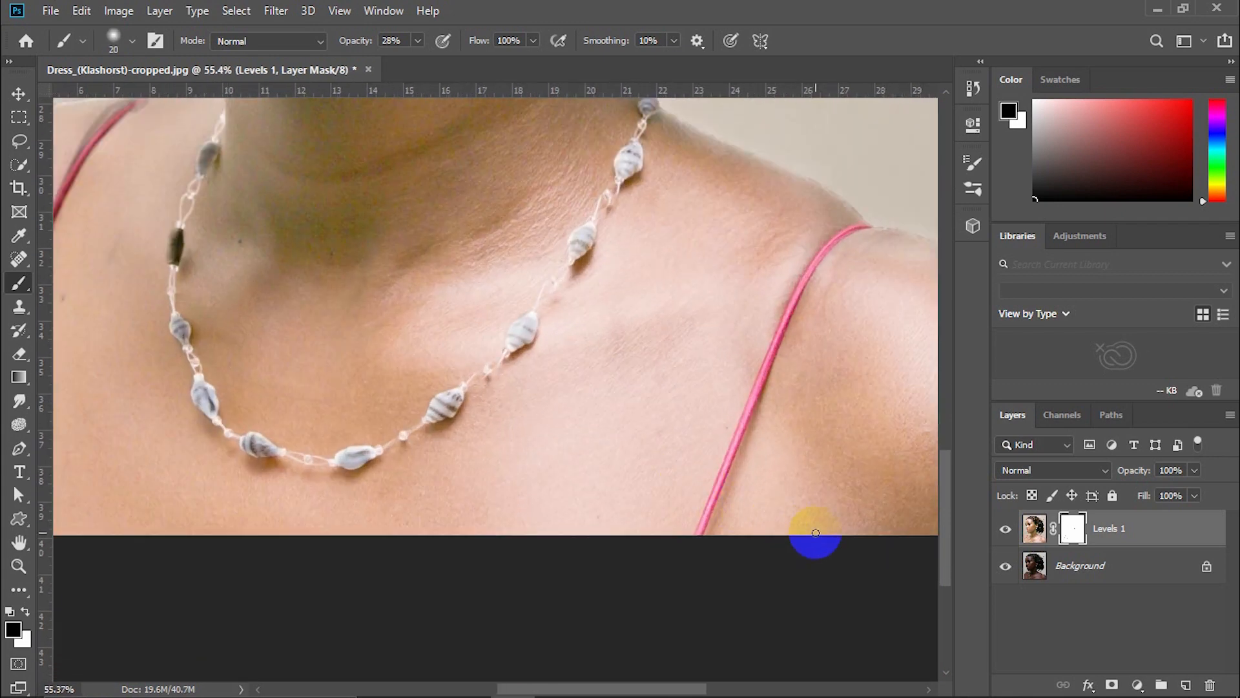
mouse_move(811, 532)
mouse_down()
mouse_move(699, 535)
mouse_move(734, 424)
mouse_move(829, 250)
mouse_up()
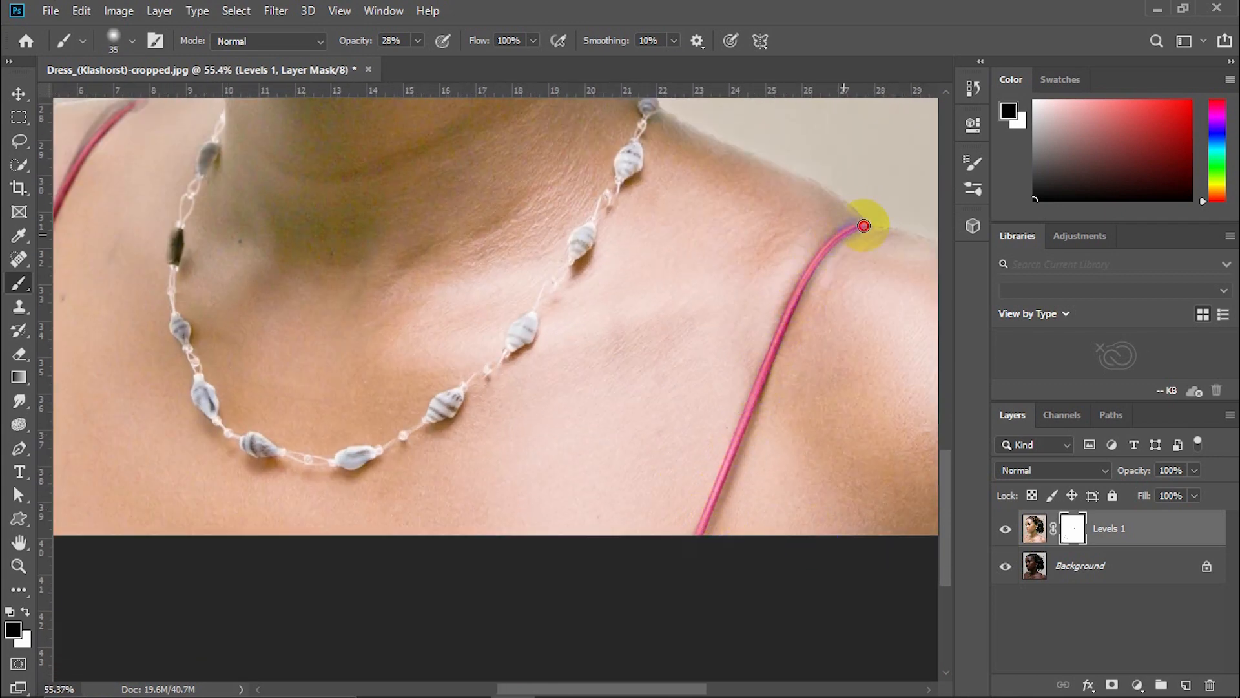
drag(692, 540, 784, 312)
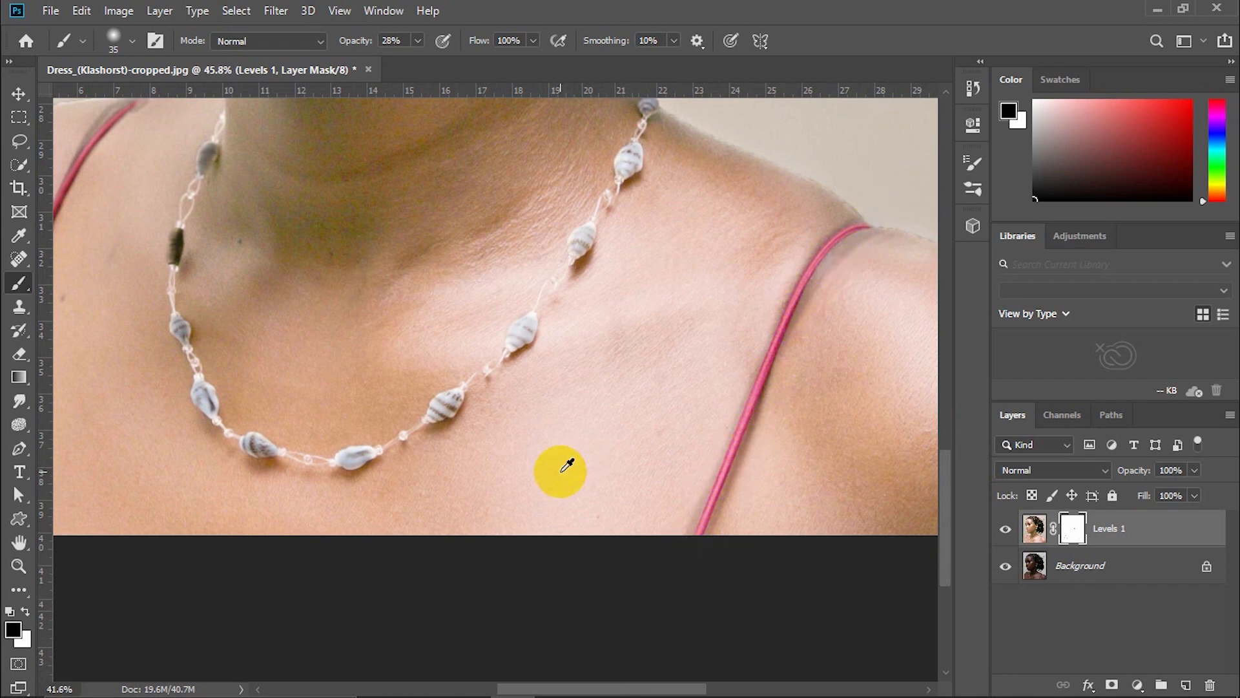
Restore the brightened skin beside the upper part of that strap by painting white on the mask at 100% opacity.
scroll(581, 453, down, 3)
scroll(575, 568, down, 2)
scroll(587, 618, up, 8)
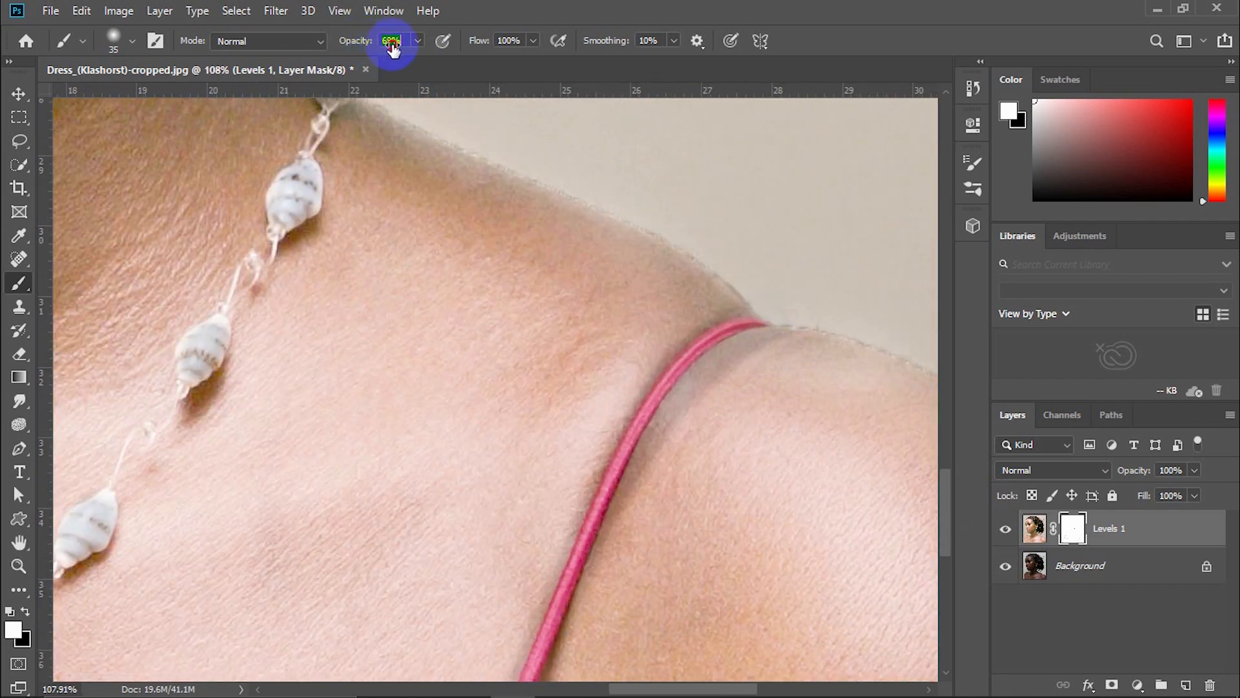
mouse_move(712, 419)
mouse_down()
mouse_move(780, 338)
mouse_move(655, 455)
mouse_move(697, 389)
mouse_move(763, 335)
mouse_up()
mouse_move(655, 440)
mouse_down()
mouse_move(589, 582)
mouse_move(573, 503)
mouse_move(637, 380)
mouse_move(795, 299)
mouse_up()
scroll(789, 368, down, 5)
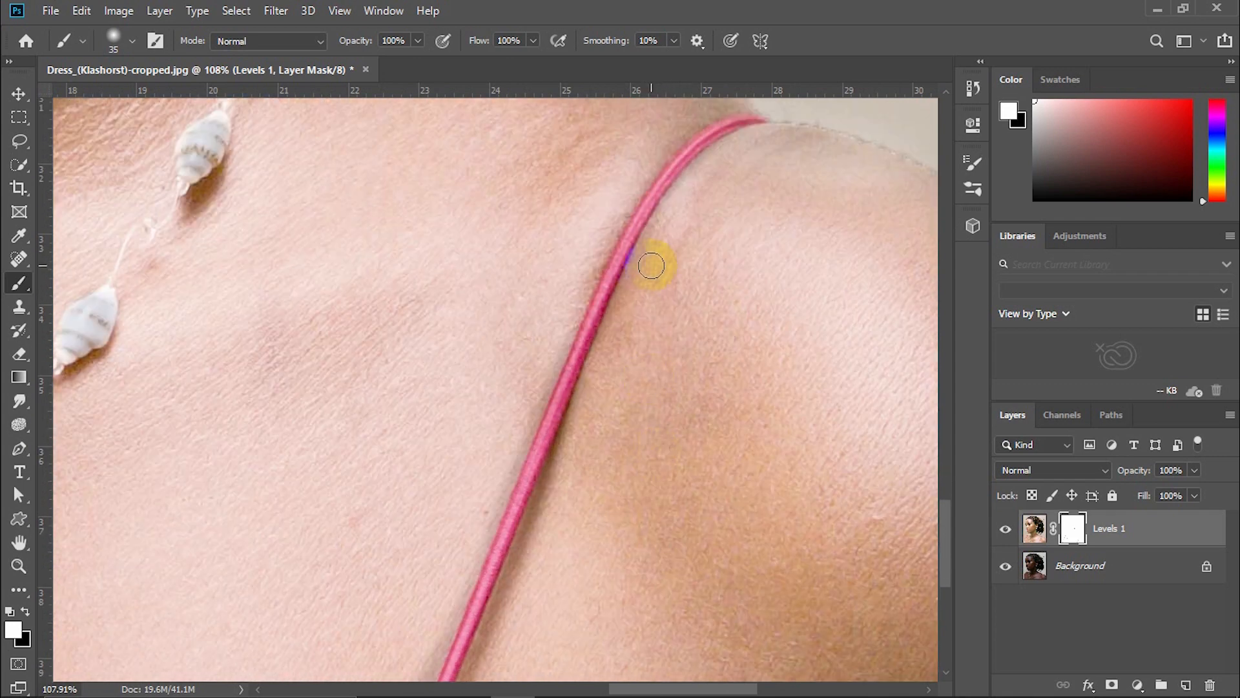
mouse_move(611, 322)
mouse_down()
mouse_move(542, 496)
mouse_move(506, 471)
mouse_move(551, 352)
mouse_move(631, 335)
mouse_up()
Paint white on the mask along both sides of the same strap's lower part to restore the brightened skin.
scroll(498, 548, down, 3)
scroll(512, 573, up, 4)
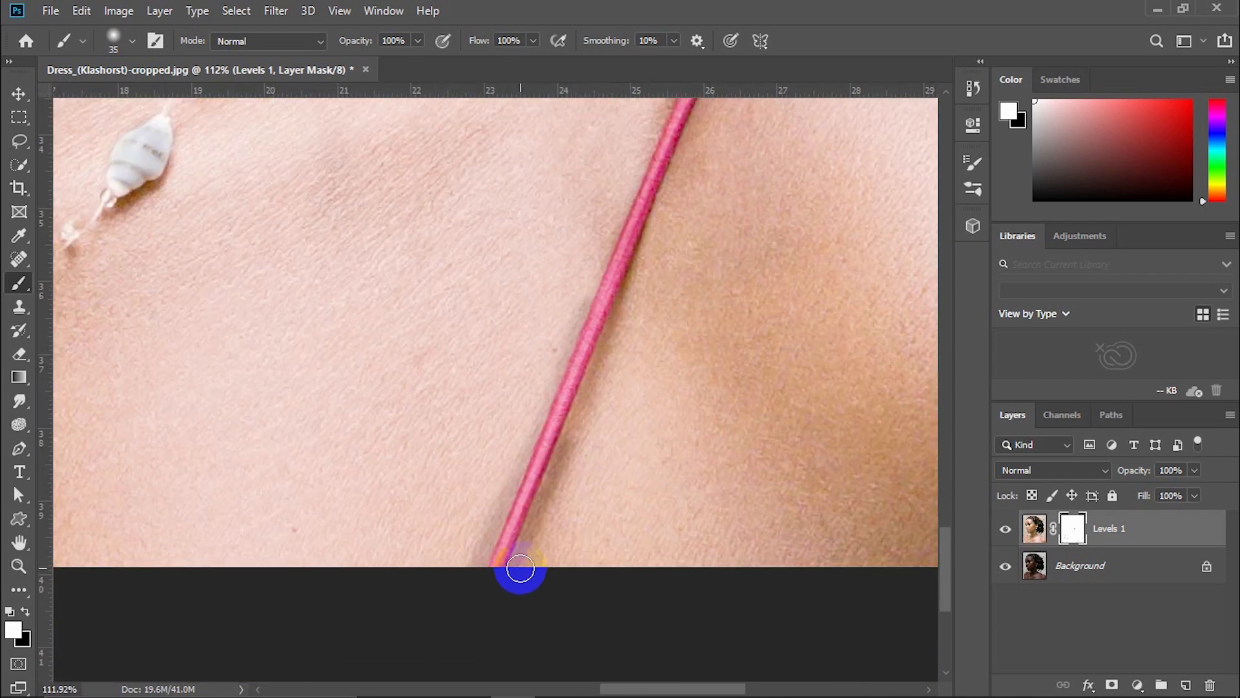
drag(517, 573, 568, 447)
mouse_move(585, 282)
mouse_down()
mouse_move(464, 572)
mouse_move(524, 458)
mouse_move(487, 543)
mouse_up()
Paint white on the mask along both sides of the lower half of the strap beside the olive bead to restore the brightened skin.
scroll(340, 466, down, 4)
scroll(166, 497, left, 5)
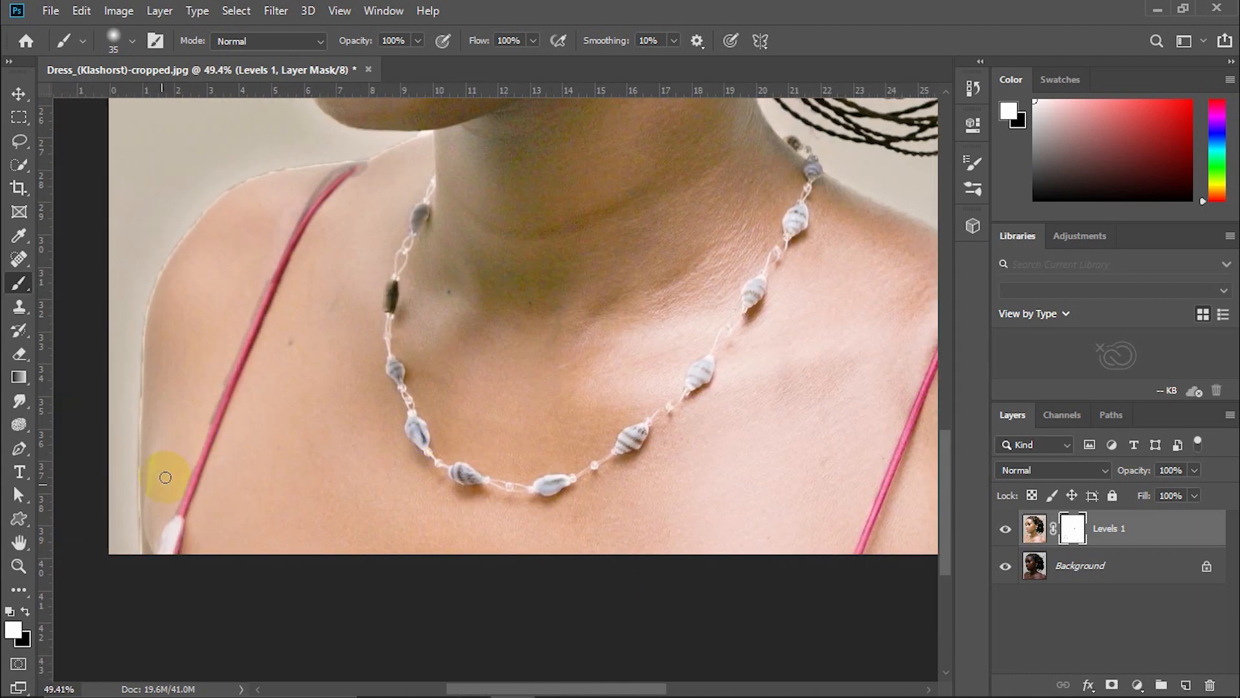
scroll(217, 608, up, 4)
drag(147, 577, 222, 411)
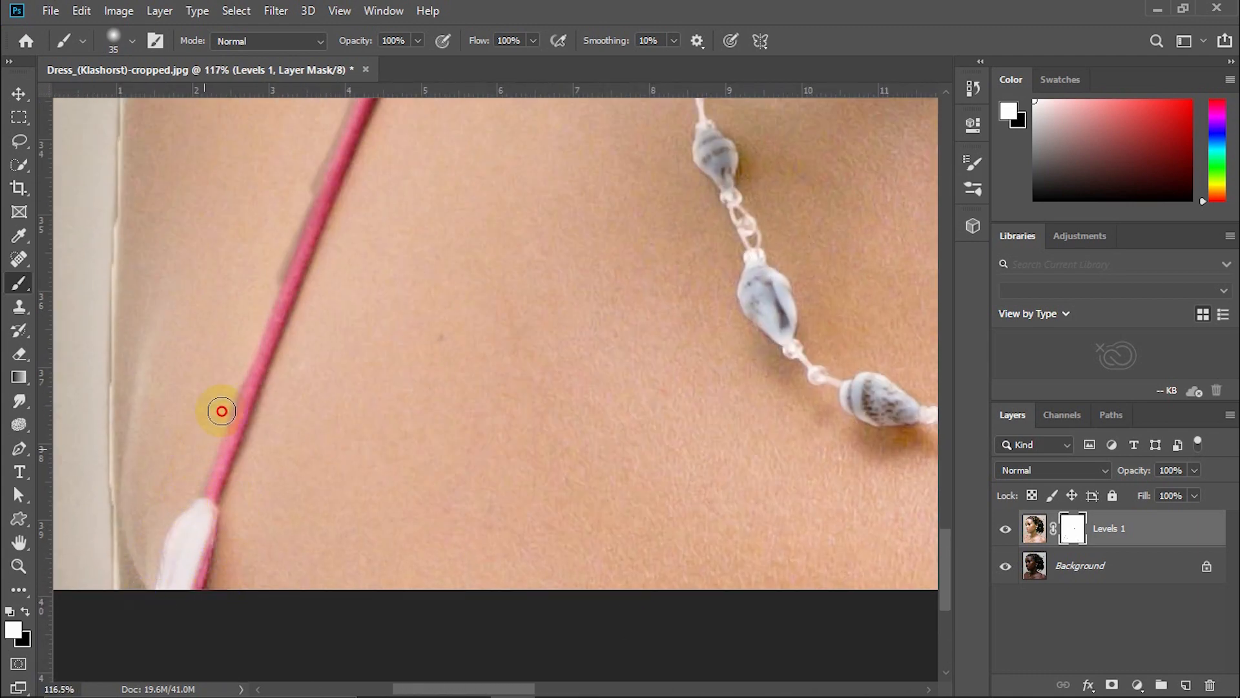
drag(227, 501, 297, 323)
scroll(379, 559, up, 3)
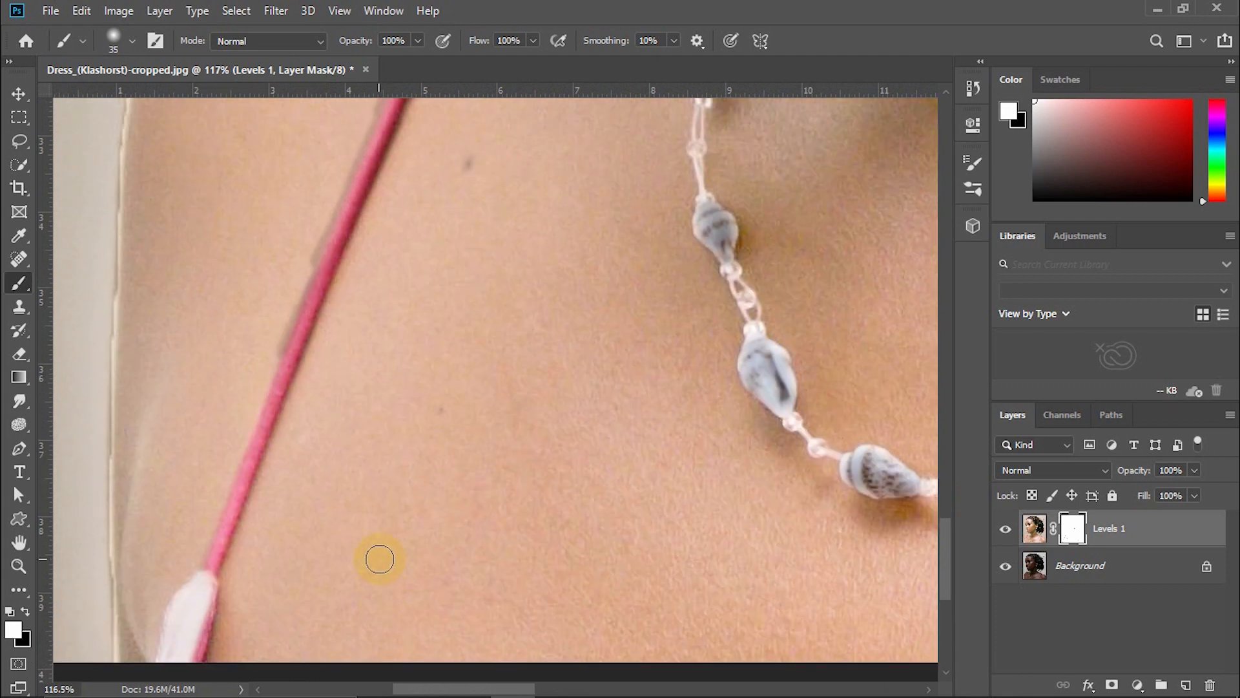
mouse_move(287, 452)
mouse_down()
mouse_move(312, 389)
mouse_move(376, 323)
mouse_up()
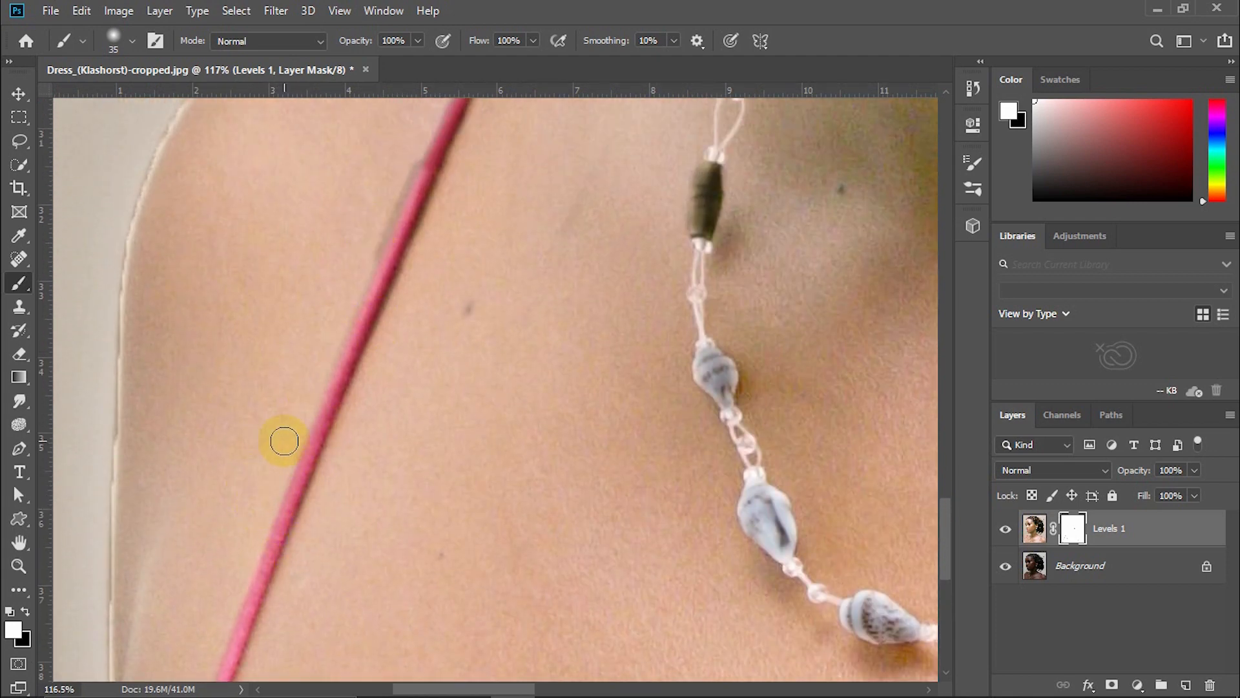
drag(310, 518, 384, 294)
Paint white on the mask beside the upper half of that strap, up to the shoulder edge, to clear the dark halo.
scroll(396, 526, up, 3)
drag(368, 443, 446, 291)
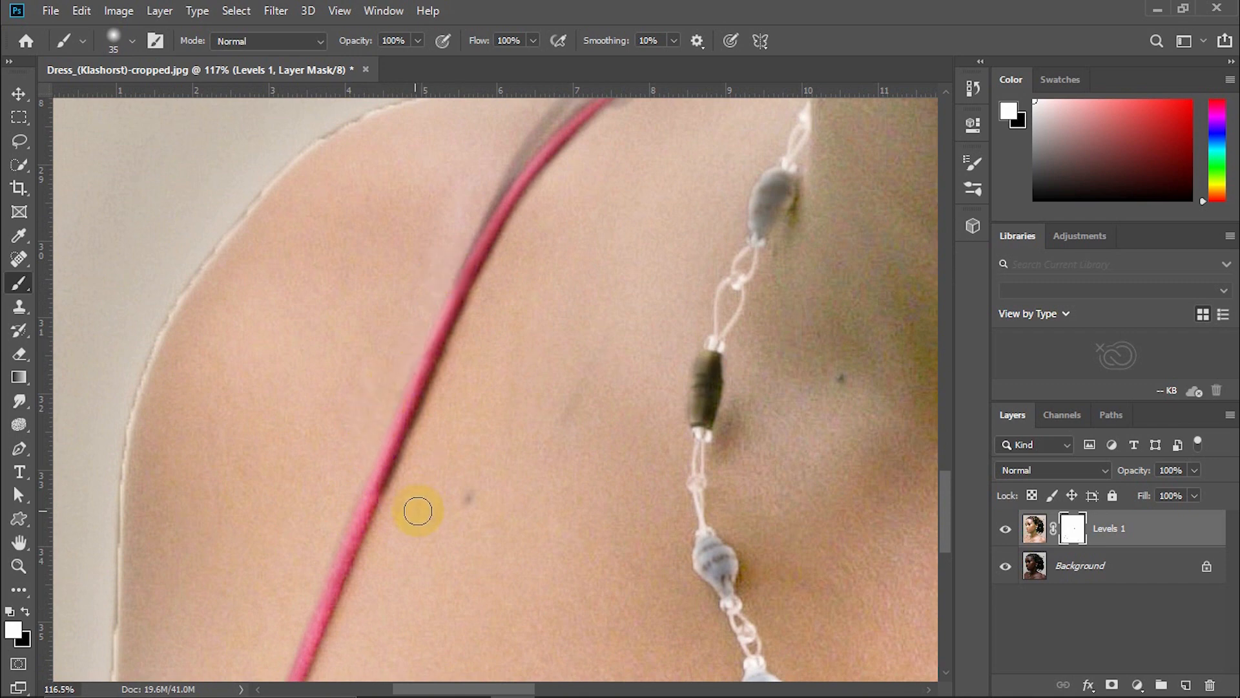
drag(409, 446, 464, 306)
scroll(457, 659, left, 2)
scroll(491, 601, up, 3)
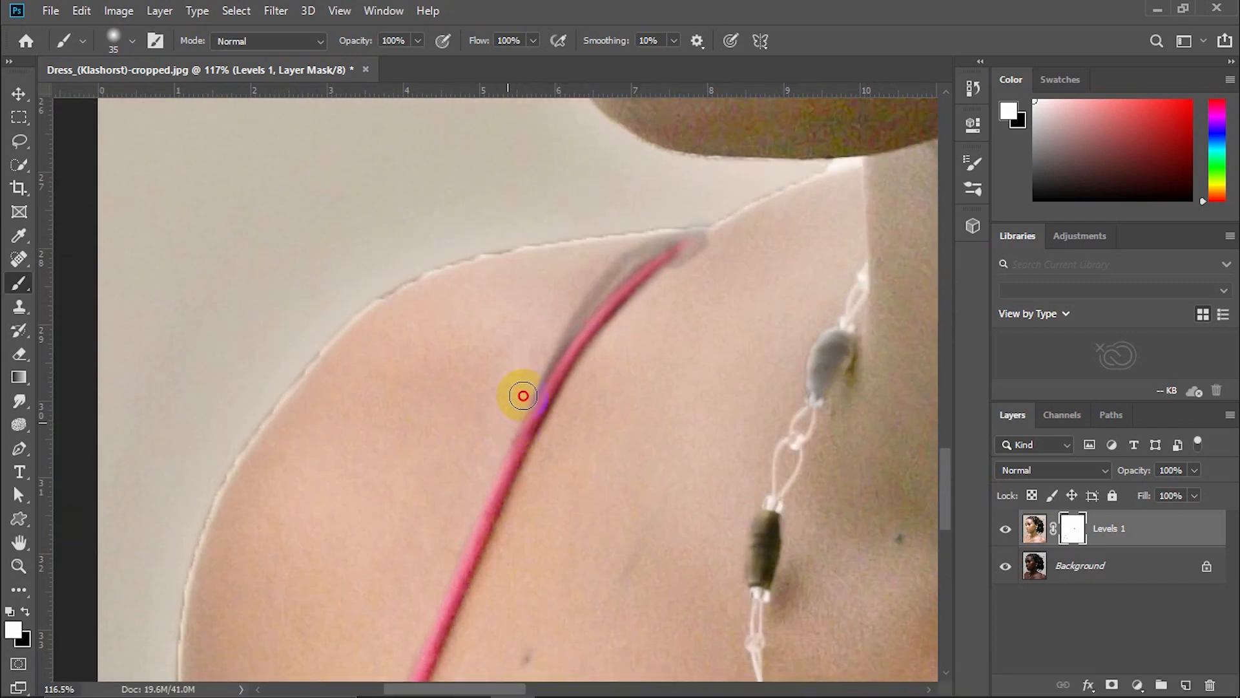
mouse_move(520, 396)
mouse_down()
mouse_move(598, 290)
mouse_move(665, 239)
mouse_move(584, 373)
mouse_up()
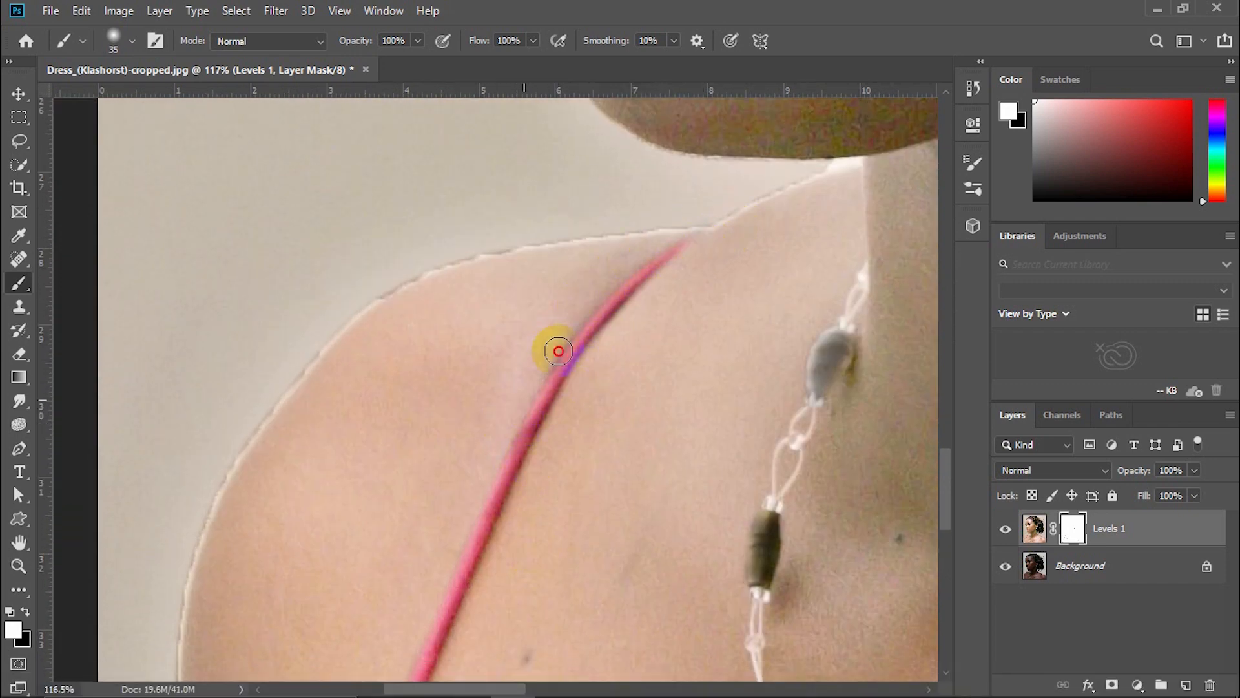
scroll(524, 457, down, 8)
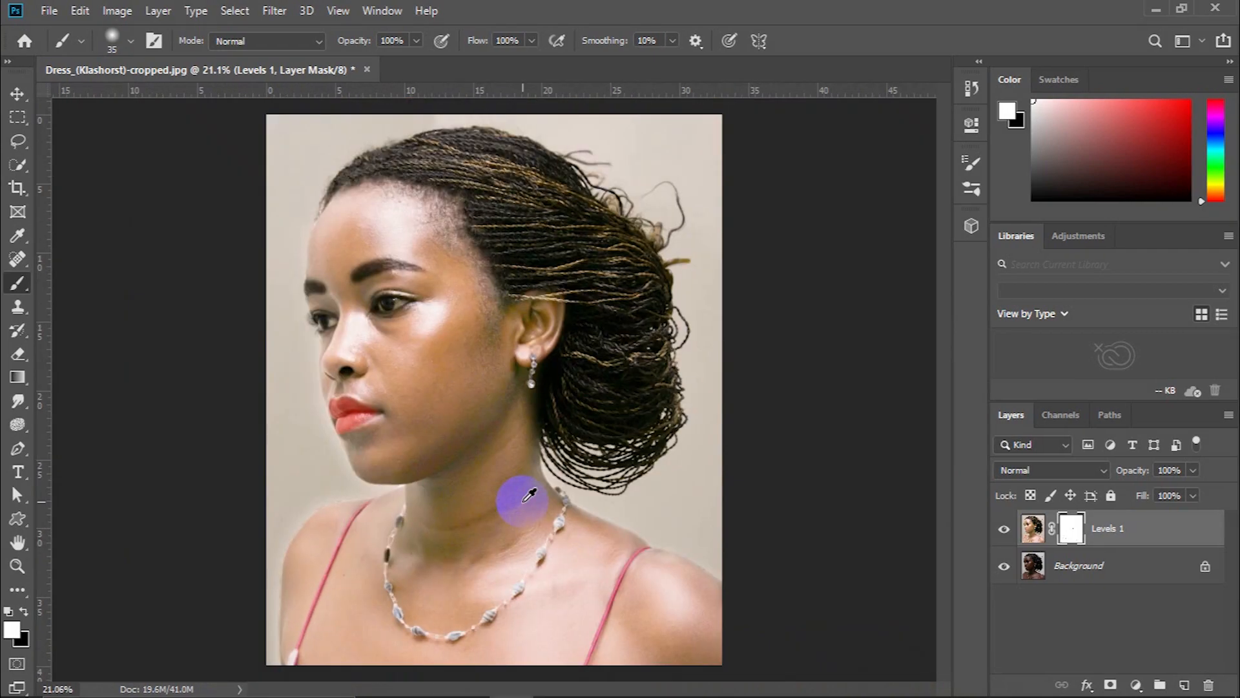